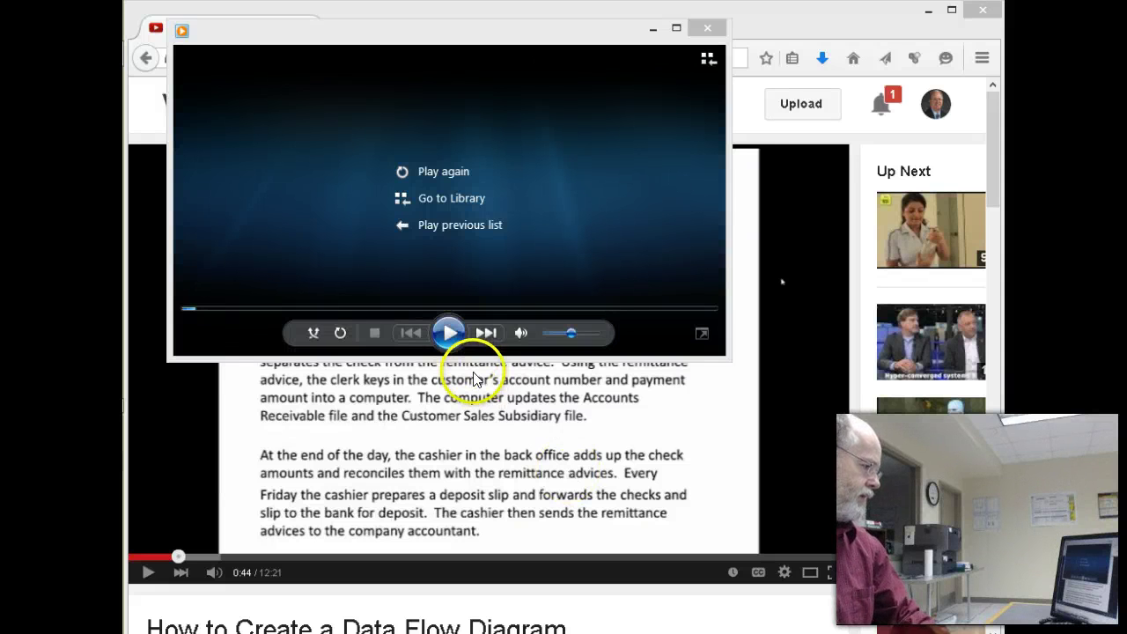
- Start the How_to_Draw_a_Data_Flow_Diagram video from the player's end screen
left_click(450, 333)
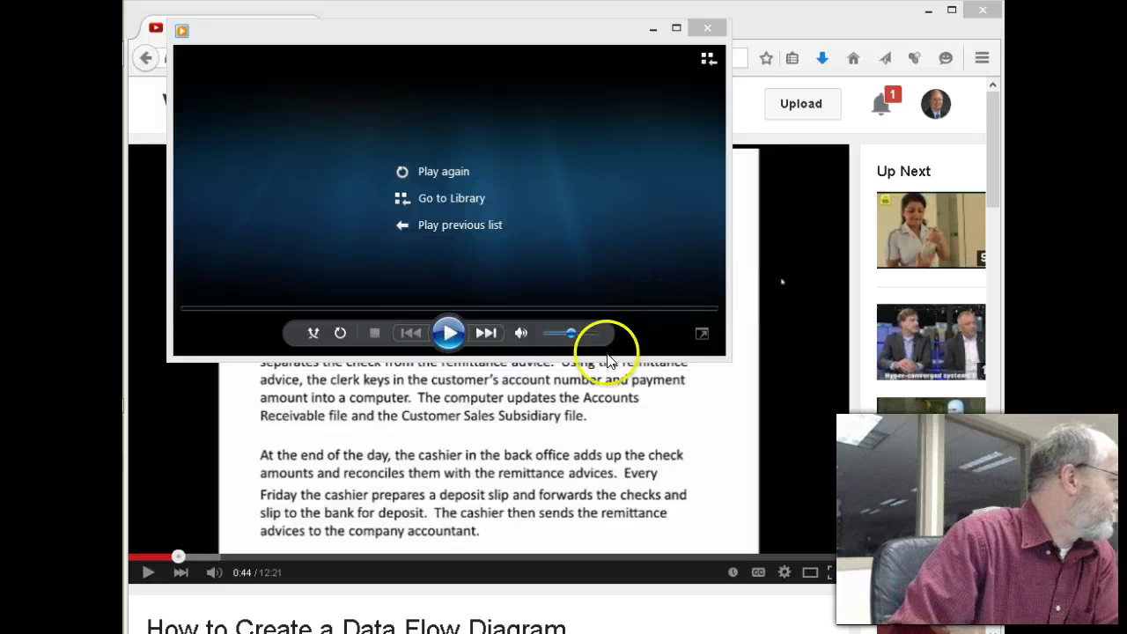
- Replay the data flow diagram video in full-screen mode
left_click(449, 334)
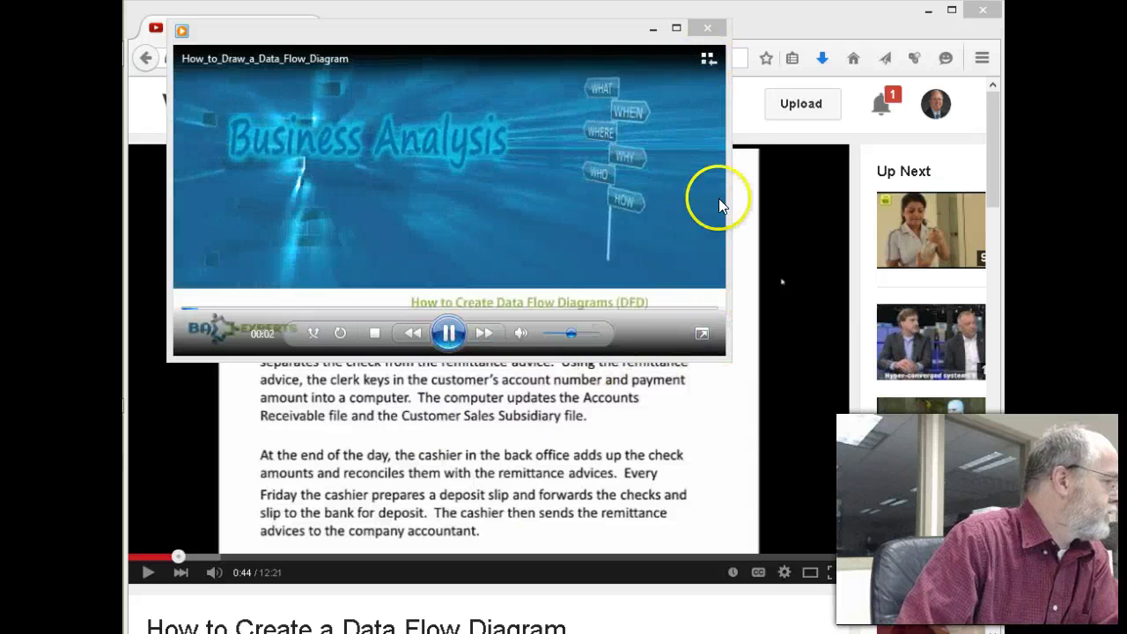
left_click(702, 333)
mouse_move(784, 428)
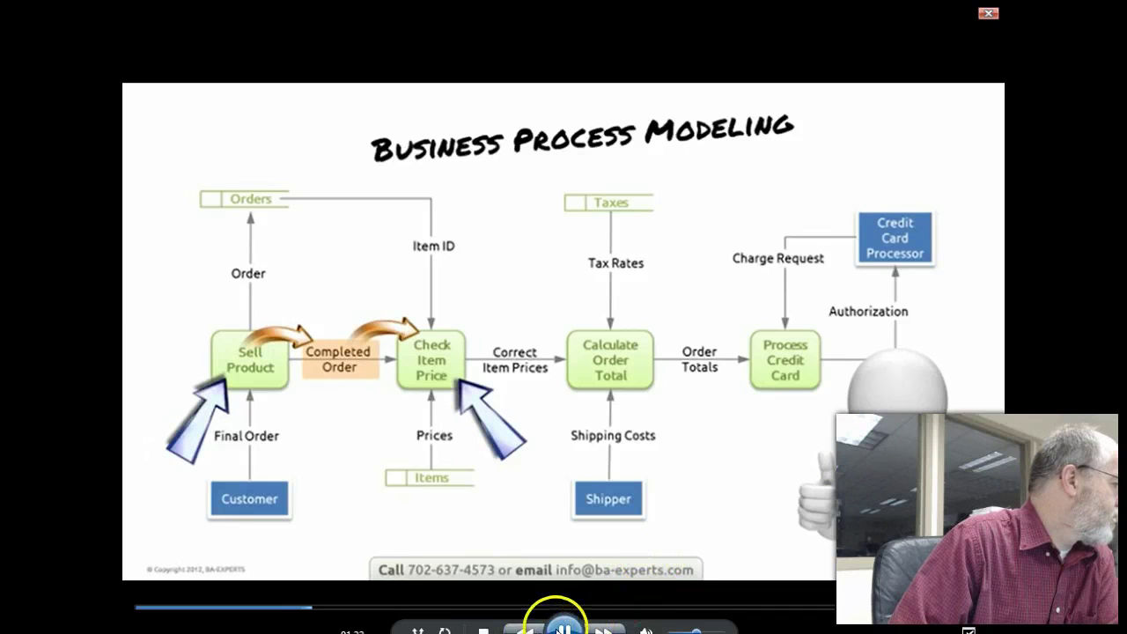
- Pause the full-screen video on the Business Process Modeling diagram
left_click(564, 629)
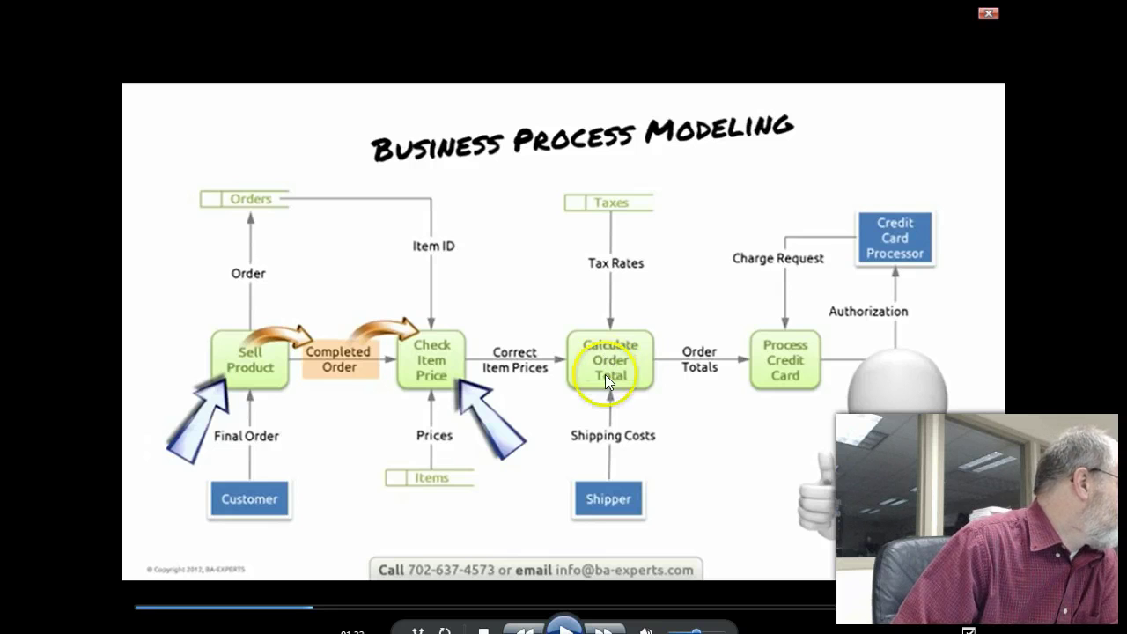
- Resume the video past the Calculate Order Total close-up
left_click(556, 433)
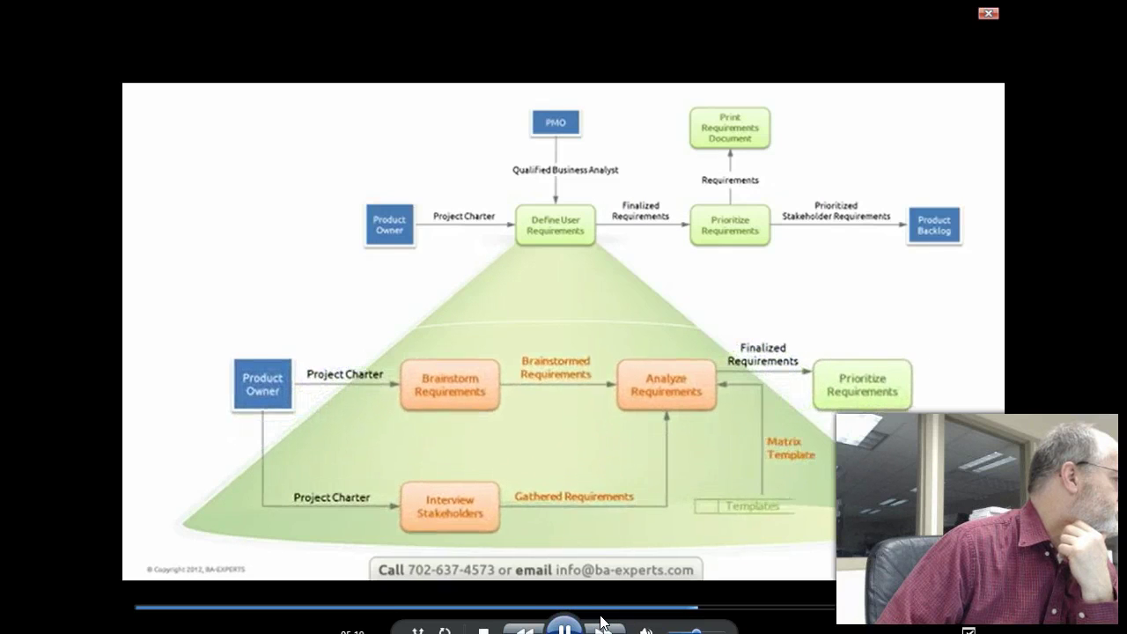
- Play the requirements slide until the curved arrows appear, then pause it
left_click(562, 627)
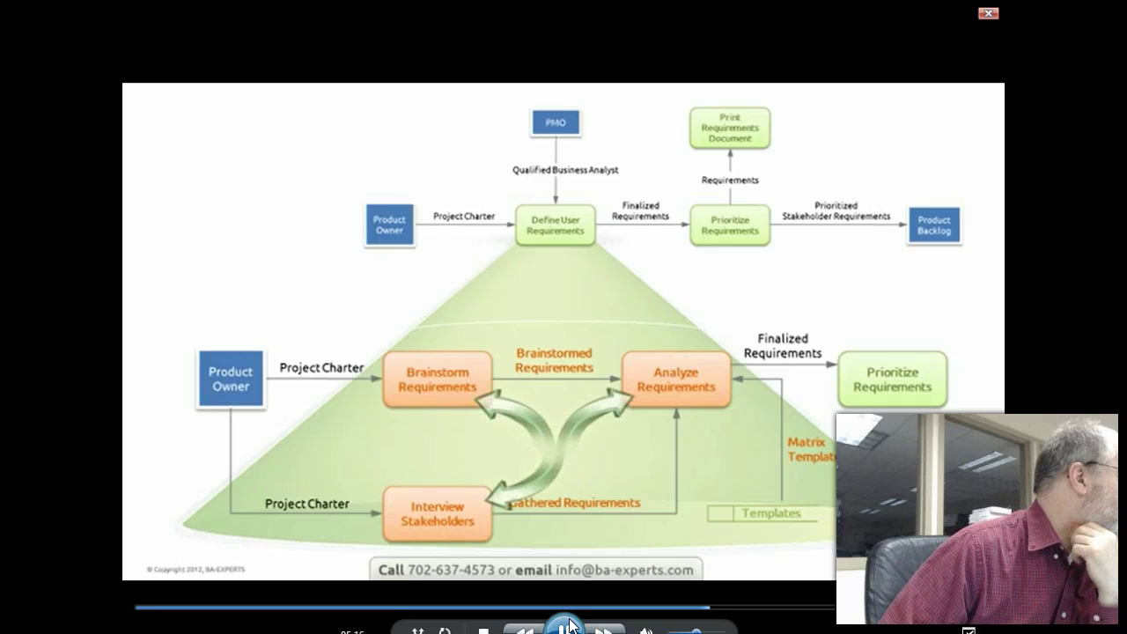
left_click(567, 627)
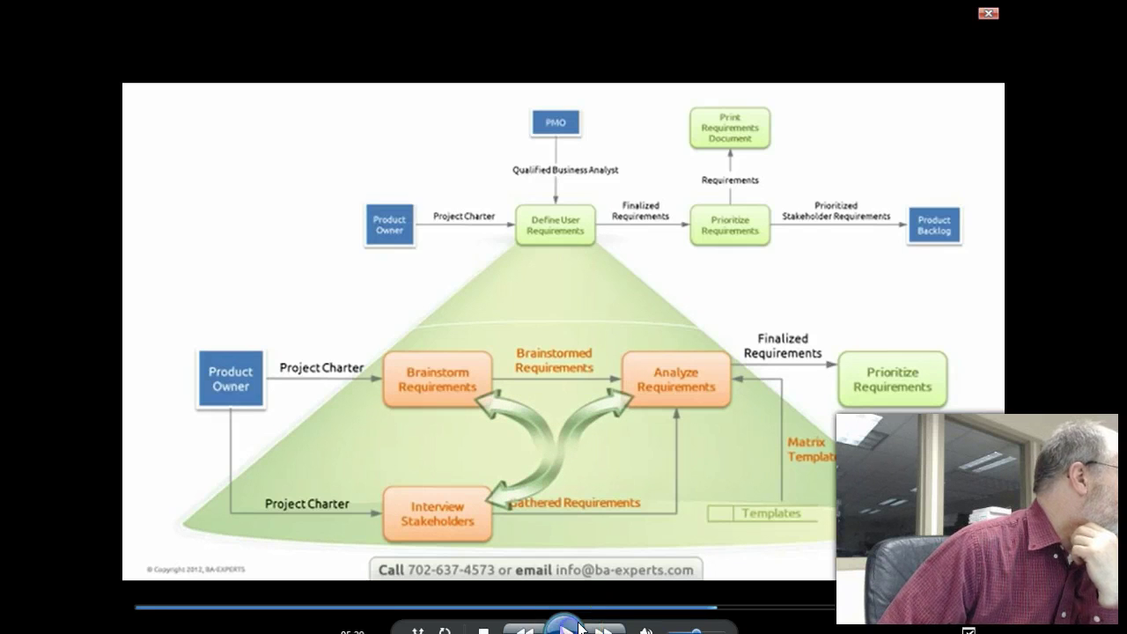
- Resume the lecture video past the order-processing recap to the closing slide
left_click(760, 369)
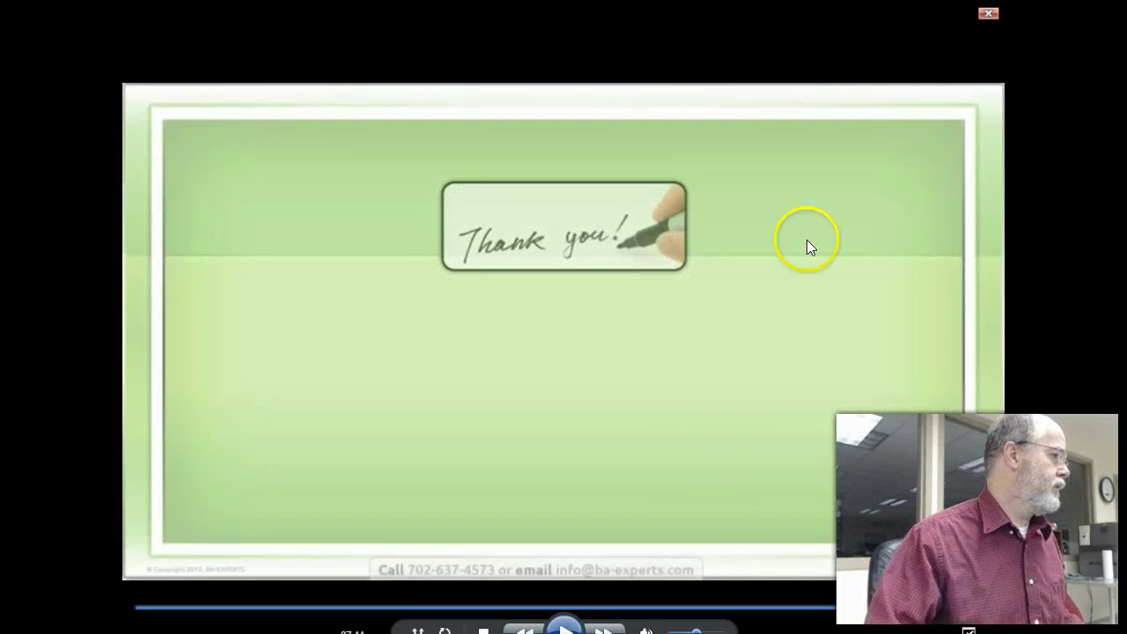
- Close the full-screen player and switch back to the CS 412 course page in Firefox
left_click(988, 13)
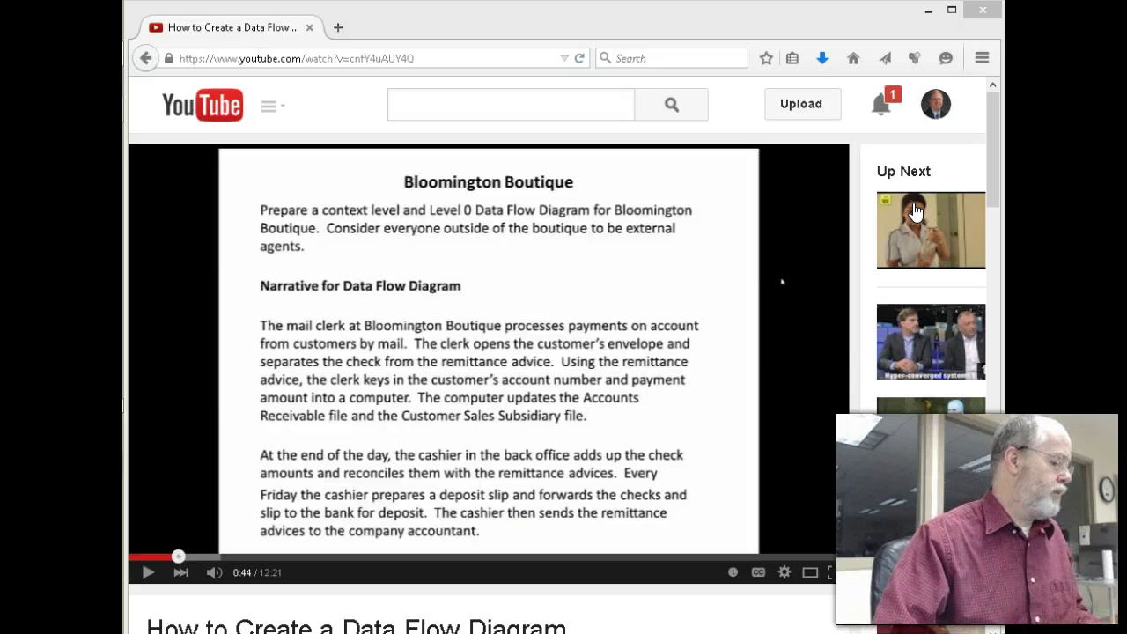
key("alt+Tab")
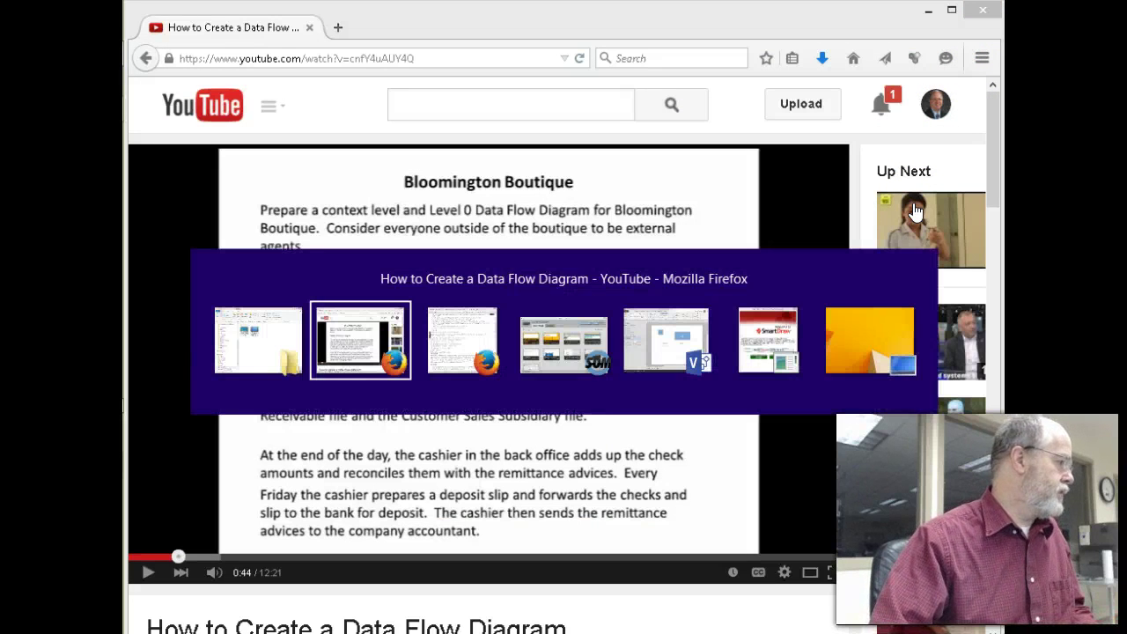
key("alt+Tab")
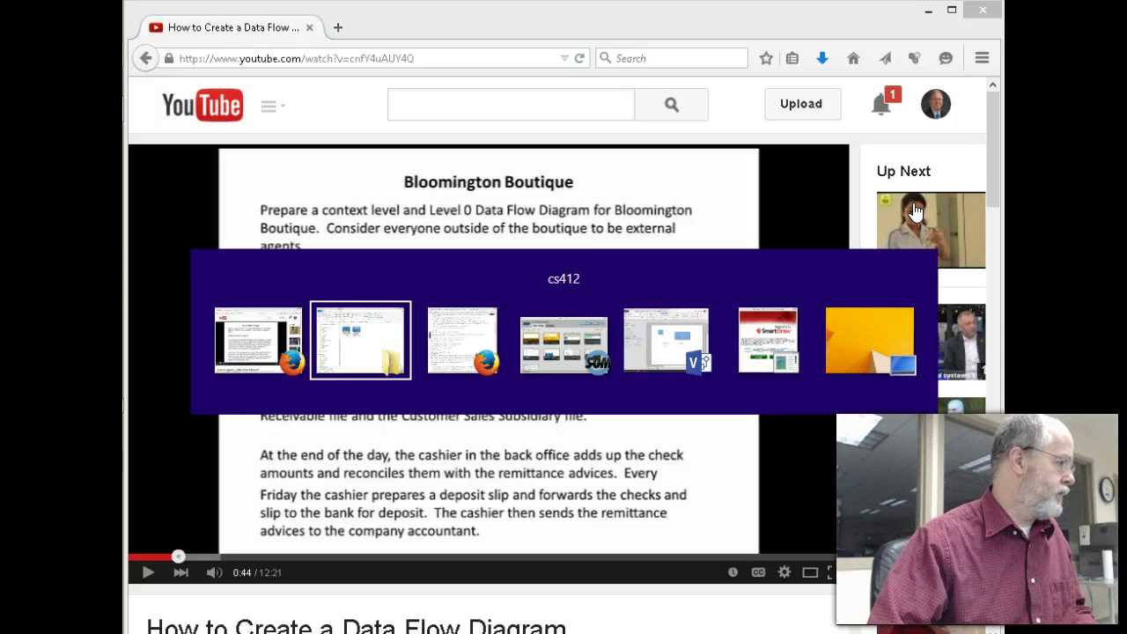
left_click(994, 151)
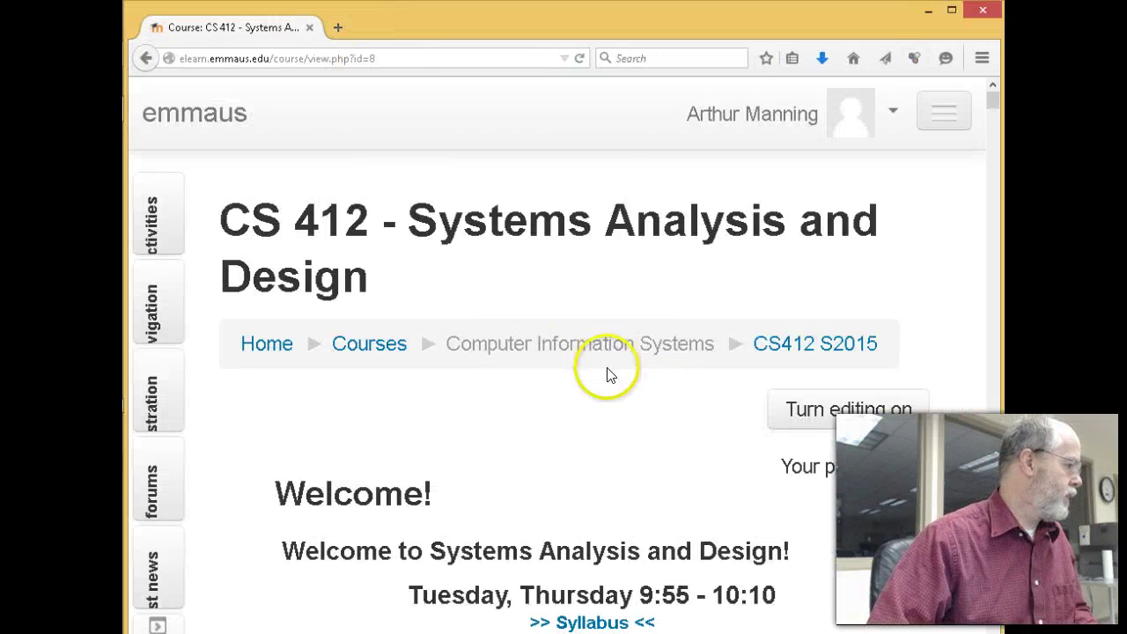
scroll(604, 373, "down", 5)
- Open the Assignment Schedule and scroll to the Data and Process Modeling week
left_click(607, 342)
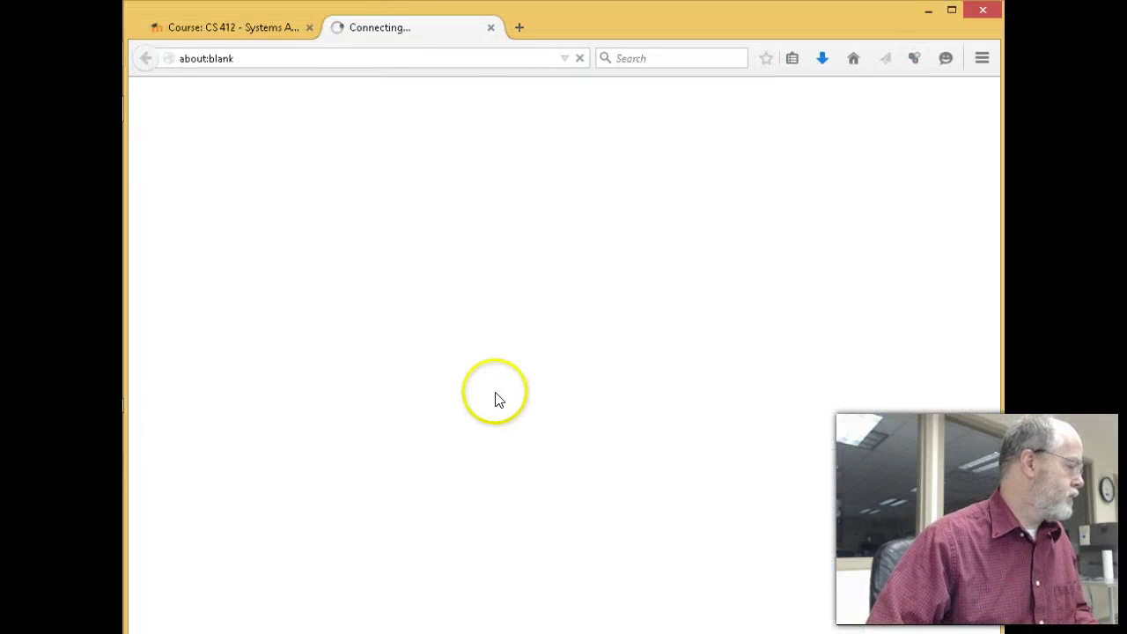
scroll(516, 352, "down", 5)
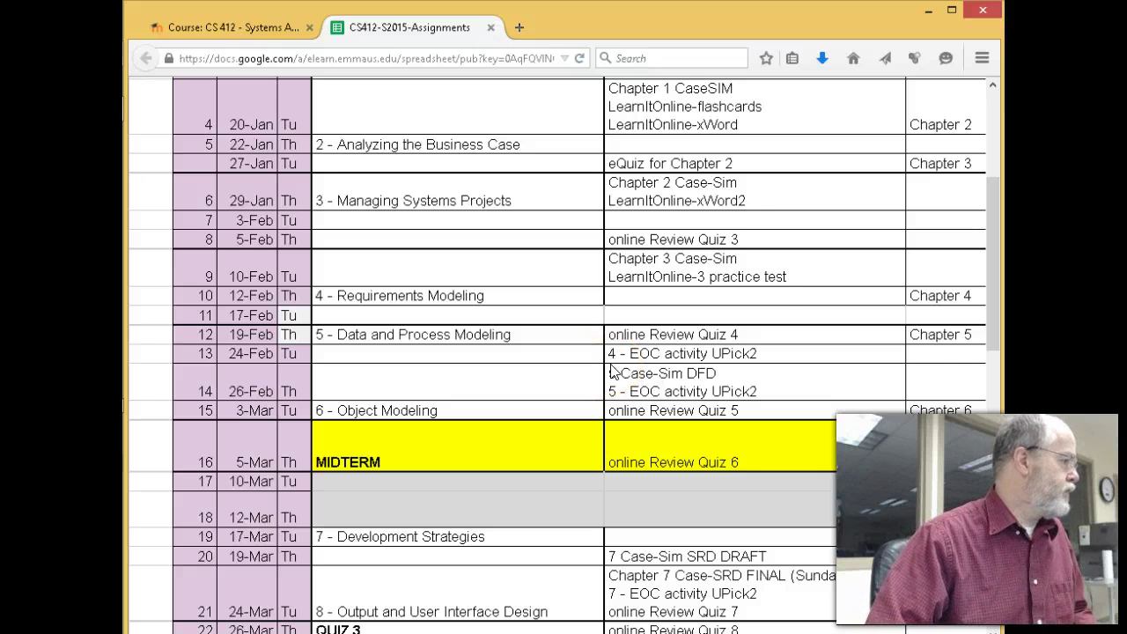
- Switch to Visio's Drawing1 and move the small blue square just left of the process shape
key("alt+Tab")
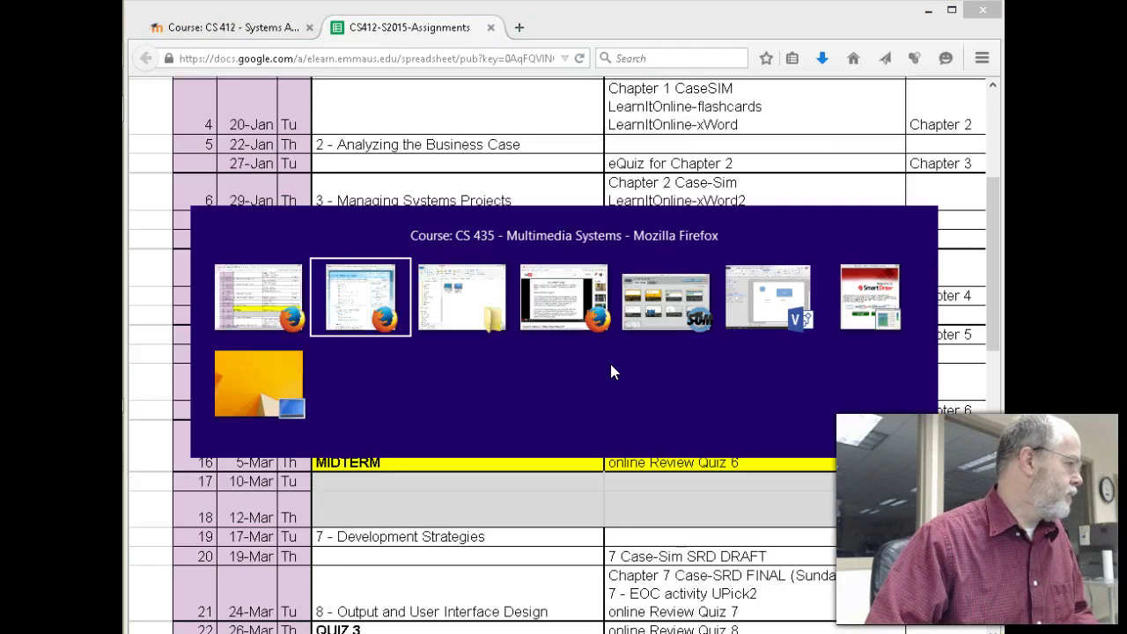
key("alt+Tab")
key("alt+Tab")
key("alt+Tab")
key("alt+Tab")
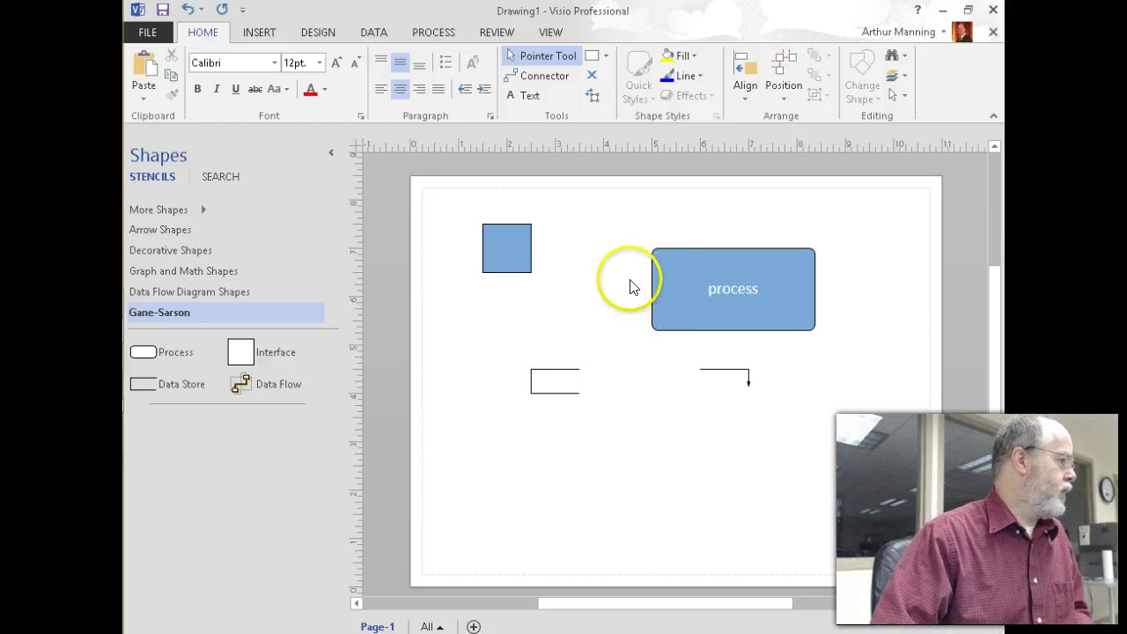
left_click_drag(516, 250, 557, 264)
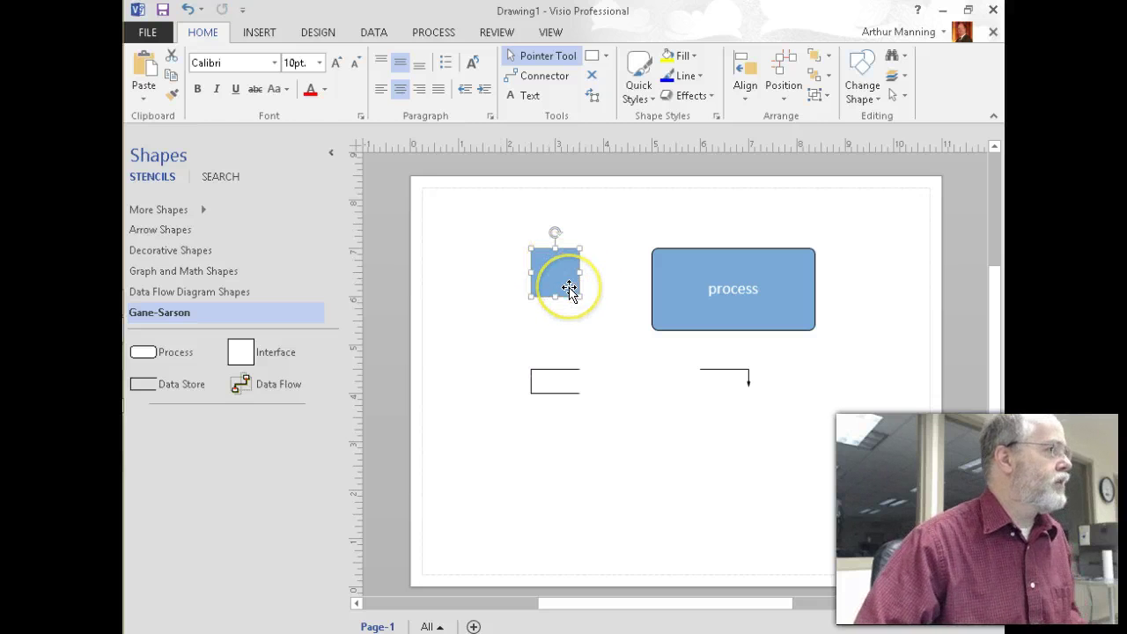
left_click(195, 212)
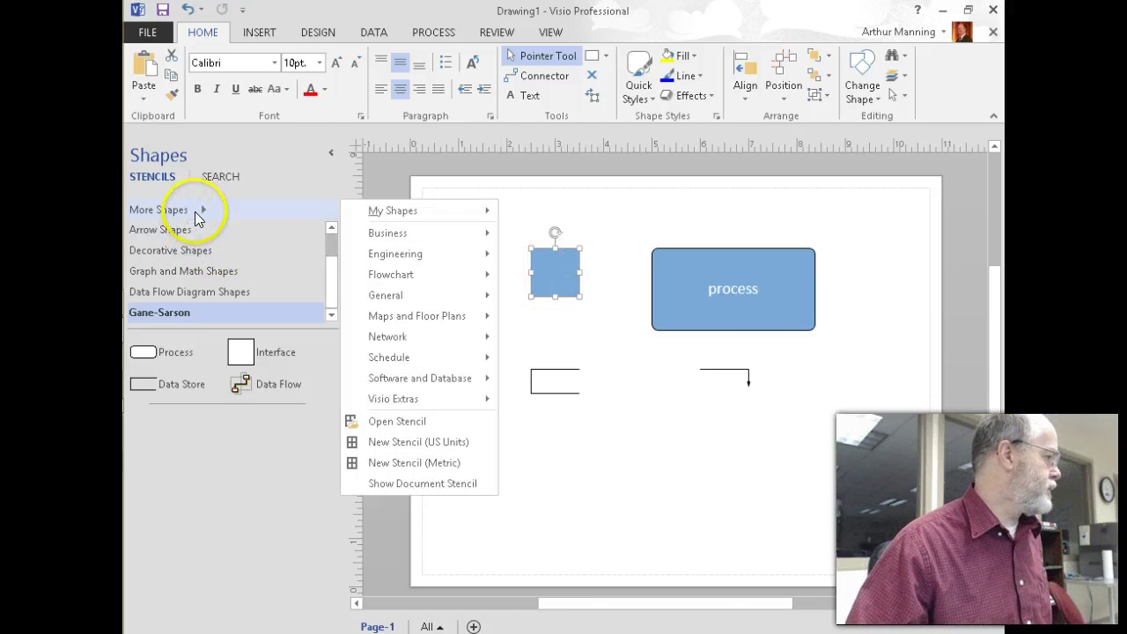
- Reload the Data Flow Diagram Shapes stencil from More Shapes > Software and Database > Software
mouse_move(448, 379)
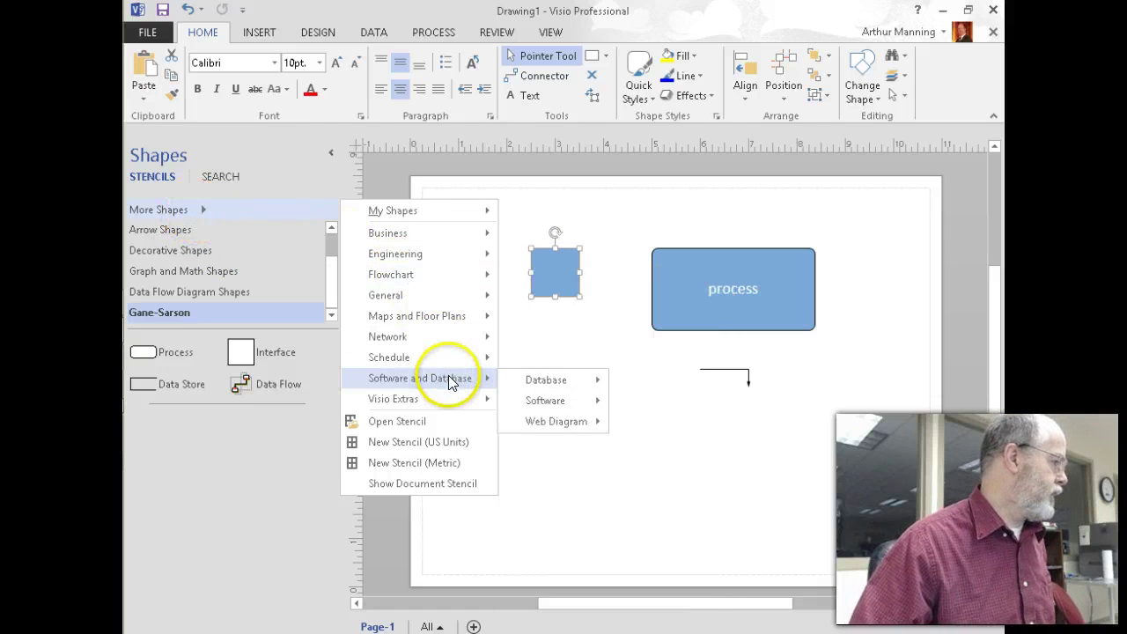
mouse_move(592, 407)
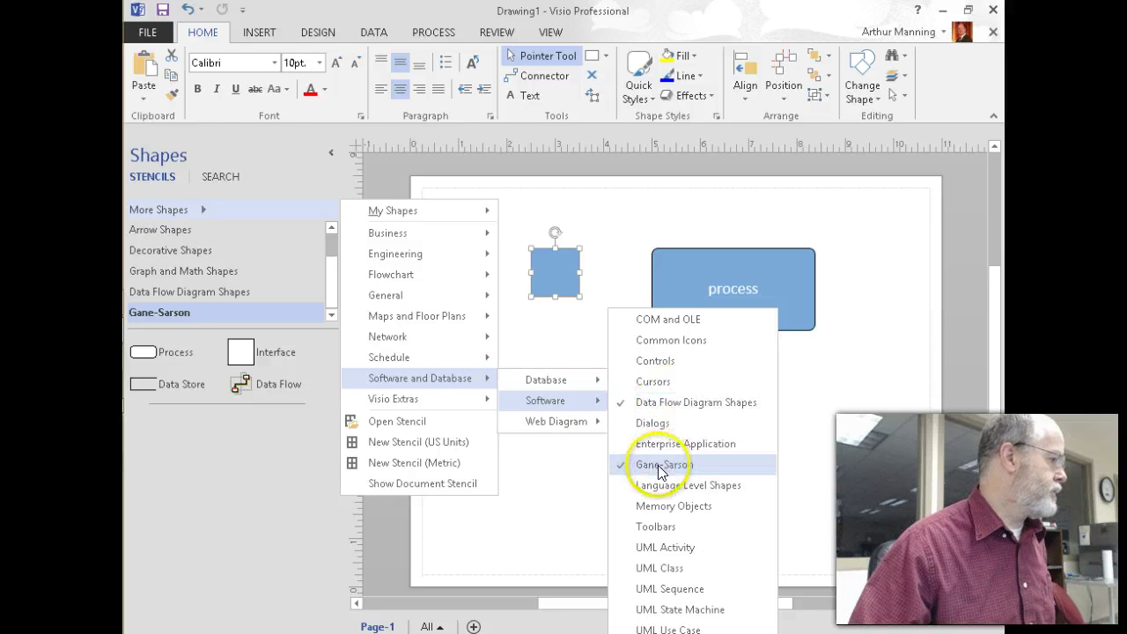
left_click(656, 404)
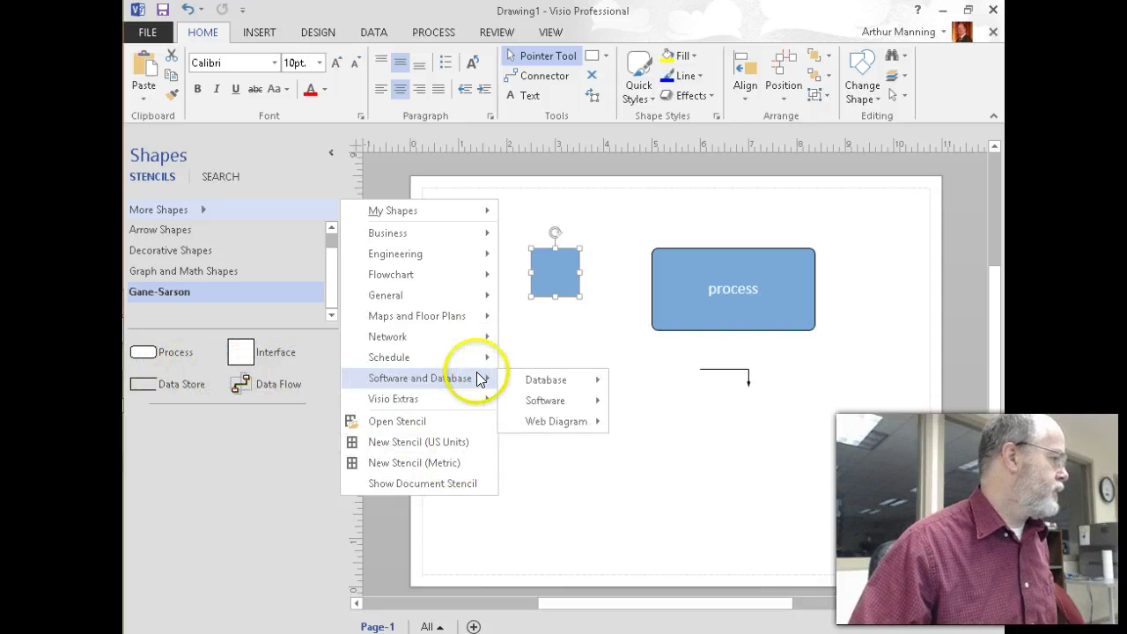
mouse_move(581, 407)
left_click(648, 403)
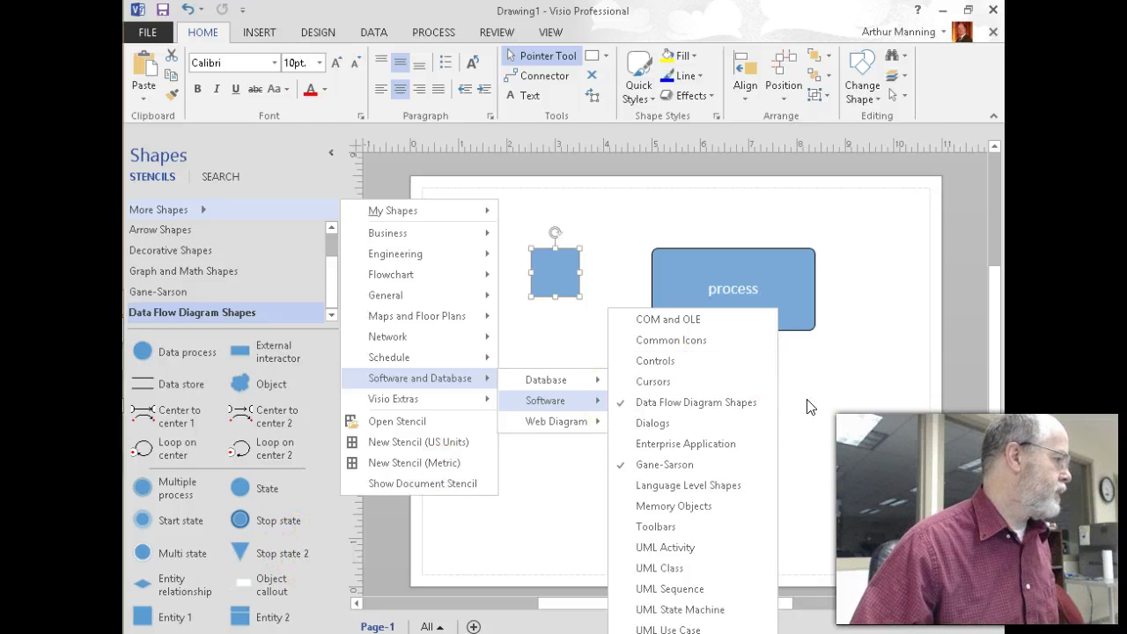
left_click(952, 374)
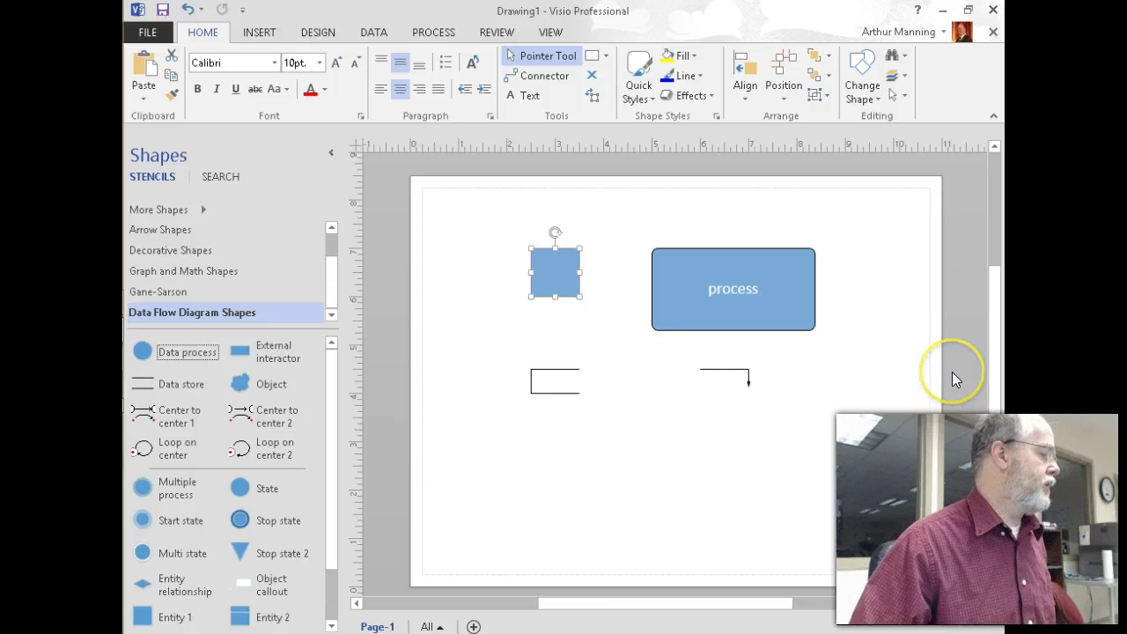
left_click(198, 212)
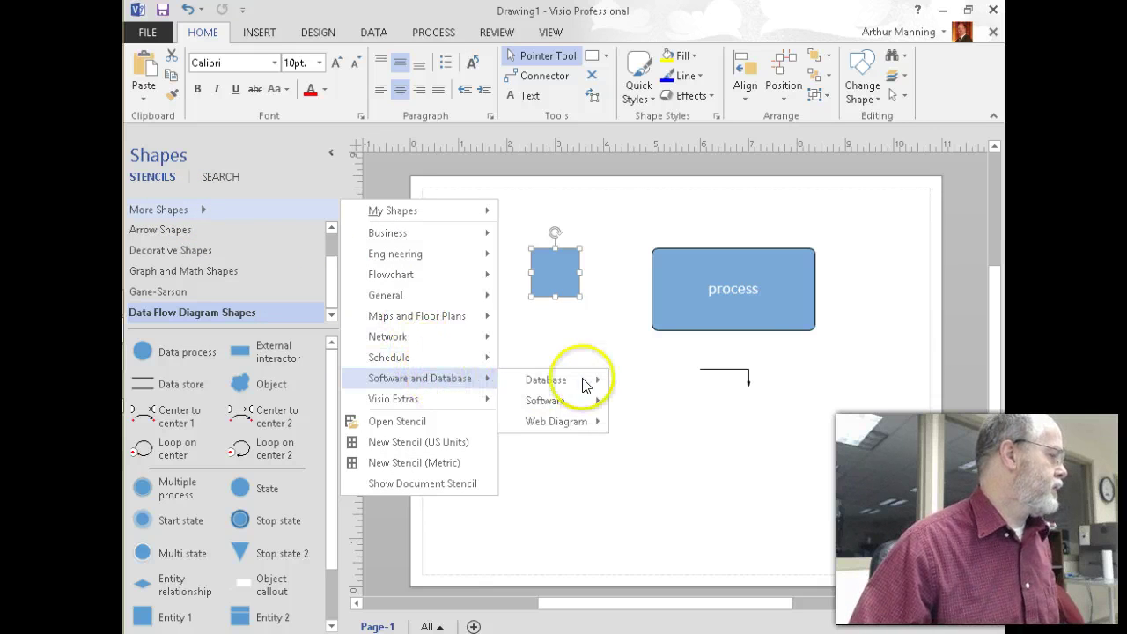
mouse_move(596, 405)
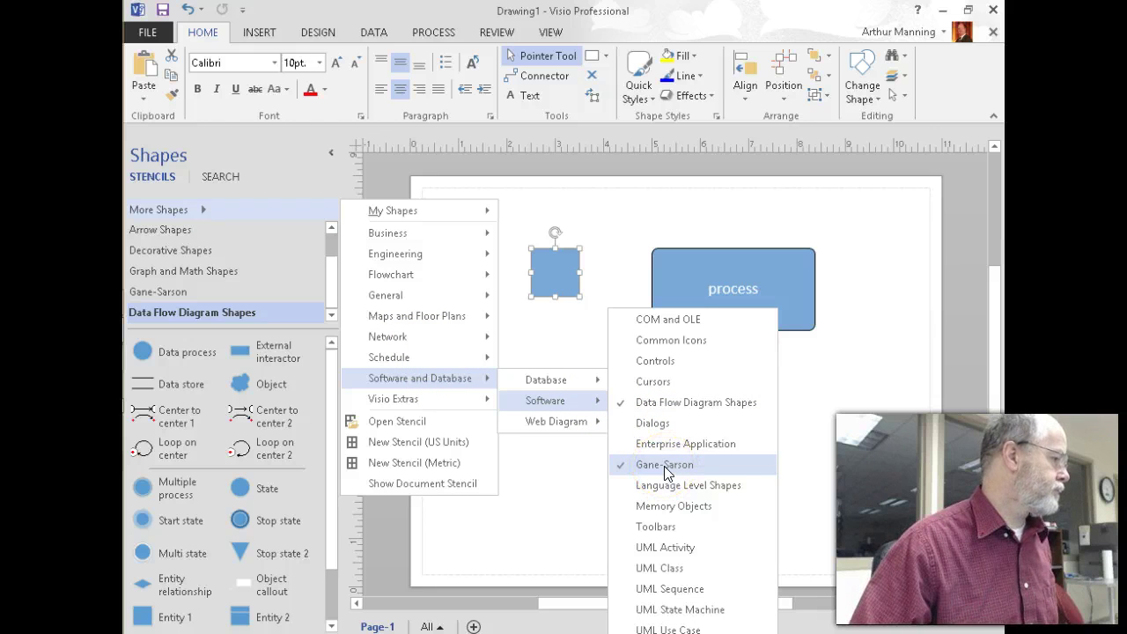
left_click(642, 403)
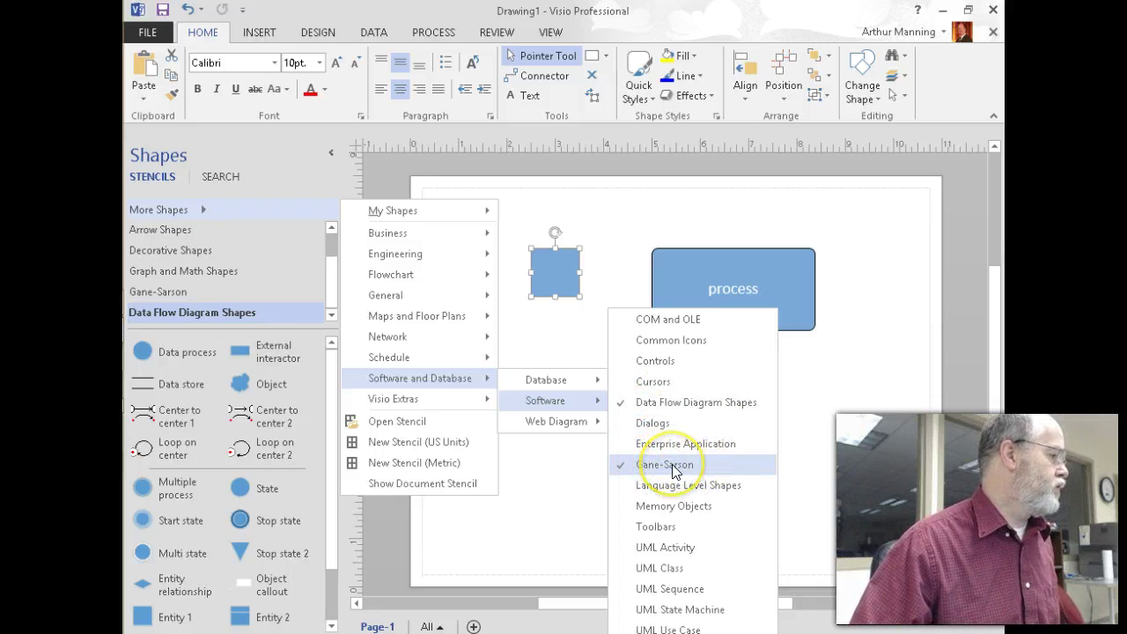
left_click(643, 403)
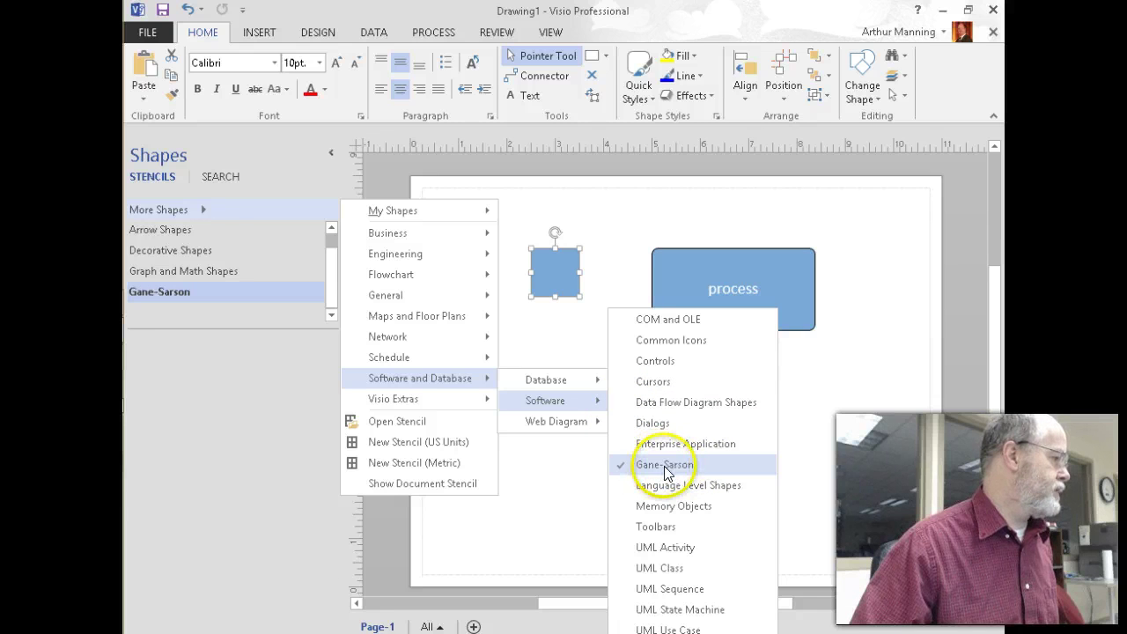
left_click(666, 468)
left_click(662, 467)
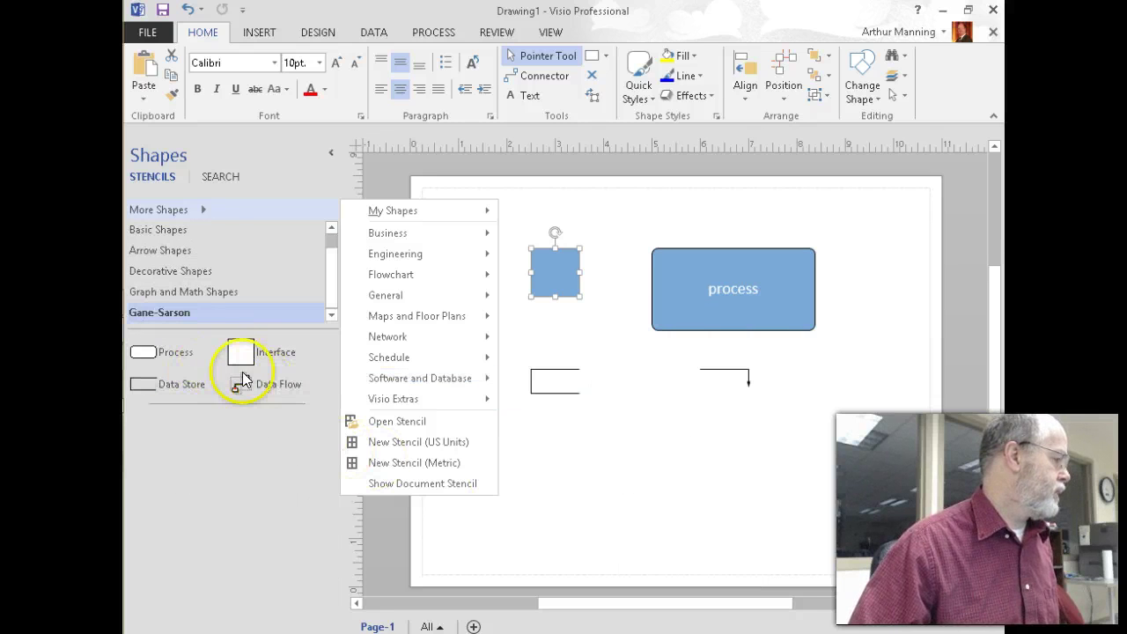
left_click(286, 333)
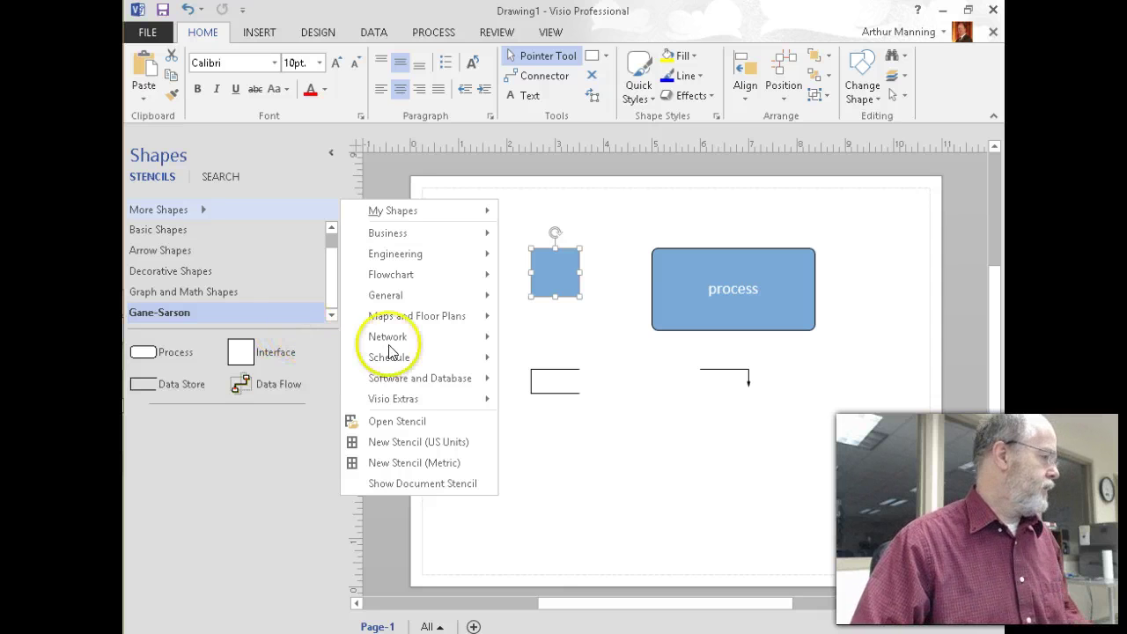
mouse_move(395, 295)
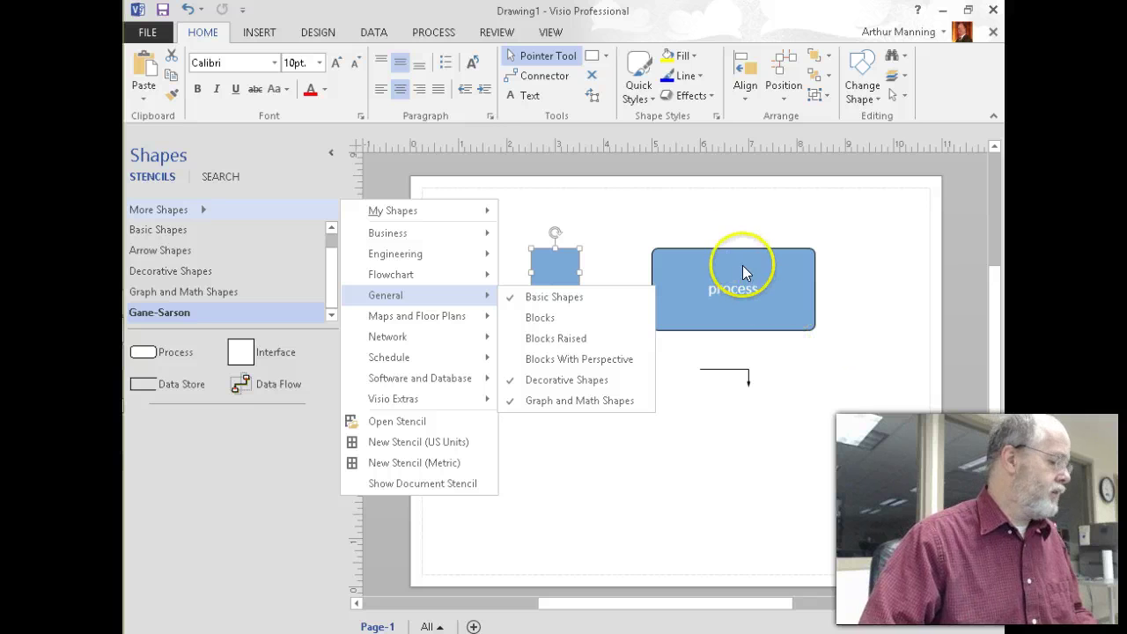
left_click(790, 250)
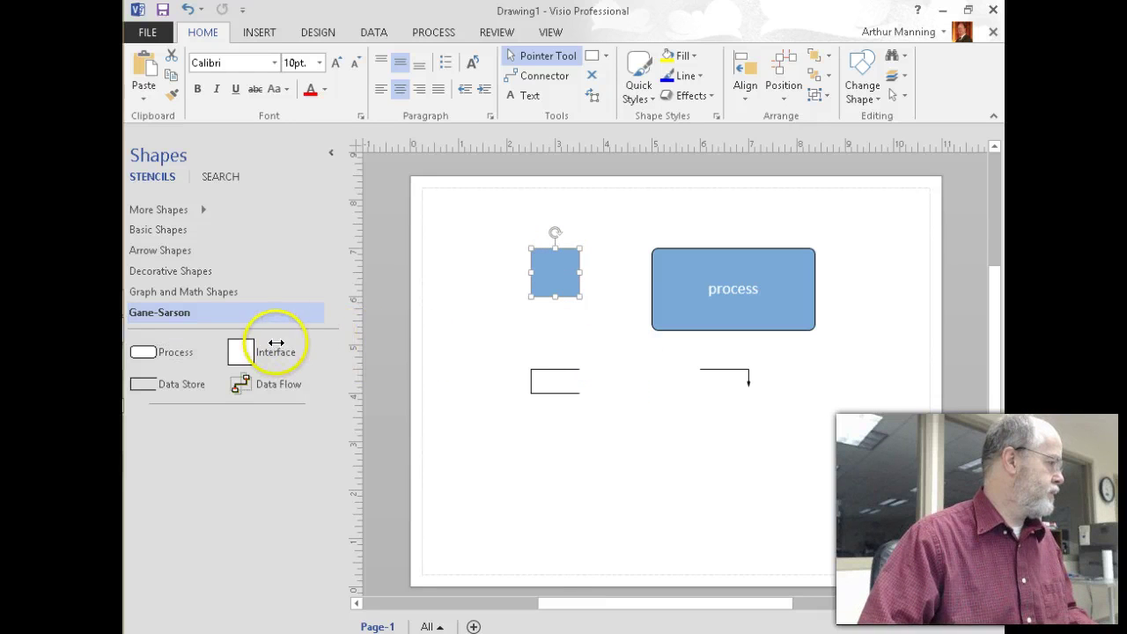
- Collapse the Shapes pane and scroll to bring the diagram into view
left_click(330, 155)
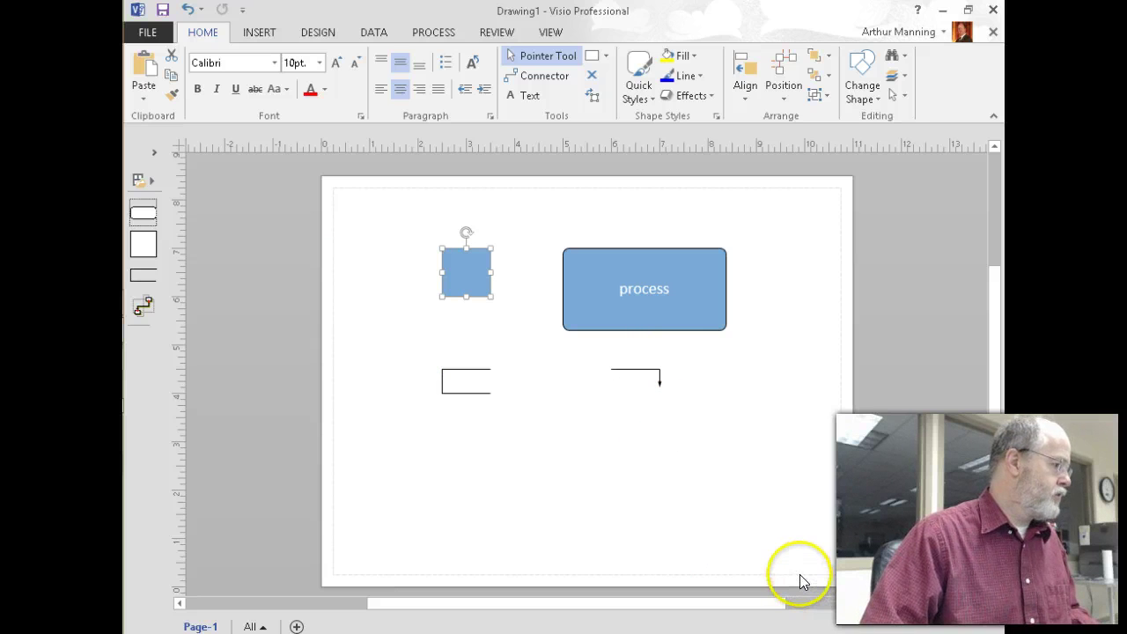
left_click(754, 518)
scroll(754, 517, "up", 1)
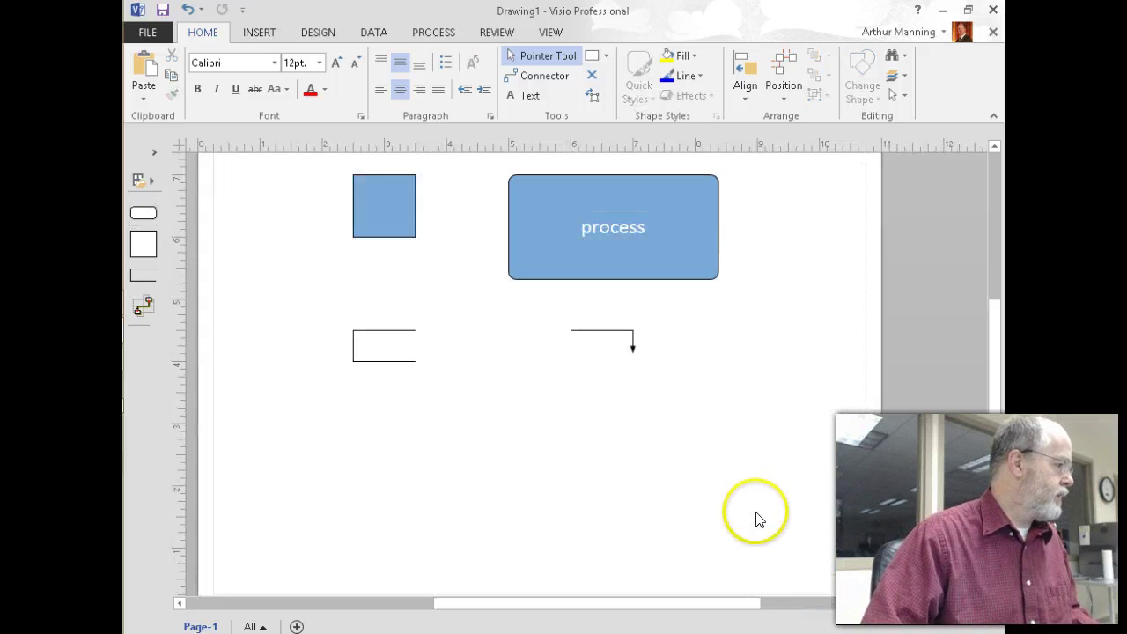
scroll(762, 523, "up", 1)
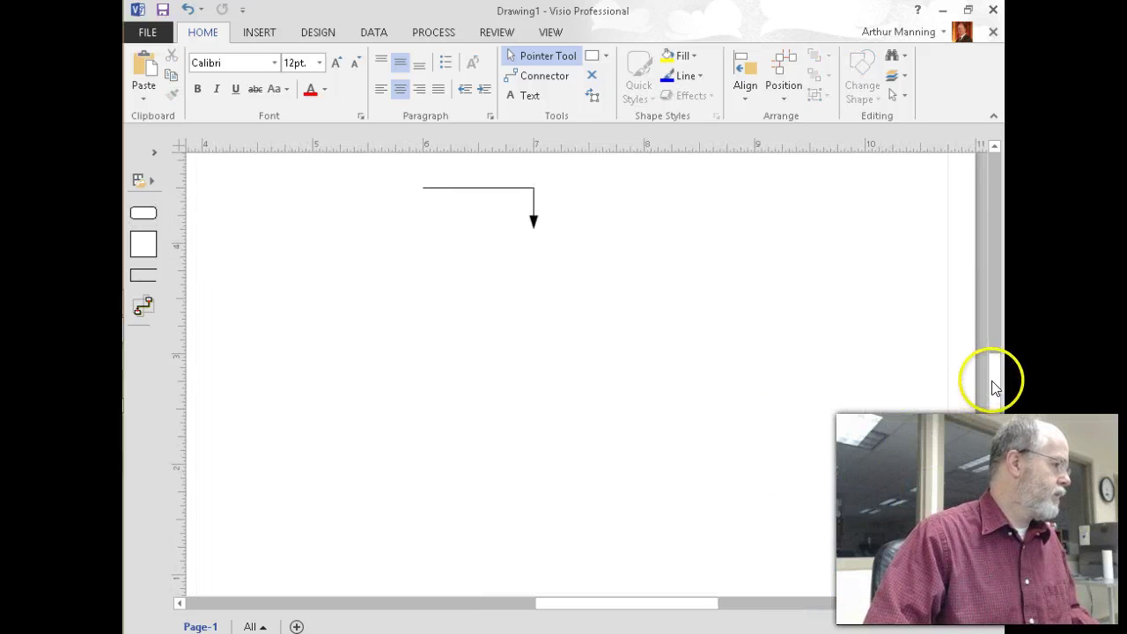
left_click_drag(986, 378, 986, 303)
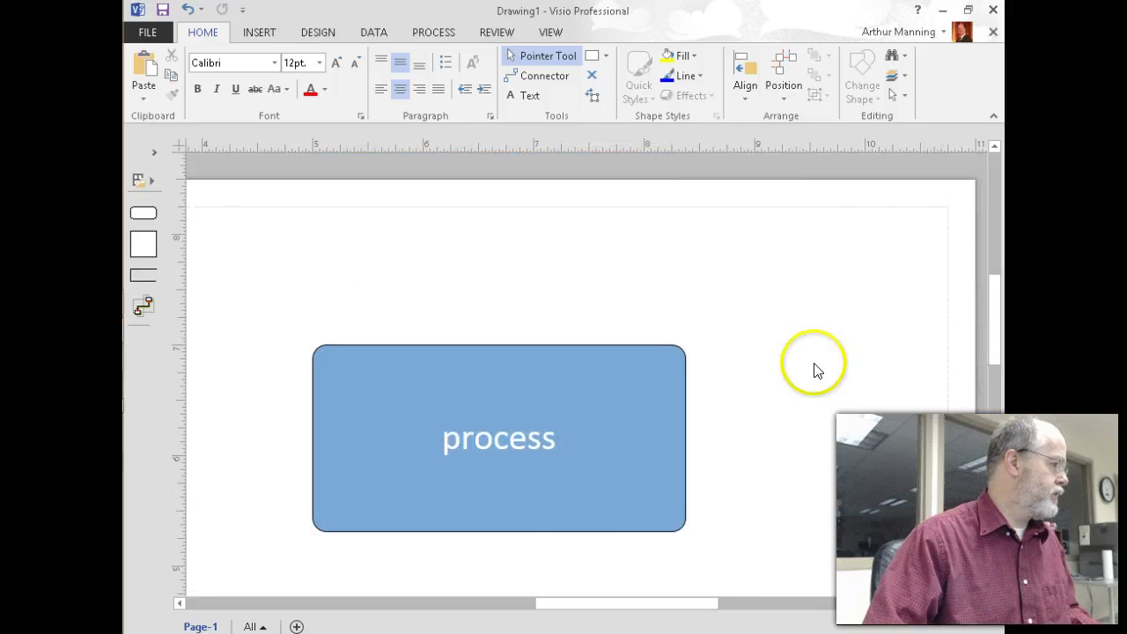
scroll(814, 371, "down", 1)
scroll(814, 370, "down", 1)
scroll(814, 371, "up", 1)
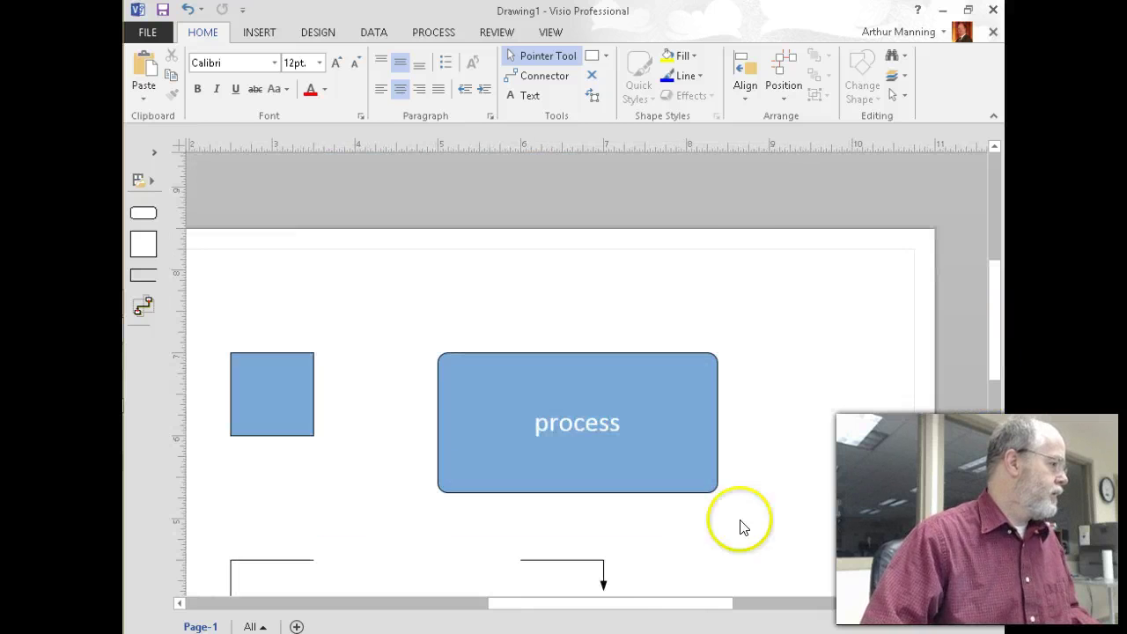
- Remove the data-flow arrow and move the data store and process box down and left
mouse_move(676, 608)
left_mouse_down()
mouse_move(586, 604)
mouse_move(638, 604)
left_mouse_up()
left_click_drag(996, 303, 1001, 335)
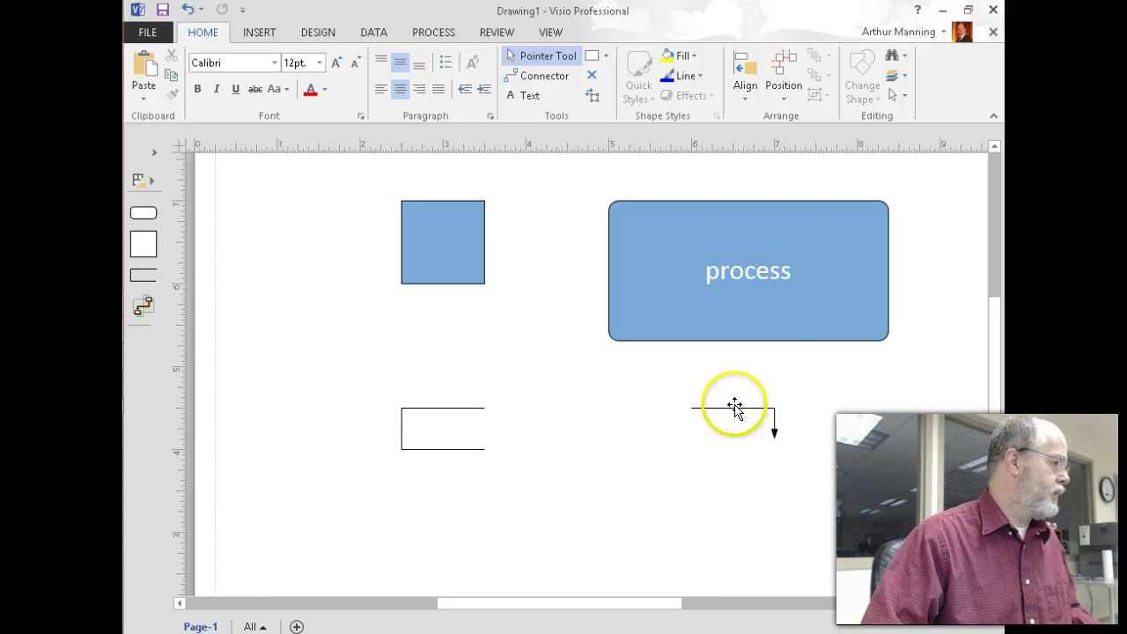
key("ctrl+z")
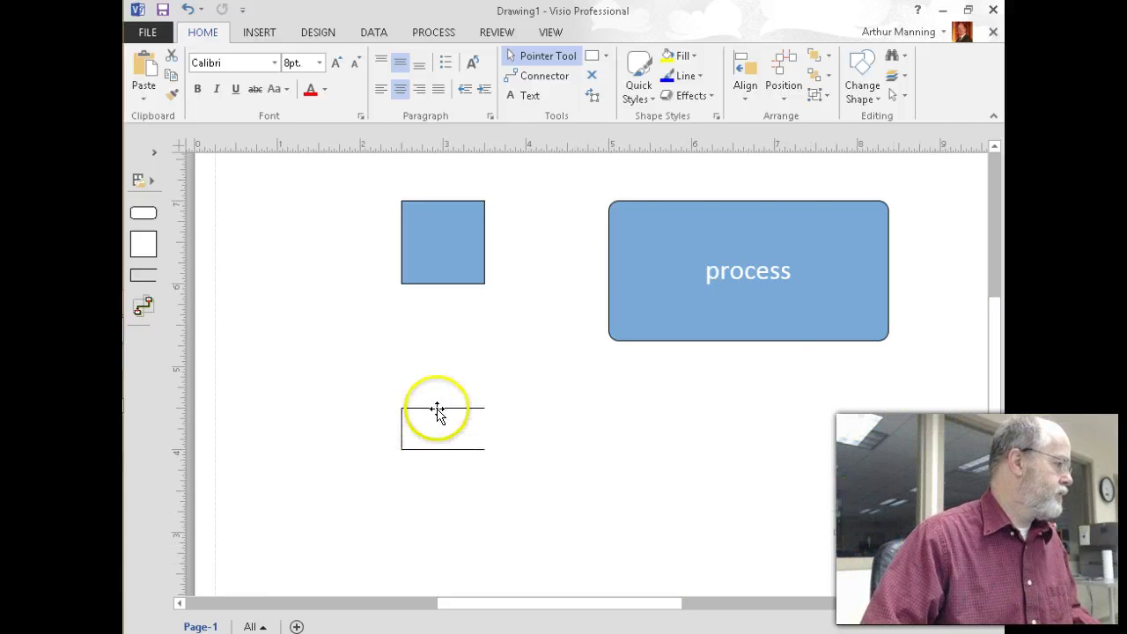
left_click_drag(438, 411, 271, 454)
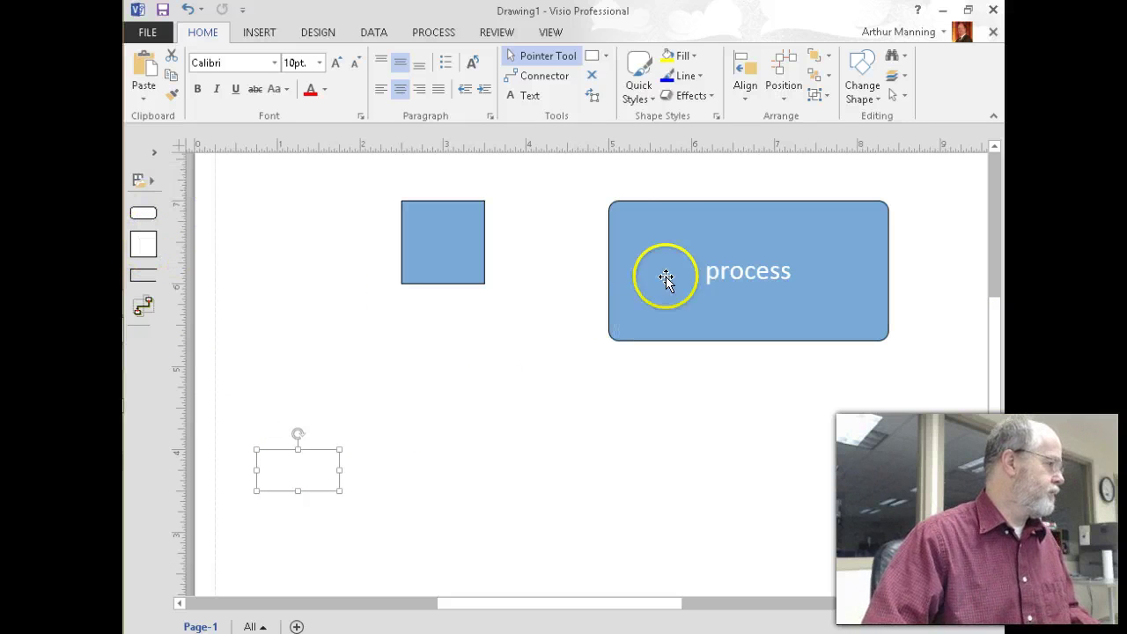
left_click_drag(719, 264, 611, 398)
- Label the process box '0' with 'TIMS' on a second line at 48pt
double_click(613, 394)
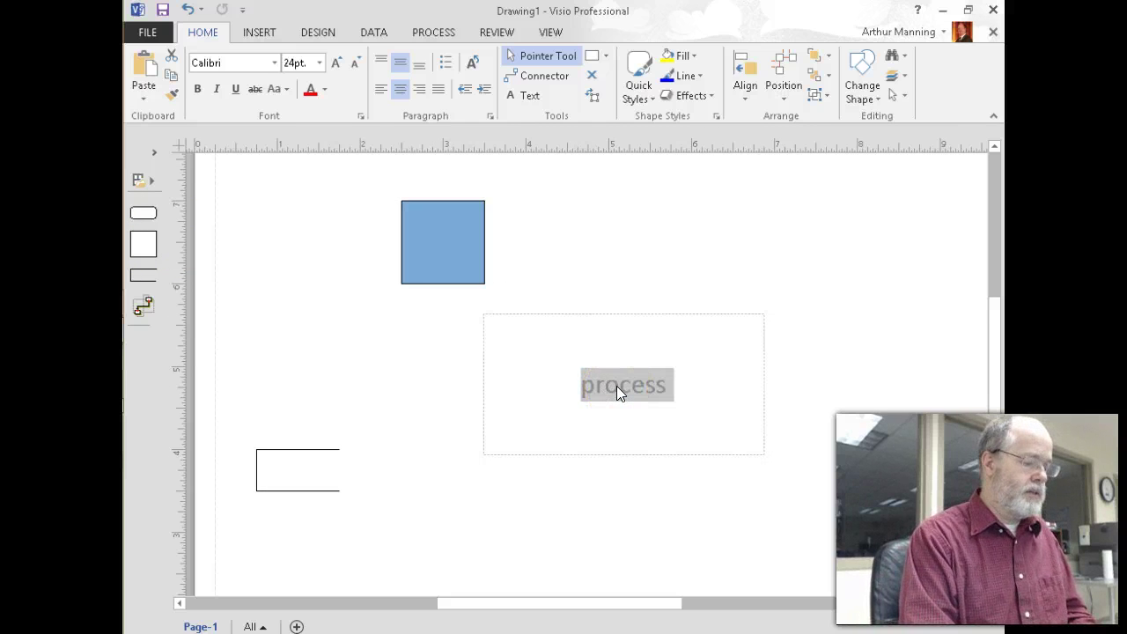
type("0")
key("Return")
type("TIMS")
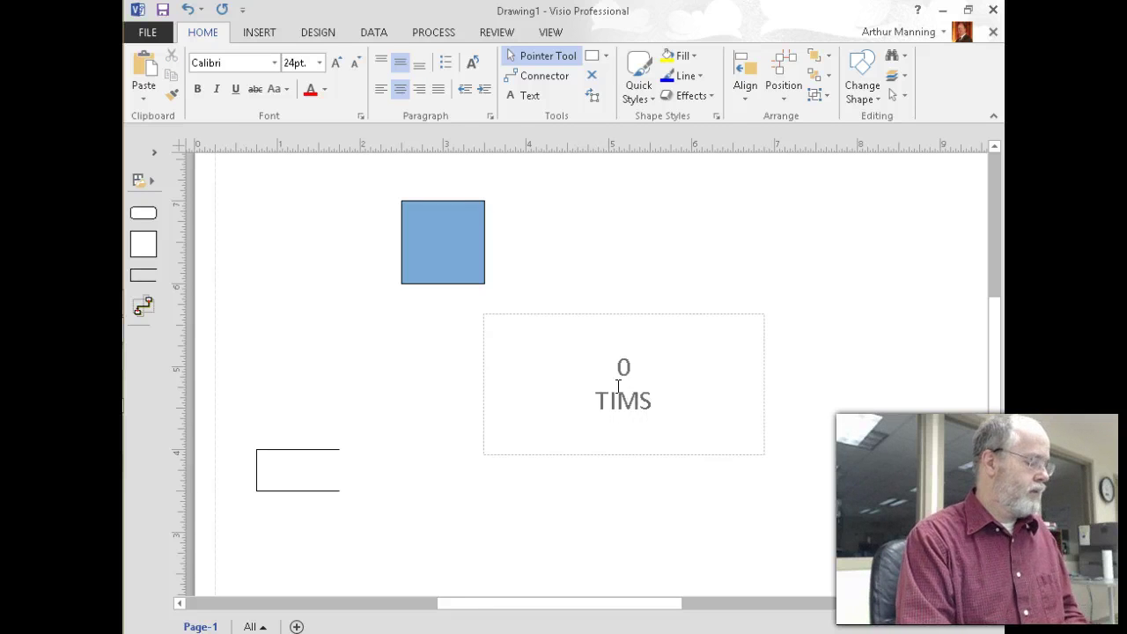
left_click_drag(707, 397, 601, 403)
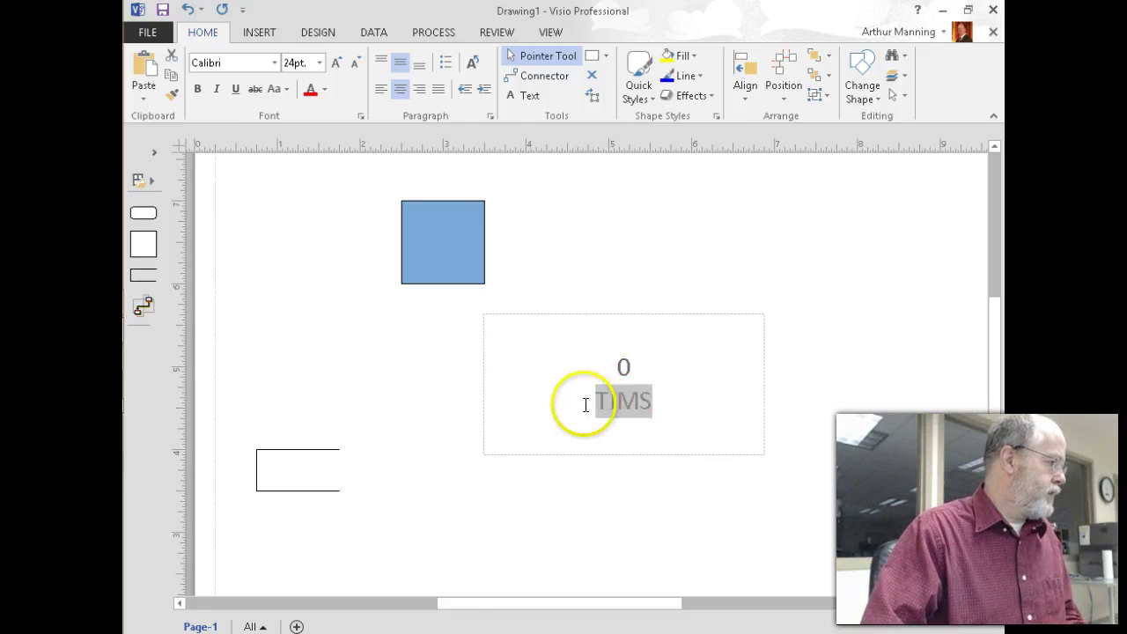
key("ctrl+shift+period")
key("ctrl+shift+period")
key("ctrl+shift+period")
key("ctrl+shift+period")
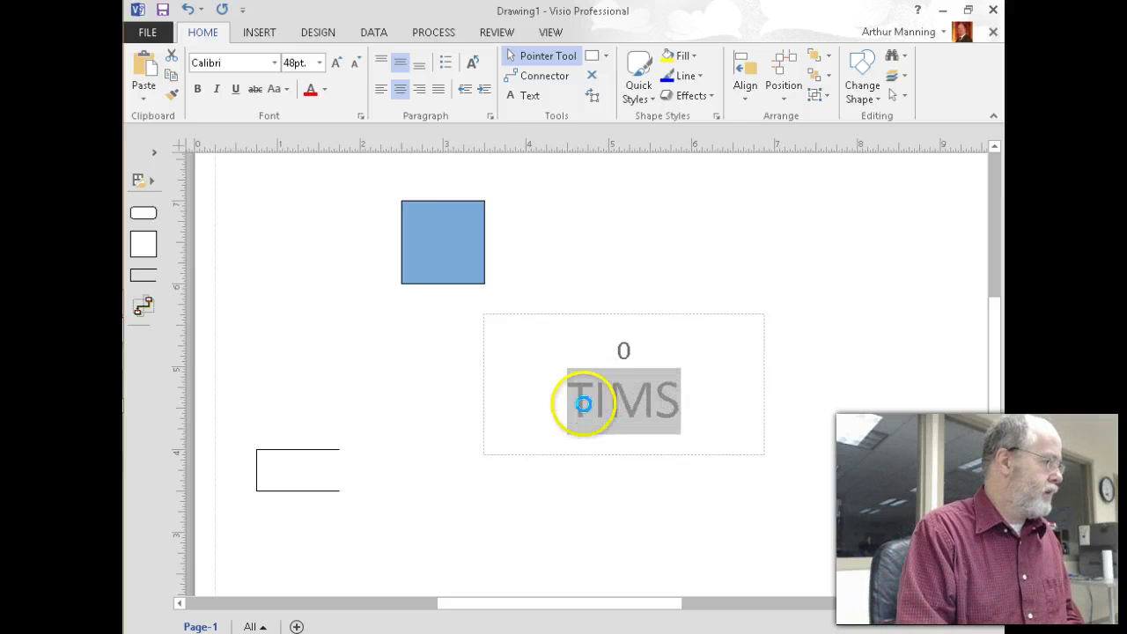
key("ctrl+shift+comma")
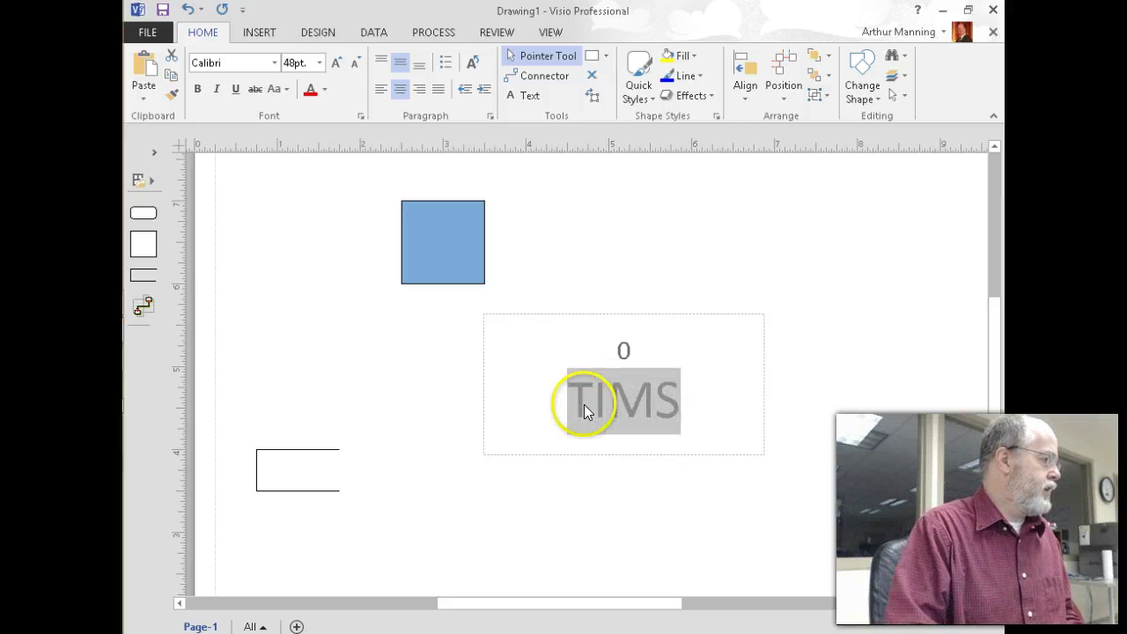
- Give TIMS the grey-blue Theme Style and move the blue square down-left beside it
left_click(657, 493)
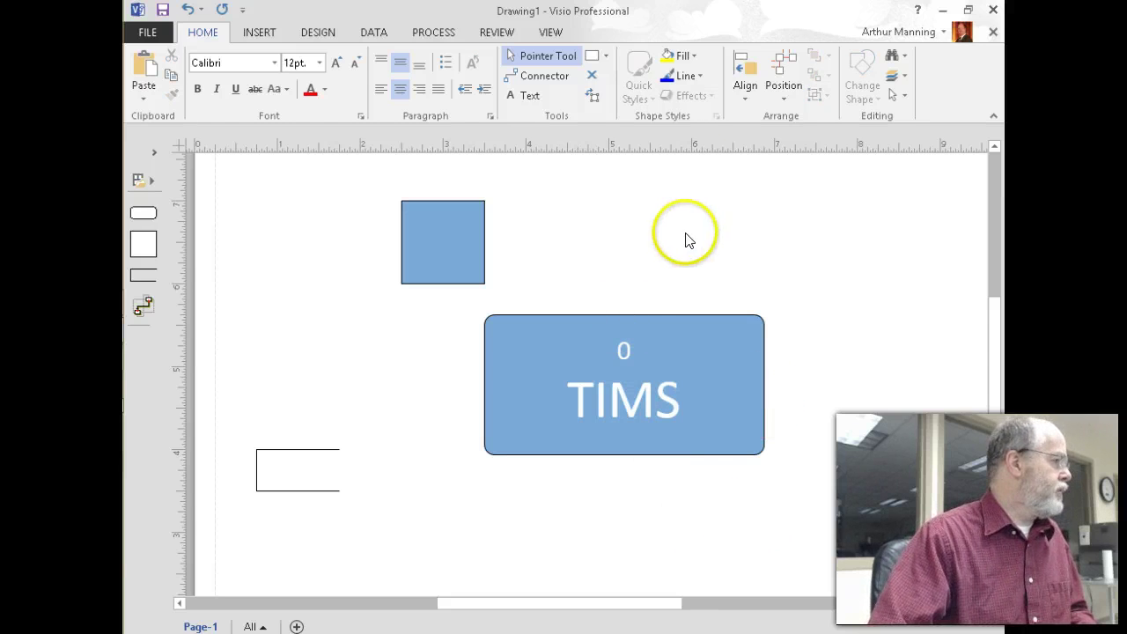
left_click(658, 325)
left_click(654, 97)
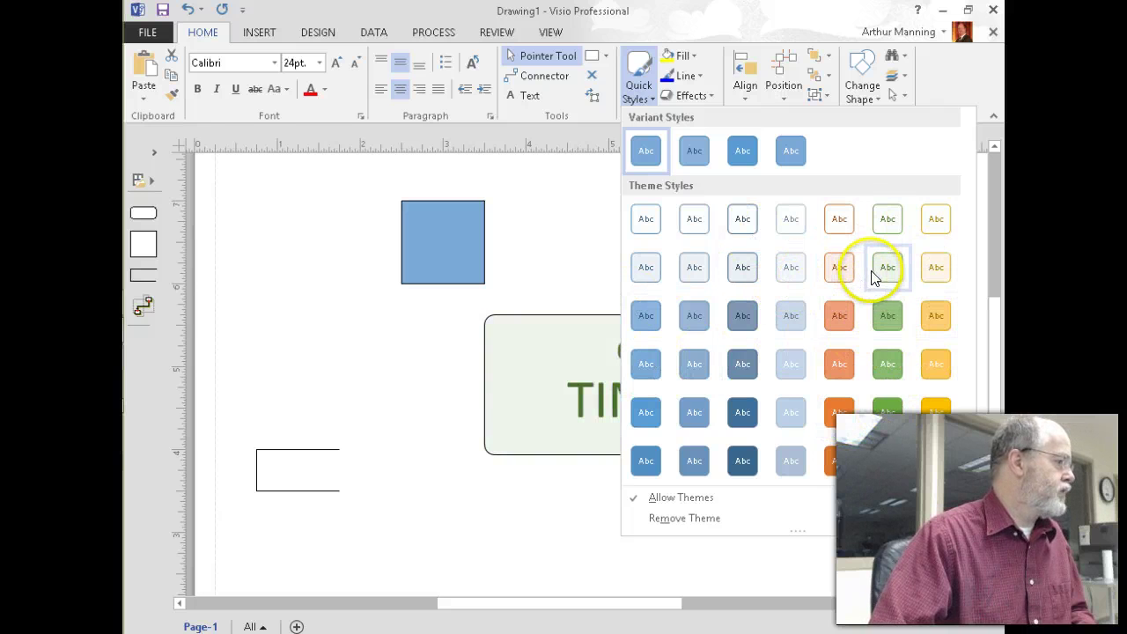
left_click(742, 269)
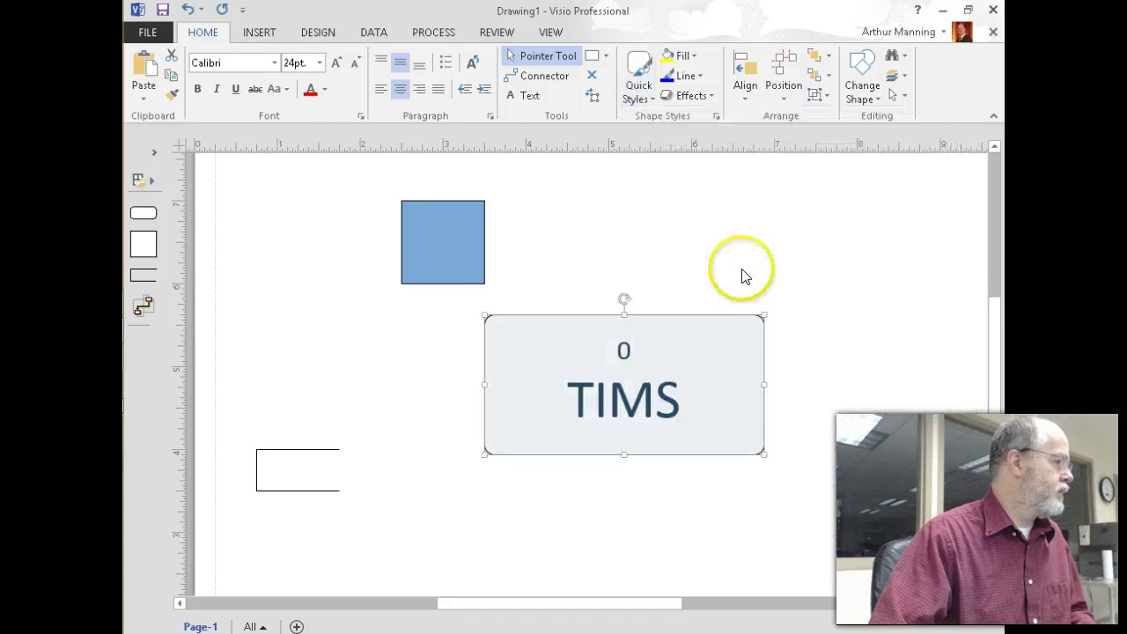
left_click(810, 466)
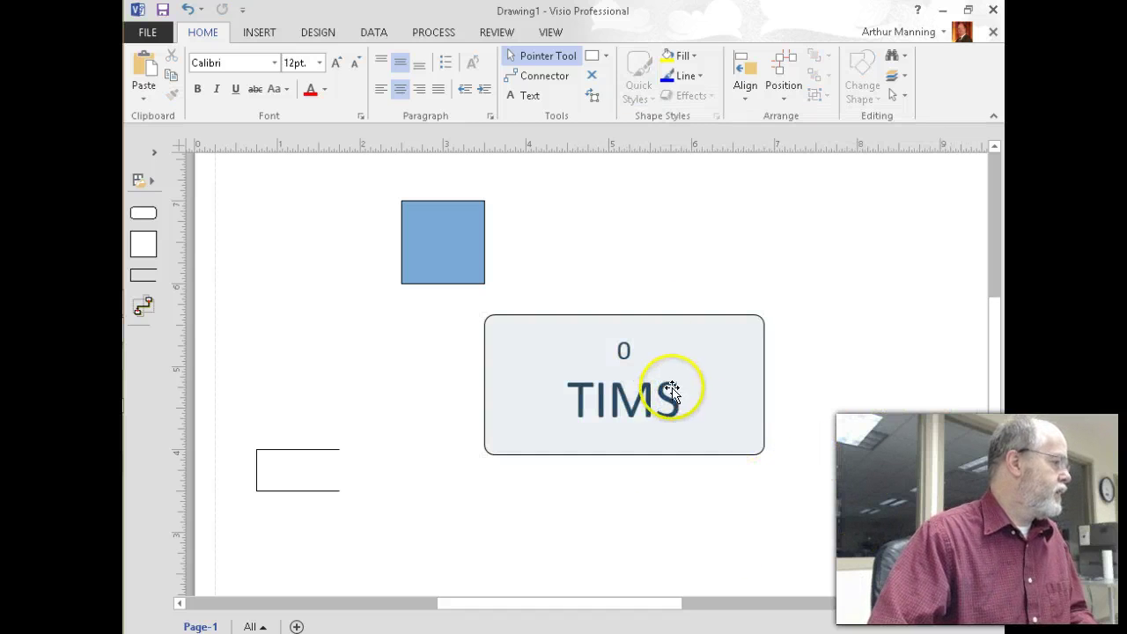
left_click_drag(440, 238, 384, 317)
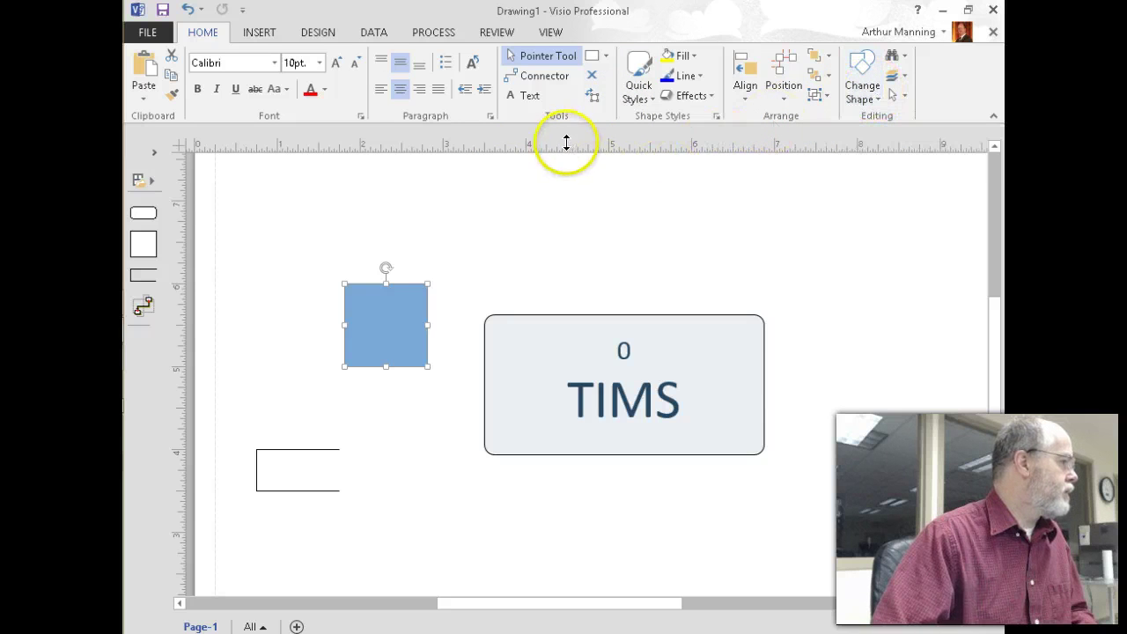
- Add a top title block reading 'TIMS Context Diagram - CS412 - Spring 2015' plus the author's name
left_click(533, 96)
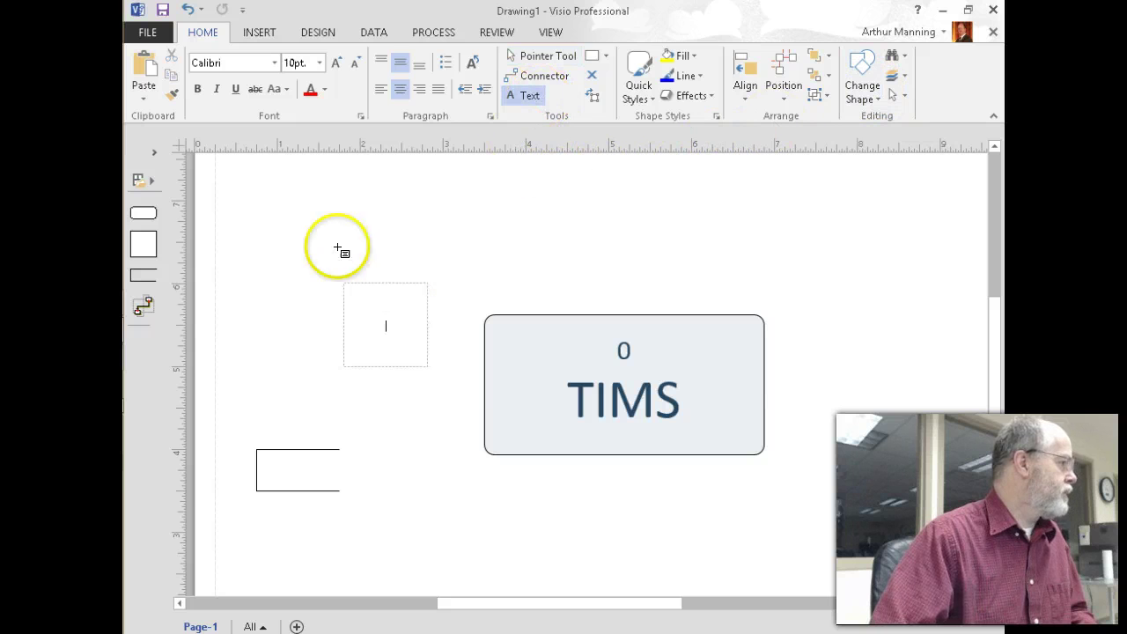
left_click_drag(267, 179, 889, 241)
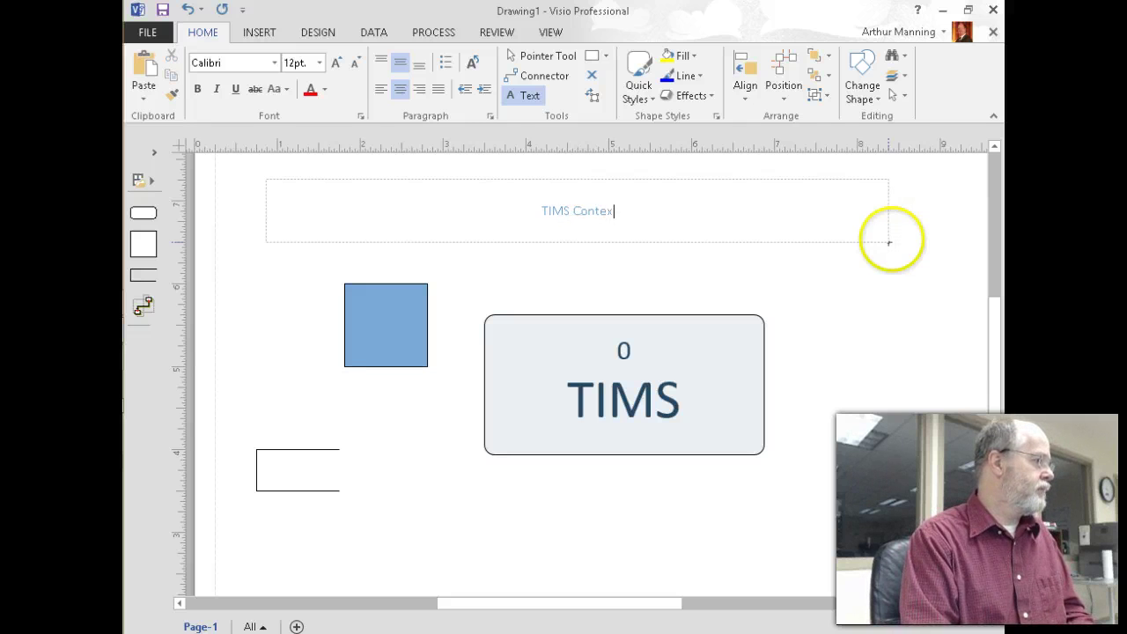
type("TIMS Context Diagram")
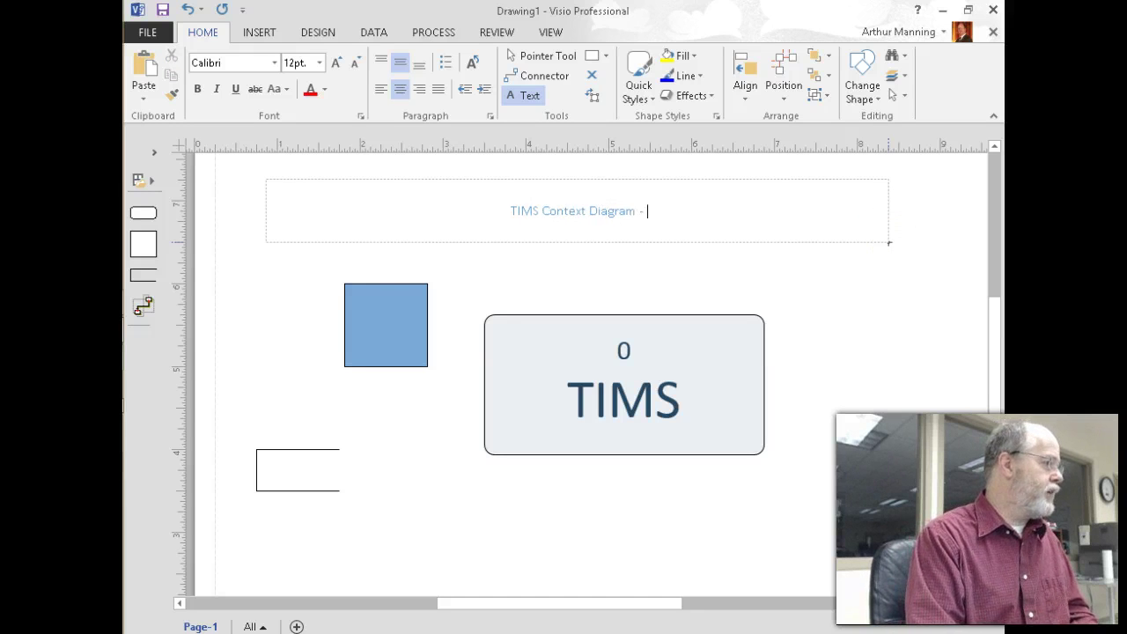
type(" - CS412 ")
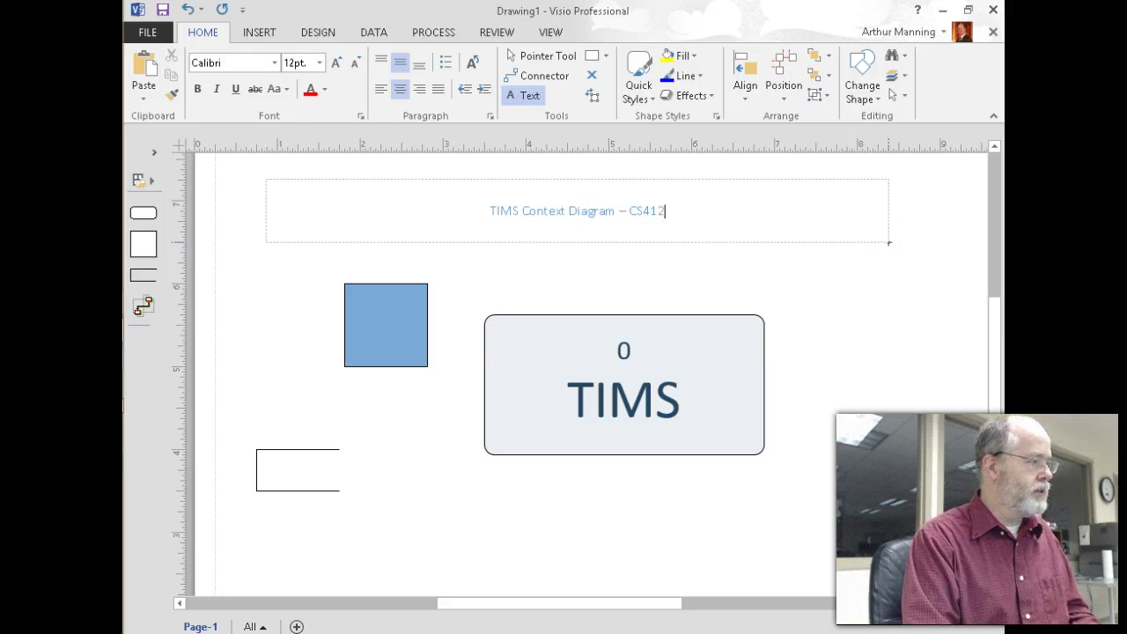
type("- ")
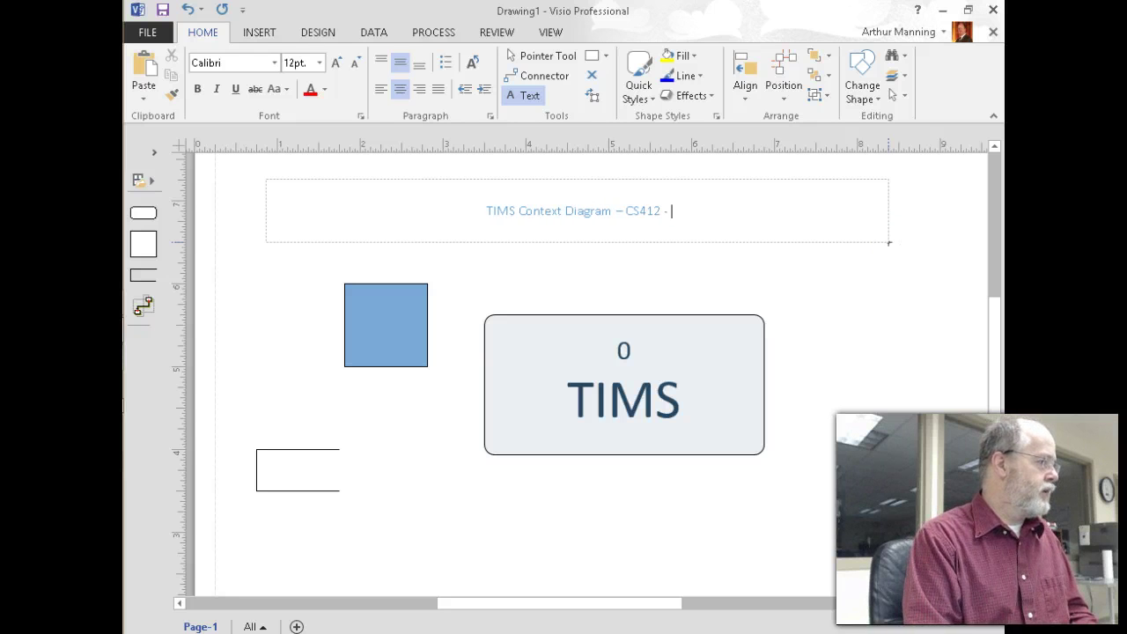
type("Spring 201")
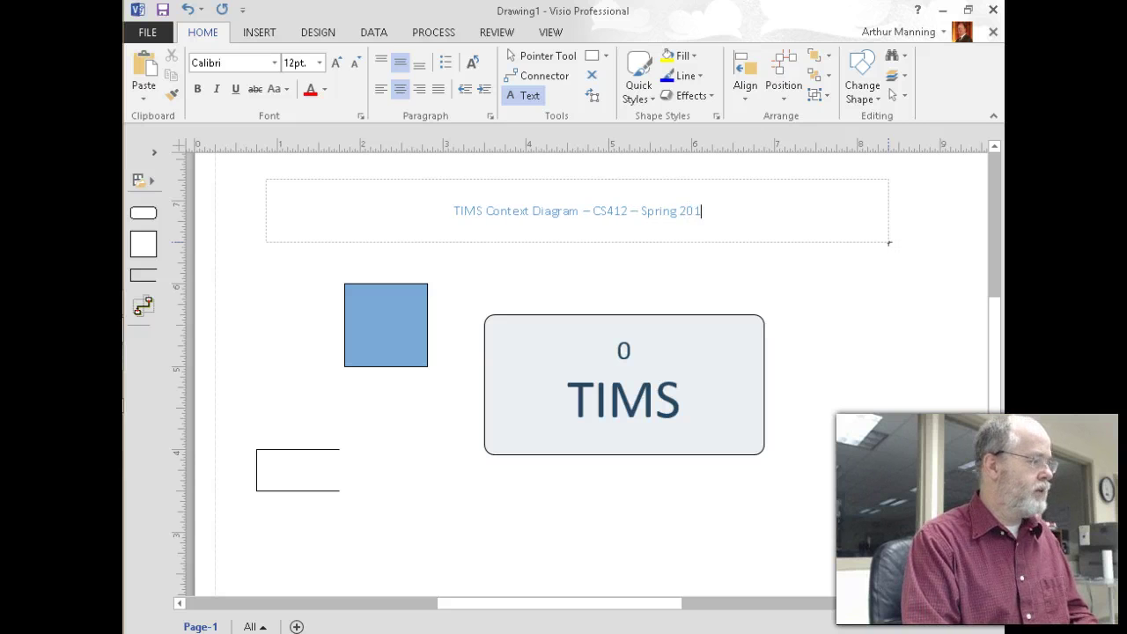
type("5 - ")
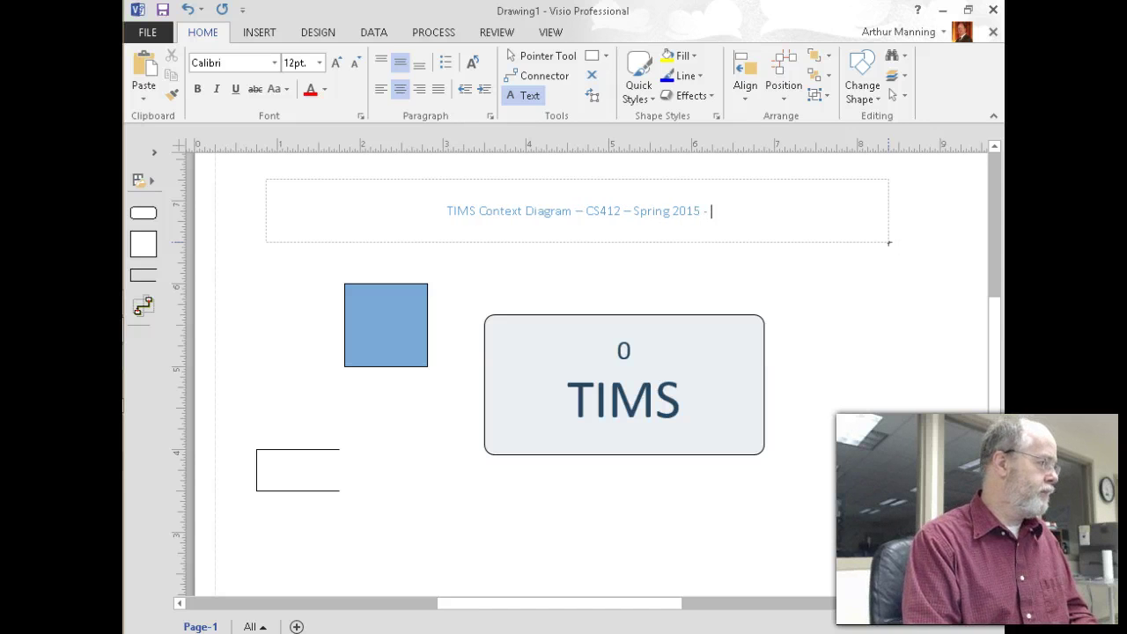
type("Arthur Manning")
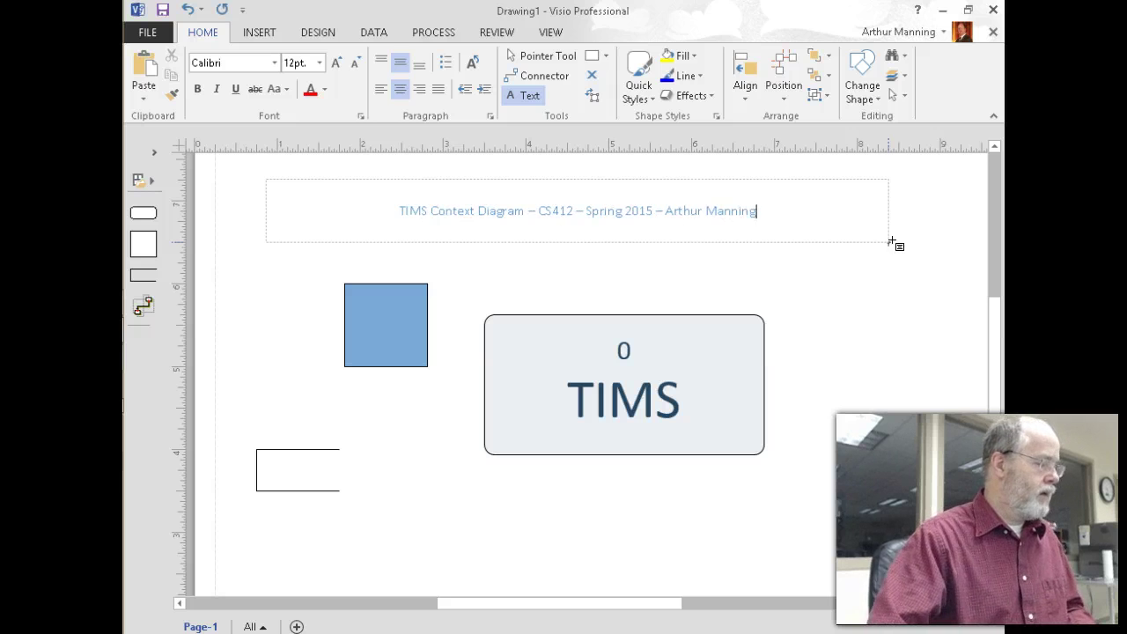
- Make the title 18pt and left-aligned, then start an empty text box below it
key("ctrl+a")
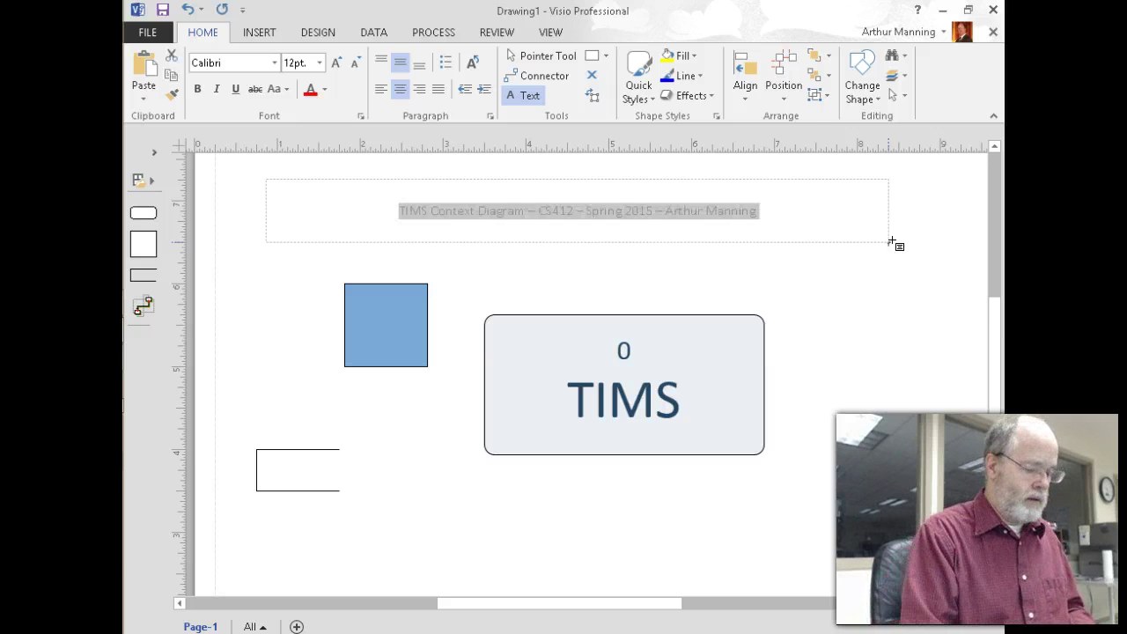
key("ctrl+shift+period")
key("ctrl+shift+period")
key("ctrl+shift+period")
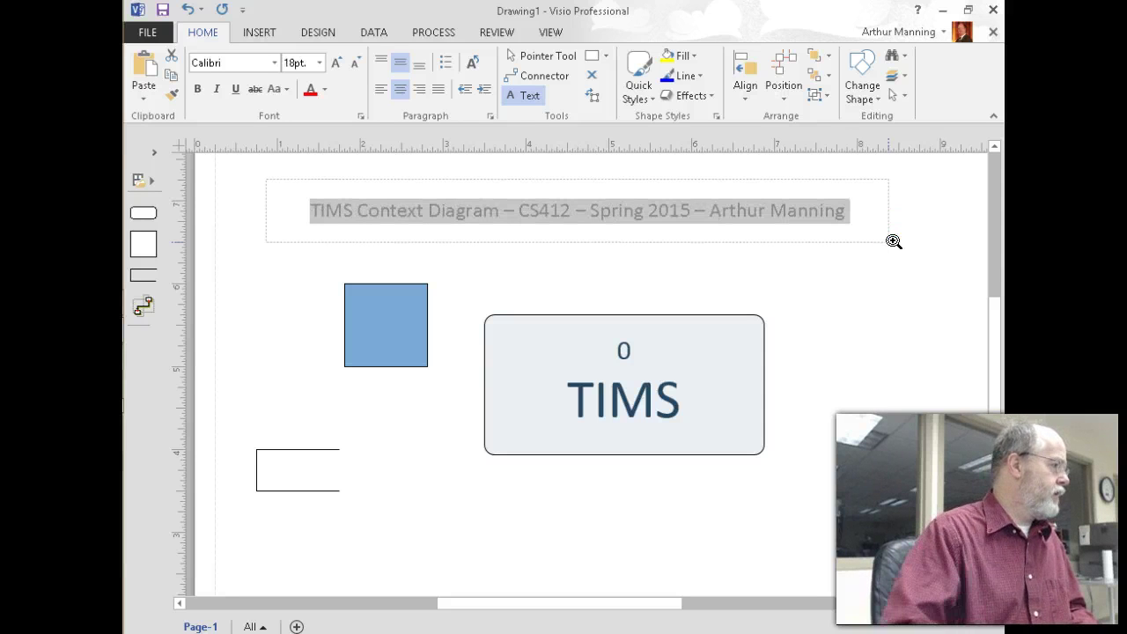
left_click(907, 235)
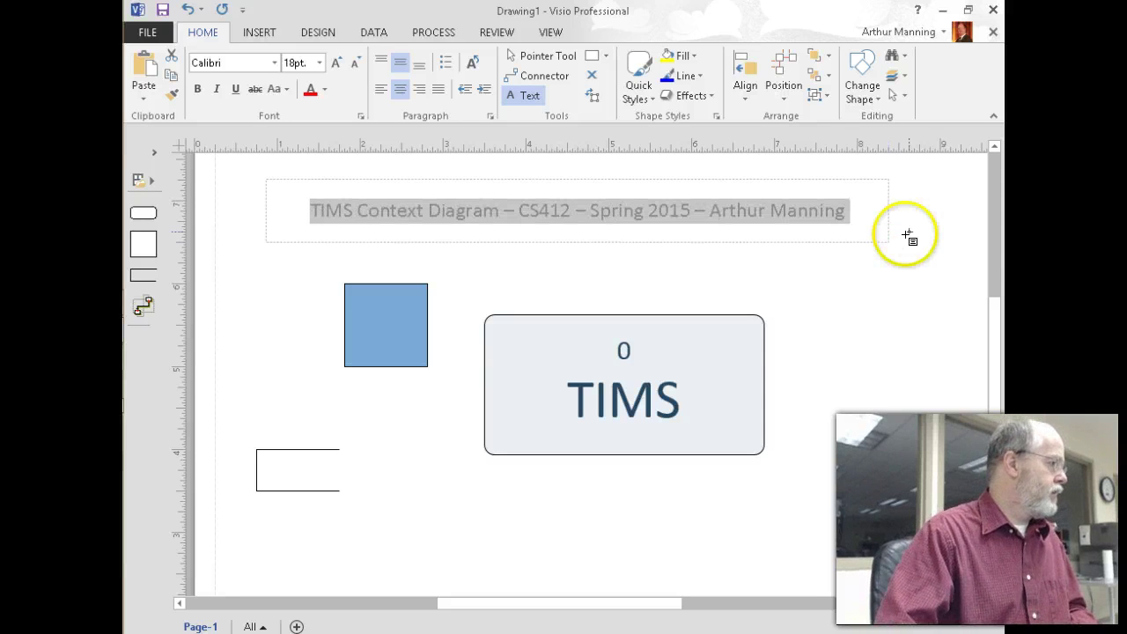
left_click(386, 90)
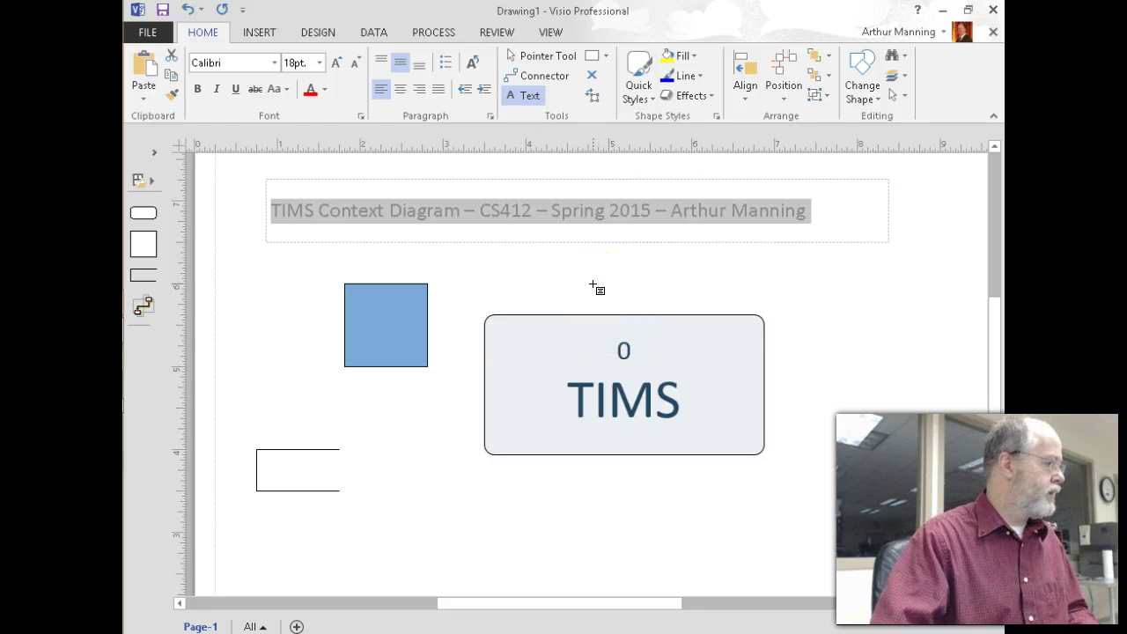
key("Delete")
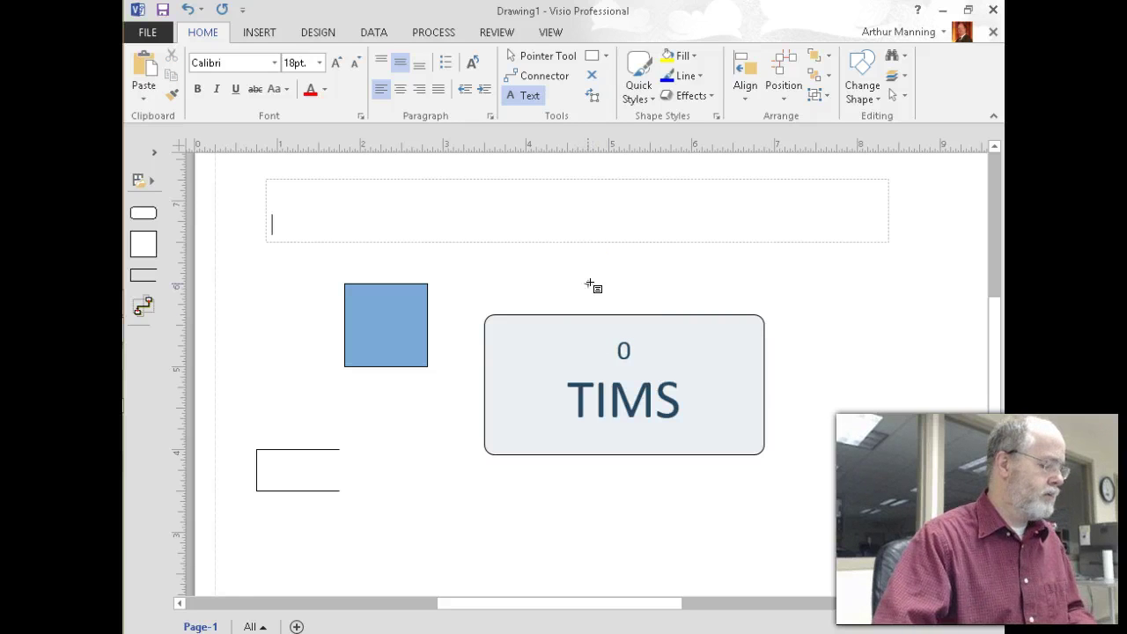
key("ctrl+z")
left_click(590, 280)
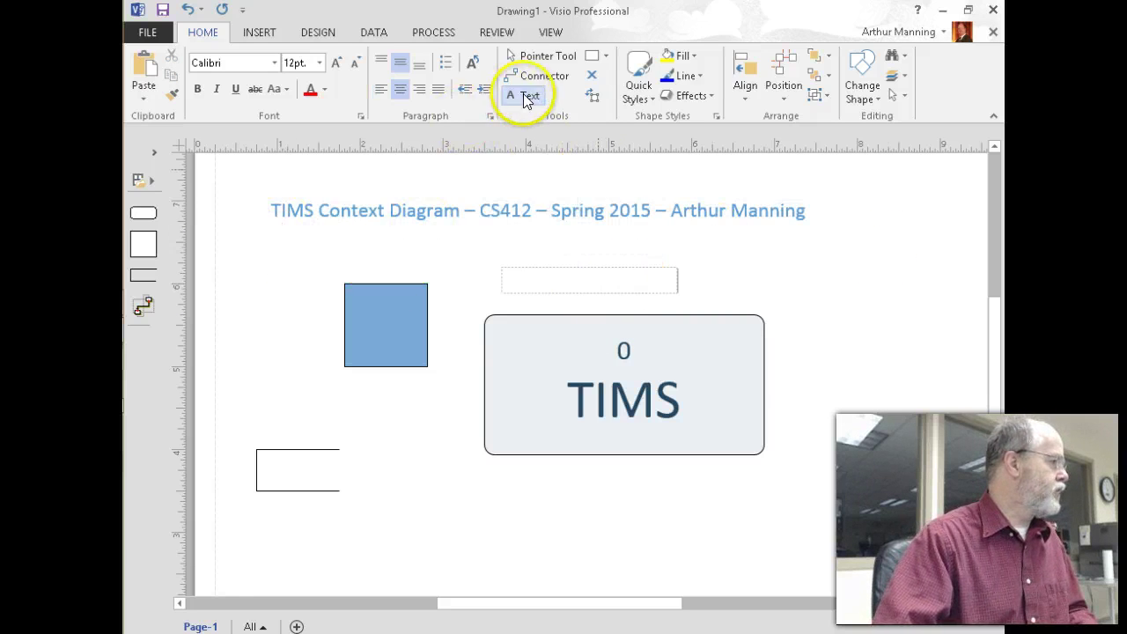
- Move the TIMS box lower and narrow it from its left side
left_click(529, 58)
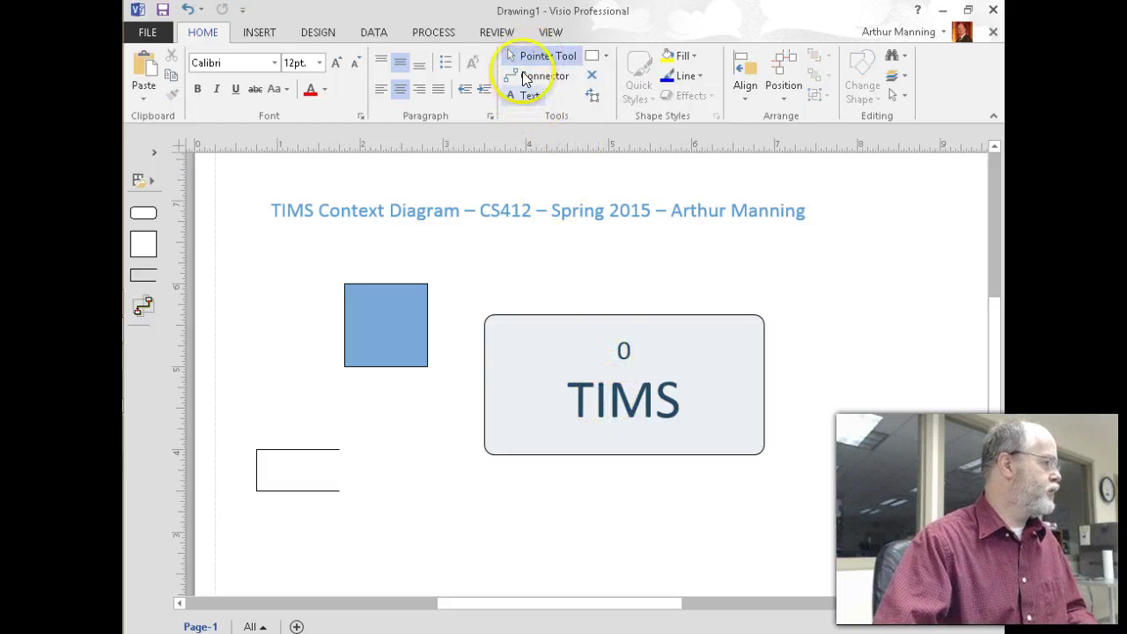
left_click_drag(584, 366, 587, 417)
scroll(594, 421, "down", 1)
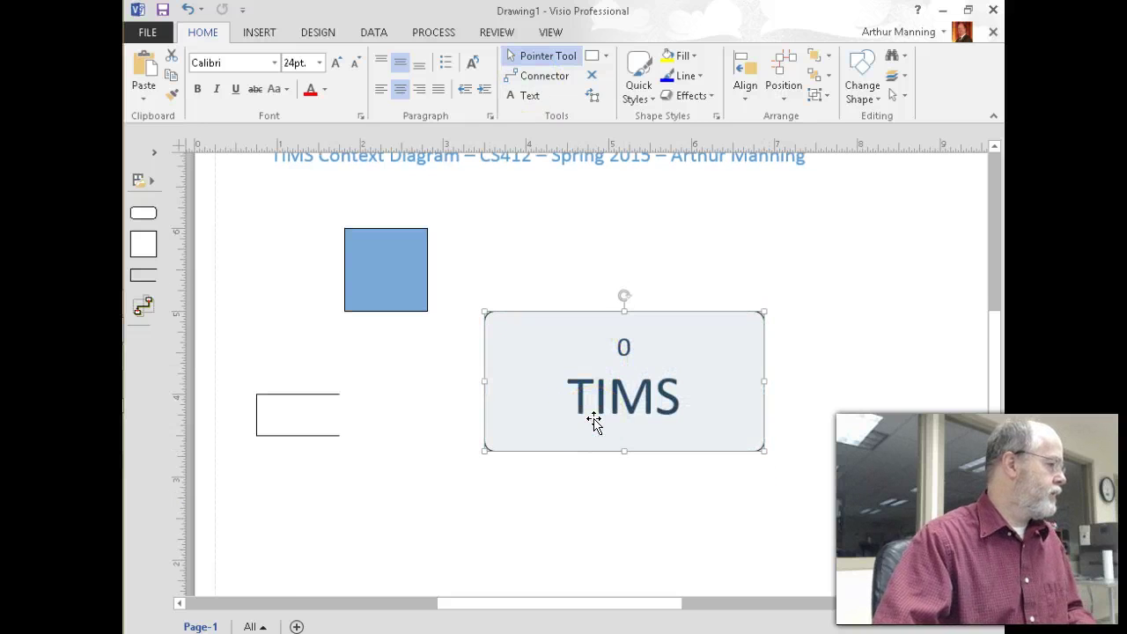
scroll(594, 422, "down", 1)
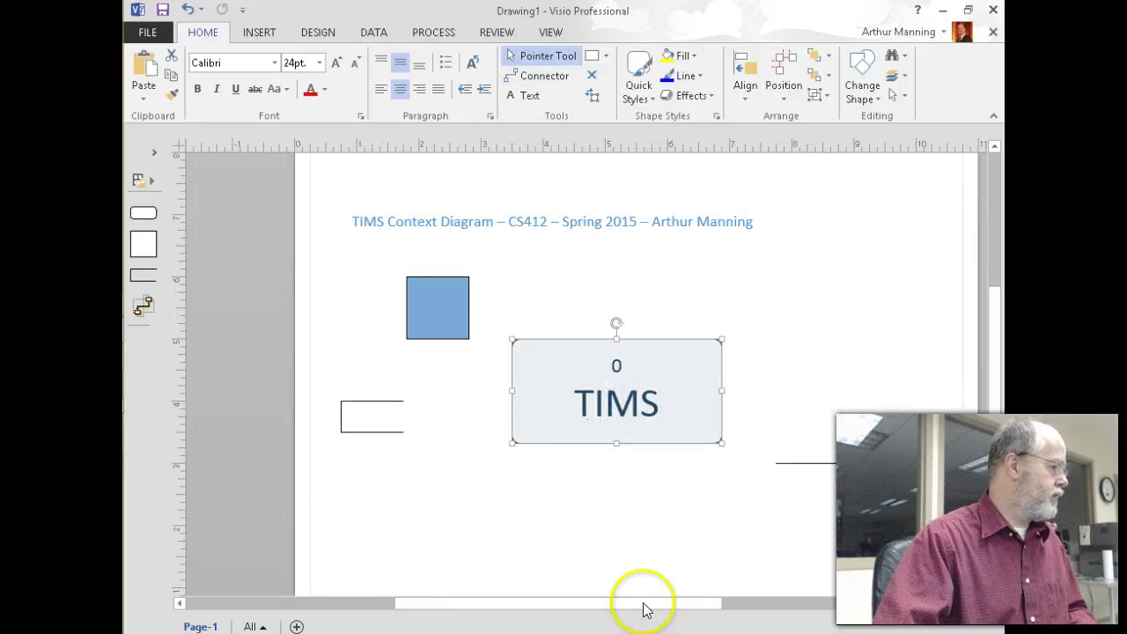
mouse_move(691, 606)
left_mouse_down()
mouse_move(737, 605)
mouse_move(679, 599)
left_mouse_up()
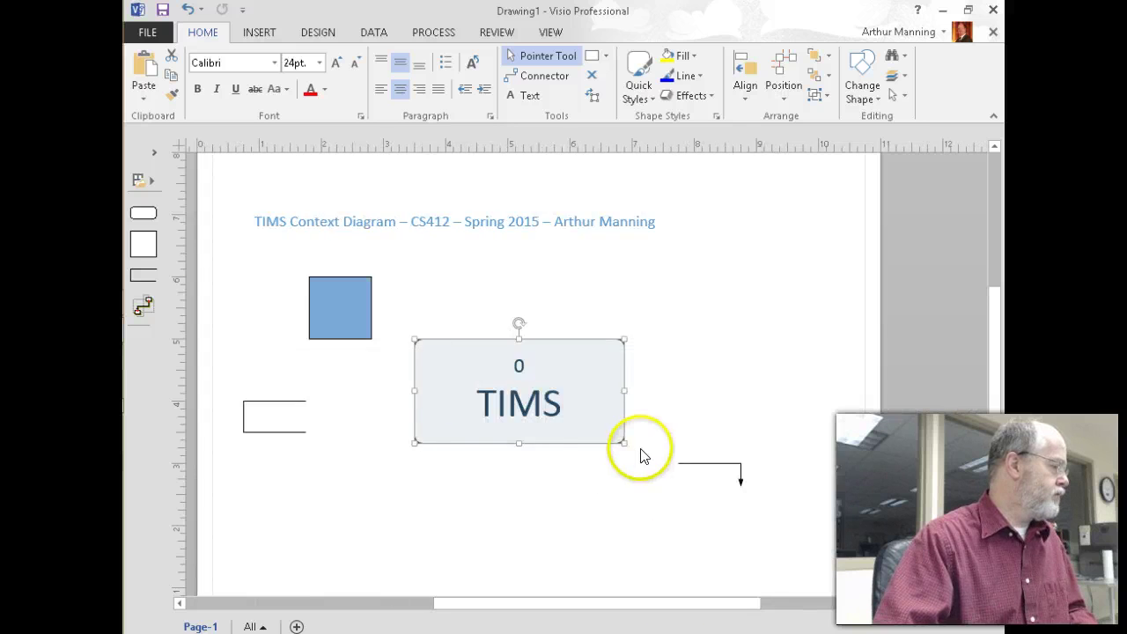
scroll(643, 456, "down", 1)
scroll(641, 455, "up", 1)
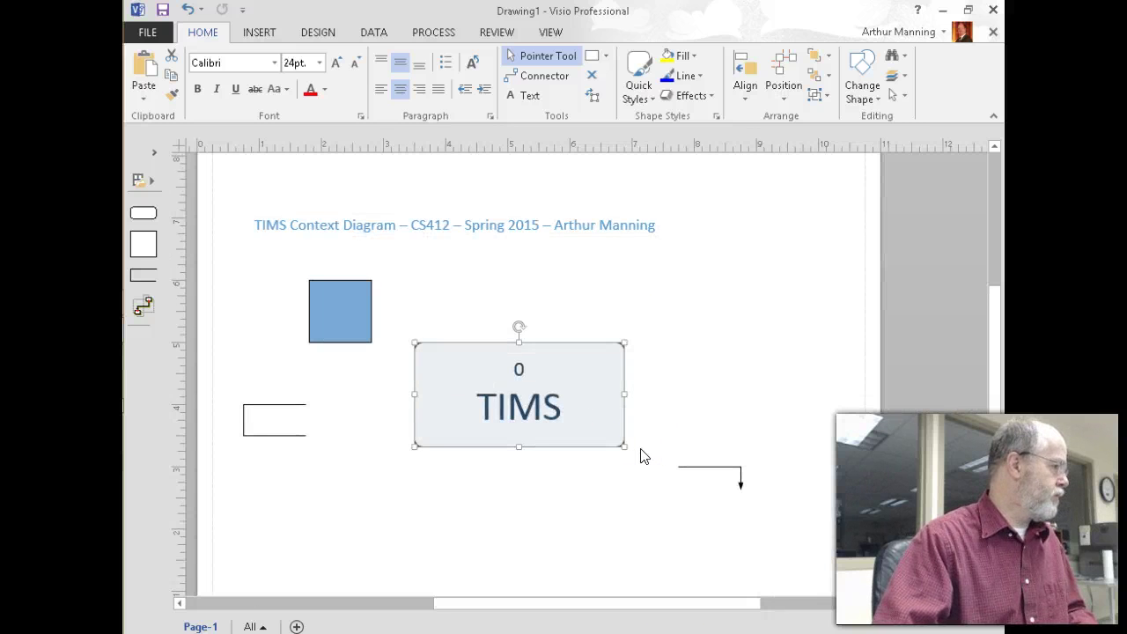
double_click(206, 34)
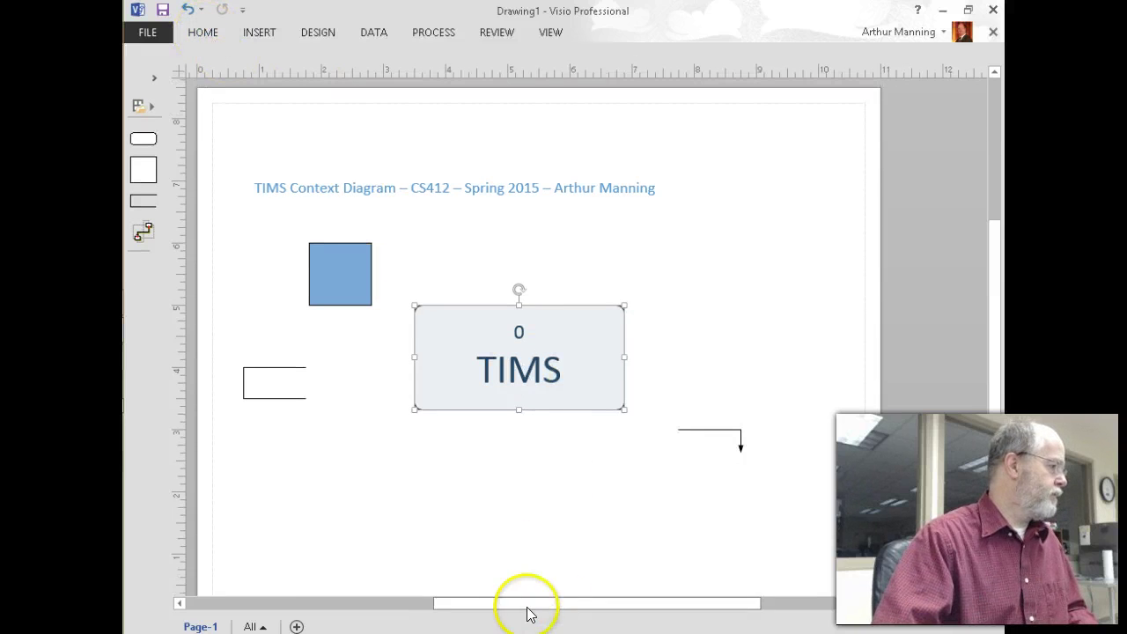
mouse_move(521, 606)
left_mouse_down()
mouse_move(505, 606)
mouse_move(539, 606)
left_mouse_up()
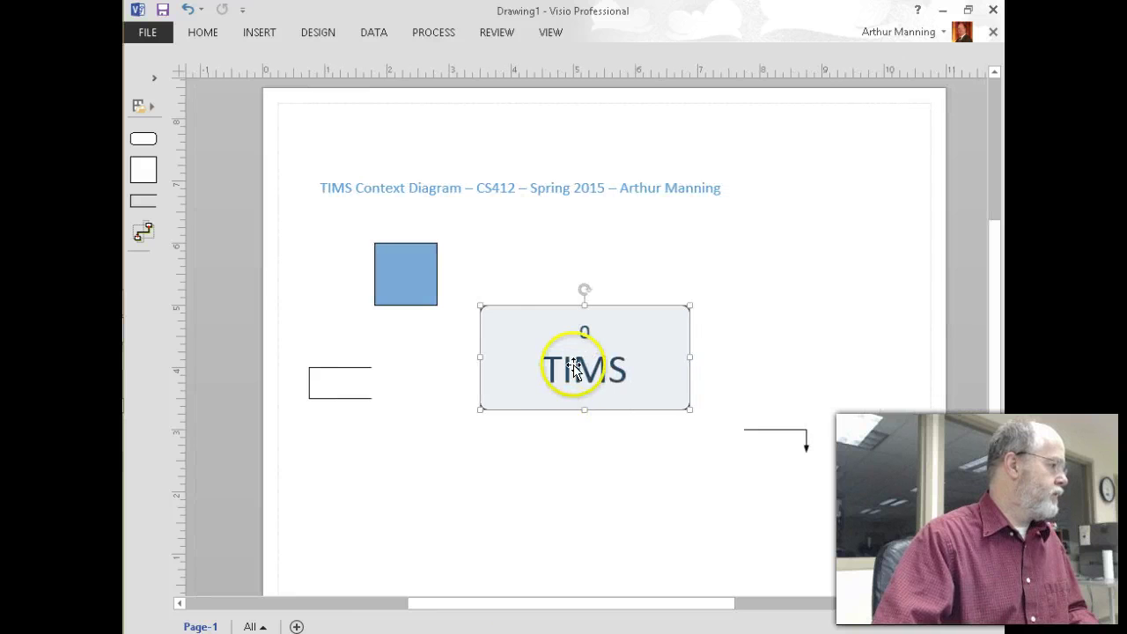
left_click_drag(479, 355, 530, 358)
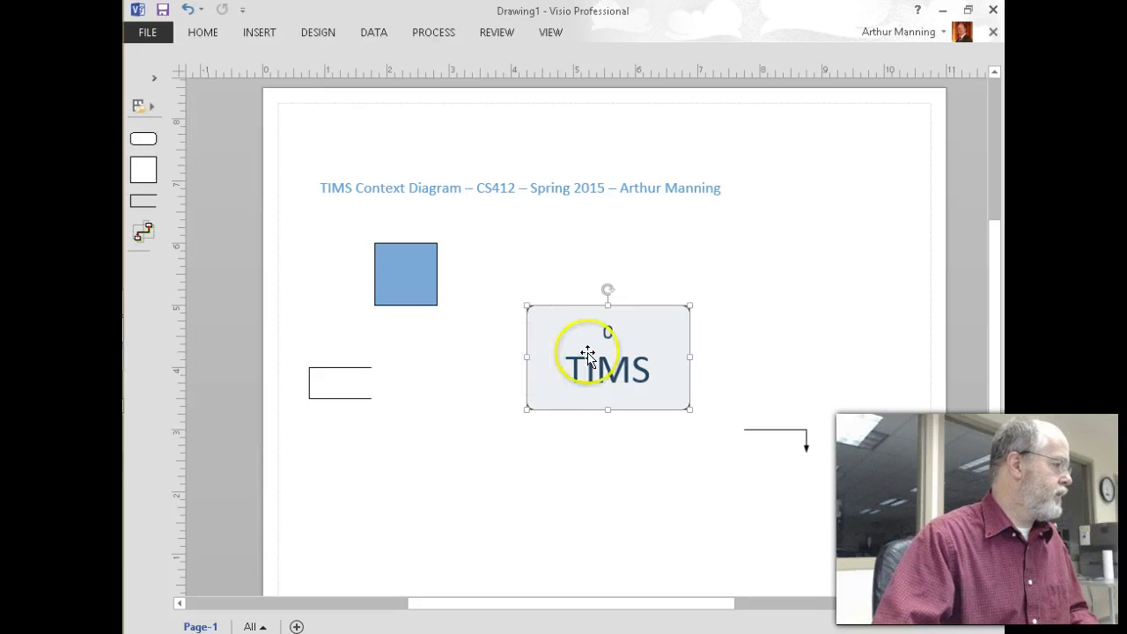
left_click_drag(607, 352, 617, 366)
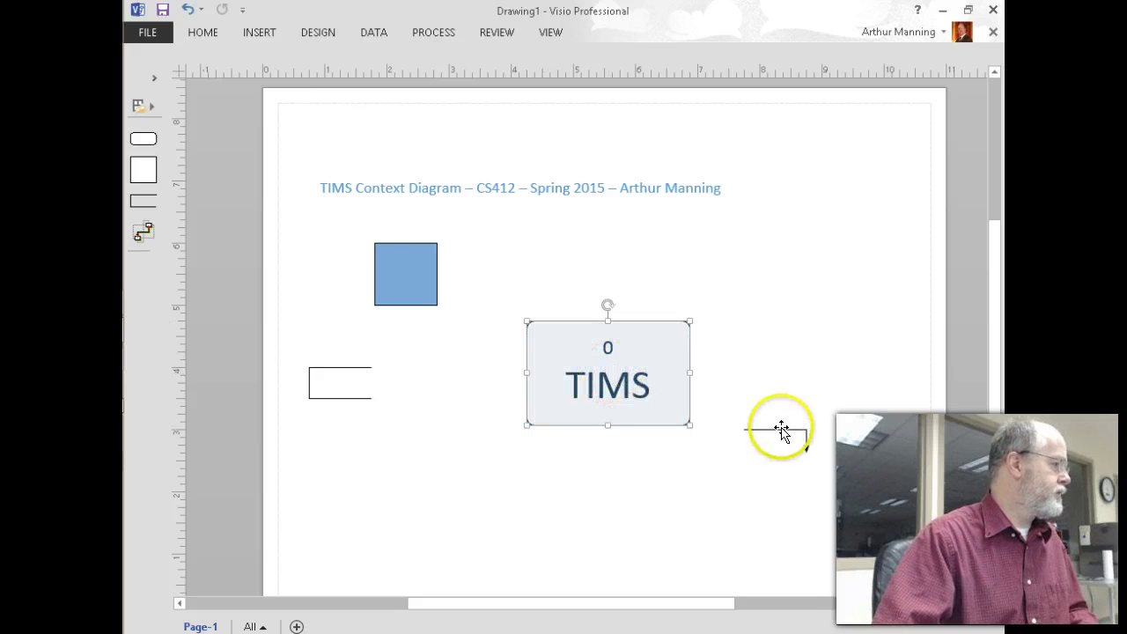
- Delete the small open rectangle and enlarge the blue square
left_click(343, 368)
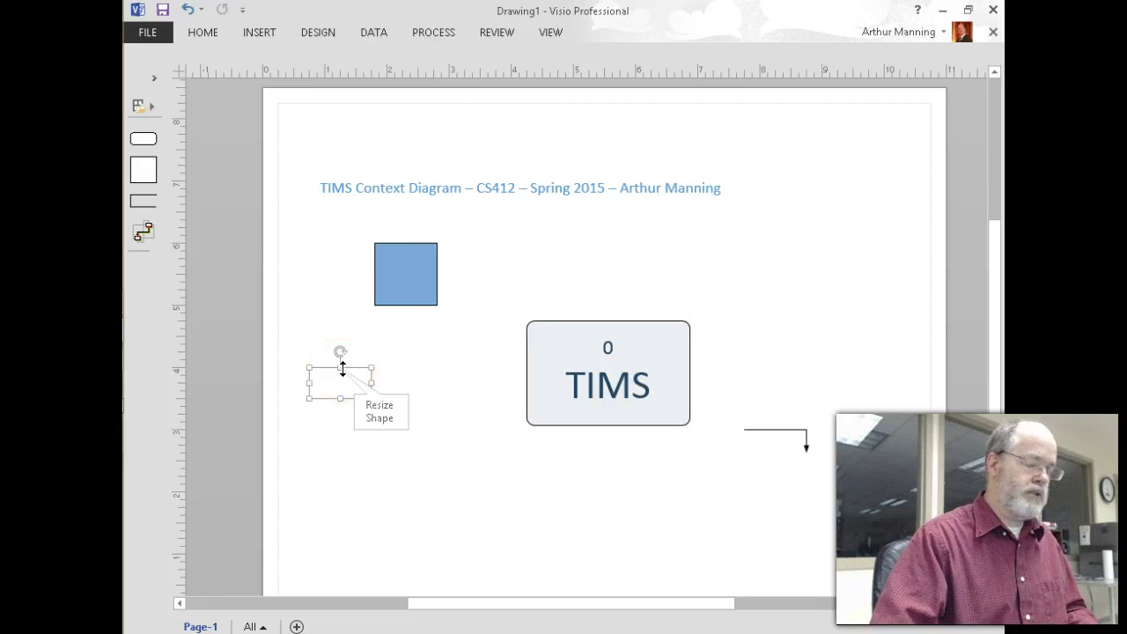
key("Delete")
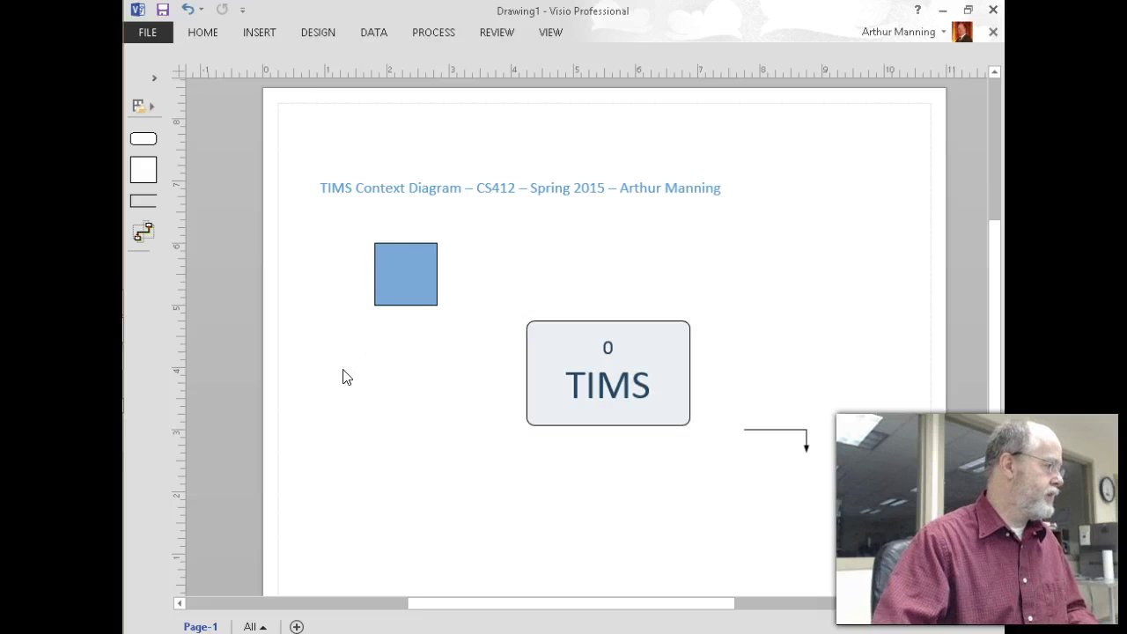
left_click(406, 272)
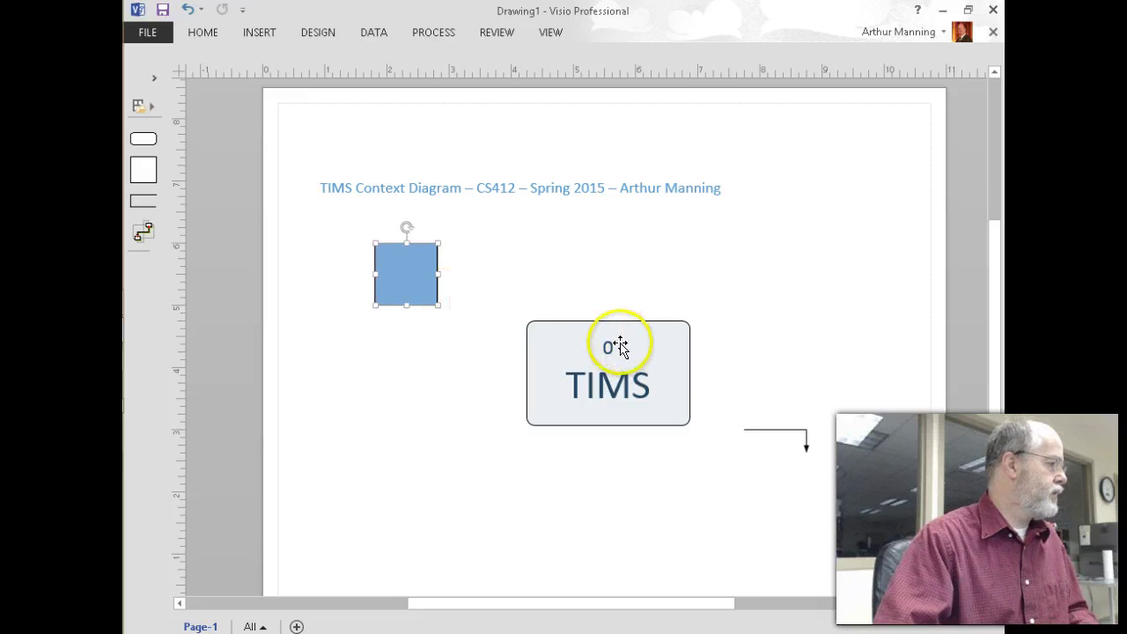
left_click_drag(437, 306, 440, 264)
left_click(469, 316)
- Shift TIMS and the blue square down-right, then duplicate the square to the right side
left_click(435, 258)
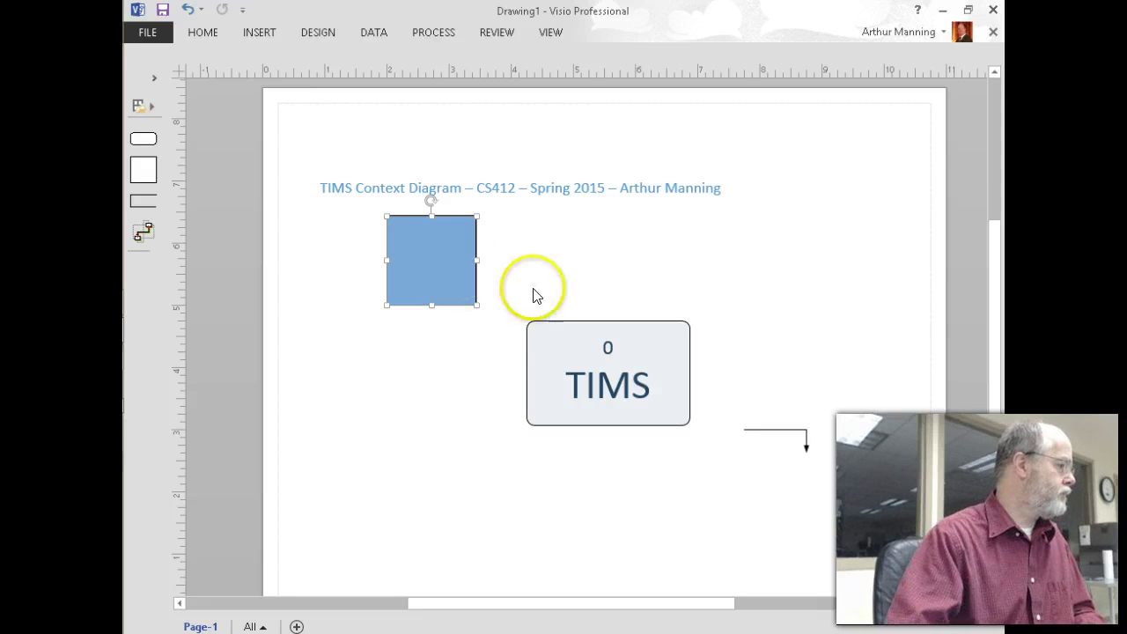
left_click_drag(587, 331, 603, 363)
left_click_drag(452, 268, 474, 302)
key("ctrl+d")
left_click_drag(468, 291, 722, 294)
- Label the left square 'Student' and the right square 'Instructor'
left_click(459, 276)
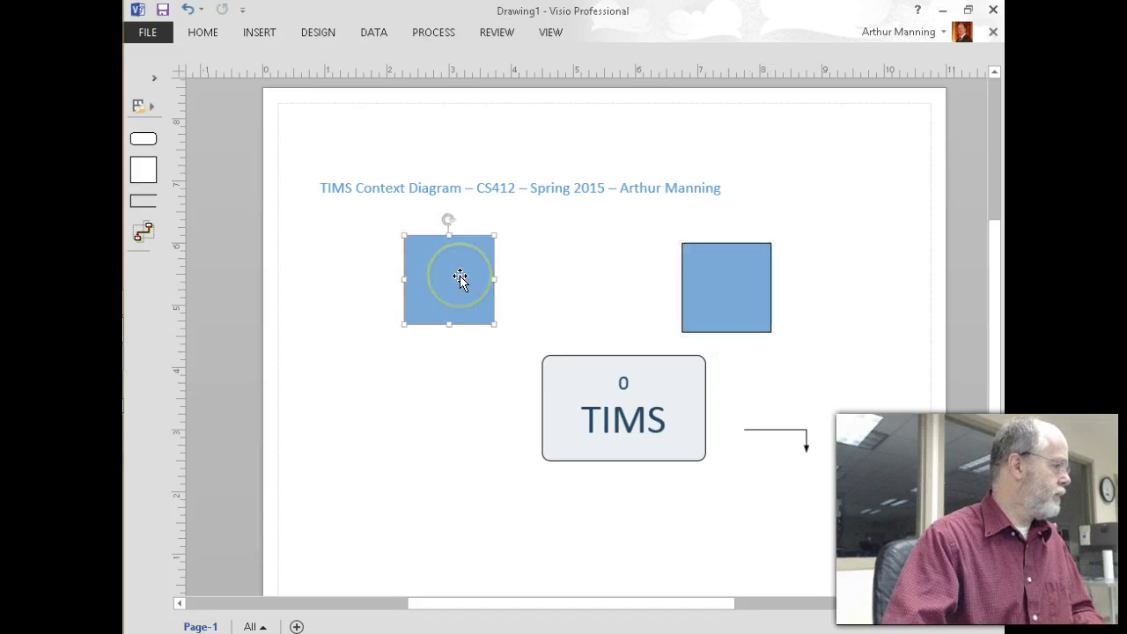
type("Student")
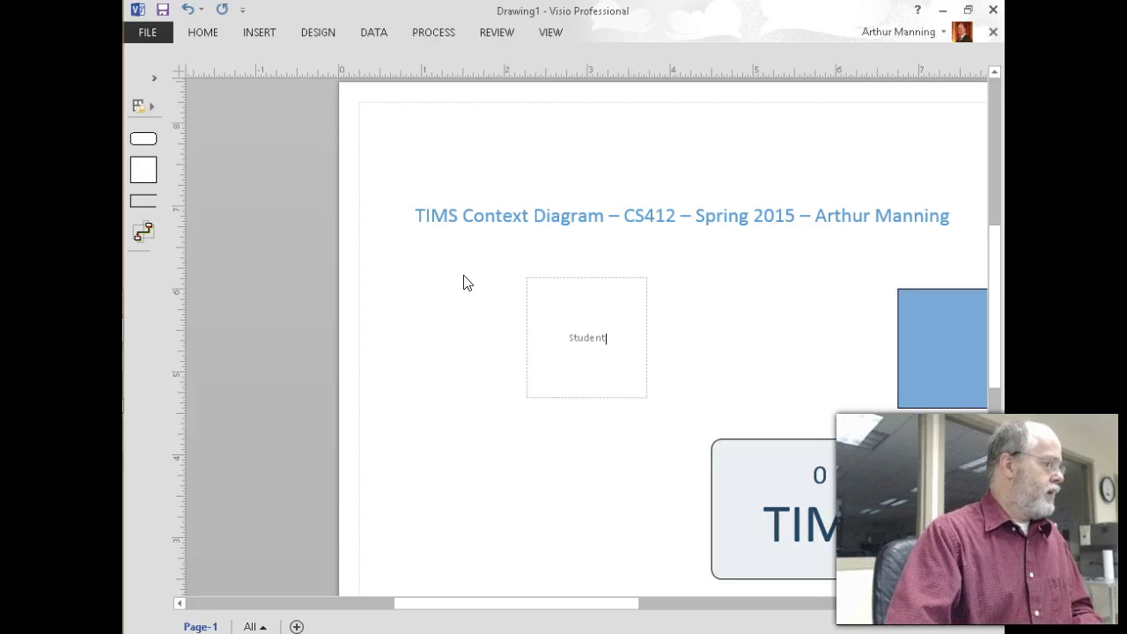
left_click(691, 348)
left_click(743, 281)
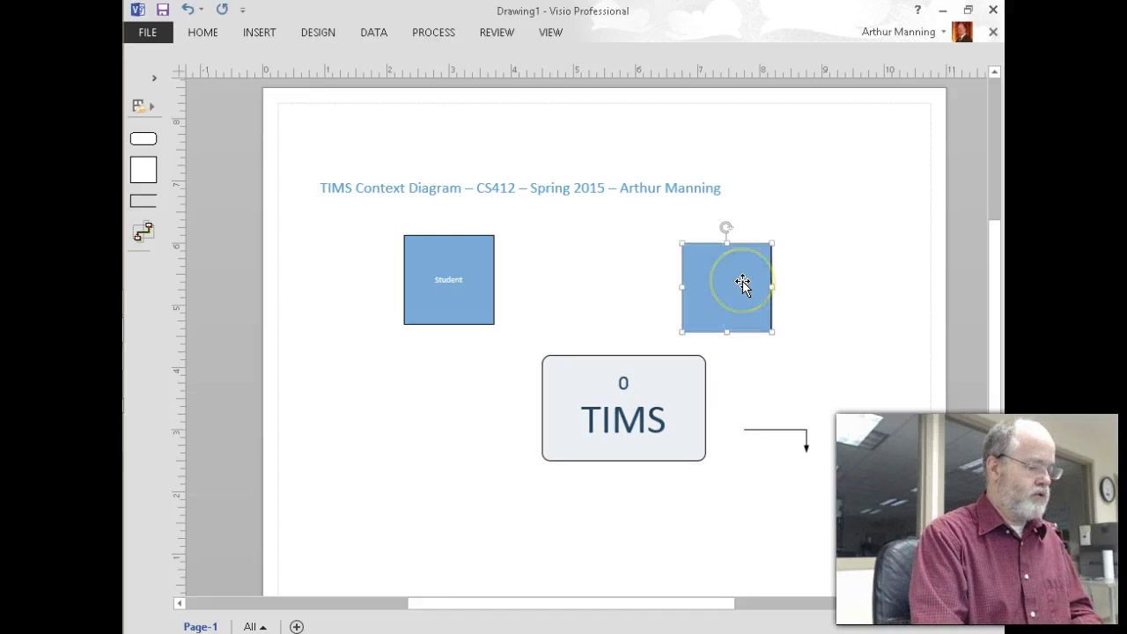
type("Instructor")
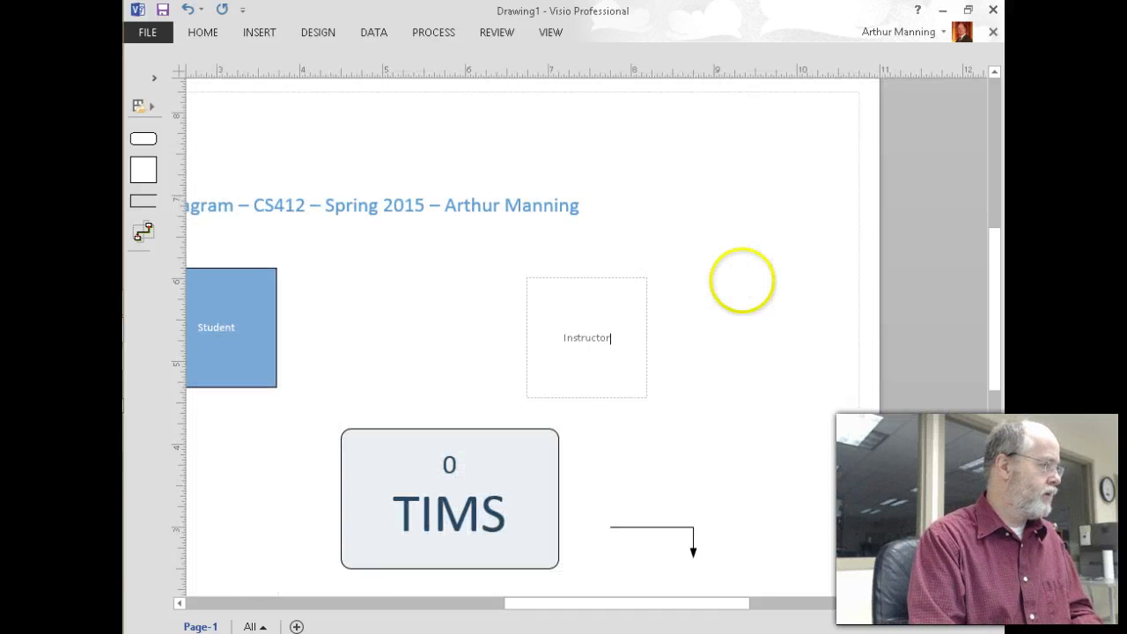
left_click(685, 342)
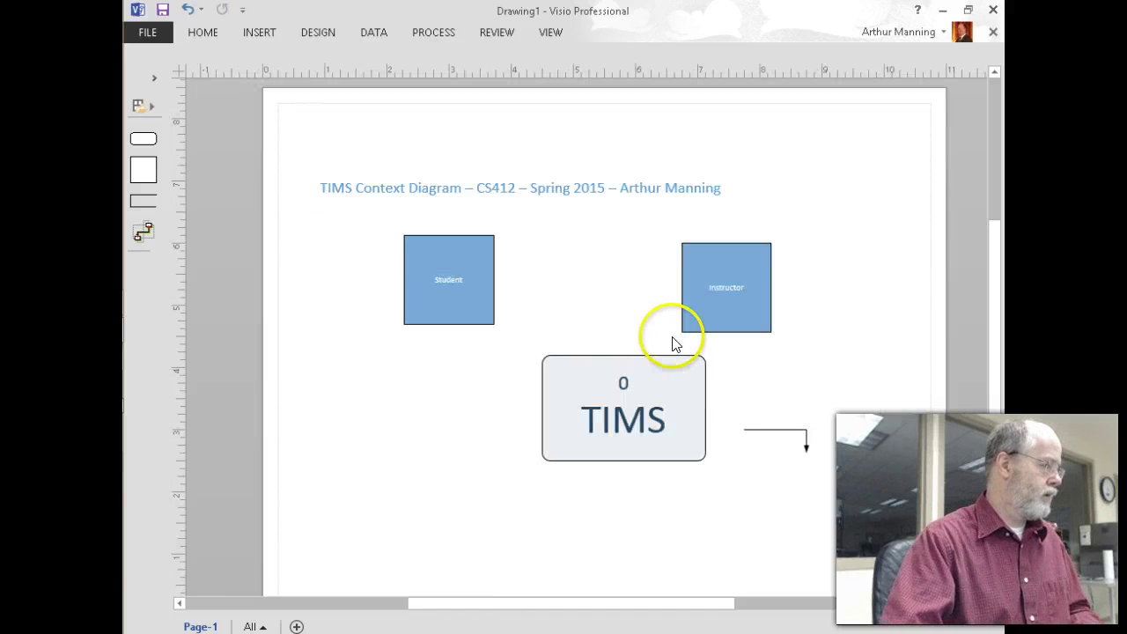
- Enlarge the Student and Instructor label text and line both boxes up level
double_click(721, 302)
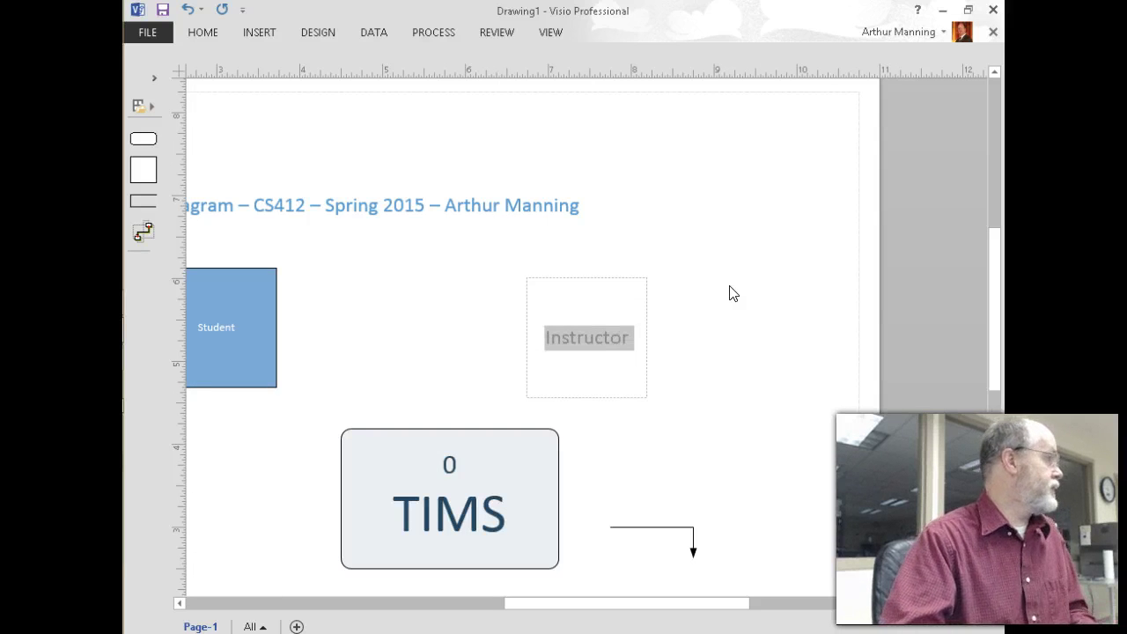
left_click(274, 321)
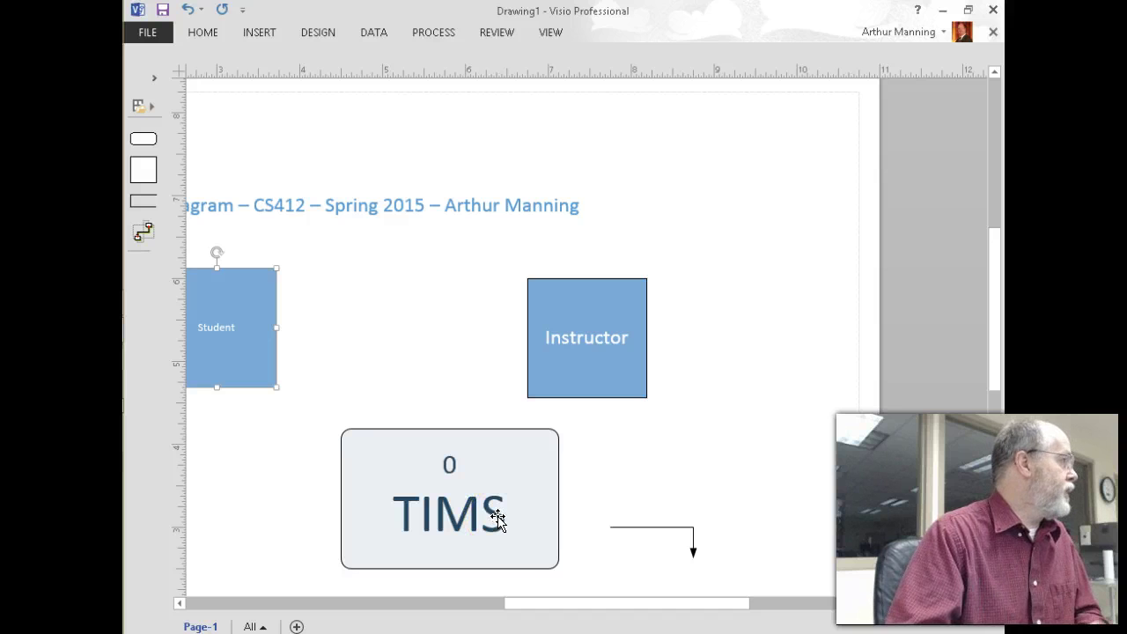
left_click_drag(518, 605, 468, 599)
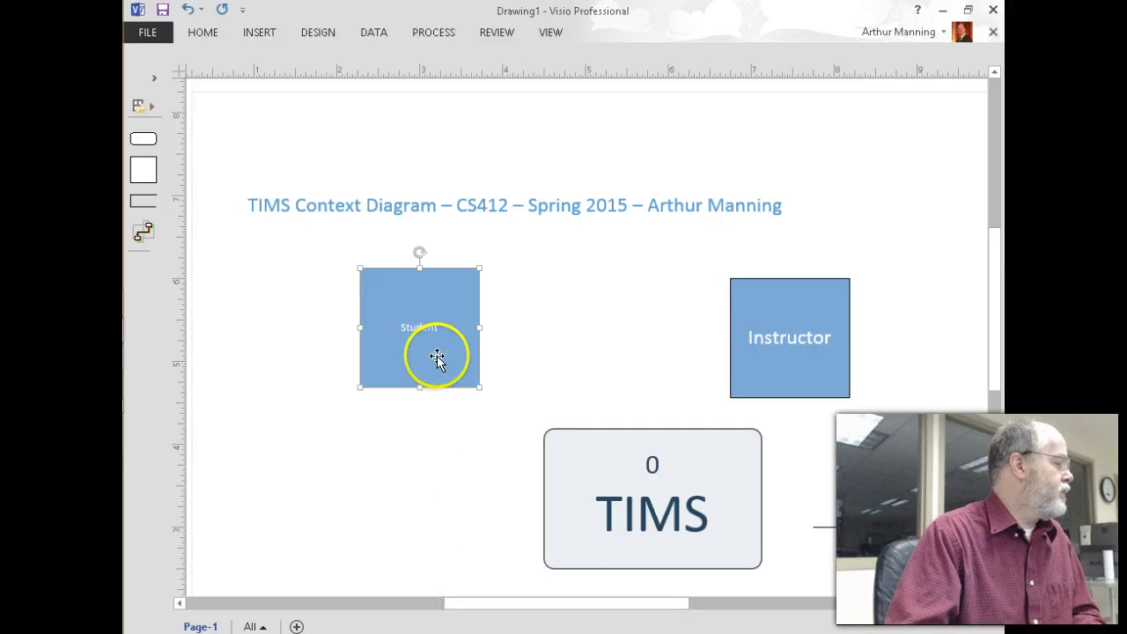
double_click(421, 327)
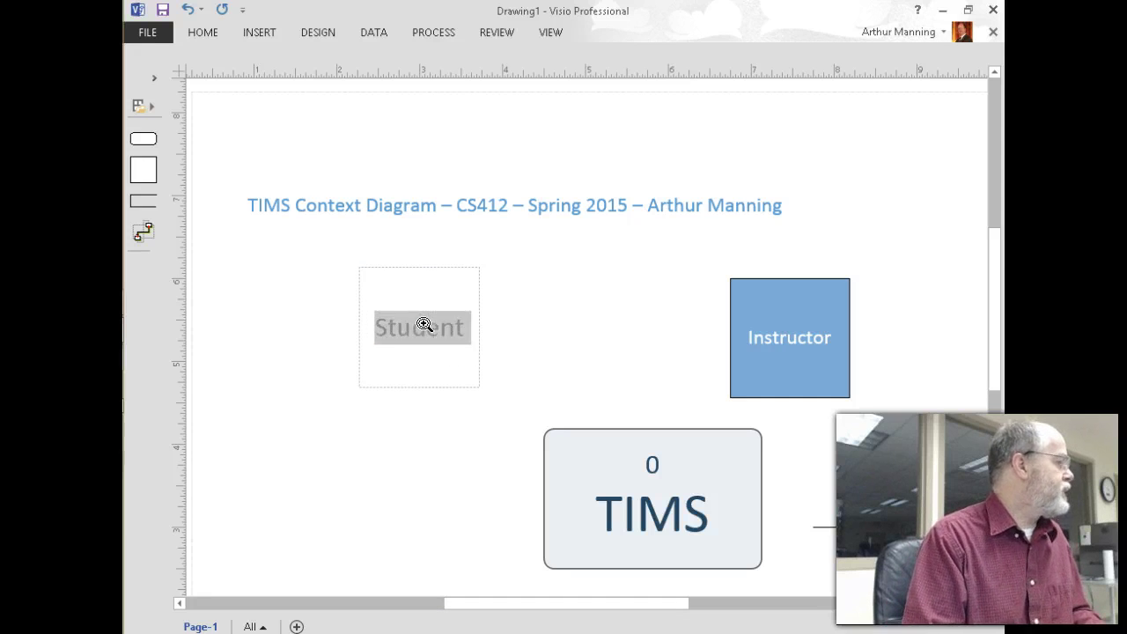
left_click(443, 432)
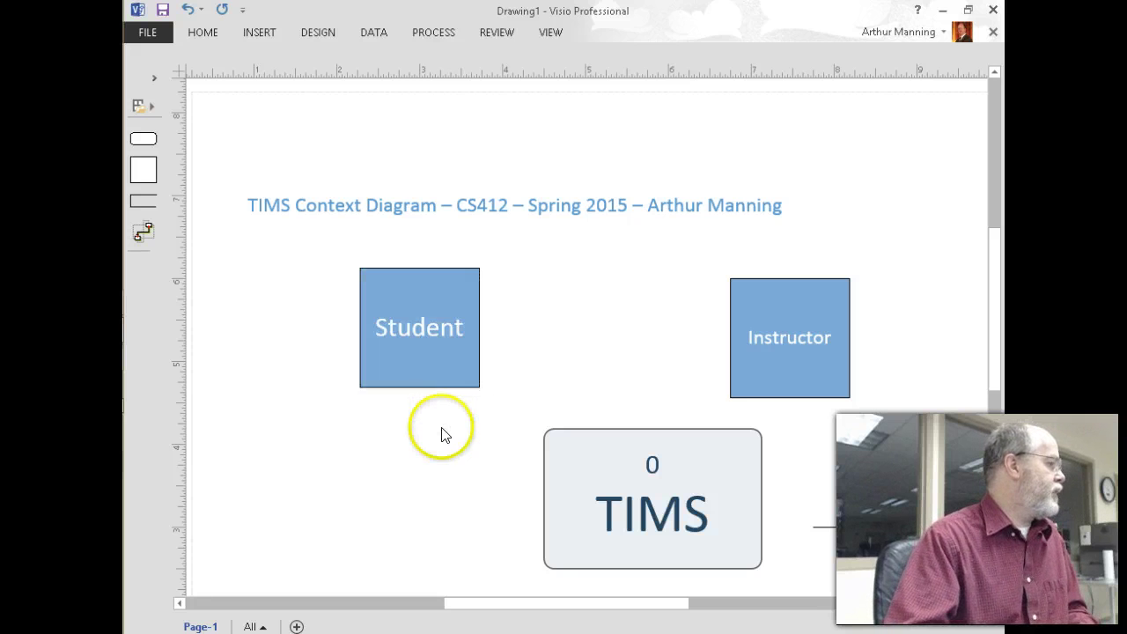
left_click_drag(470, 344, 513, 344)
left_click_drag(813, 287, 823, 287)
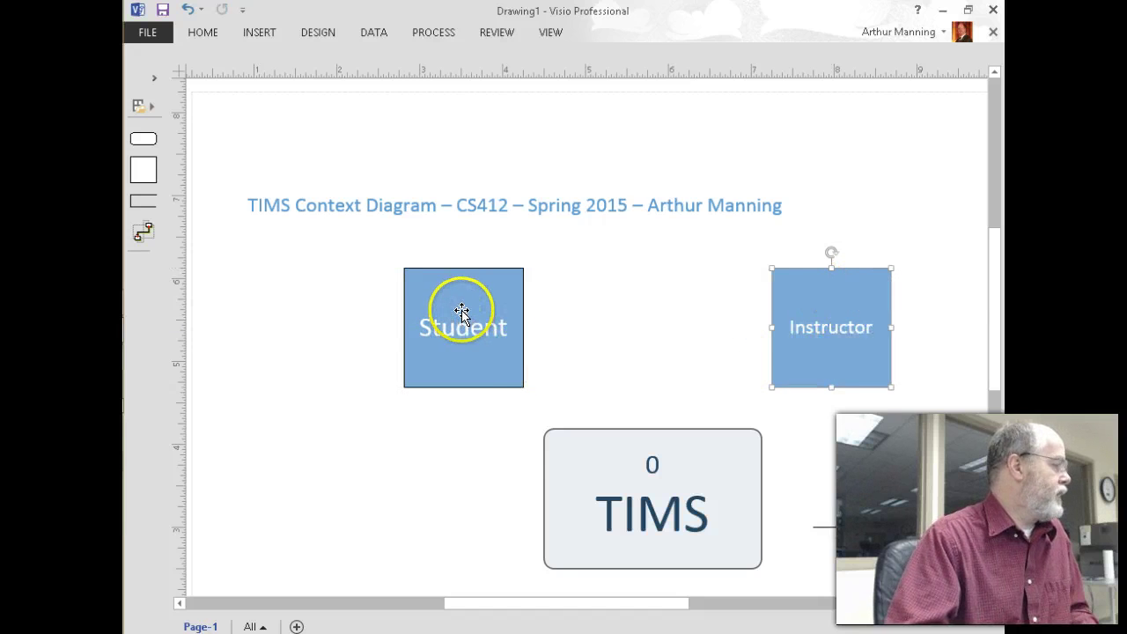
- Narrow TIMS, position it below the entities, and shorten it to match their height
left_click(590, 486)
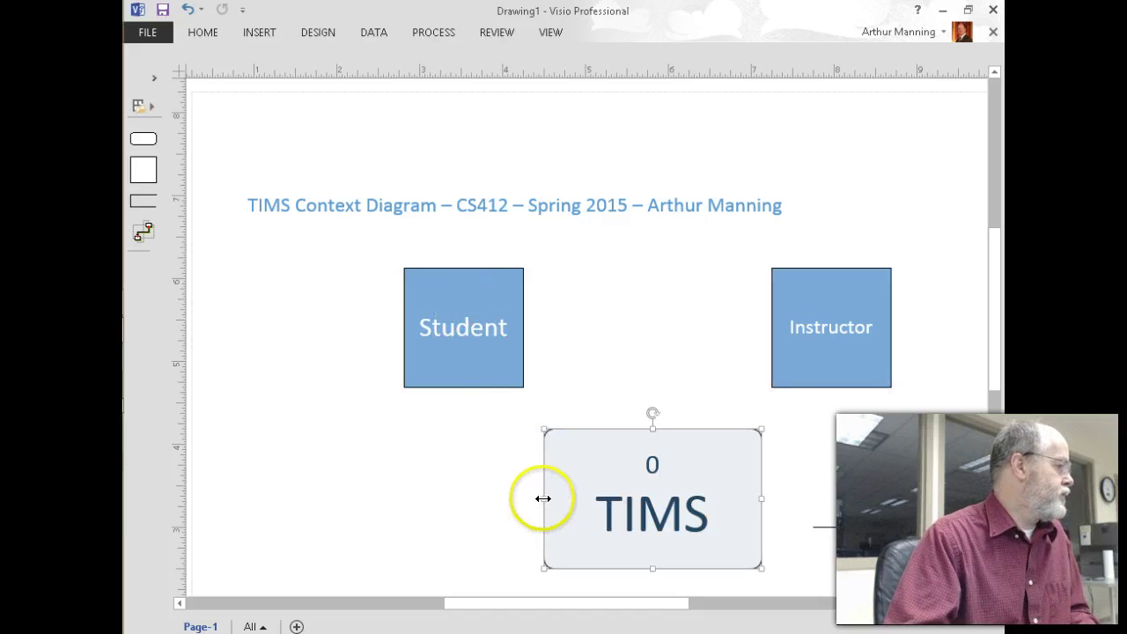
left_click_drag(545, 499, 594, 501)
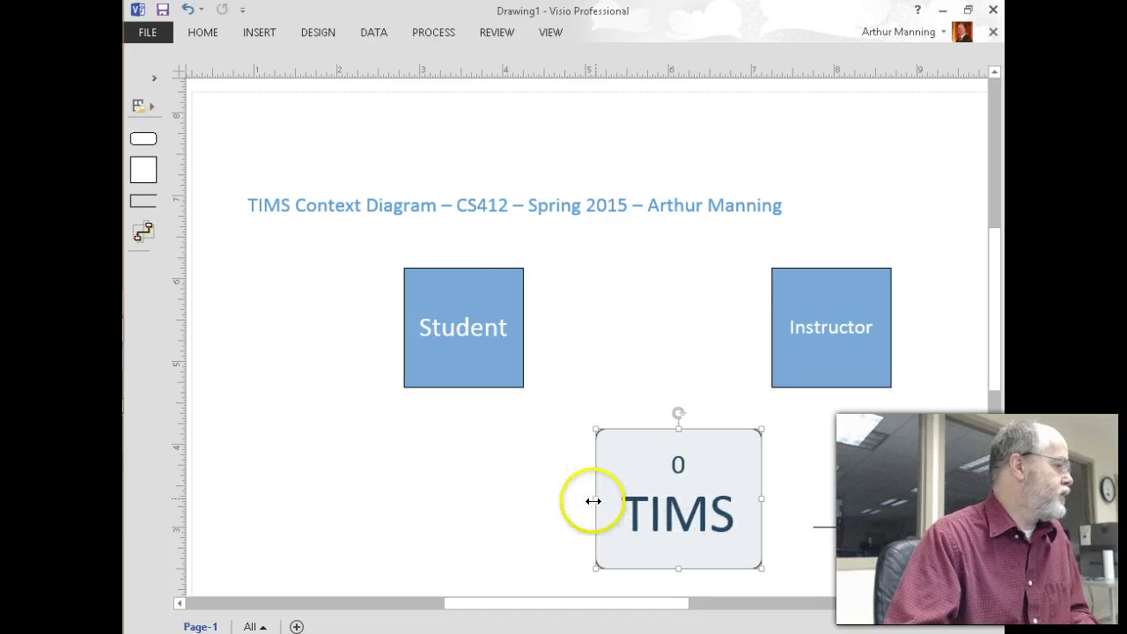
left_click(549, 432)
left_click(636, 453)
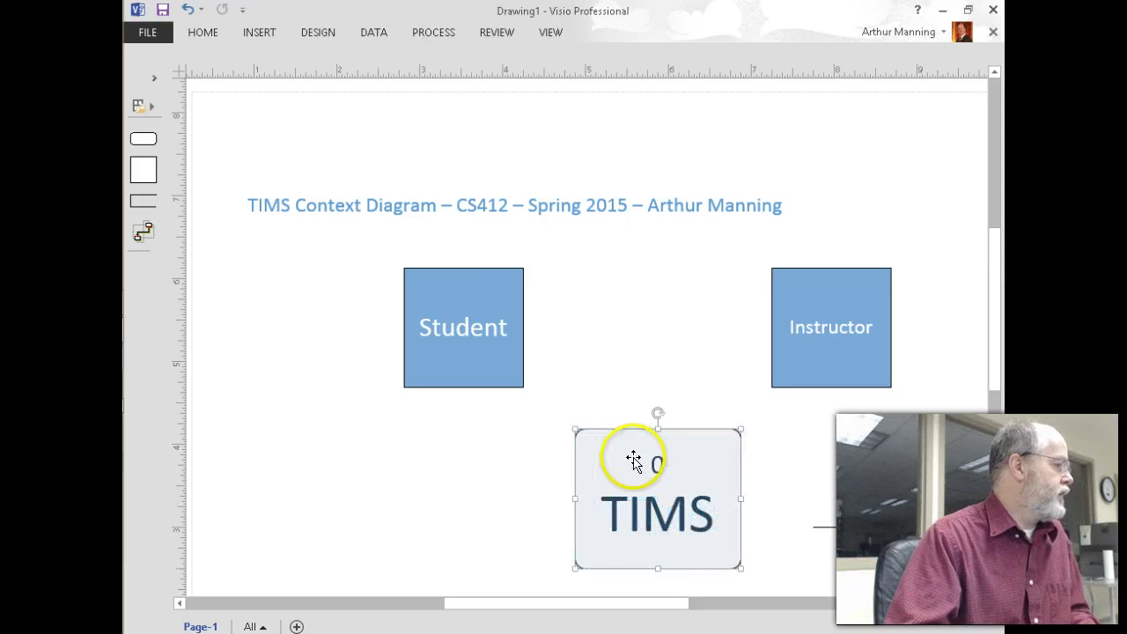
left_click_drag(594, 599, 532, 604)
scroll(557, 383, "down", 1)
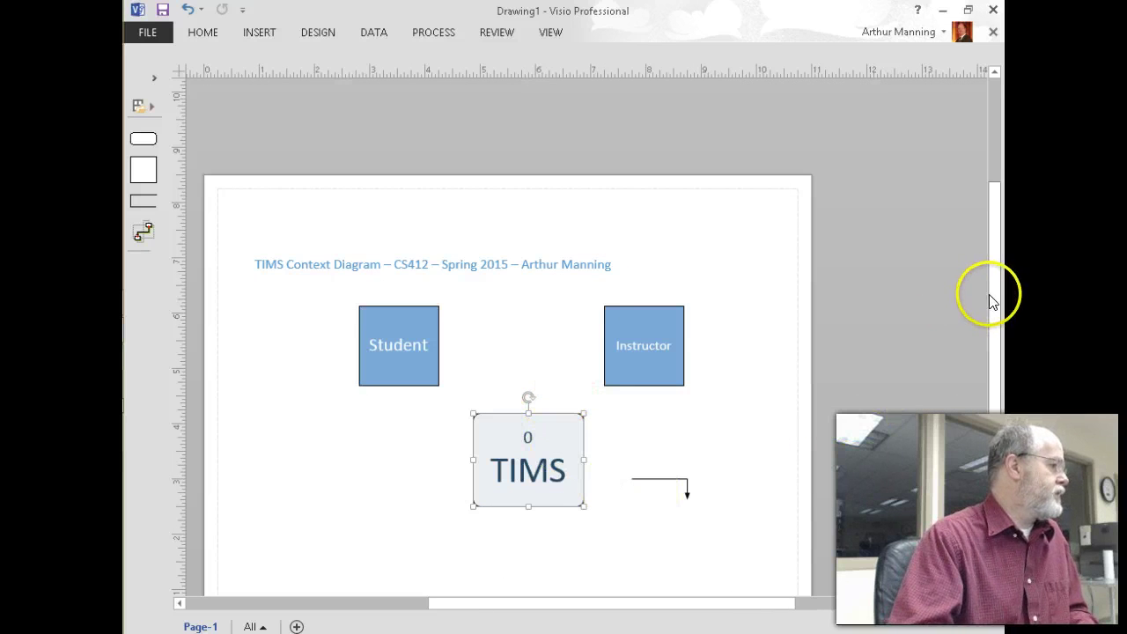
left_click_drag(990, 296, 979, 323)
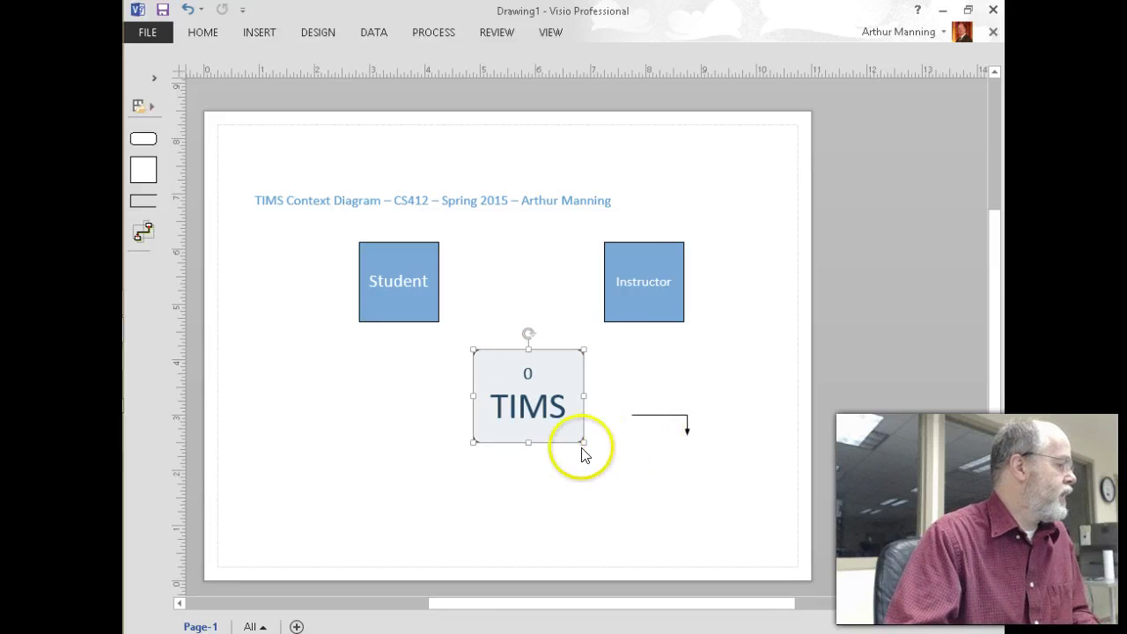
scroll(567, 455, "up", 1)
scroll(562, 457, "up", 1)
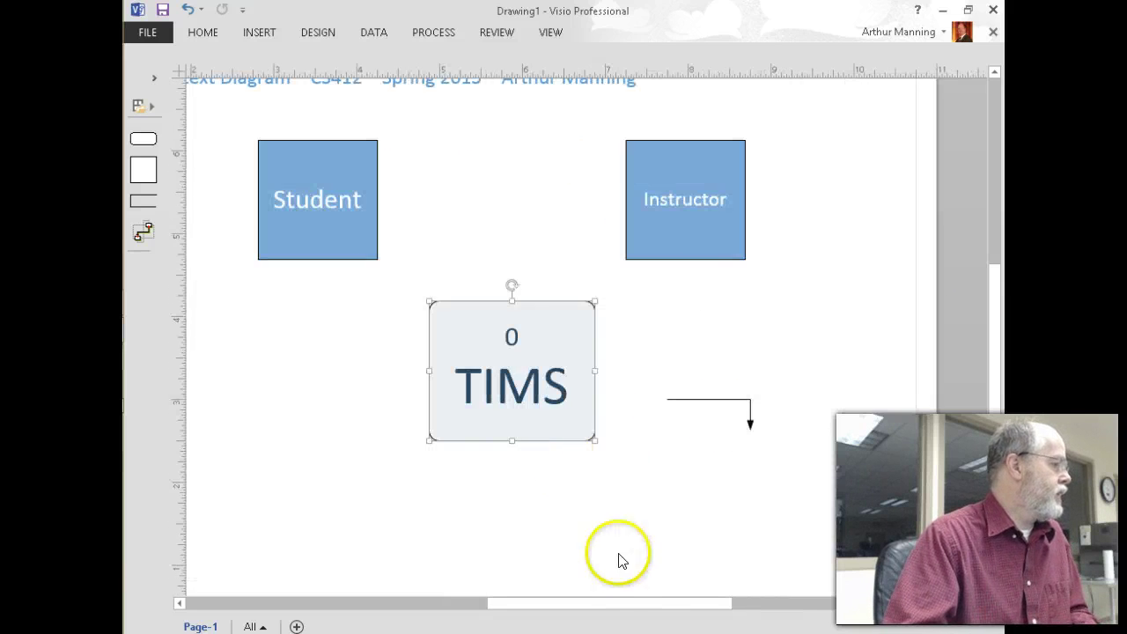
left_click_drag(642, 611, 607, 616)
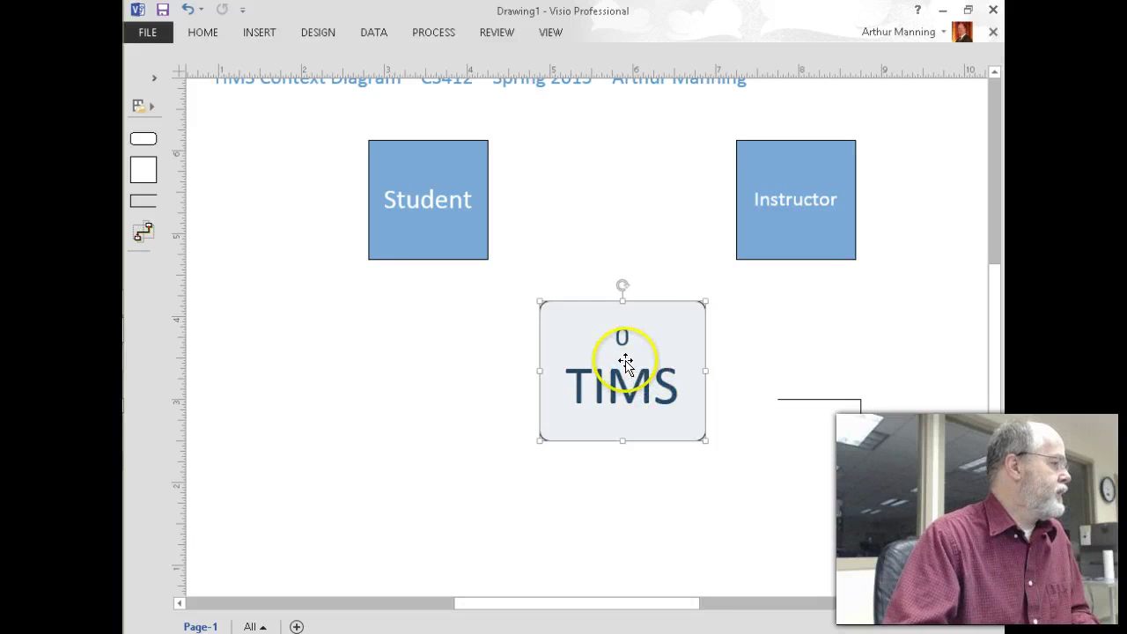
left_click_drag(616, 337, 617, 317)
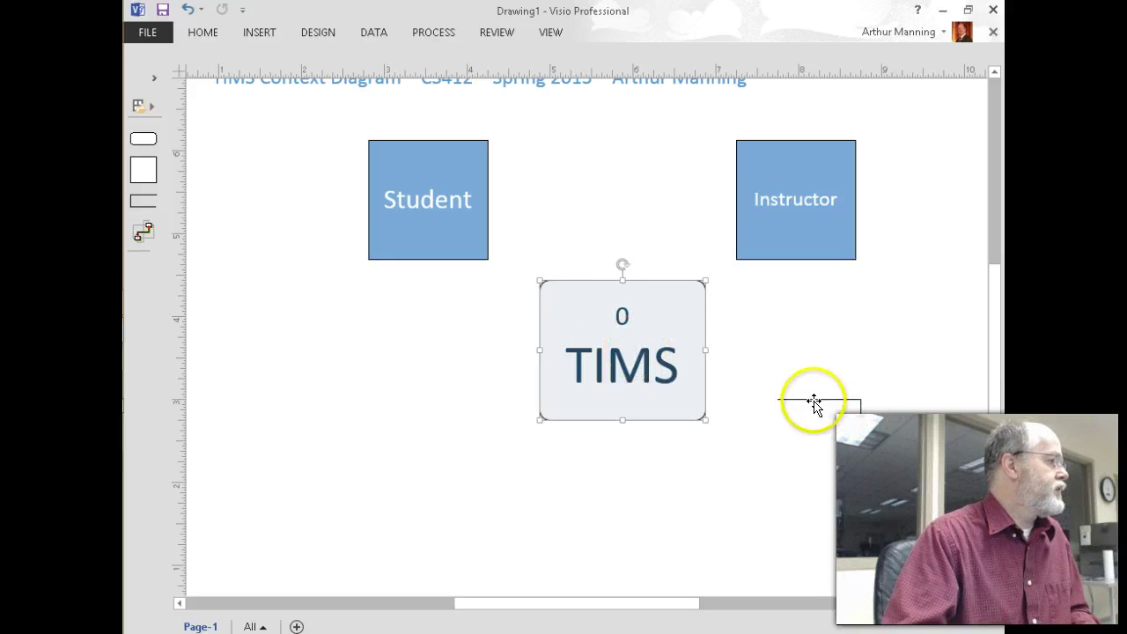
left_click_drag(622, 280, 622, 296)
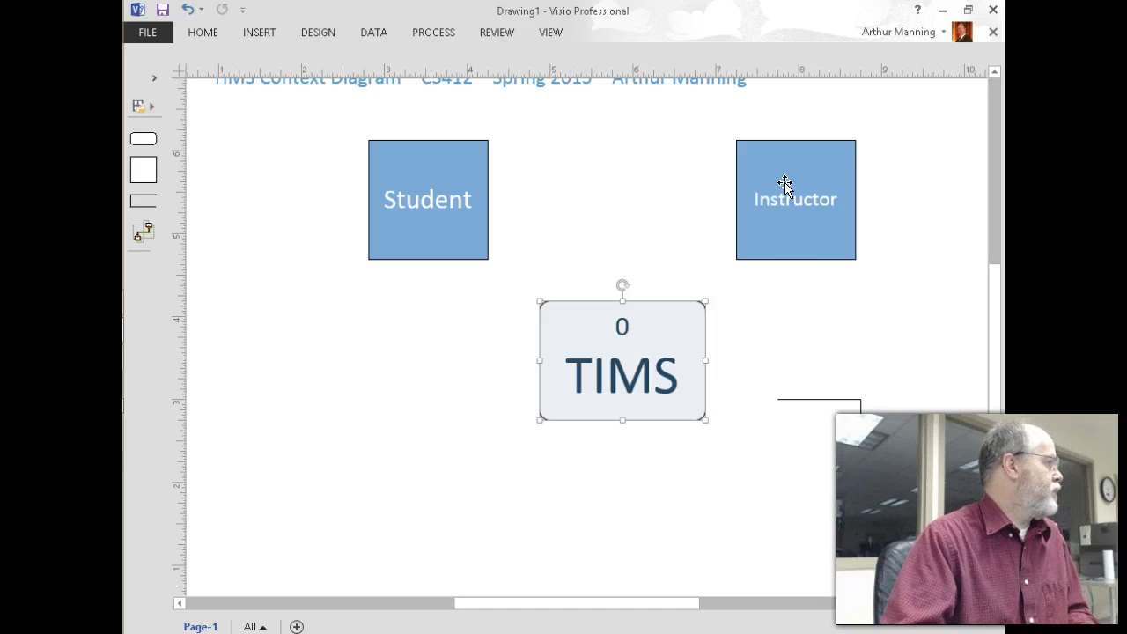
- Nudge Instructor right and attach the loose connector's start to Student
left_click_drag(784, 182, 810, 221)
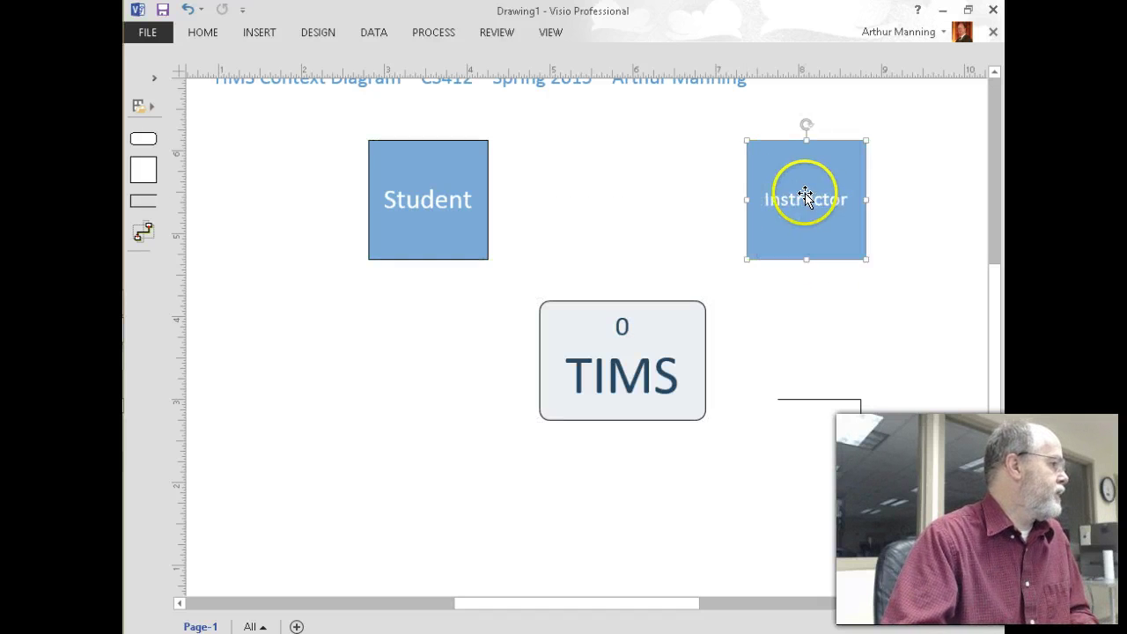
key("Escape")
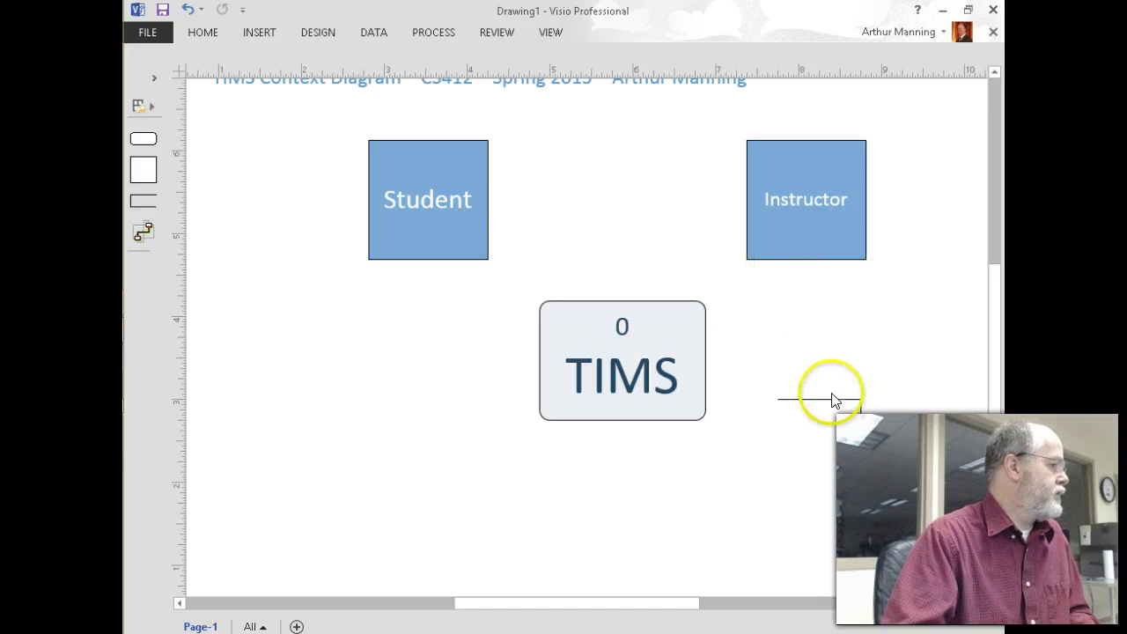
left_click(816, 400)
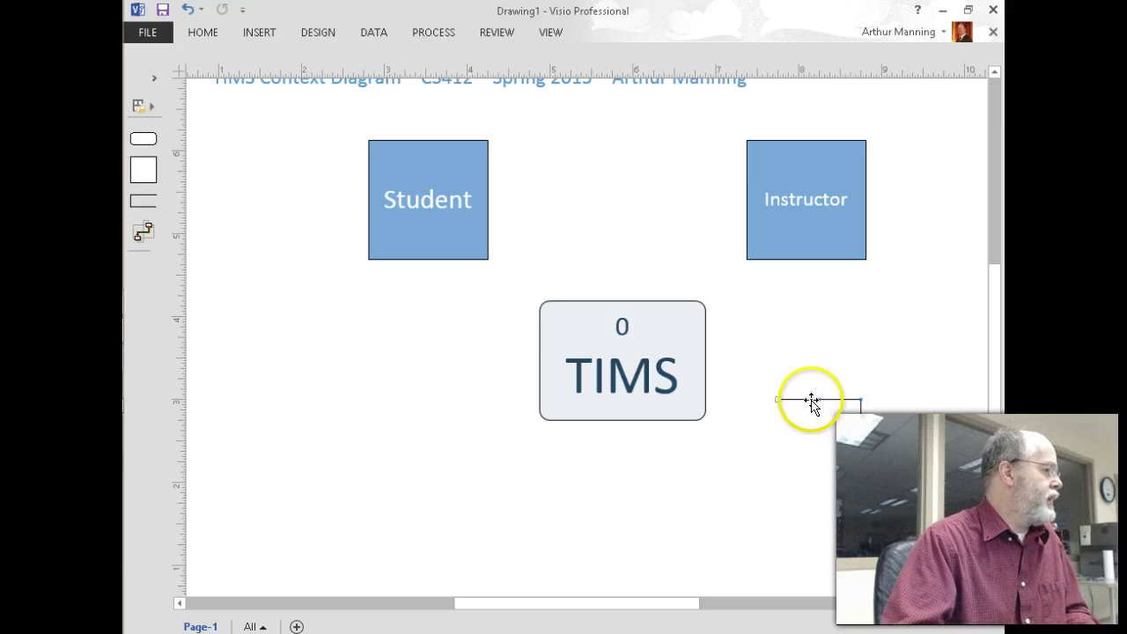
left_click_drag(798, 397, 562, 221)
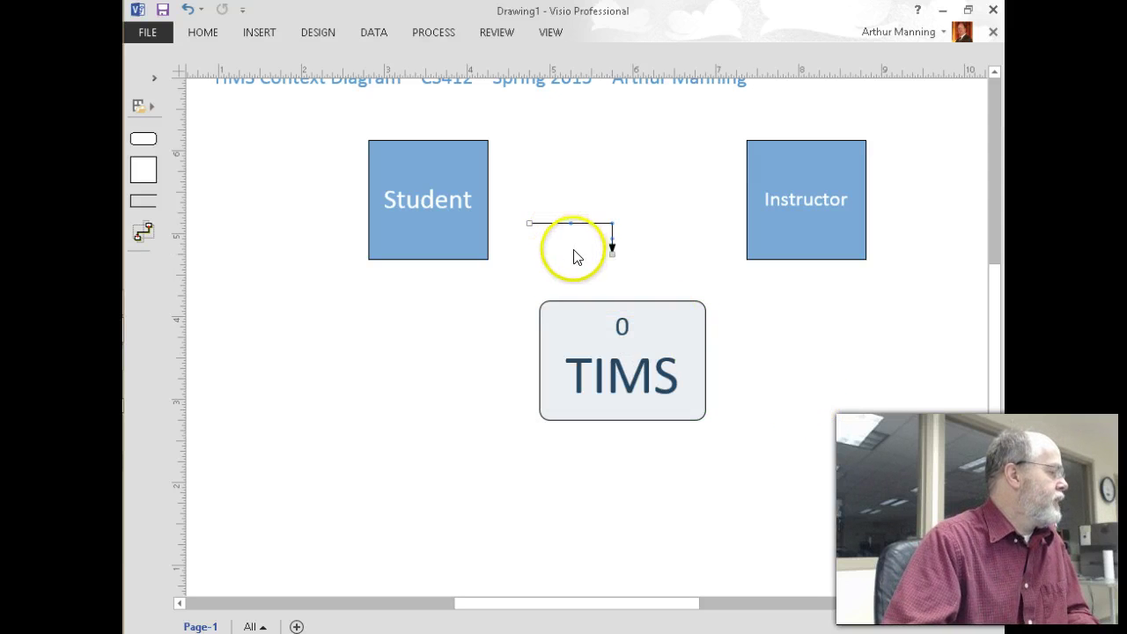
left_click_drag(530, 223, 485, 199)
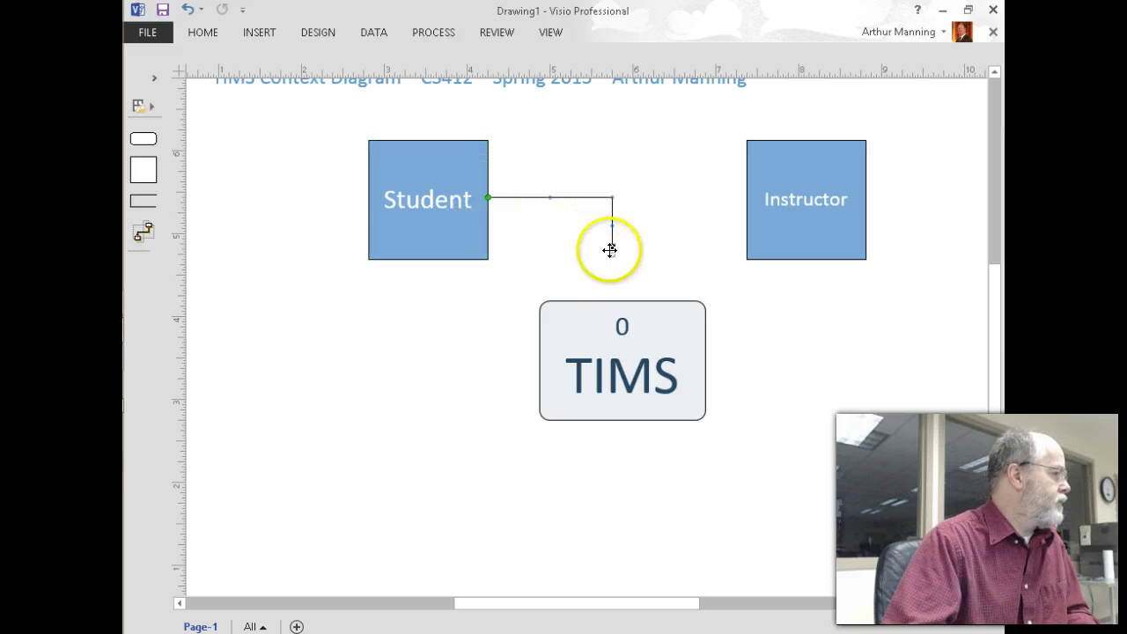
- Route the connector's arrow end down into the left side of TIMS
left_click_drag(612, 251, 616, 302)
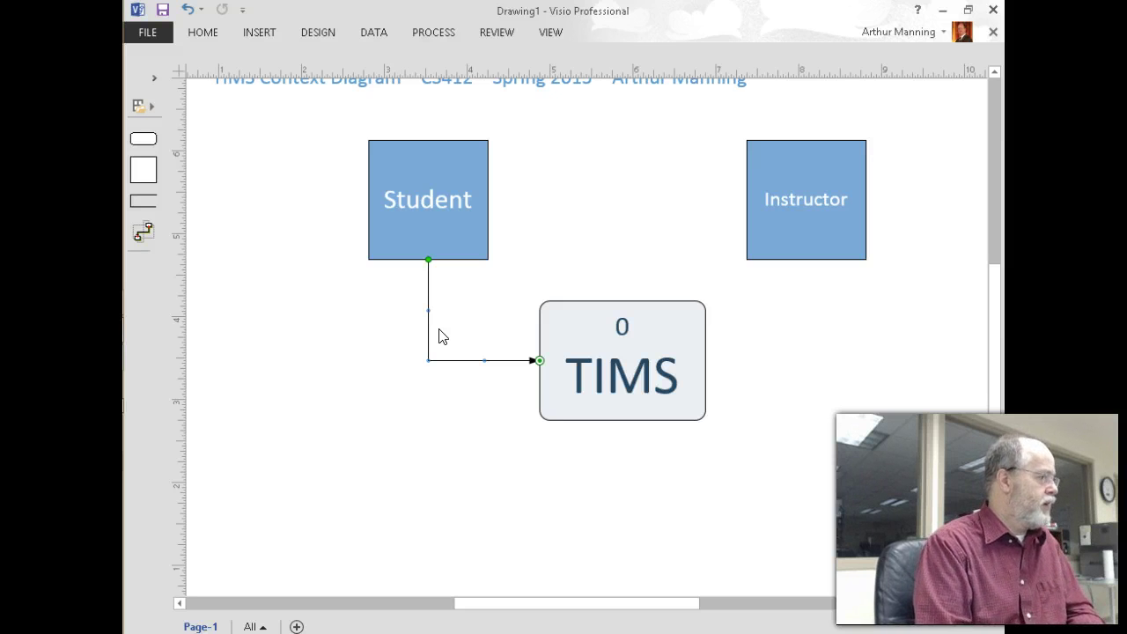
- Label the Student-to-TIMS connector 'Profile and Work' and adjust its font size
type("F")
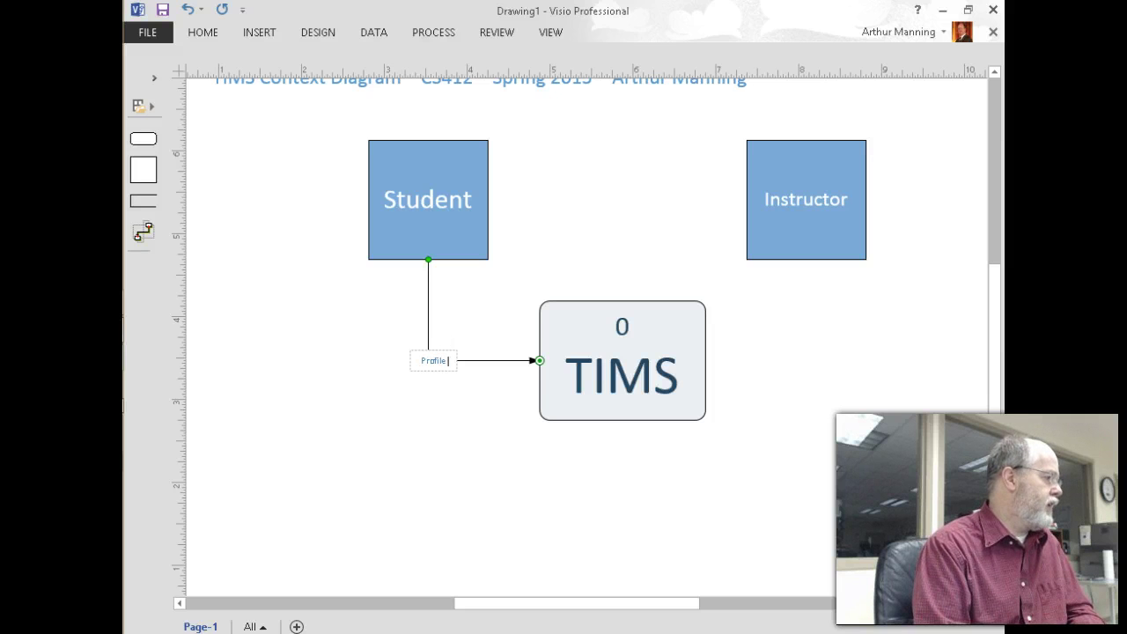
type("rofile and Work")
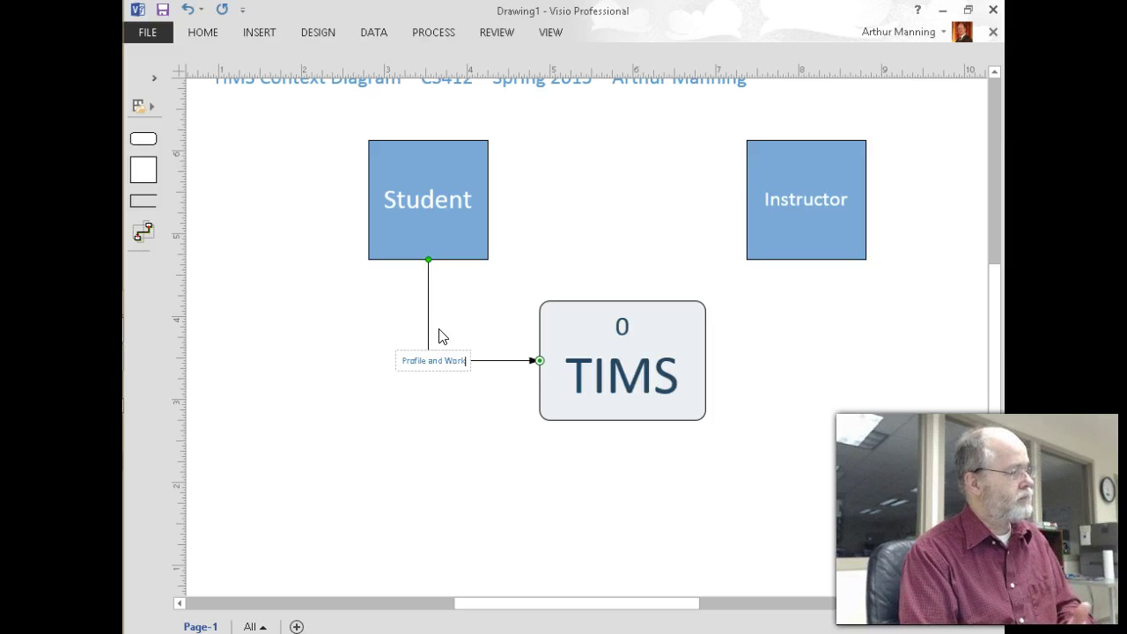
left_click(518, 359)
left_click(429, 360)
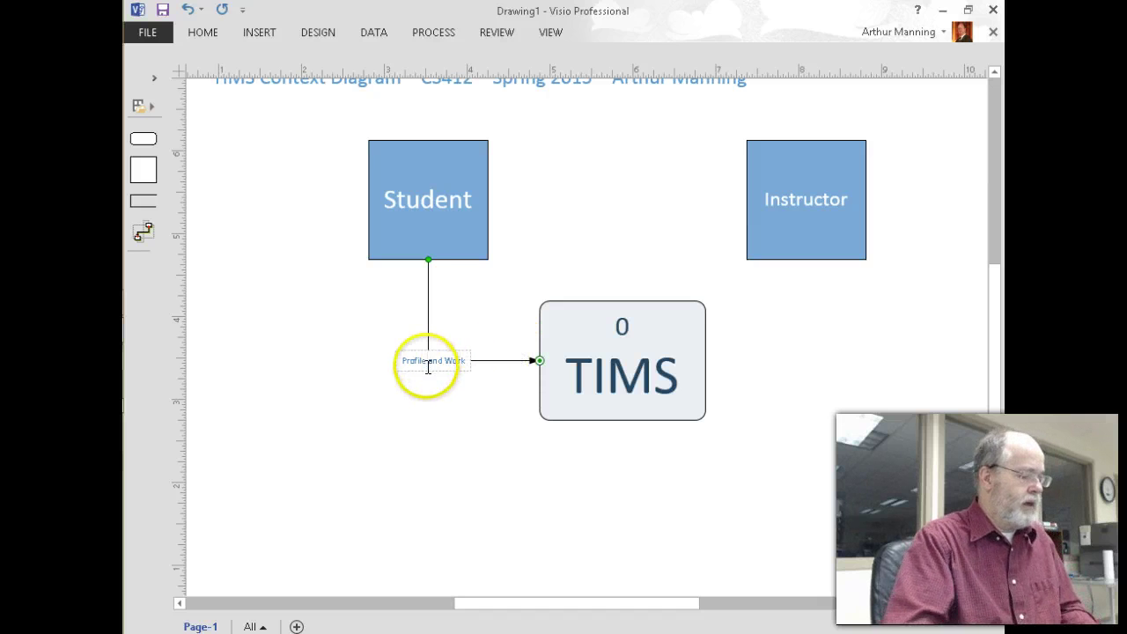
key("ctrl+a")
key("ctrl+shift+comma")
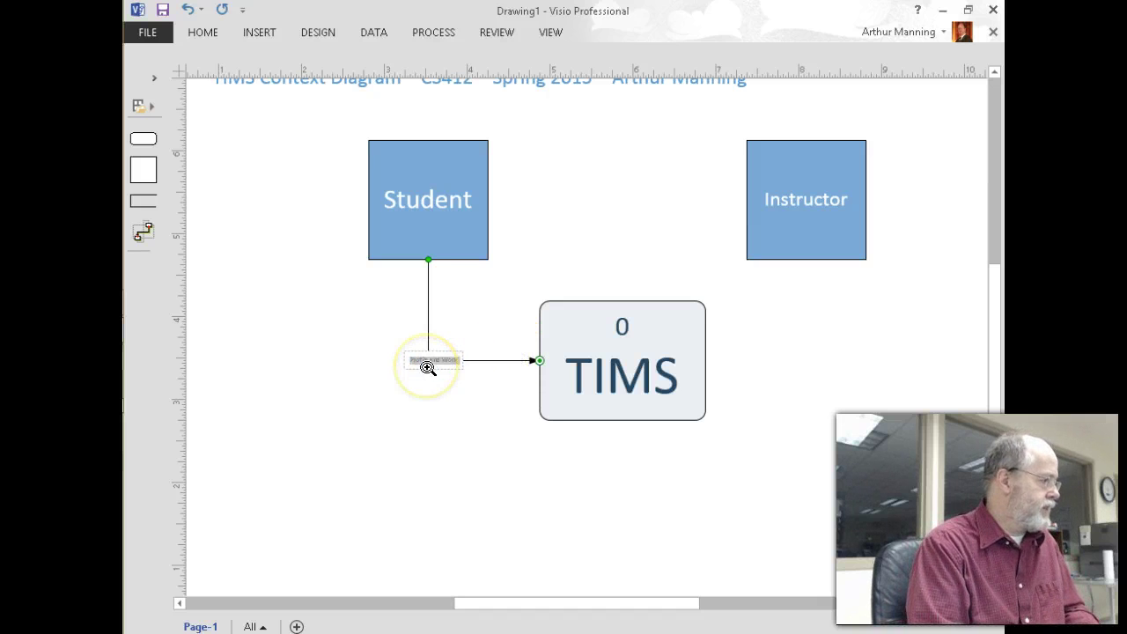
key("ctrl+shift+period")
key("ctrl+shift+period")
key("ctrl+shift+period")
key("ctrl+shift+period")
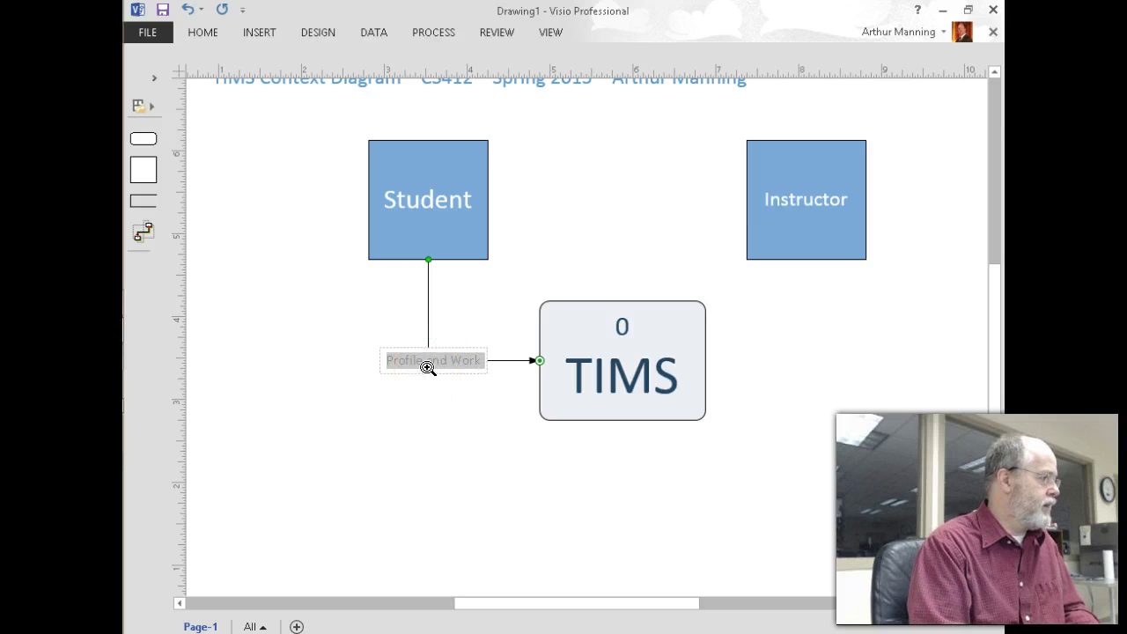
left_click(509, 426)
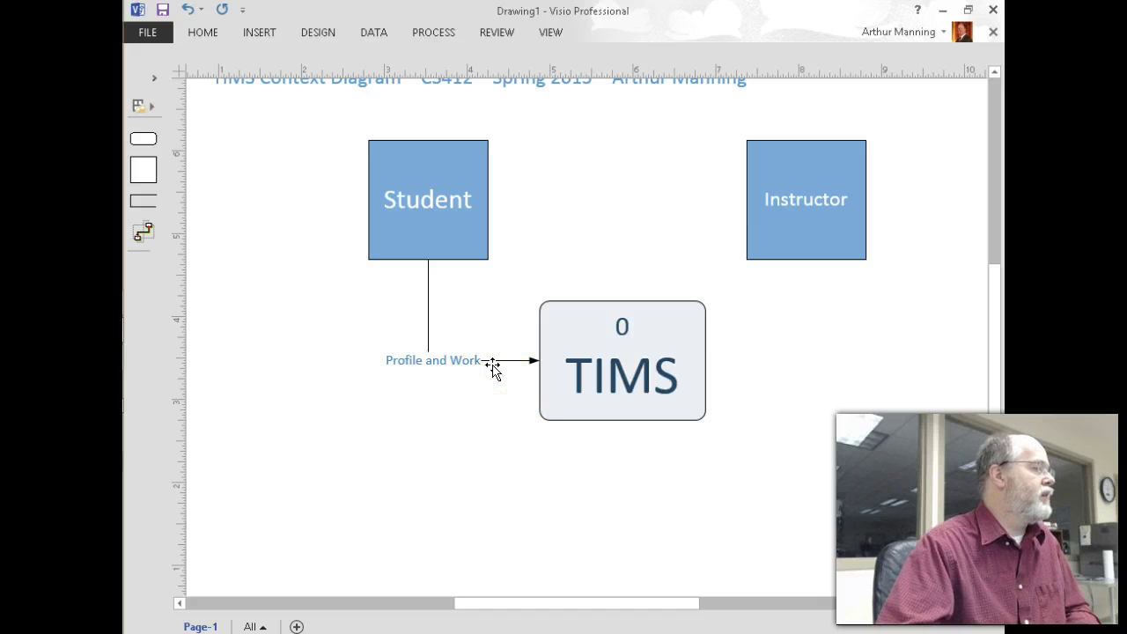
- Move TIMS down and to the right, keeping the arrow attached
left_click(495, 374)
left_click(514, 368)
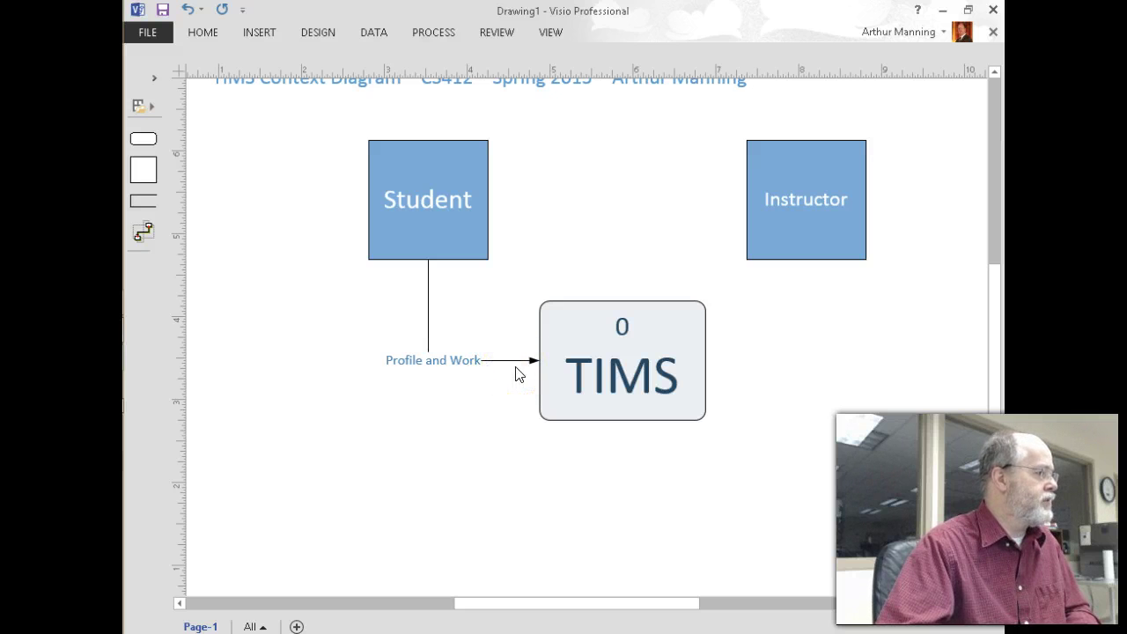
left_click_drag(593, 322, 618, 401)
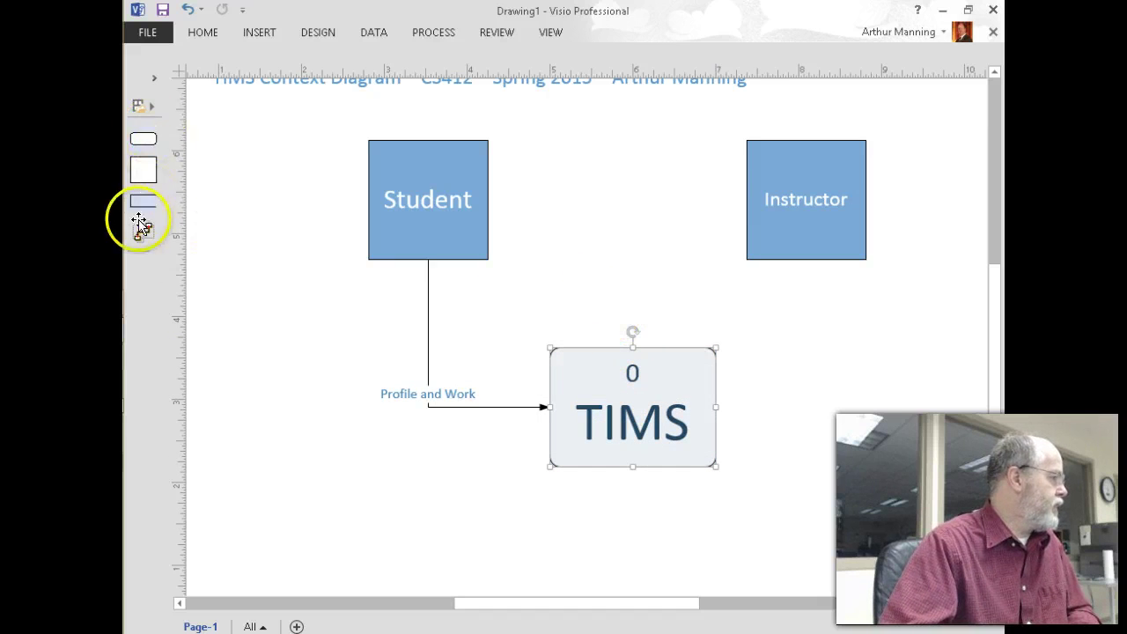
- Draw a second, unlabelled flow from the top of TIMS into Student's right side
left_click_drag(143, 234, 480, 180)
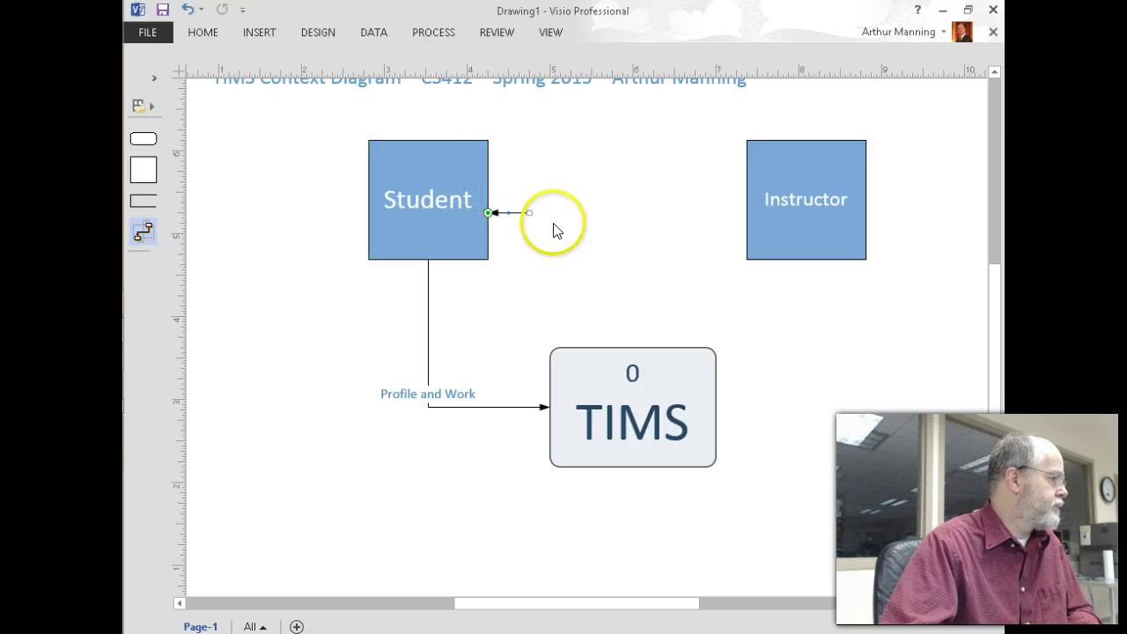
left_click_drag(530, 213, 631, 360)
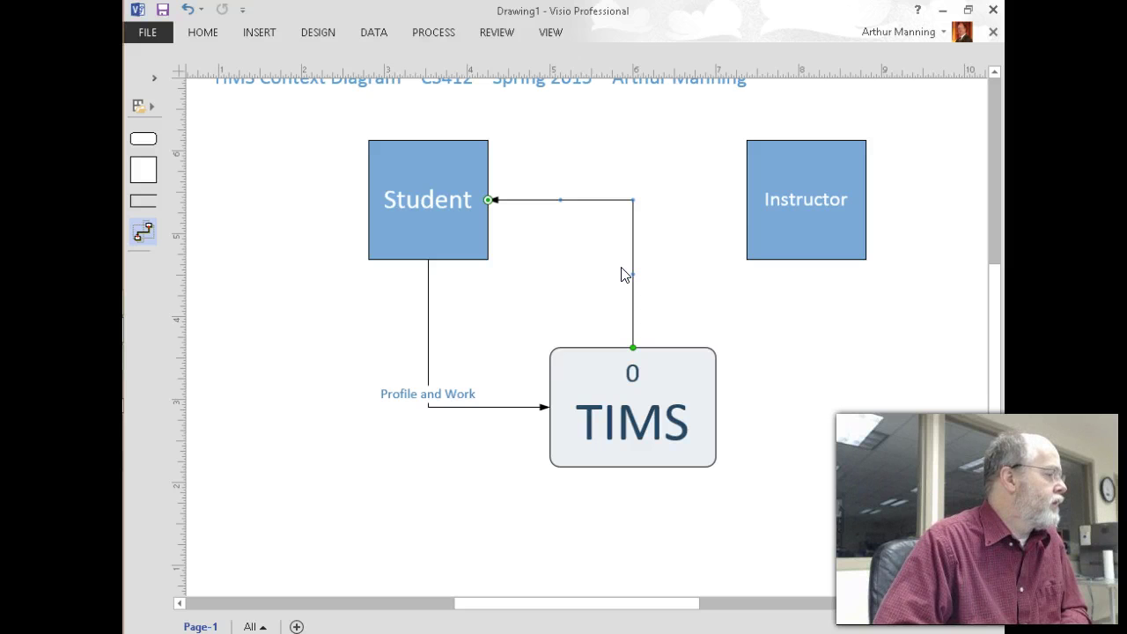
left_click(504, 196)
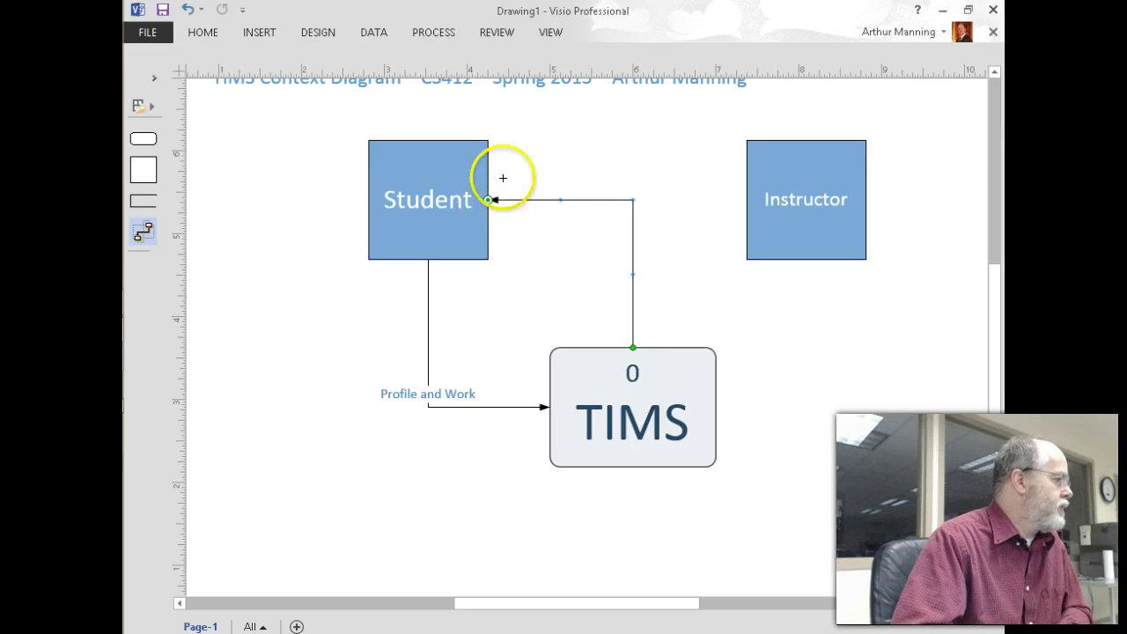
left_click_drag(509, 167, 573, 199)
left_click(501, 202)
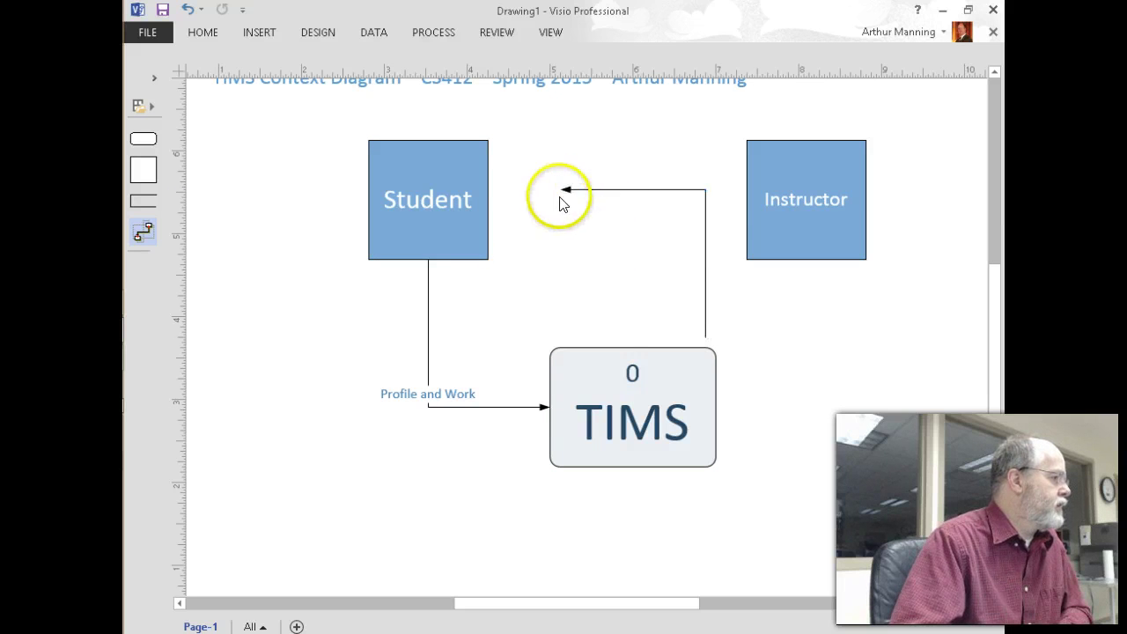
left_click_drag(560, 188, 521, 225)
left_click_drag(707, 334, 616, 350)
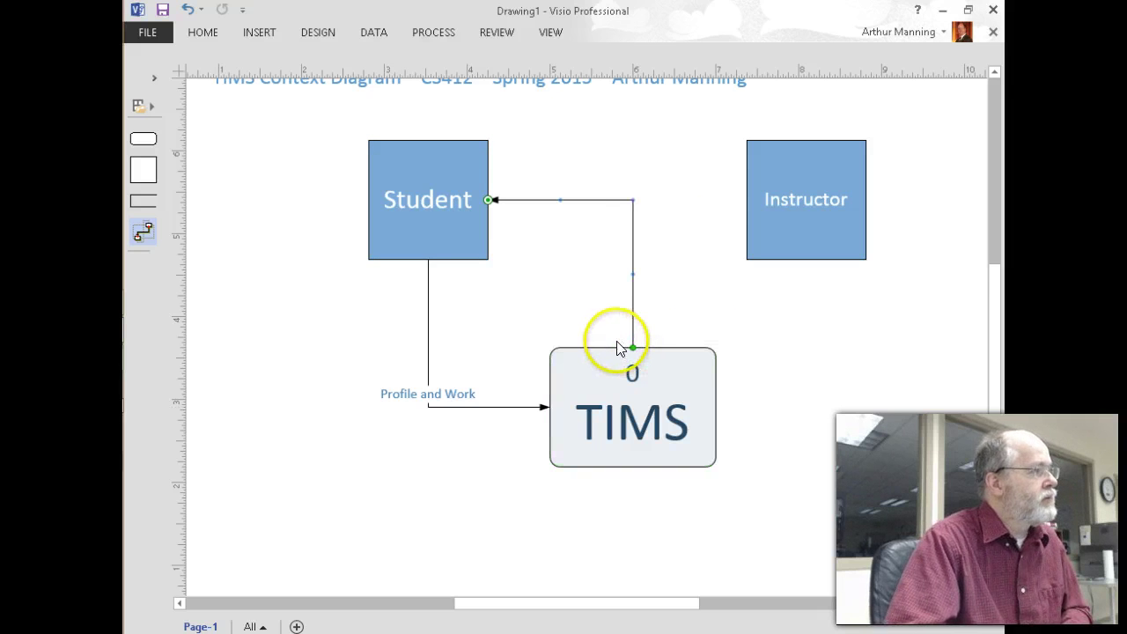
- Shift TIMS lower and Student down-left, then bring up the speaker volume controls
mouse_move(667, 397)
left_mouse_down()
mouse_move(634, 411)
mouse_move(654, 402)
left_mouse_up()
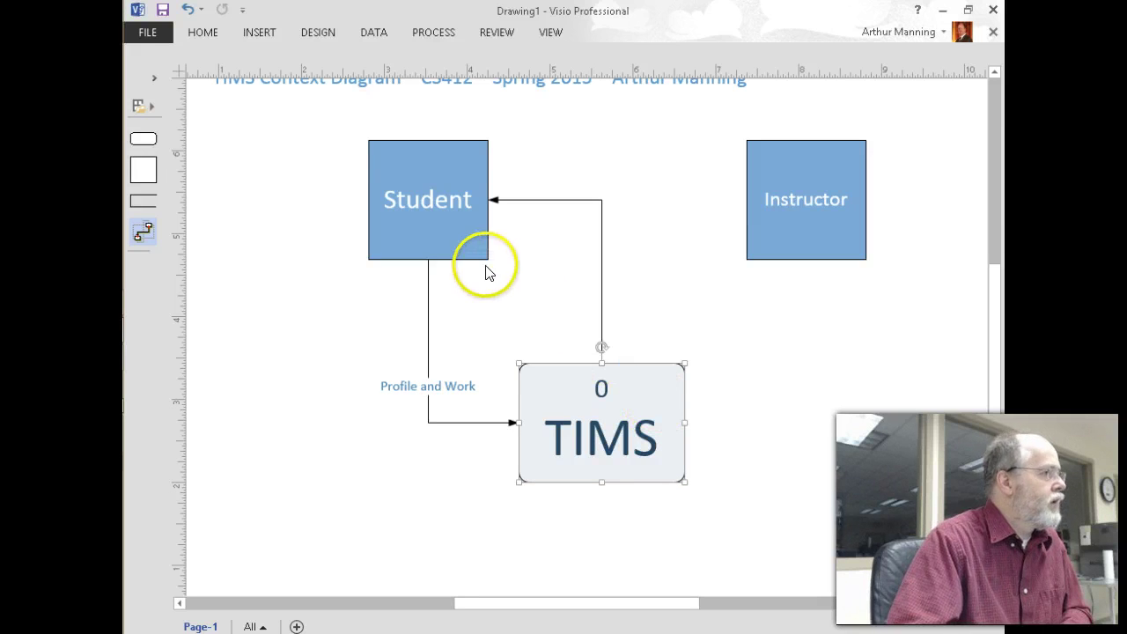
left_click_drag(430, 219, 407, 245)
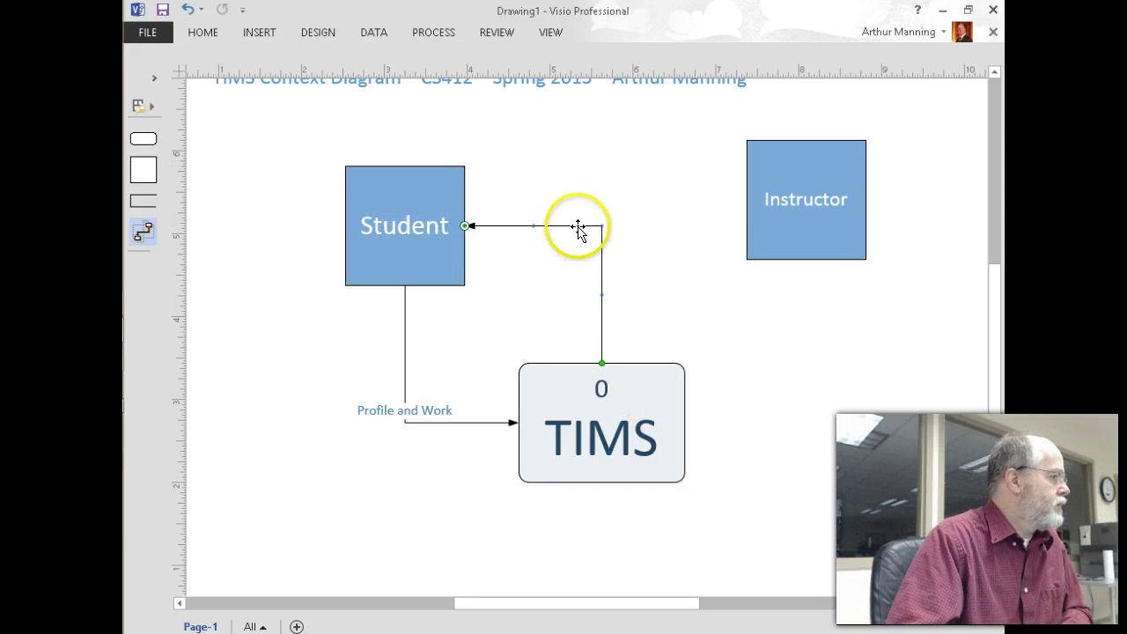
left_click(623, 319)
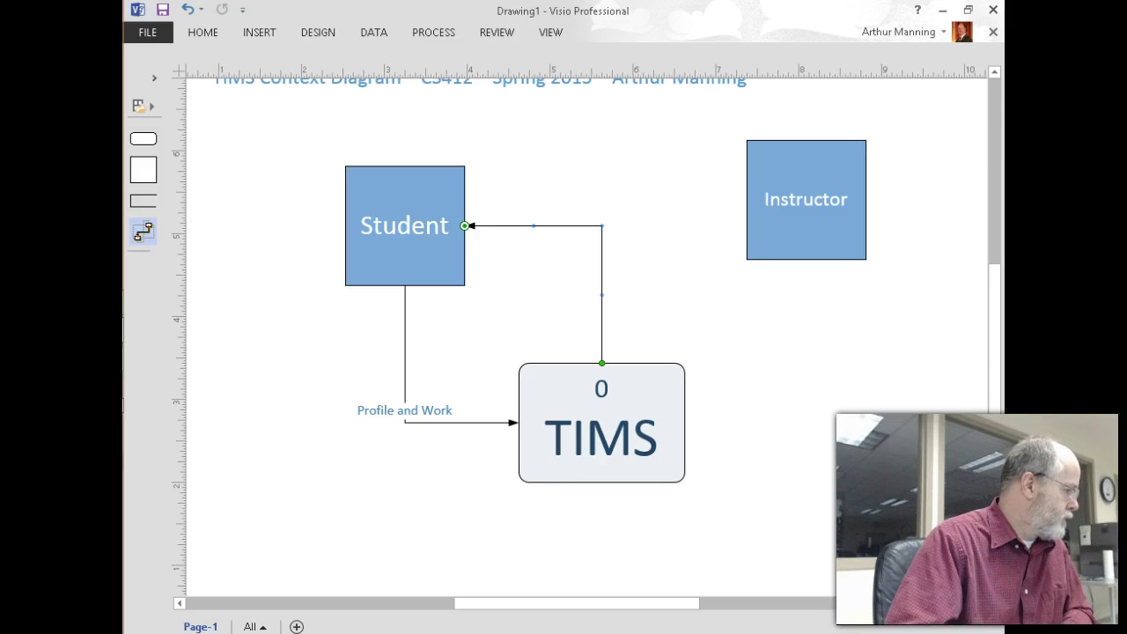
mouse_move(125, 604)
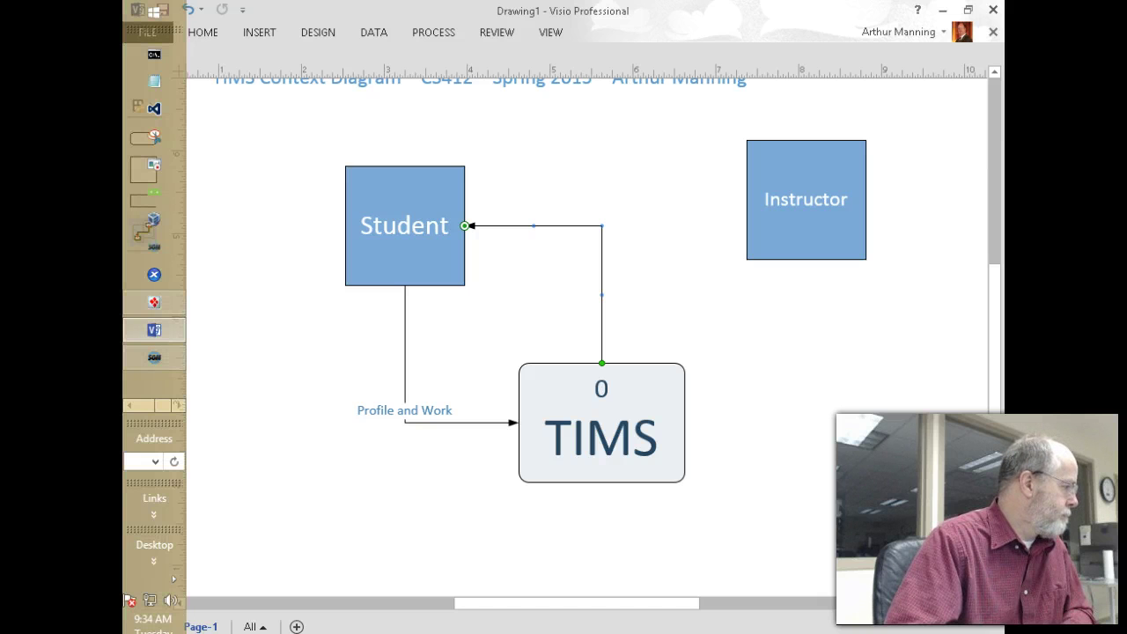
left_click(170, 600)
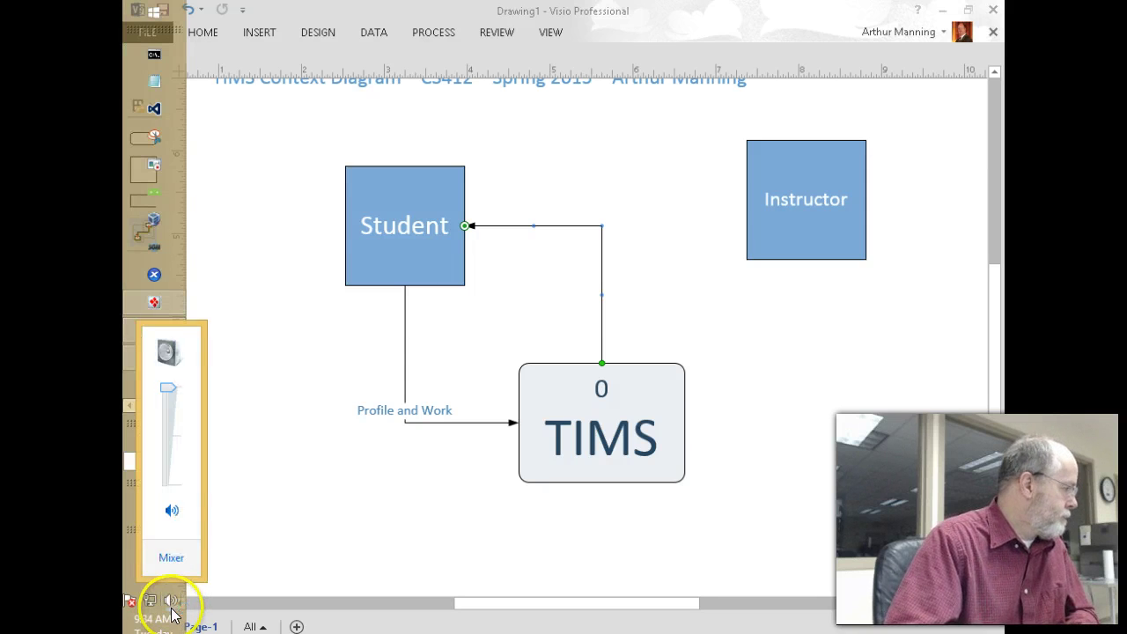
- Open the Volume Mixer and move it aside, then close it and dismiss the charms bar
left_click(170, 558)
left_click(349, 412)
left_click_drag(400, 307, 760, 275)
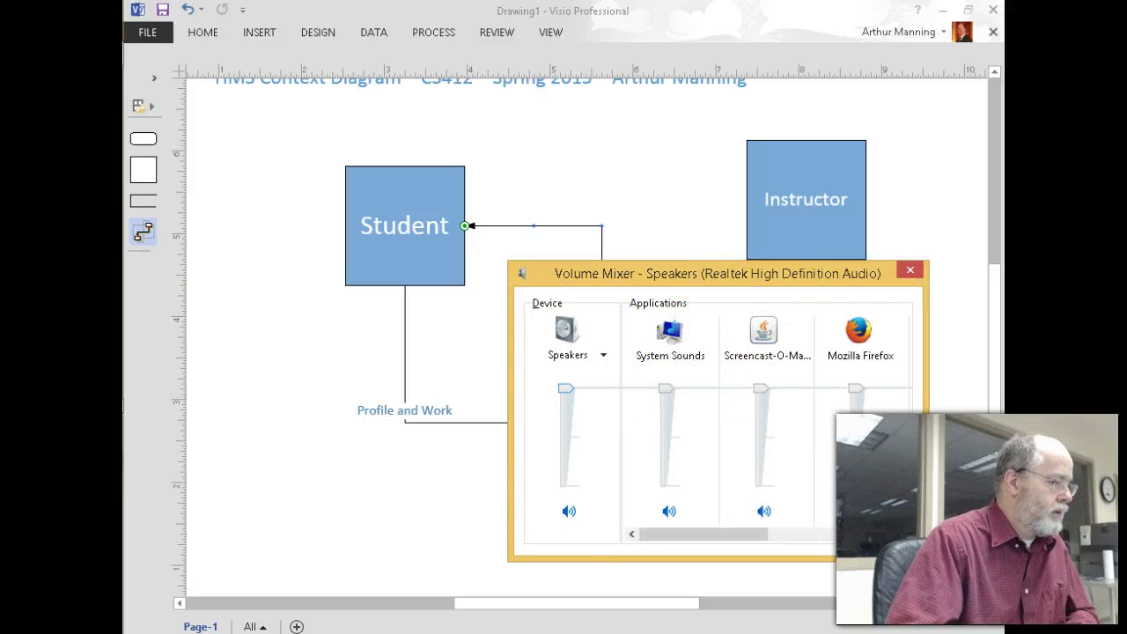
key("alt+Tab")
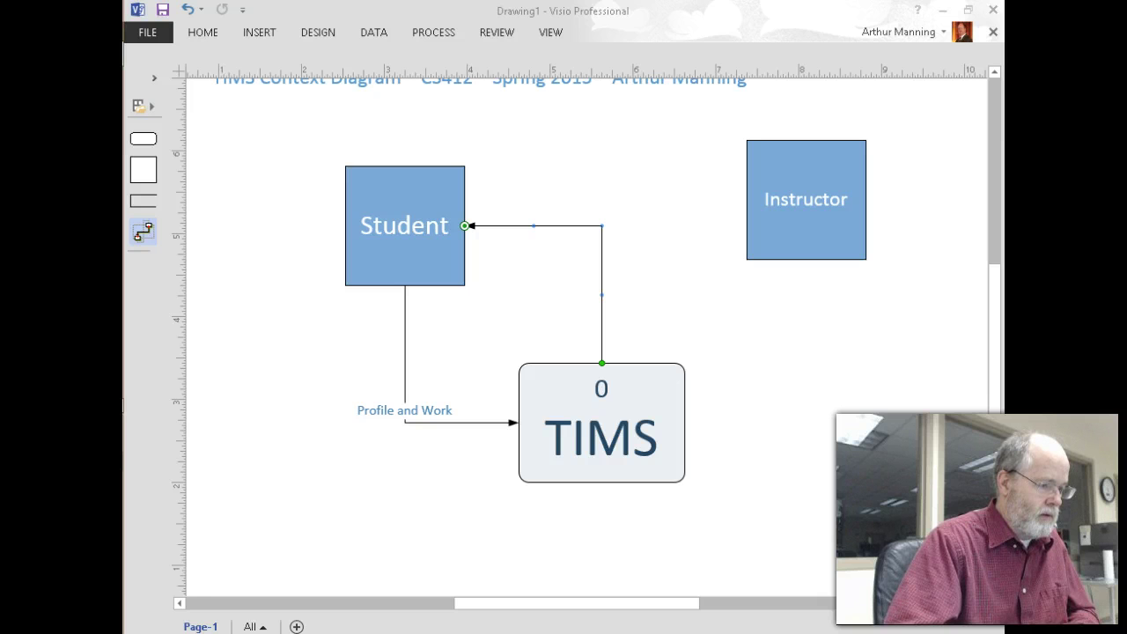
mouse_move(124, 352)
key("super+c")
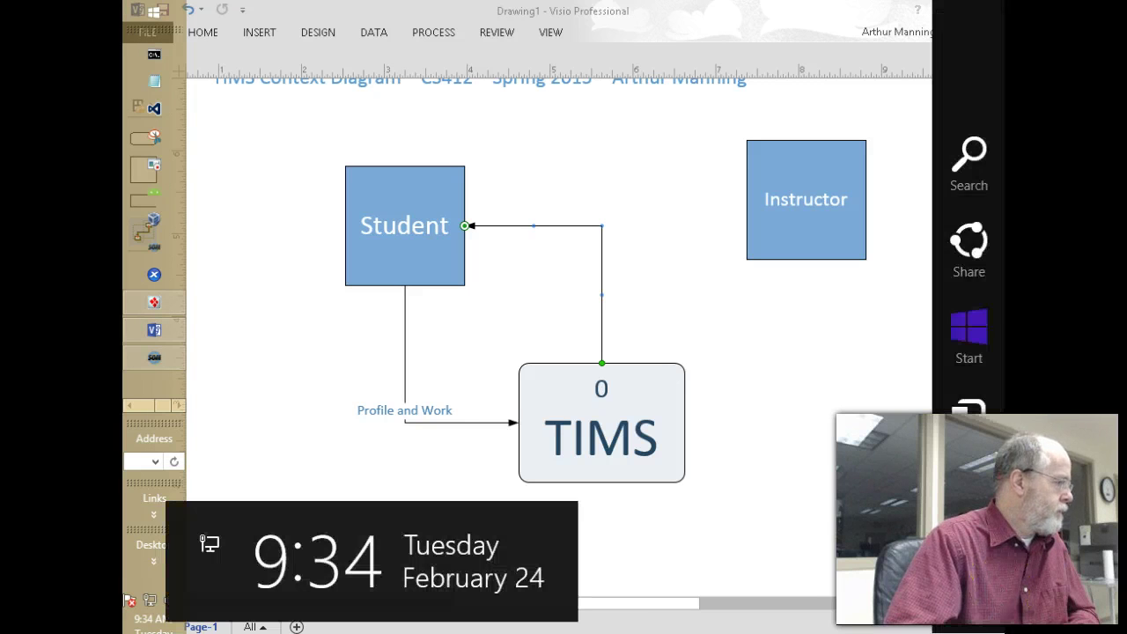
key("Escape")
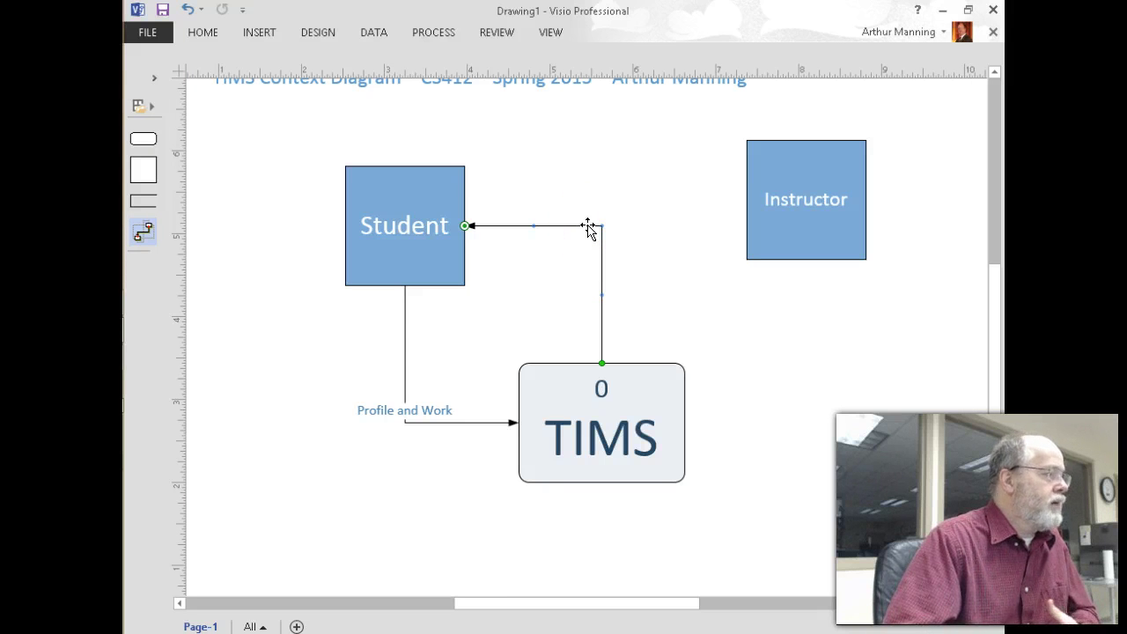
- Give the return flow from TIMS up to Student the label 'Course Information'
left_click(625, 283)
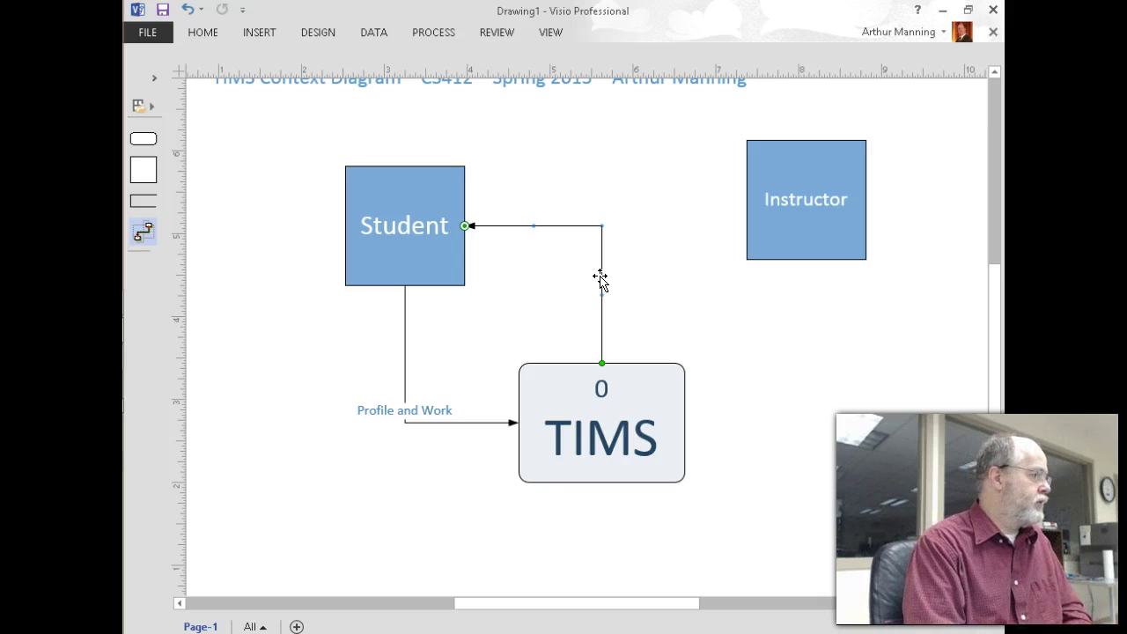
double_click(600, 278)
type("Cour")
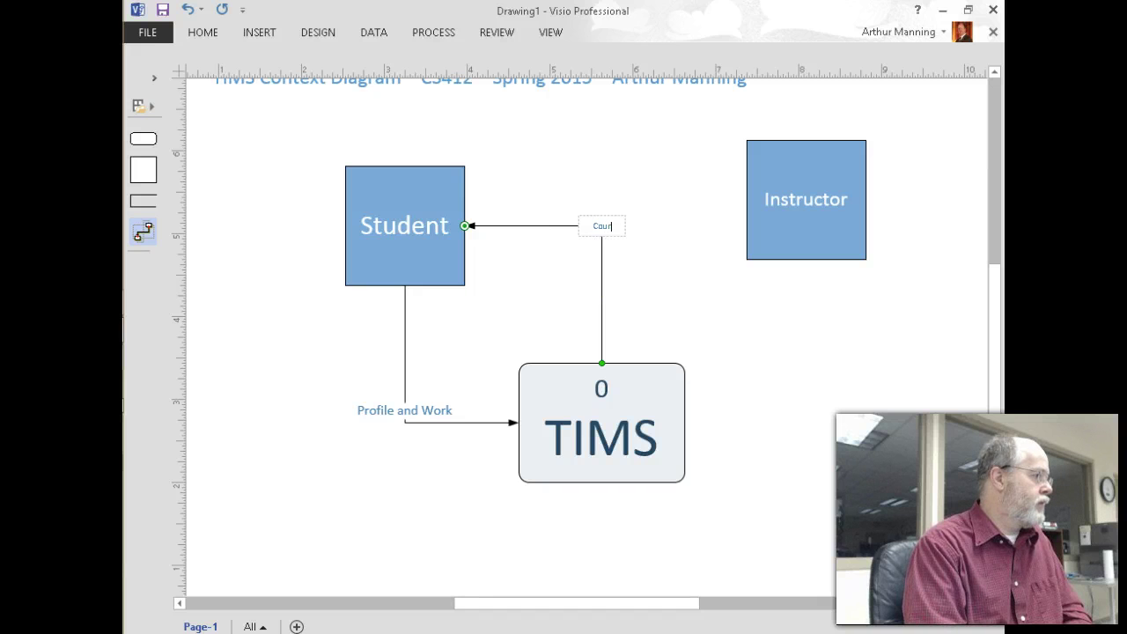
type("se Information")
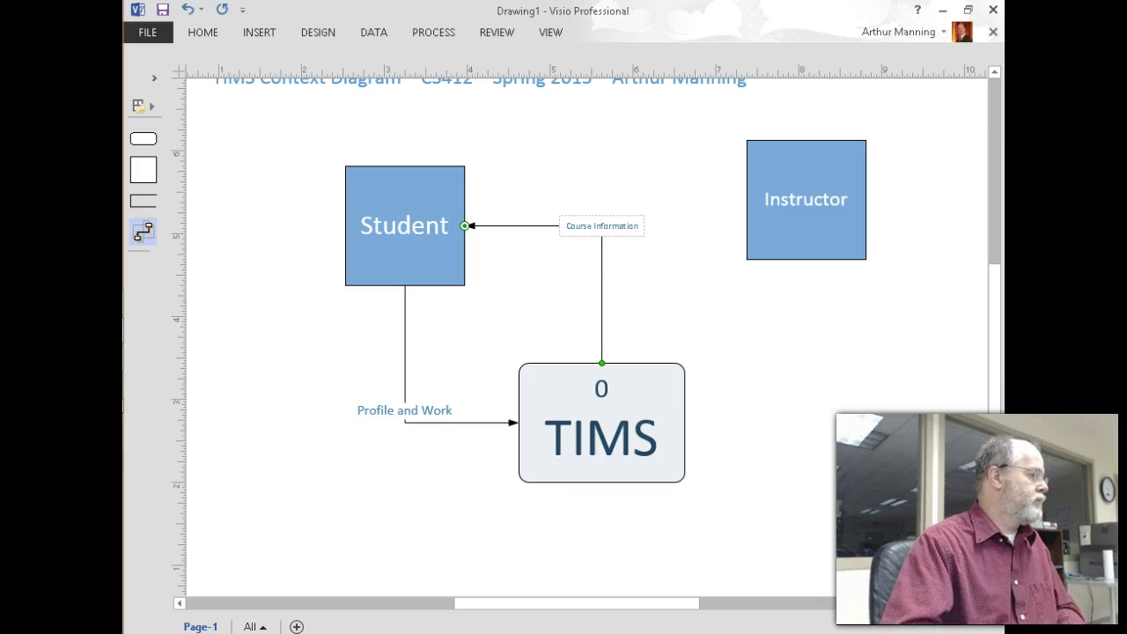
left_click(596, 321)
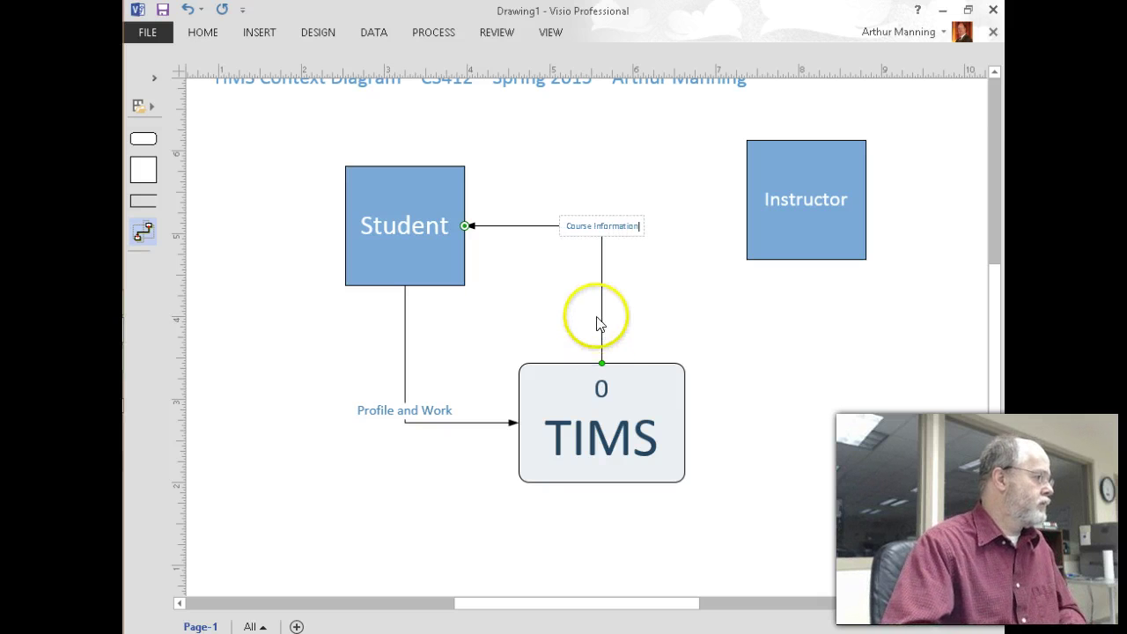
double_click(599, 228)
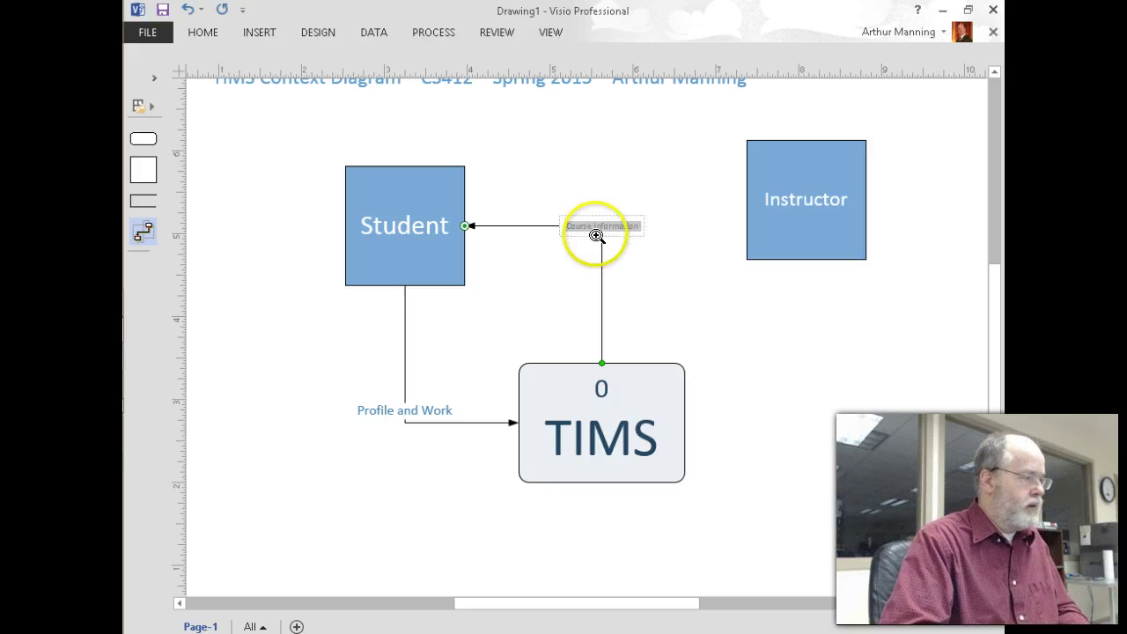
left_click(641, 308)
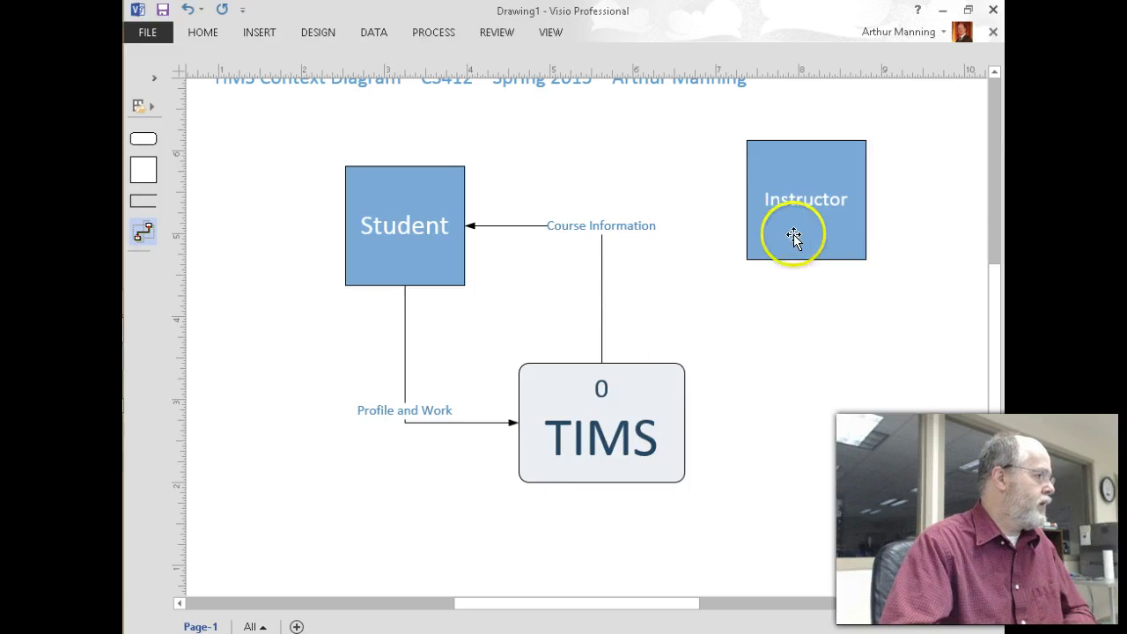
- Nudge the Instructor box down and right so it lines up horizontally with Student
left_click_drag(798, 223, 830, 244)
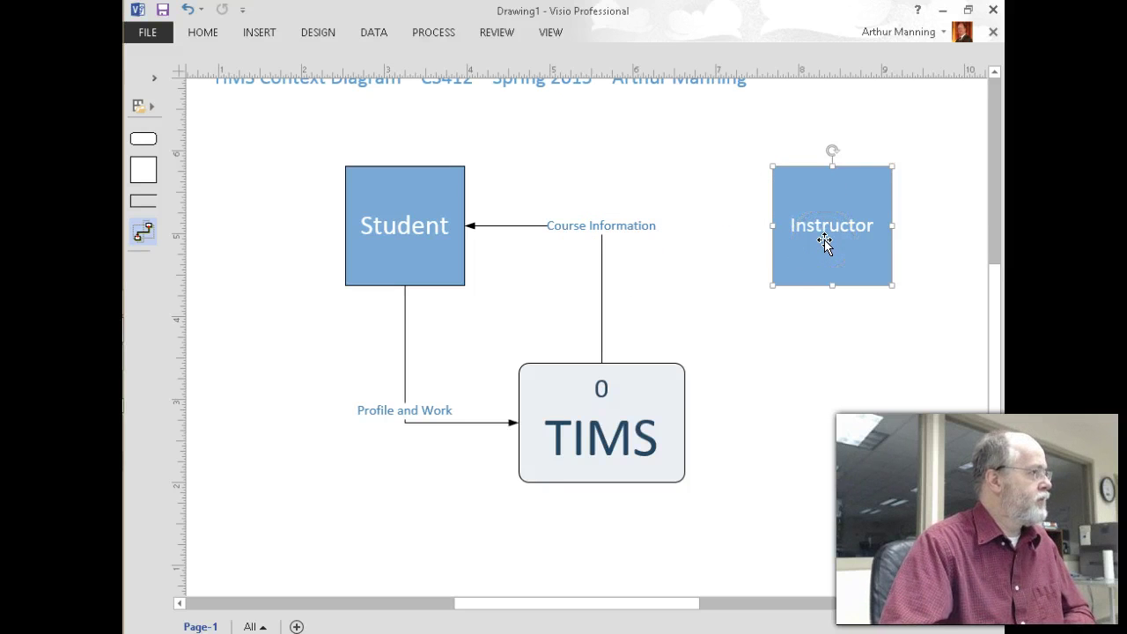
left_click(828, 246)
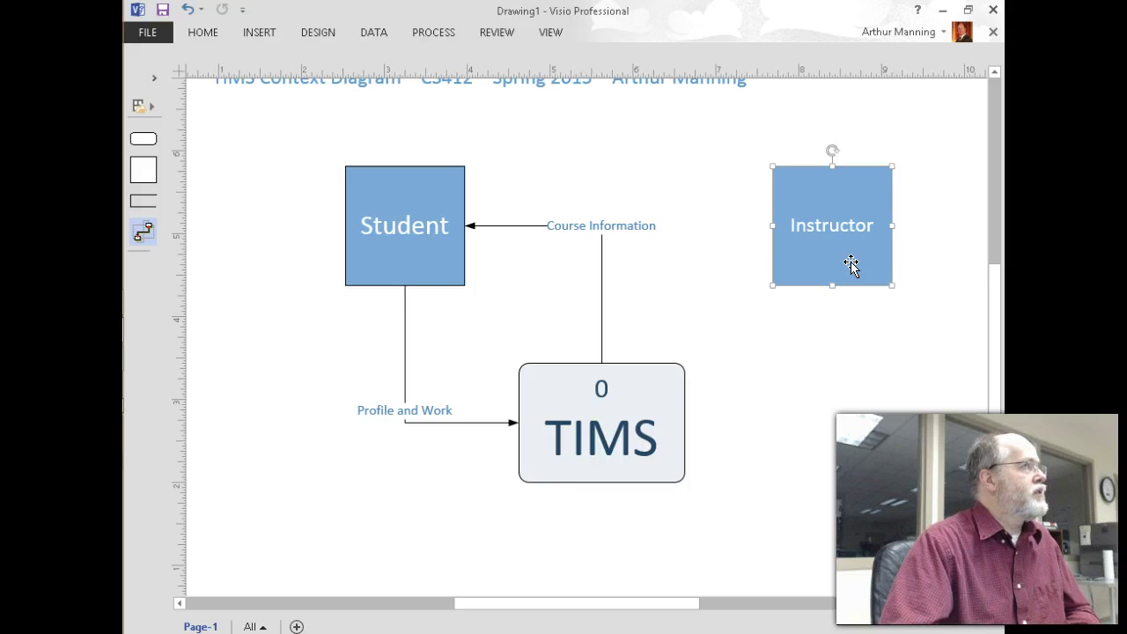
left_click(888, 250)
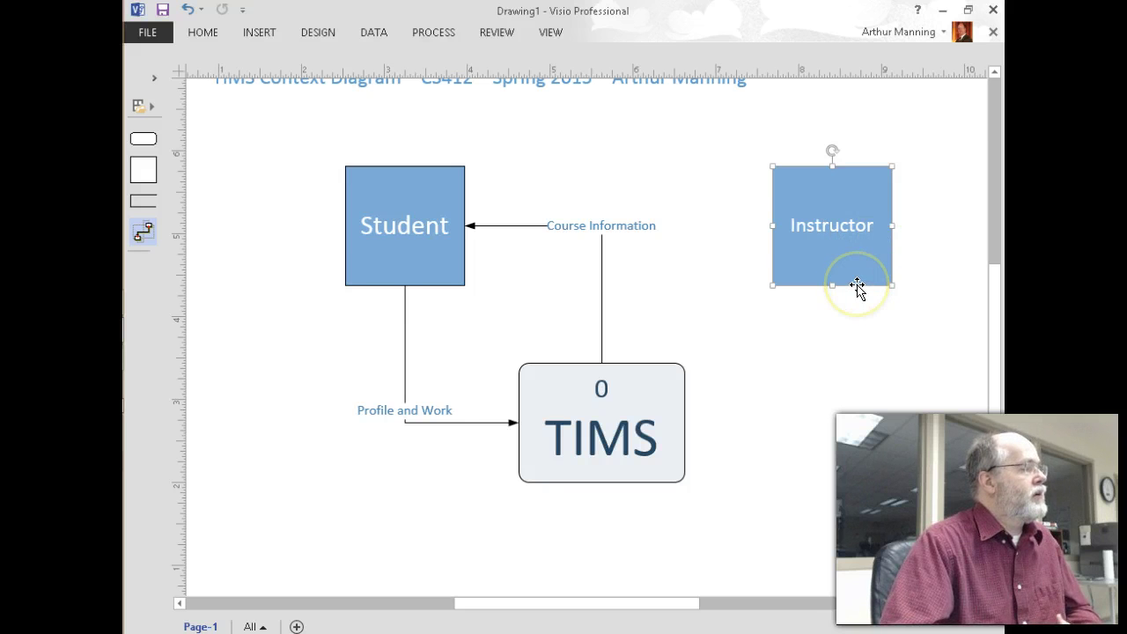
left_click(829, 219)
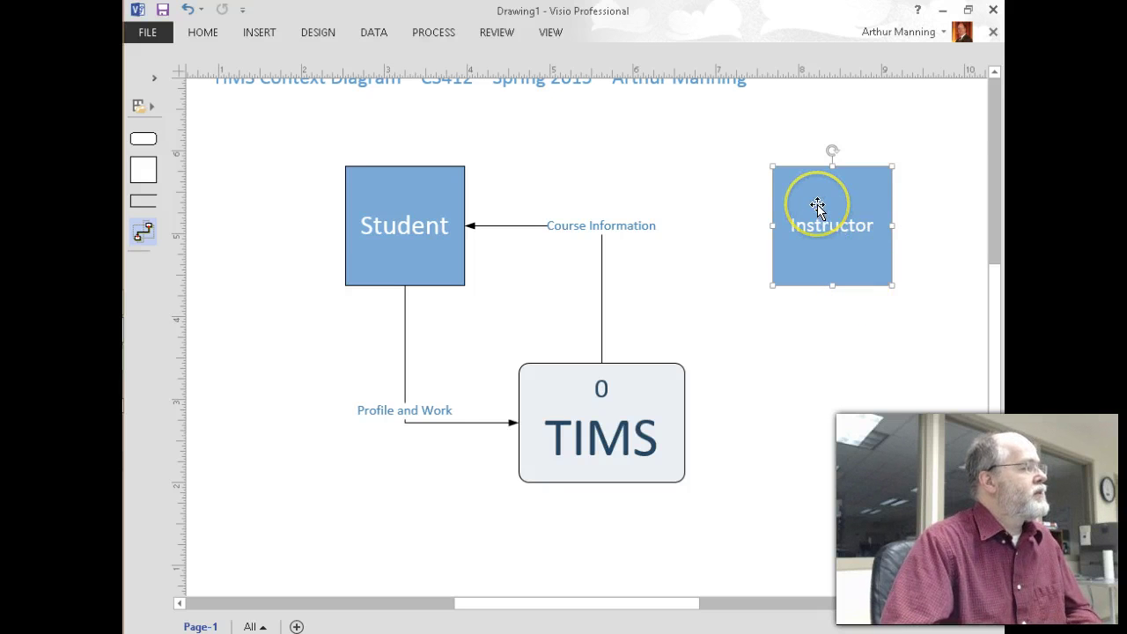
left_click(817, 204)
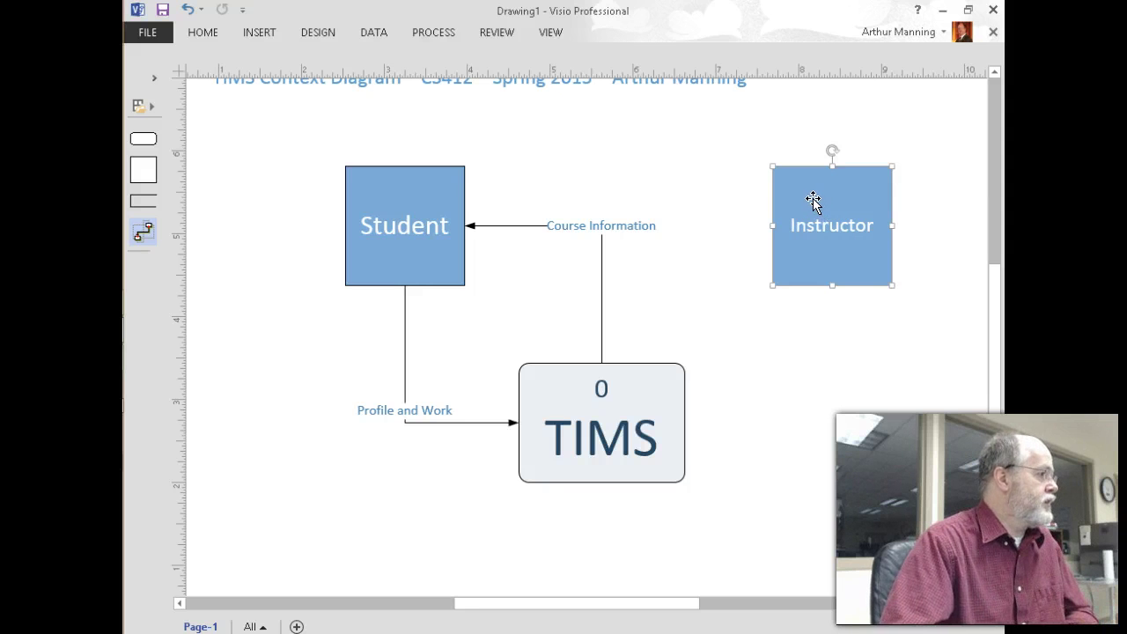
left_click(846, 304)
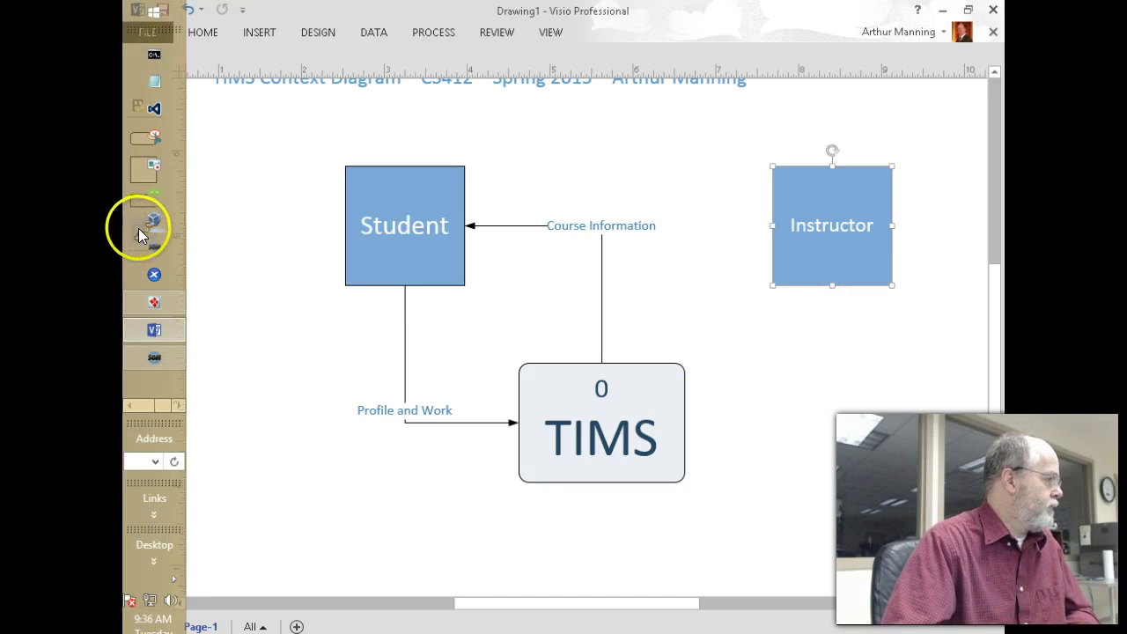
- Draw a flow from TIMS into Instructor and label it 'Course enrollment and content'
left_click_drag(146, 236, 832, 280)
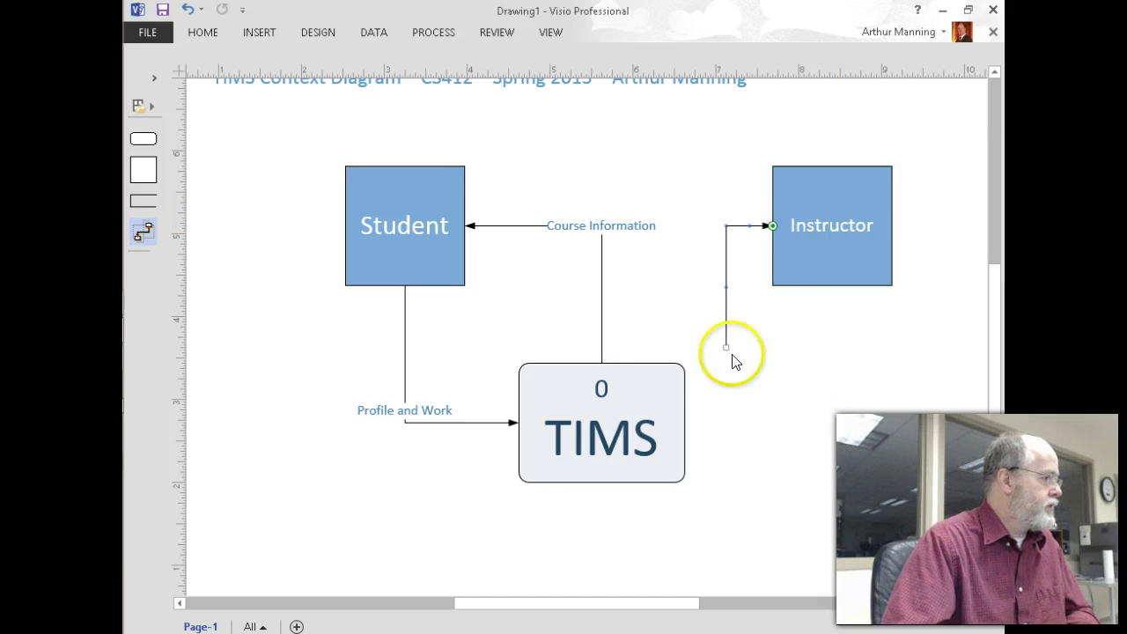
left_click_drag(717, 348, 633, 373)
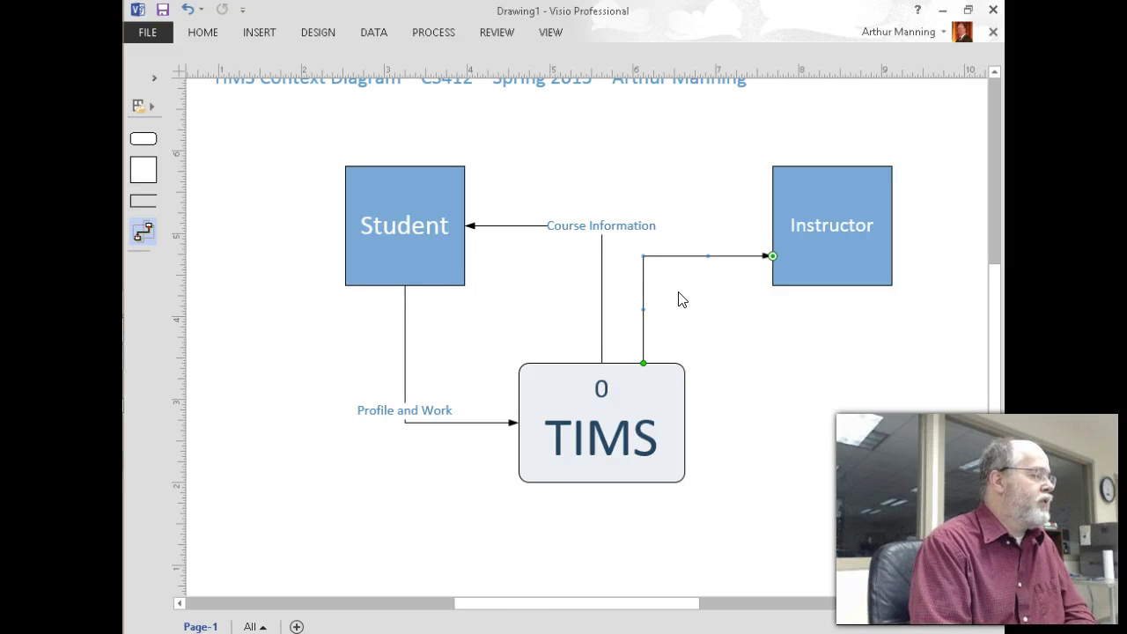
type("cou")
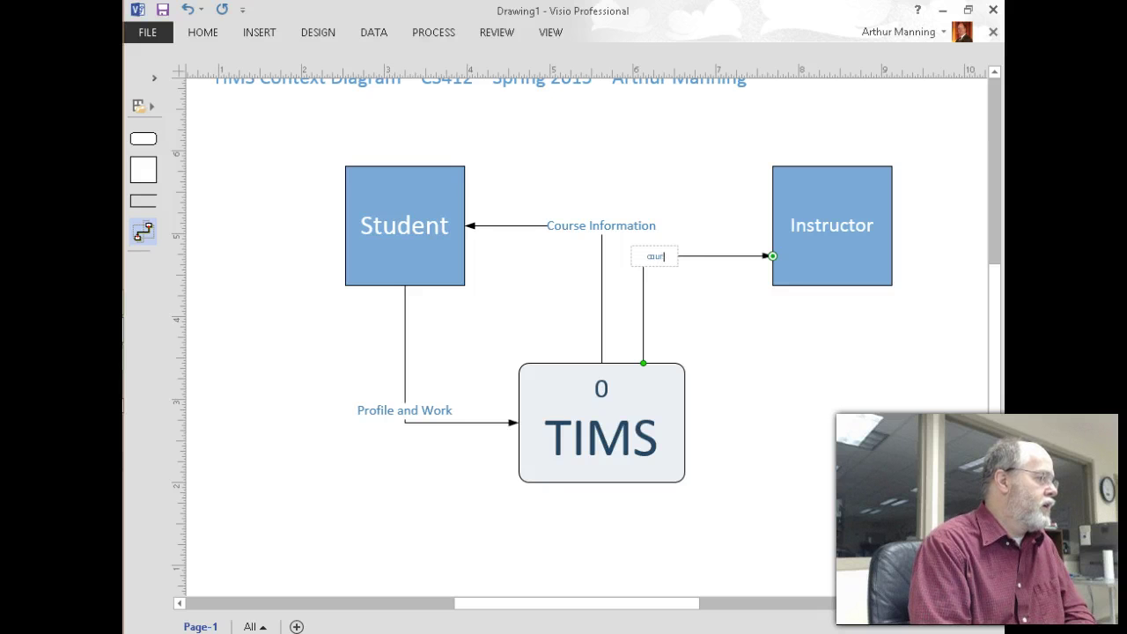
type("rse enrol")
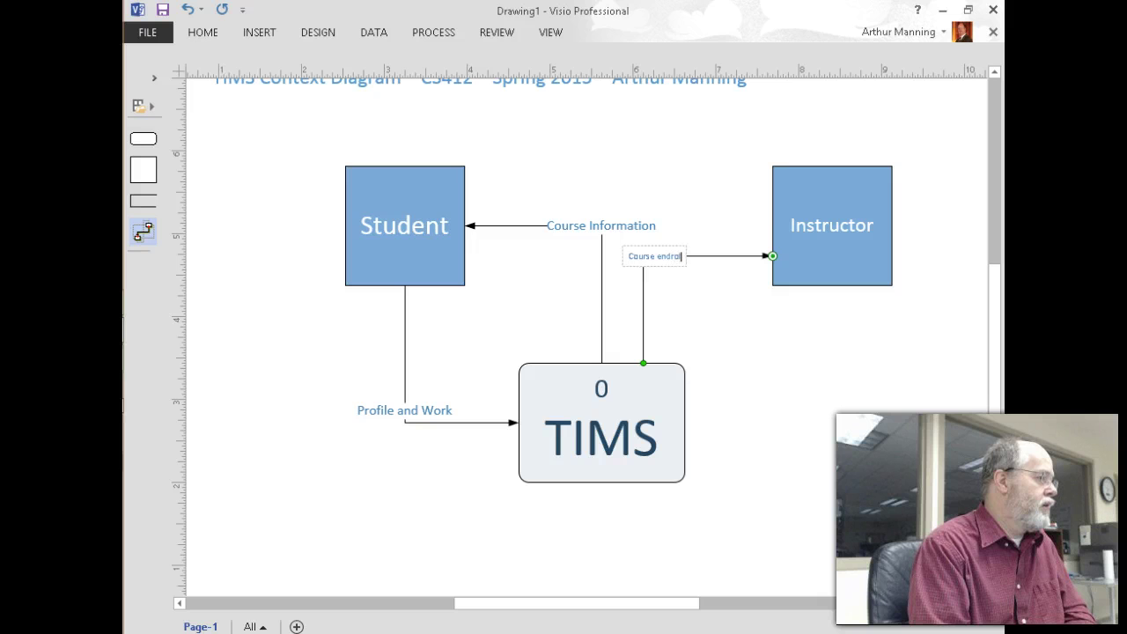
type("lment")
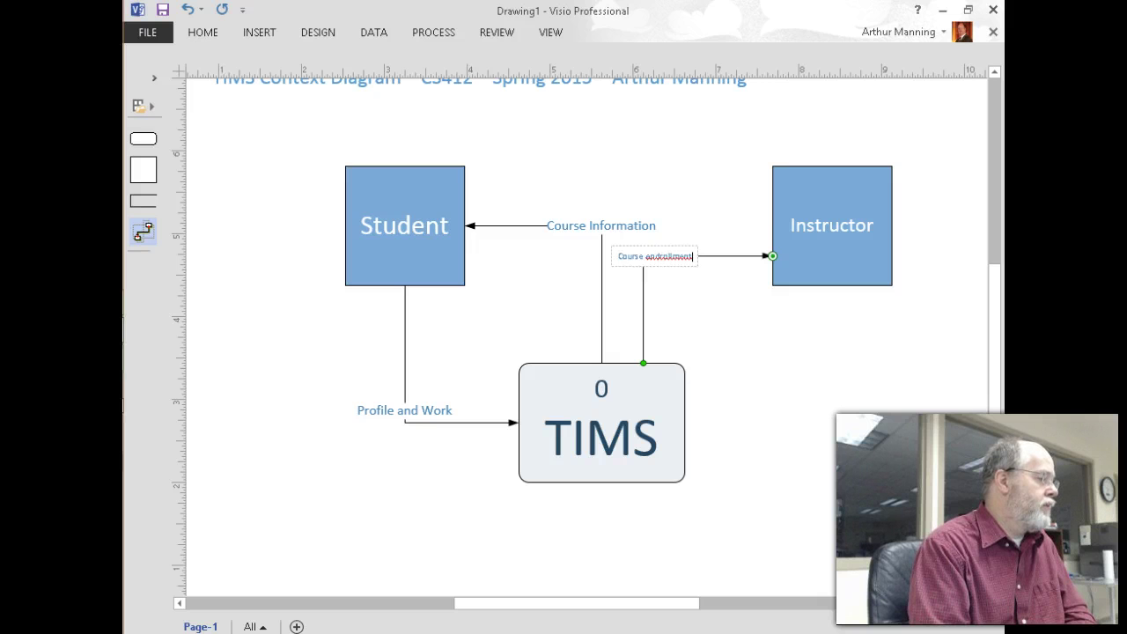
key("BackSpace")
key("BackSpace")
key("BackSpace")
key("BackSpace")
key("BackSpace")
key("BackSpace")
key("BackSpace")
key("BackSpace")
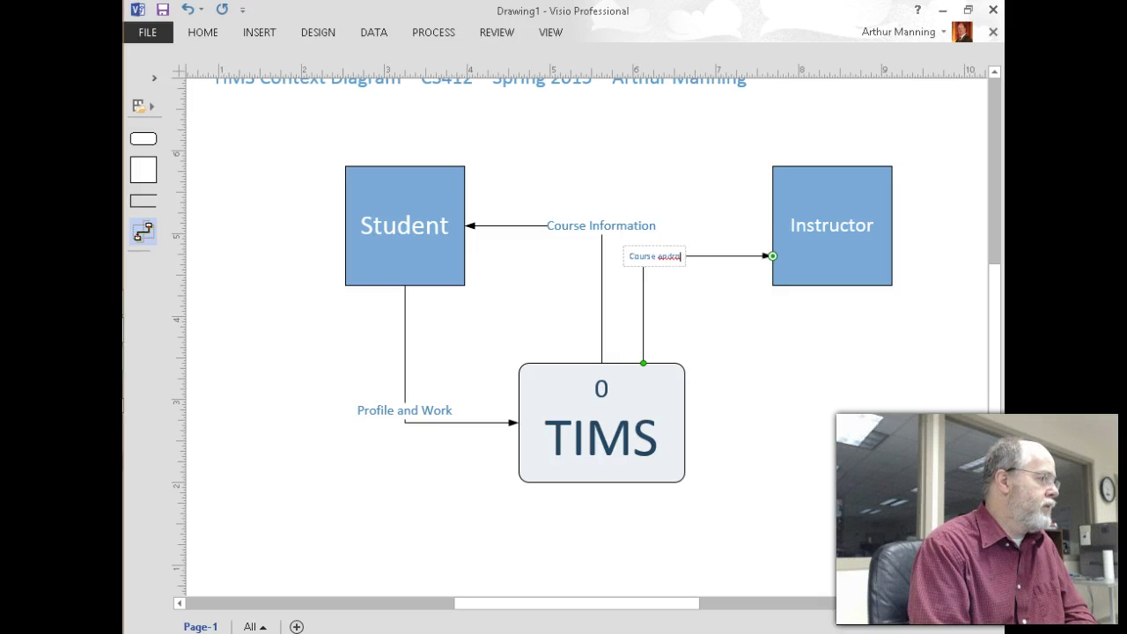
type("d")
key("BackSpace")
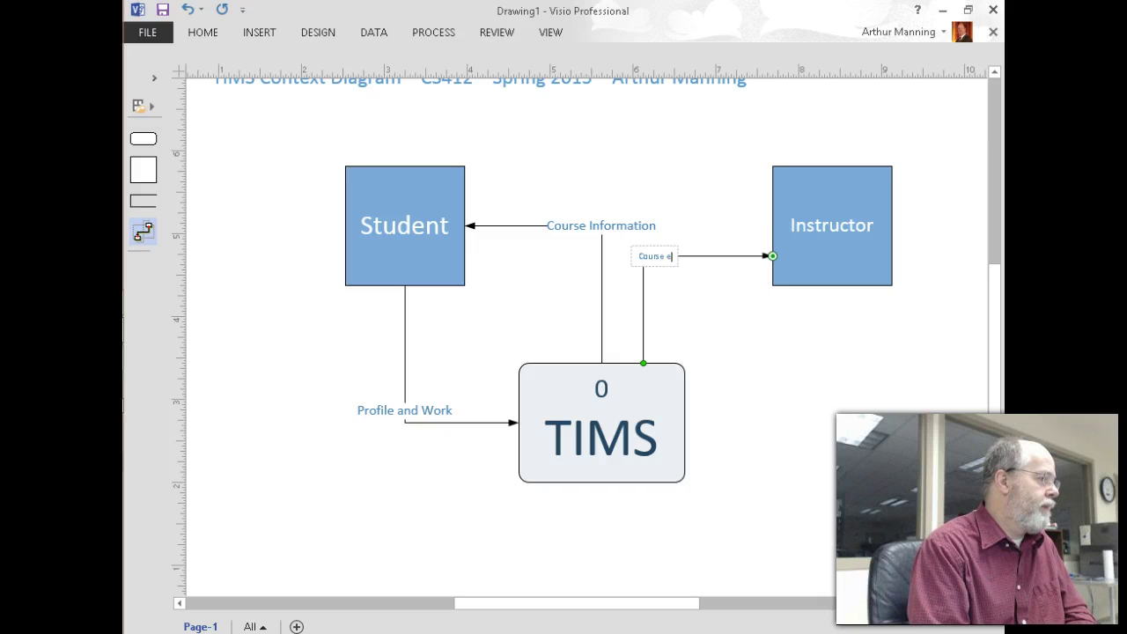
type("rollment")
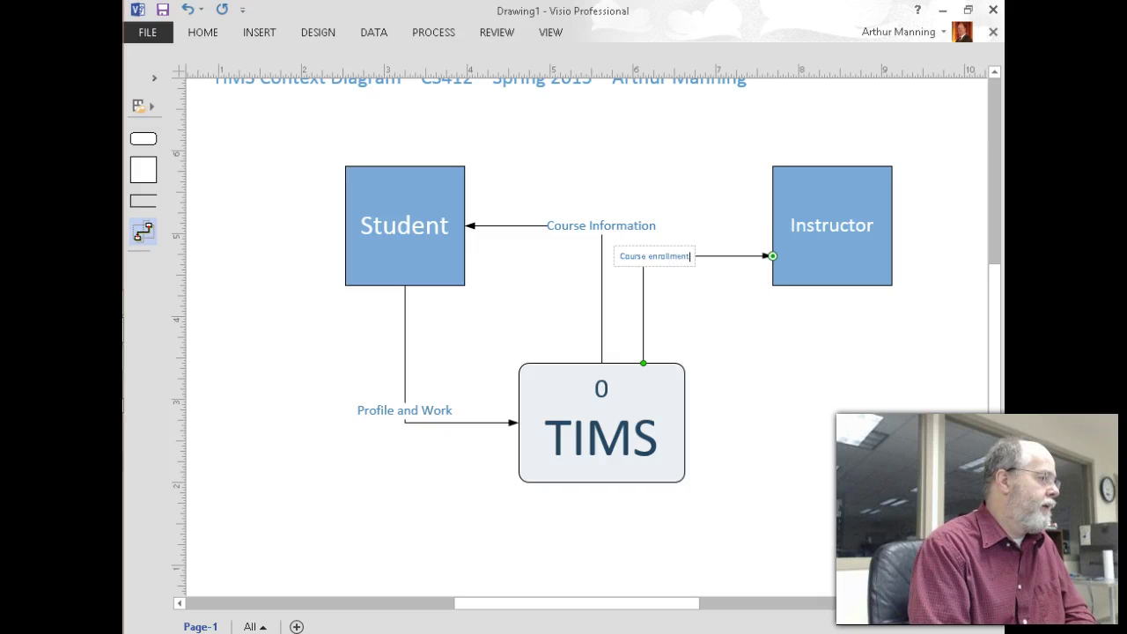
type(" and content")
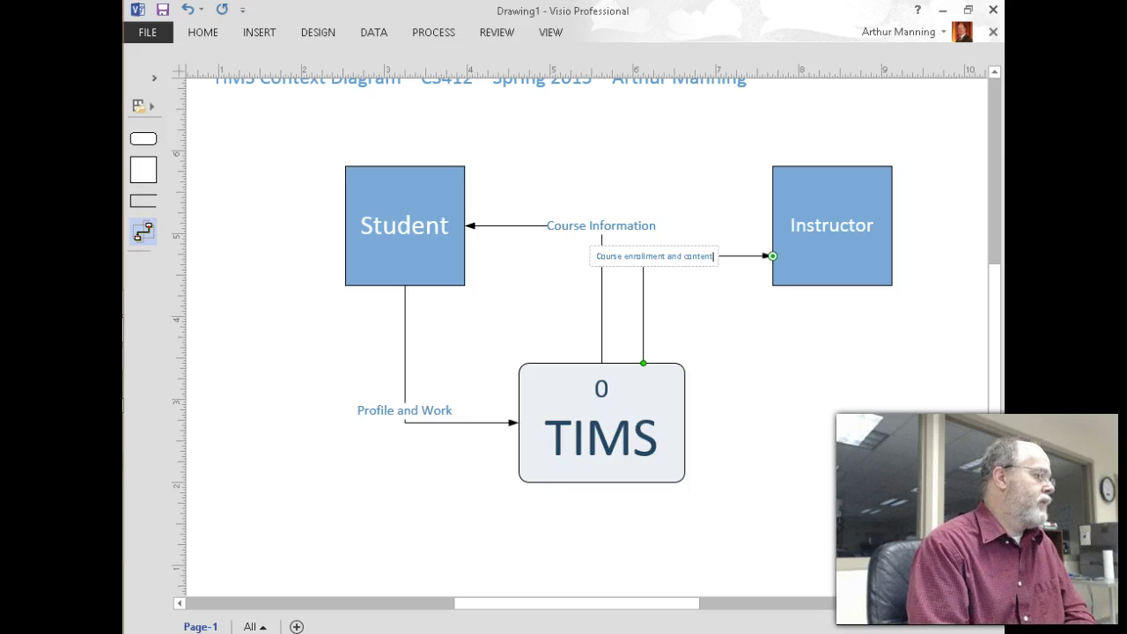
left_click(678, 299)
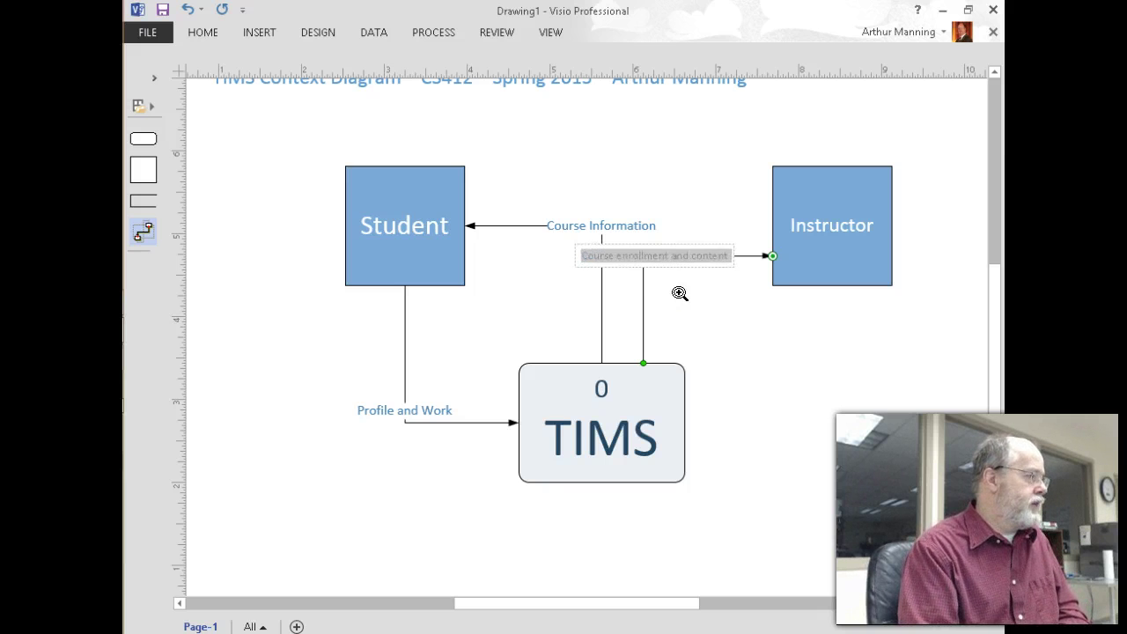
left_click(718, 310)
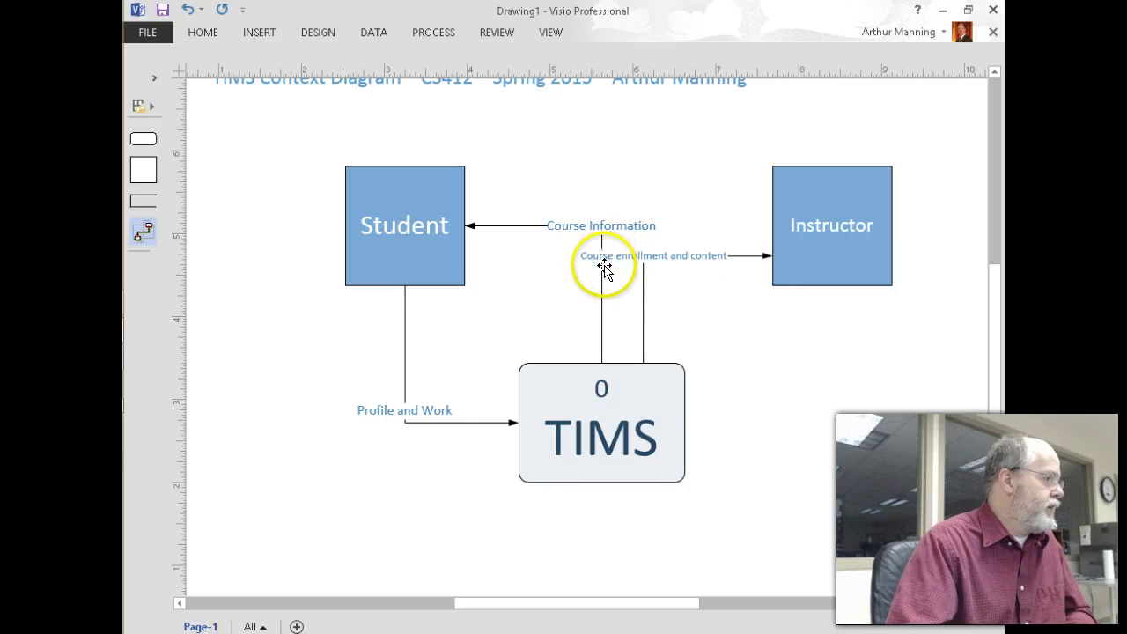
- Shift Student slightly left and reposition Instructor until the two boxes sit level
left_click_drag(853, 249, 893, 290)
left_click_drag(909, 249, 870, 185)
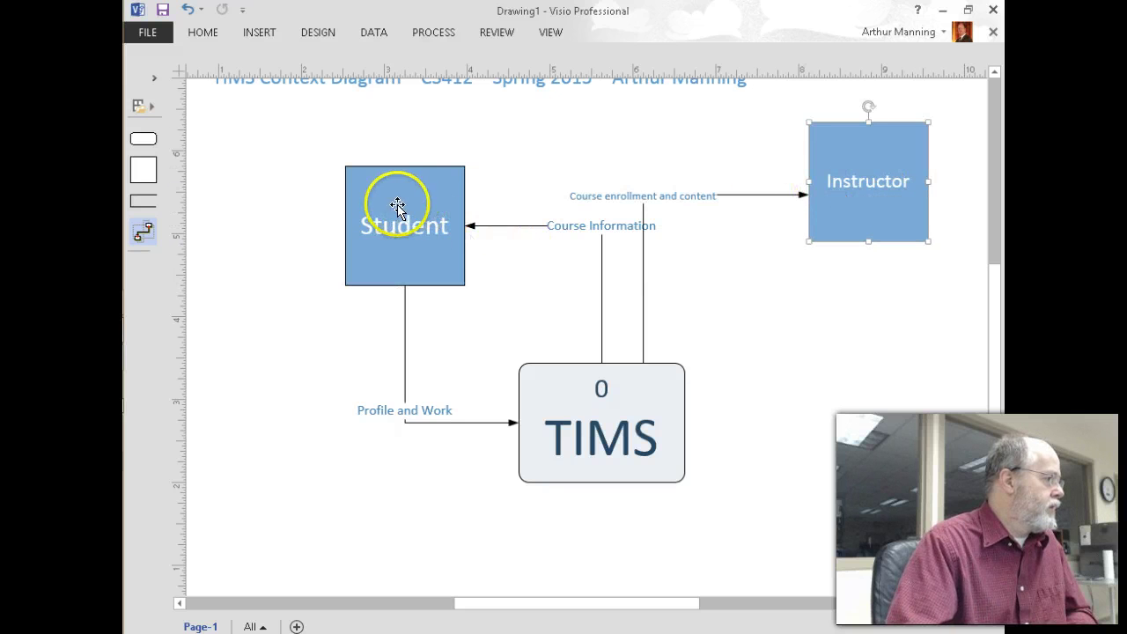
left_click_drag(373, 204, 331, 204)
left_click_drag(811, 187, 810, 189)
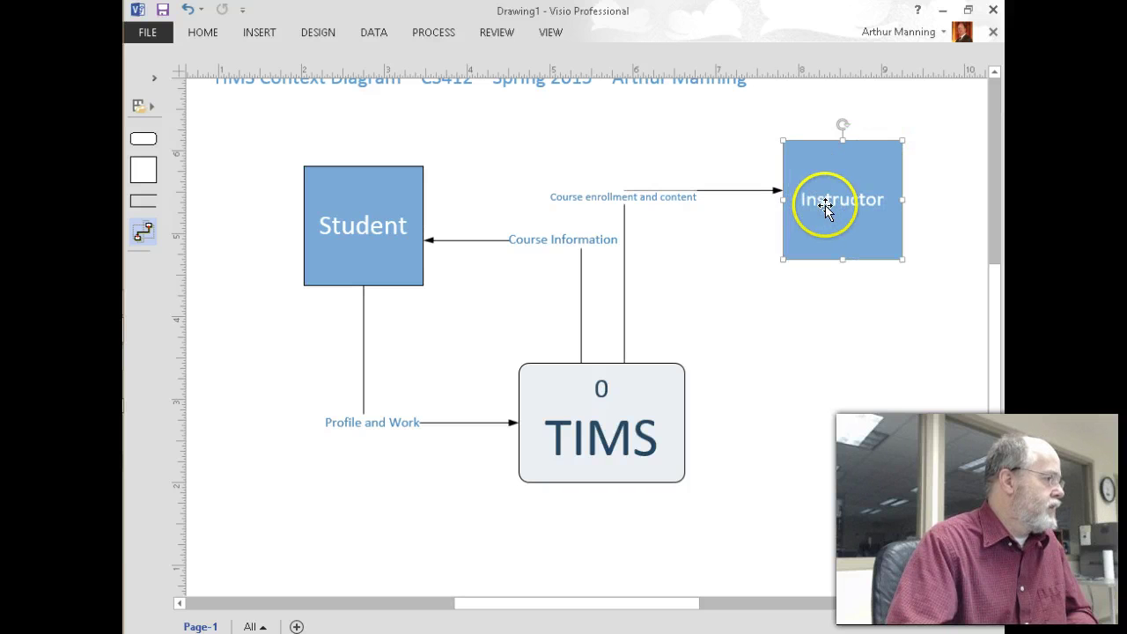
left_click_drag(826, 205, 825, 218)
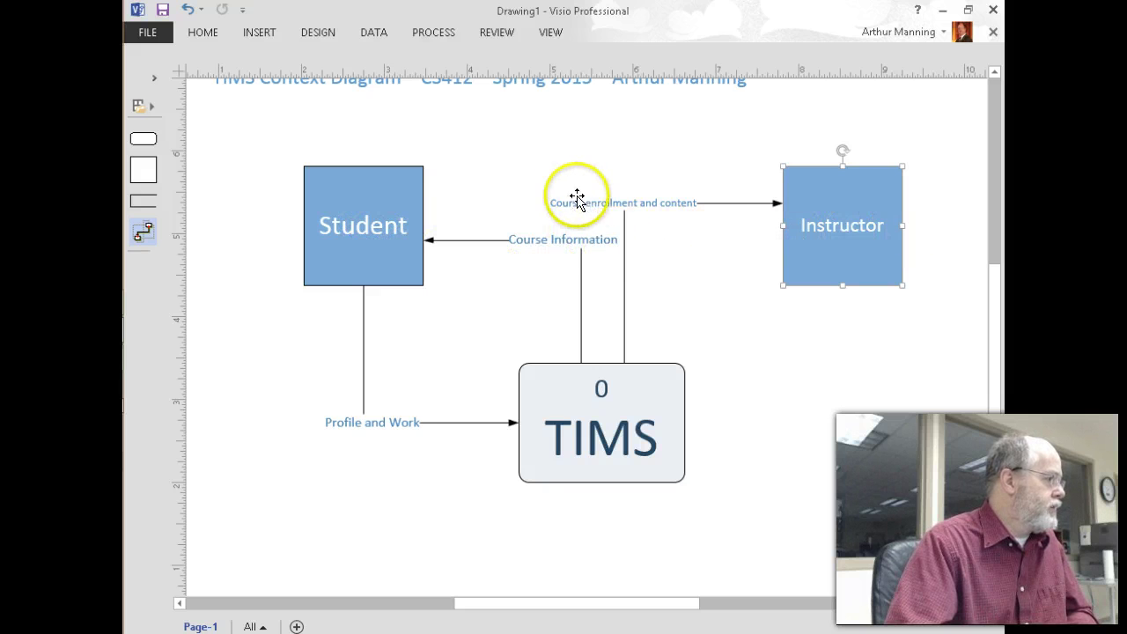
- Rewrap the TIMS-to-Instructor label onto two lines, 'Course enrollment' above 'and content'
double_click(624, 202)
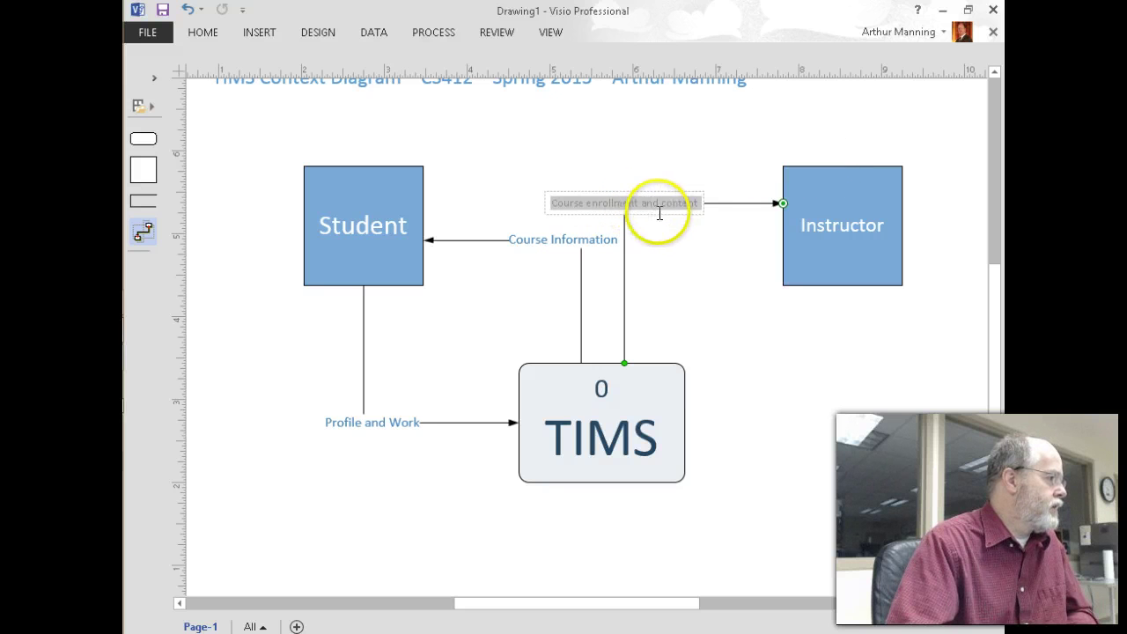
key("Escape")
left_click(640, 203)
left_click(658, 215)
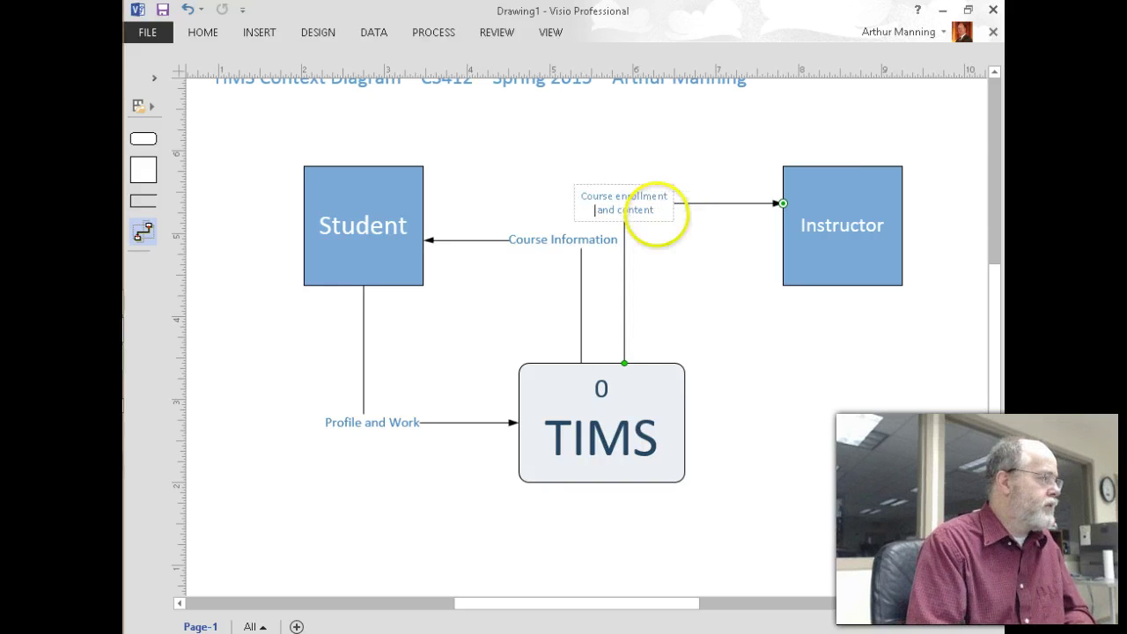
left_click(710, 312)
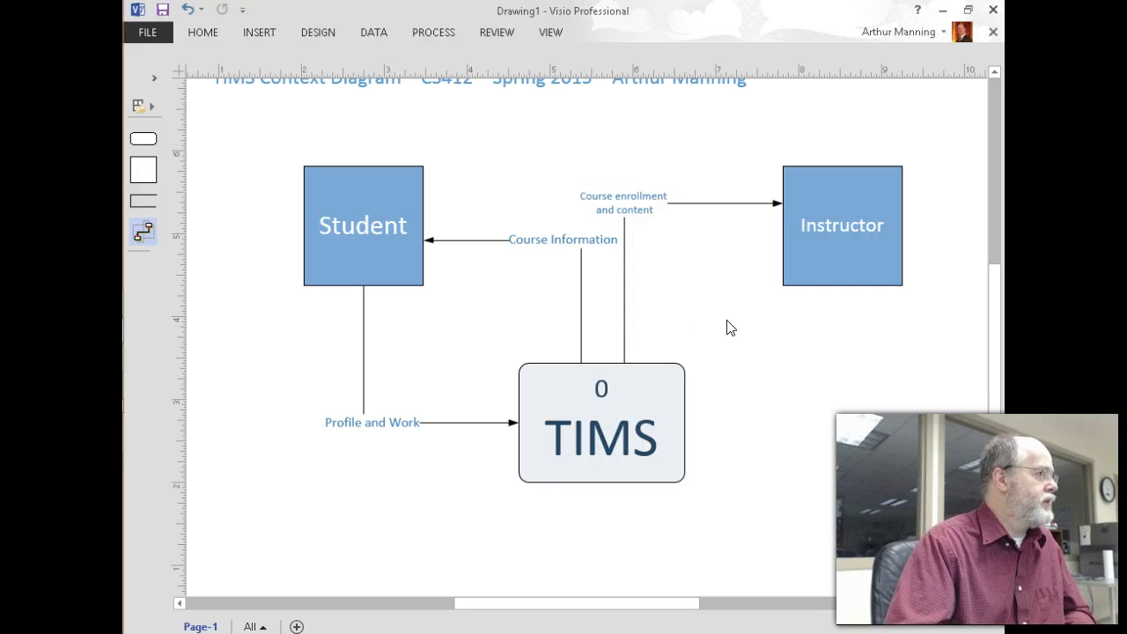
left_click(722, 329)
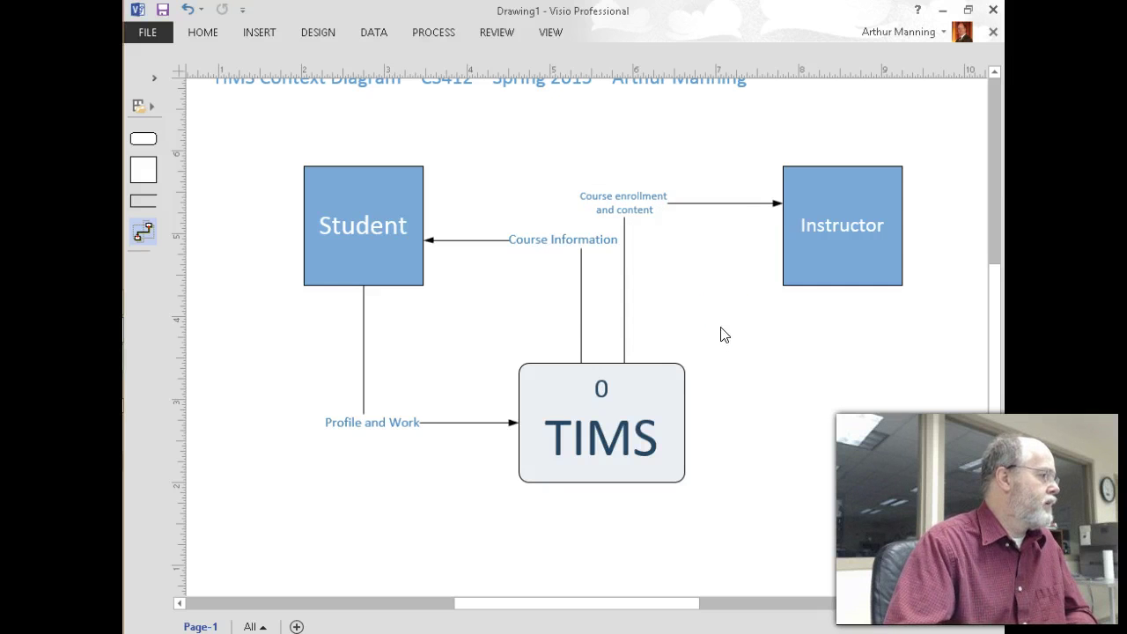
left_click(724, 337)
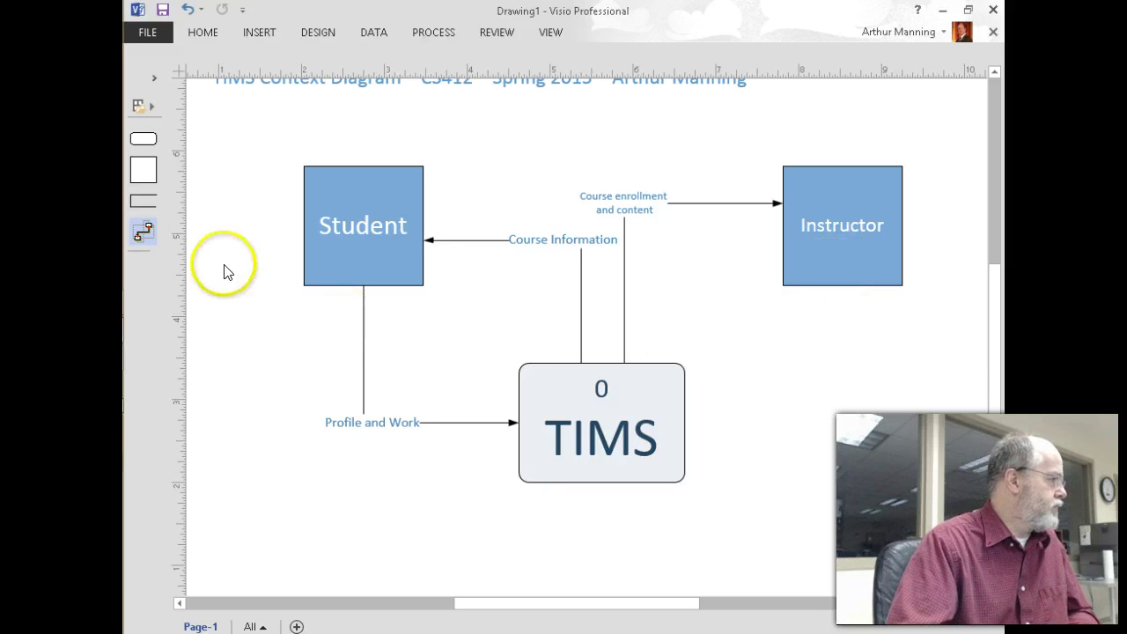
left_click(143, 231)
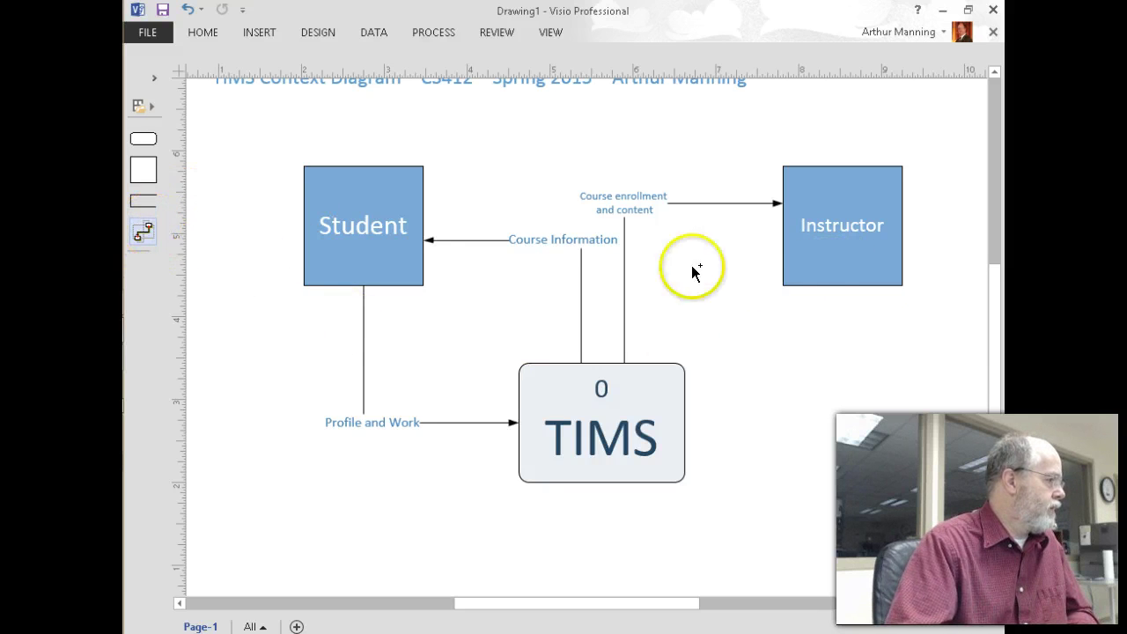
- Draw a new flow from Instructor into TIMS
left_click_drag(768, 379, 851, 407)
left_click_drag(770, 378, 841, 277)
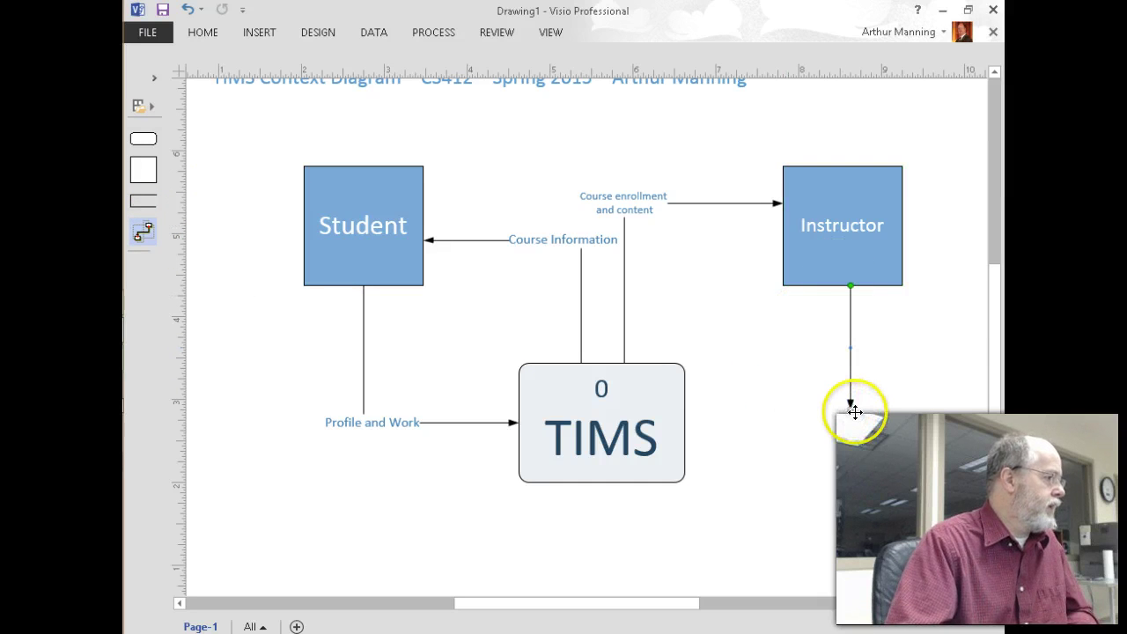
left_click_drag(851, 405, 638, 399)
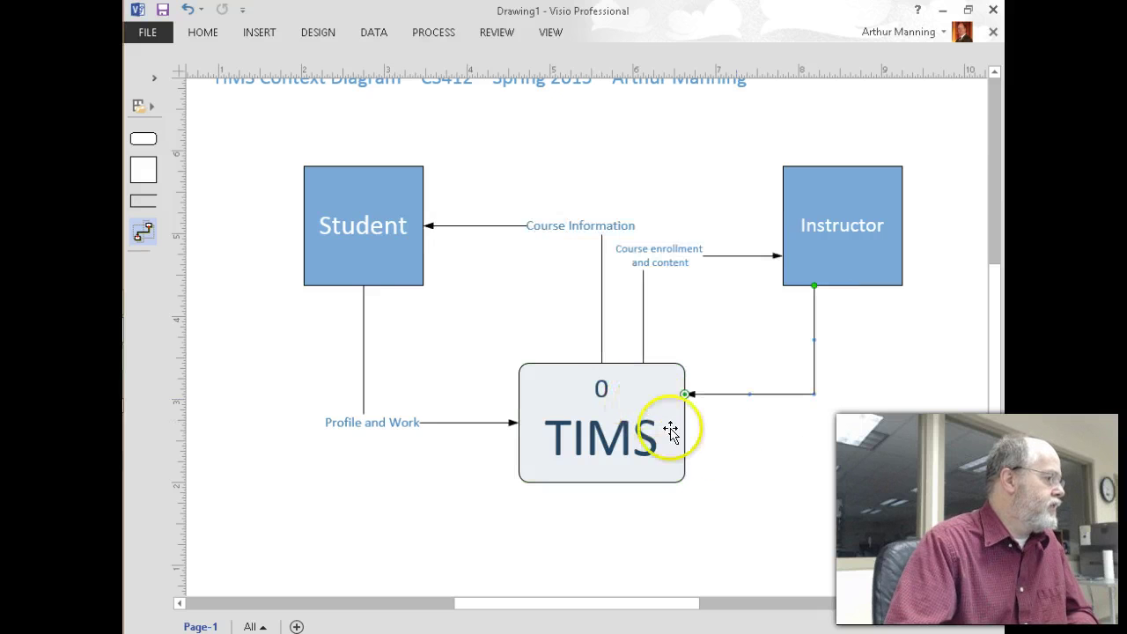
- Change the TIMS-to-Instructor label to read 'Course enrollment and results'
double_click(665, 263)
mouse_move(674, 262)
left_mouse_down()
mouse_move(692, 261)
mouse_move(652, 264)
left_mouse_up()
left_click(695, 261)
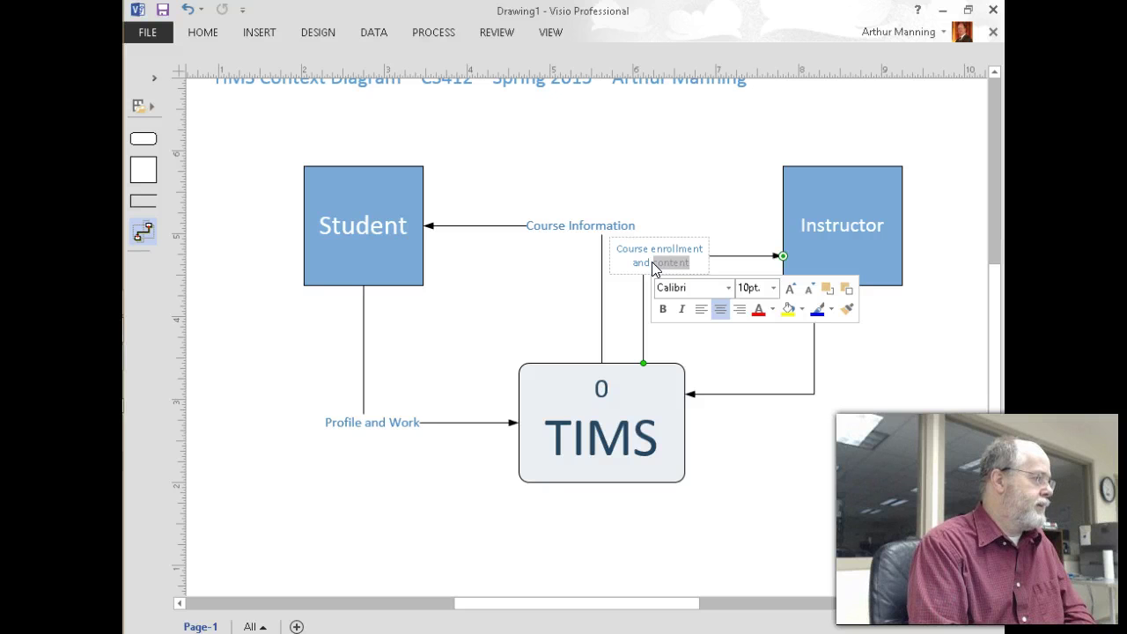
type("results")
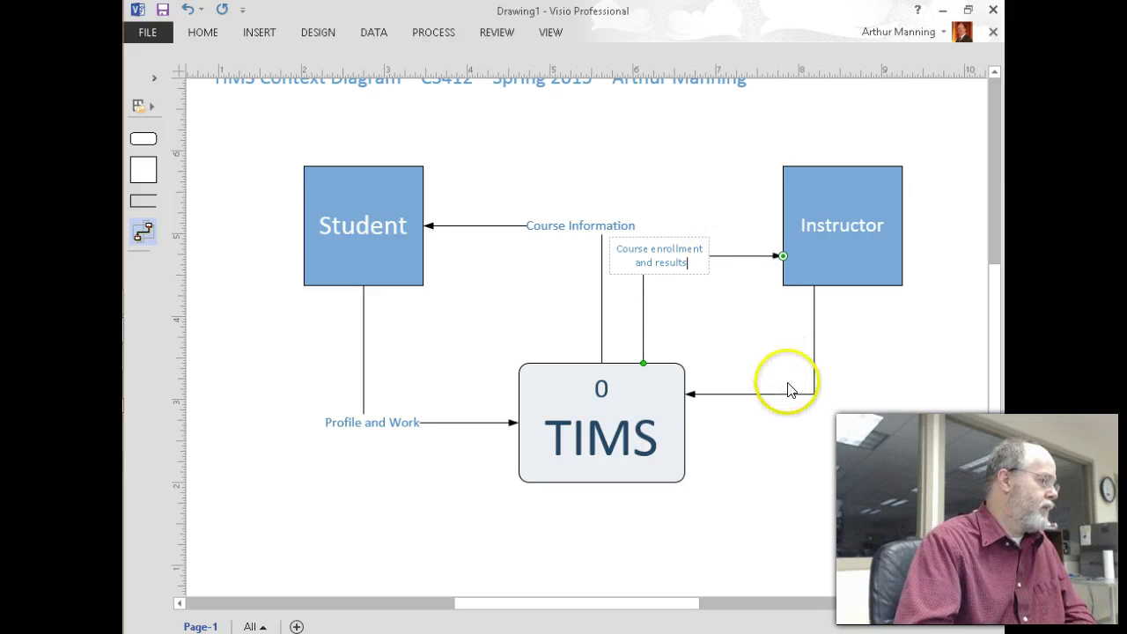
left_click(786, 392)
left_click(786, 396)
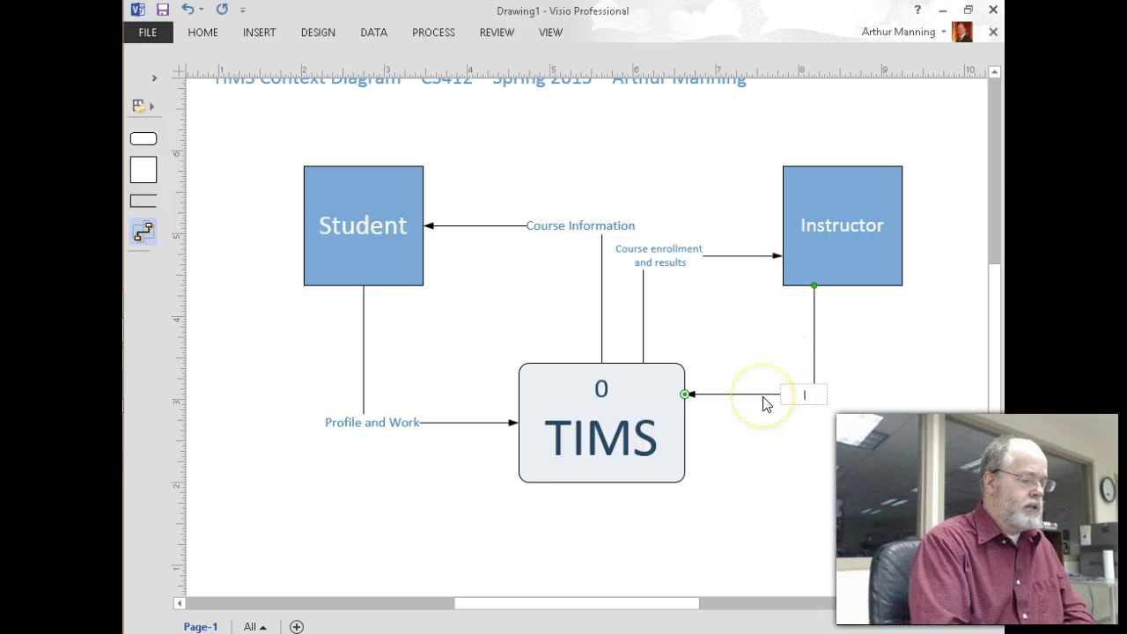
- Reroute the Instructor-to-TIMS flow lower and right and label it 'Course Design And Assessments'
left_click_drag(804, 394, 833, 423)
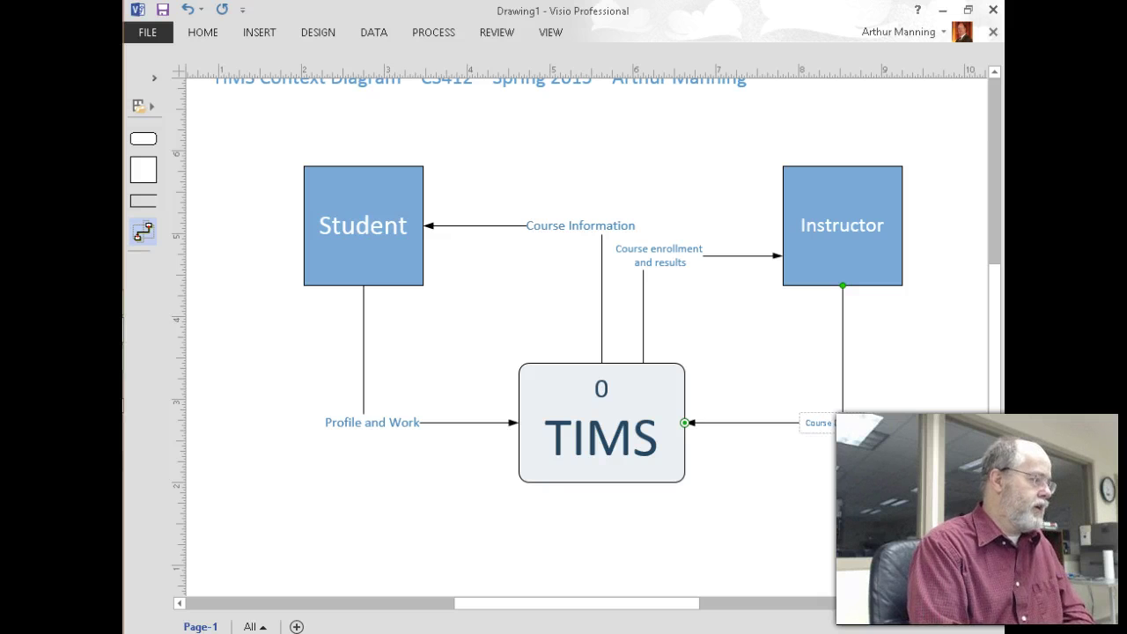
double_click(832, 427)
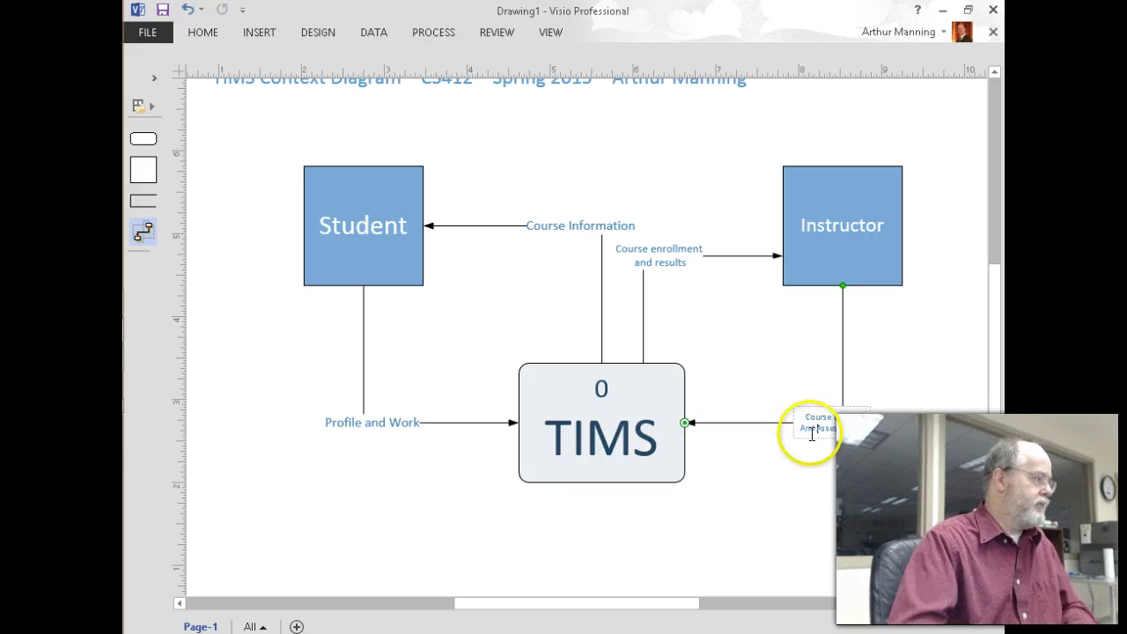
left_click(837, 444)
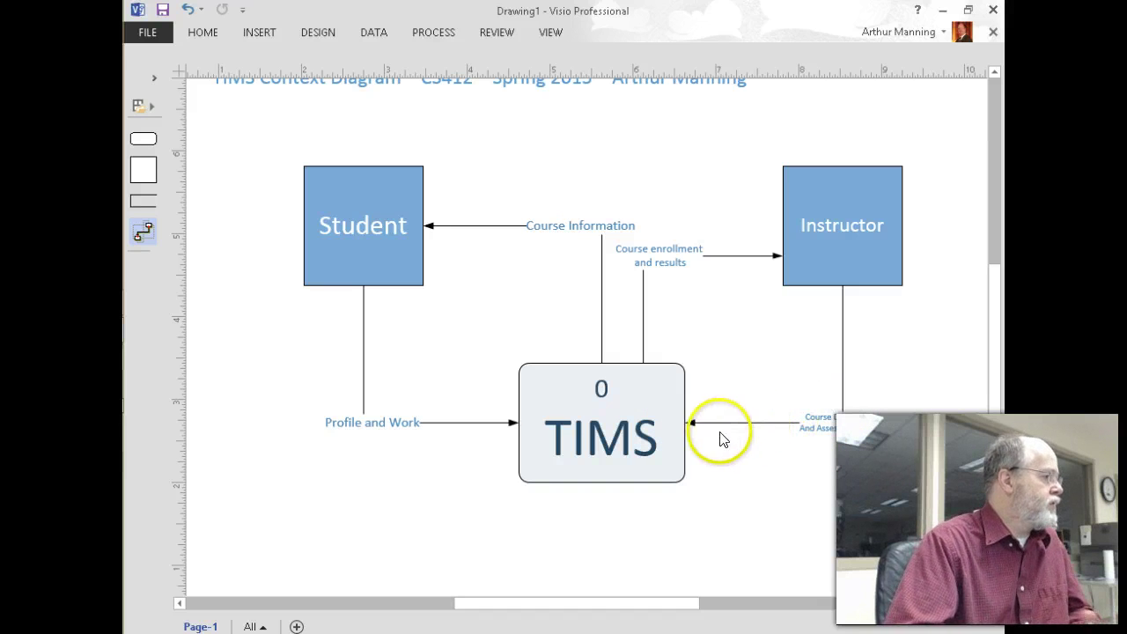
scroll(754, 464, "down", 1)
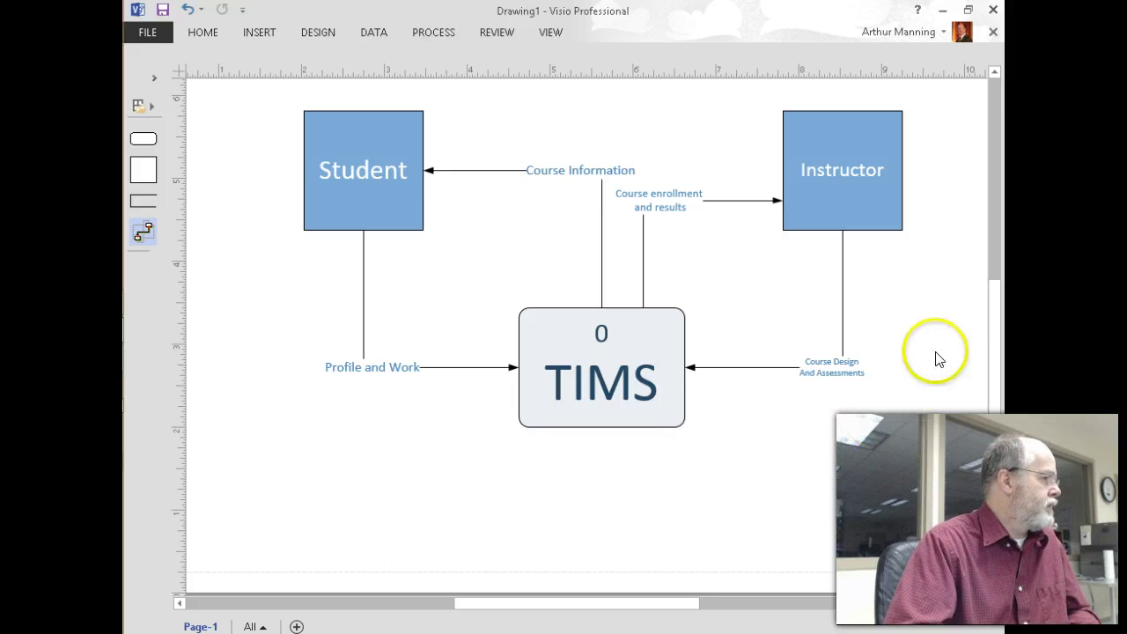
- Nudge shapes around TIMS slightly up on the page
left_click_drag(991, 339, 976, 296)
left_click_drag(622, 428, 611, 396)
left_click(799, 526)
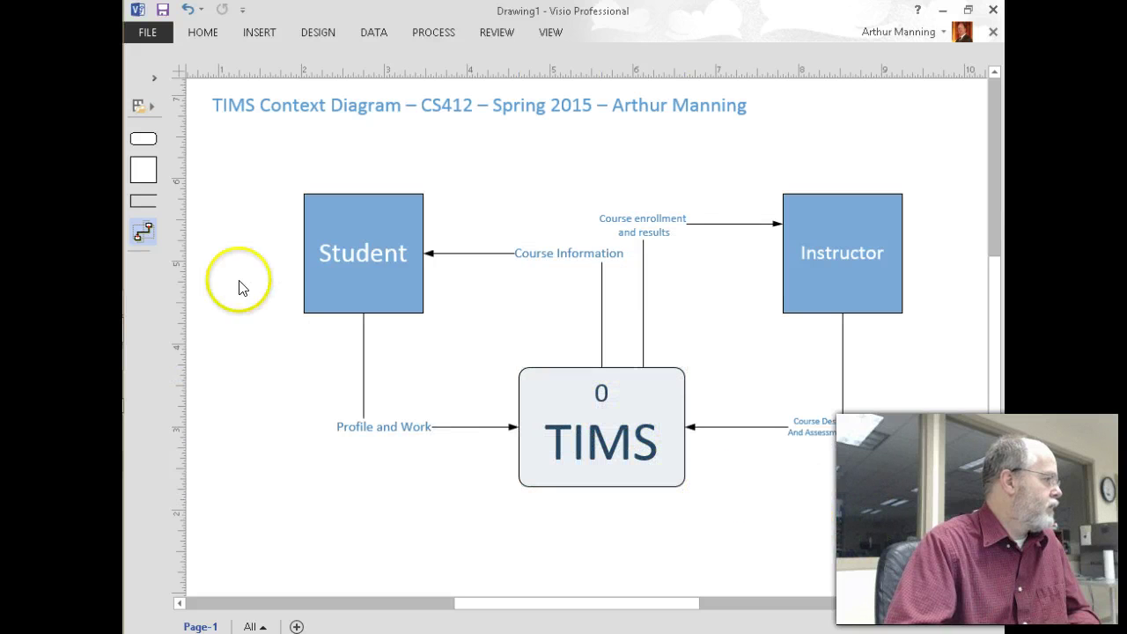
- Add a blue rectangle below Student labelled 'Admin' in enlarged text
left_click_drag(142, 172, 393, 557)
scroll(400, 522, "down", 3)
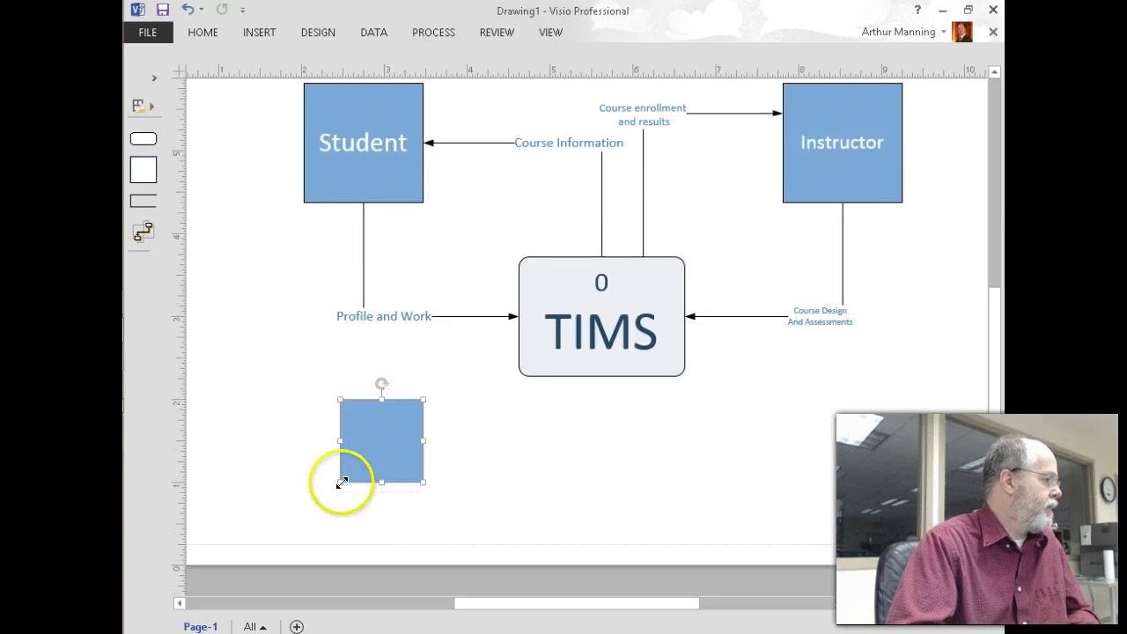
left_click_drag(303, 495, 300, 499)
type("Admin")
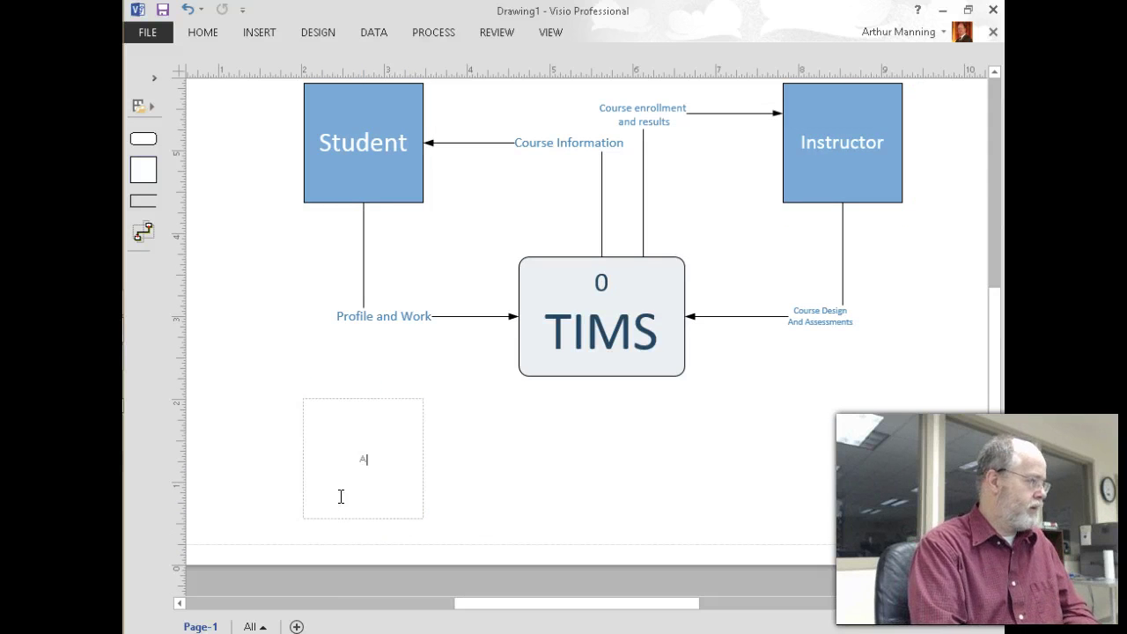
key("ctrl+a")
key("ctrl+shift+period")
key("ctrl+shift+period")
key("ctrl+shift+period")
key("ctrl+shift+period")
left_click(393, 486)
left_click(467, 498)
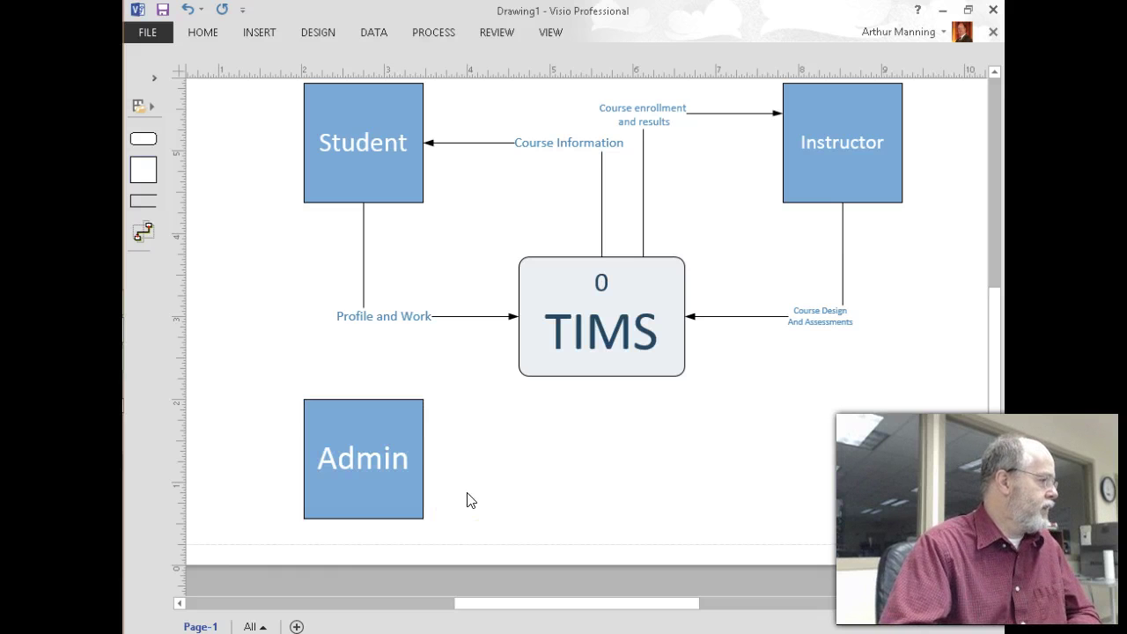
left_click(290, 393)
left_click(391, 386)
left_click(124, 157)
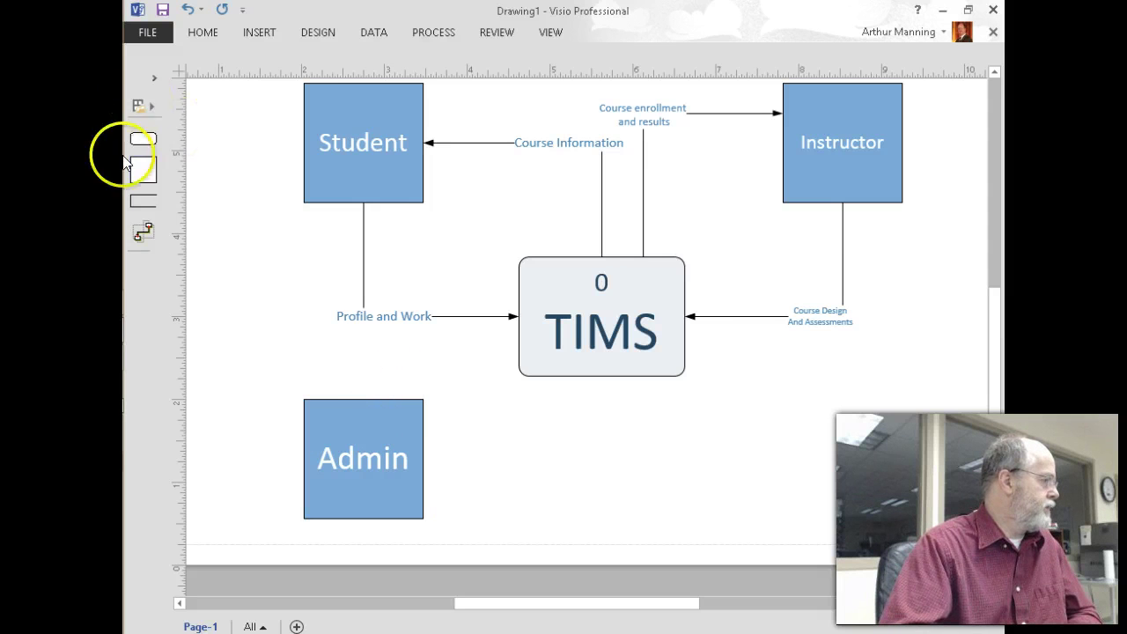
- Draw a flow from Admin into TIMS labelled 'System Configuraion'
left_click(141, 236)
left_click_drag(390, 385, 370, 407)
left_click_drag(487, 373, 605, 332)
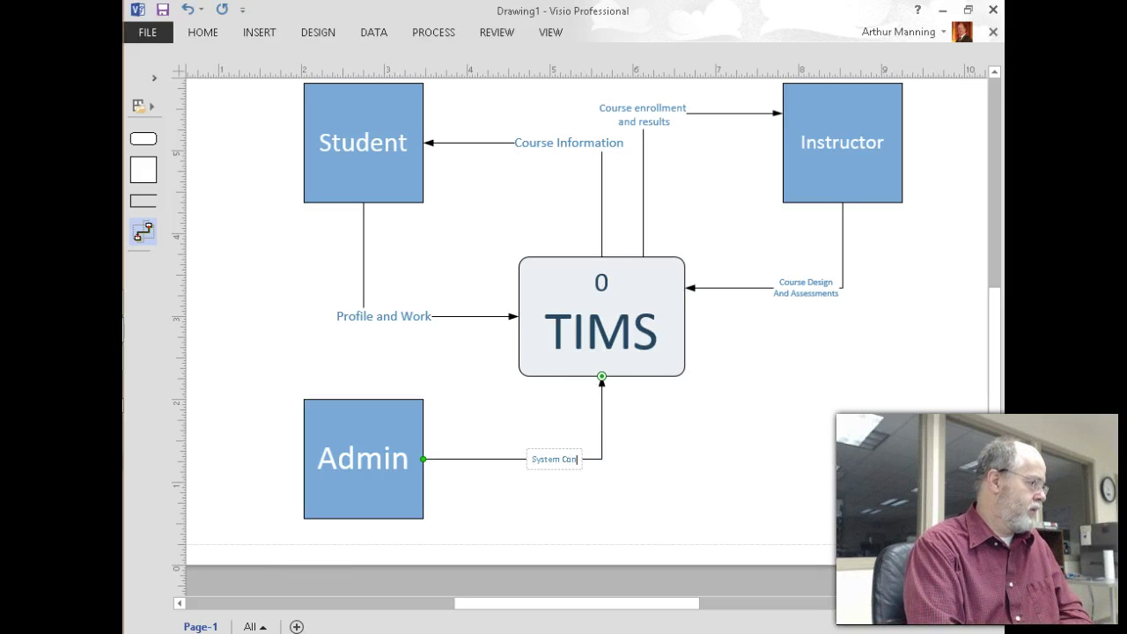
type("ion")
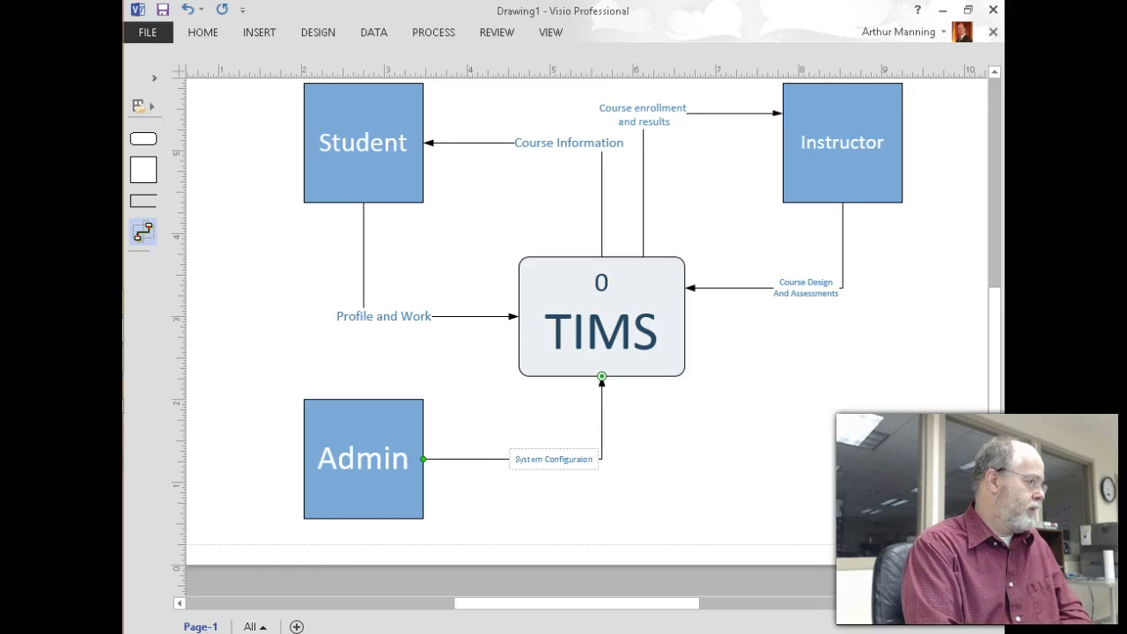
key("ctrl+a")
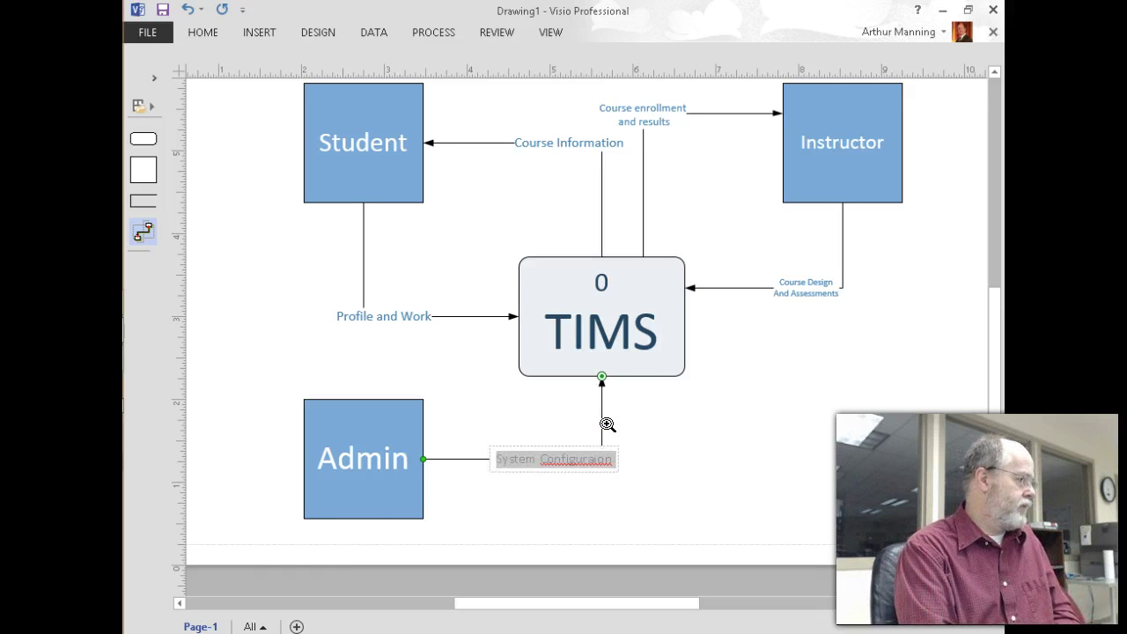
- Insert the missing 't' so the label reads 'System Configuration'
left_click(589, 465)
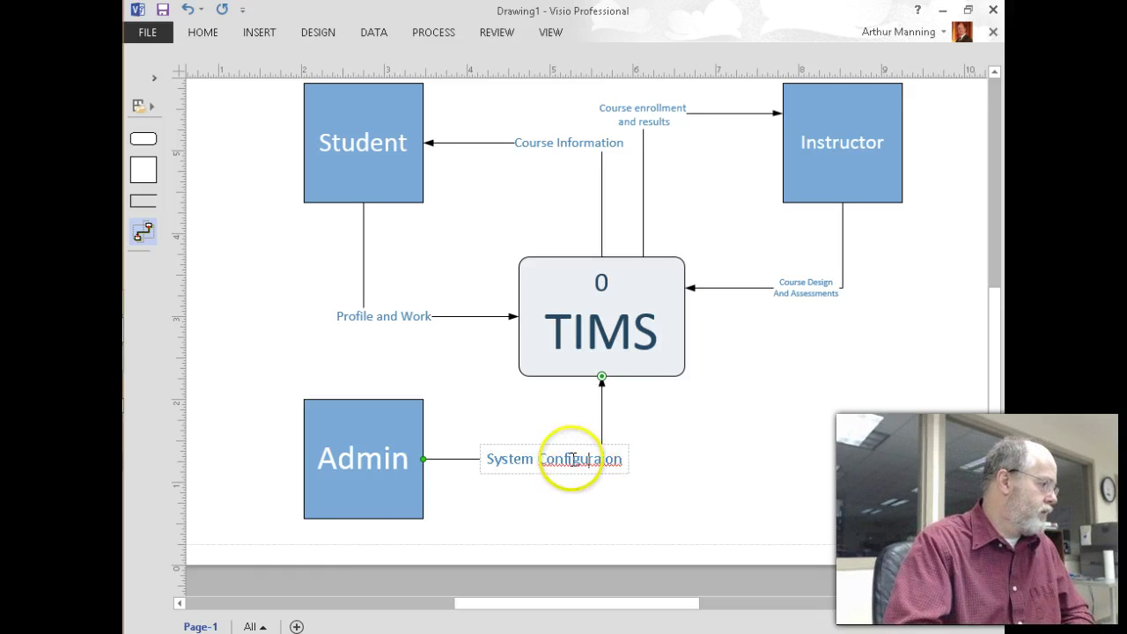
left_click(605, 465)
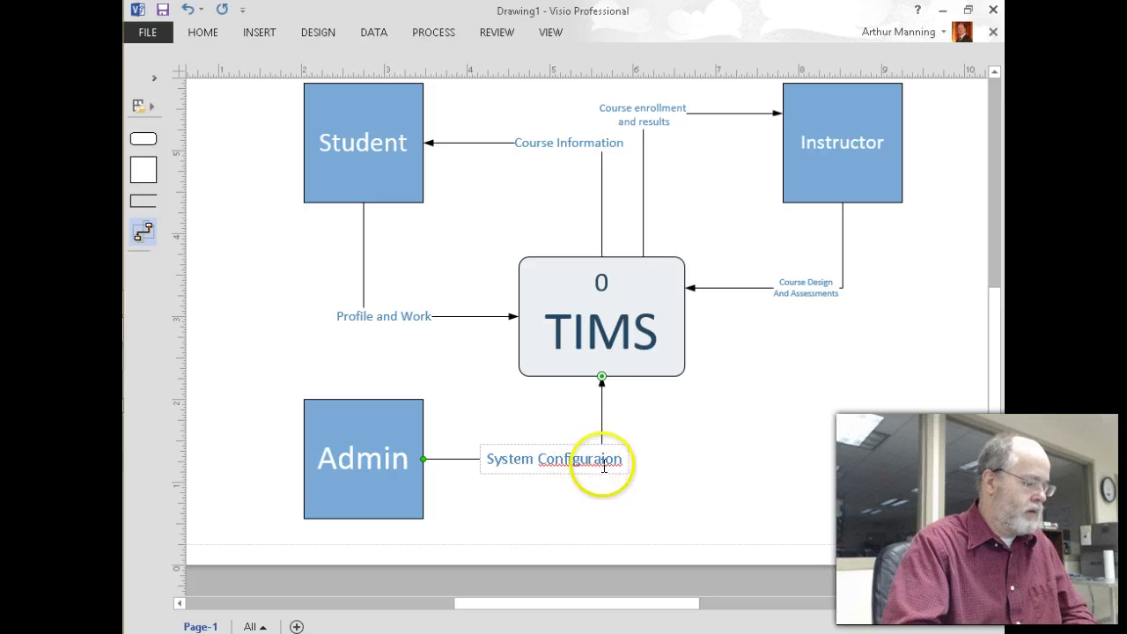
type("t")
left_click(670, 496)
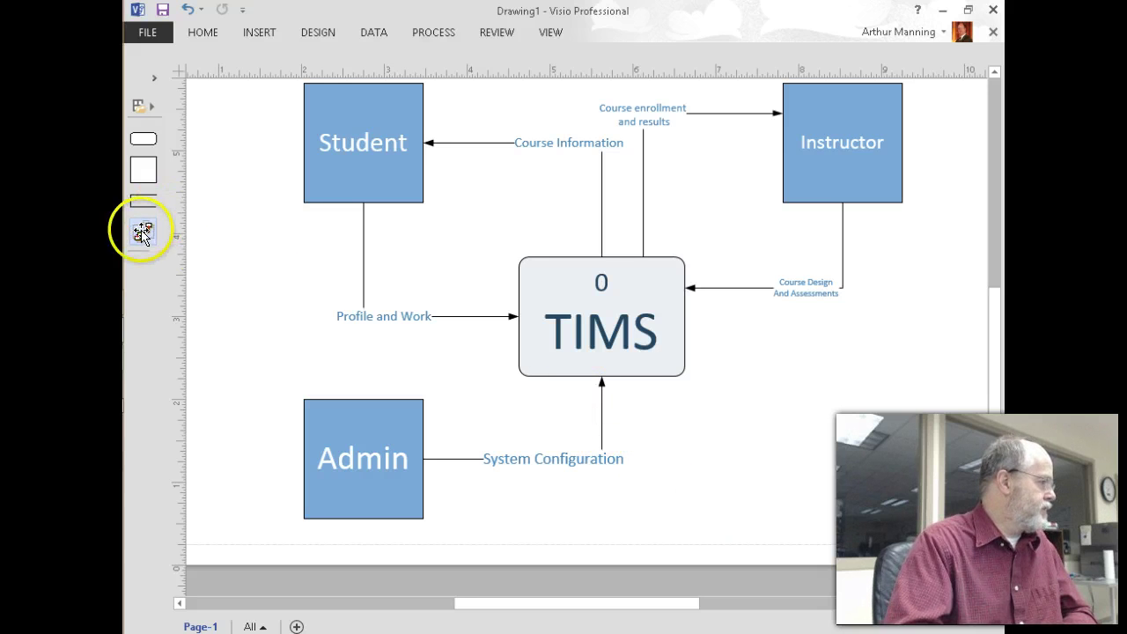
- Draw a flow from TIMS down into Admin labelled 'Status' and shrink its label text
left_click_drag(143, 232, 537, 345)
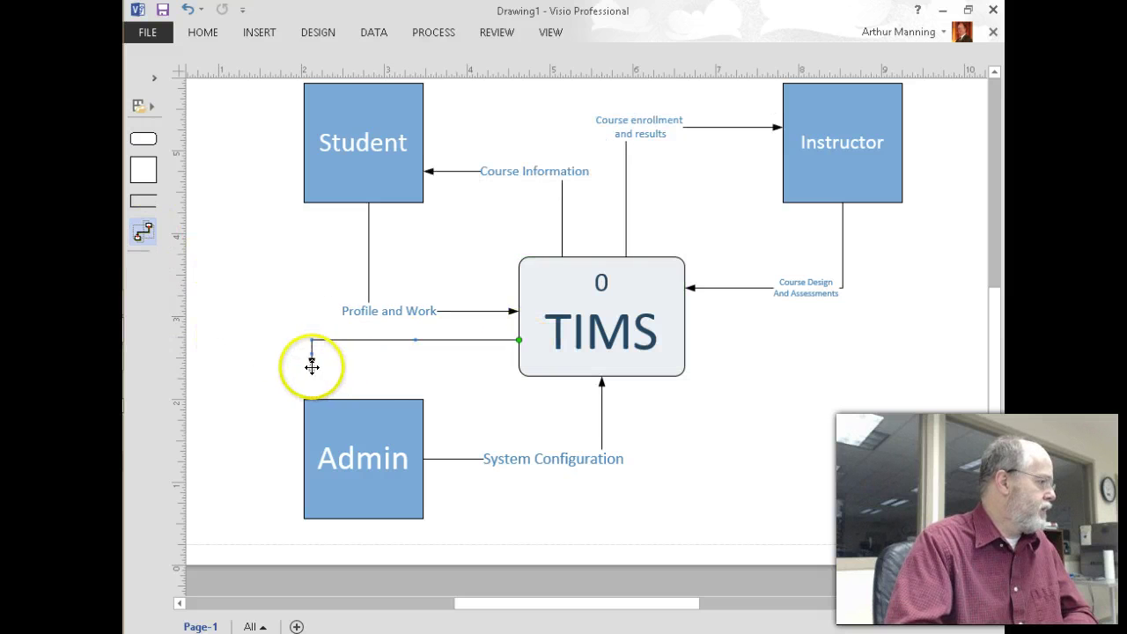
left_click_drag(312, 361, 382, 418)
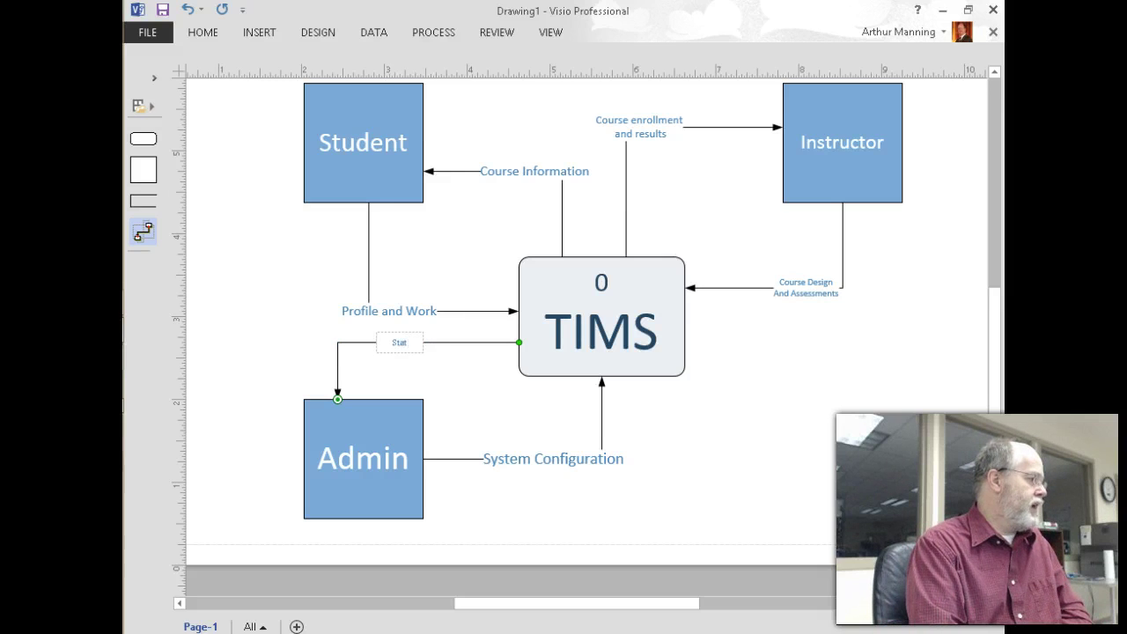
double_click(406, 343)
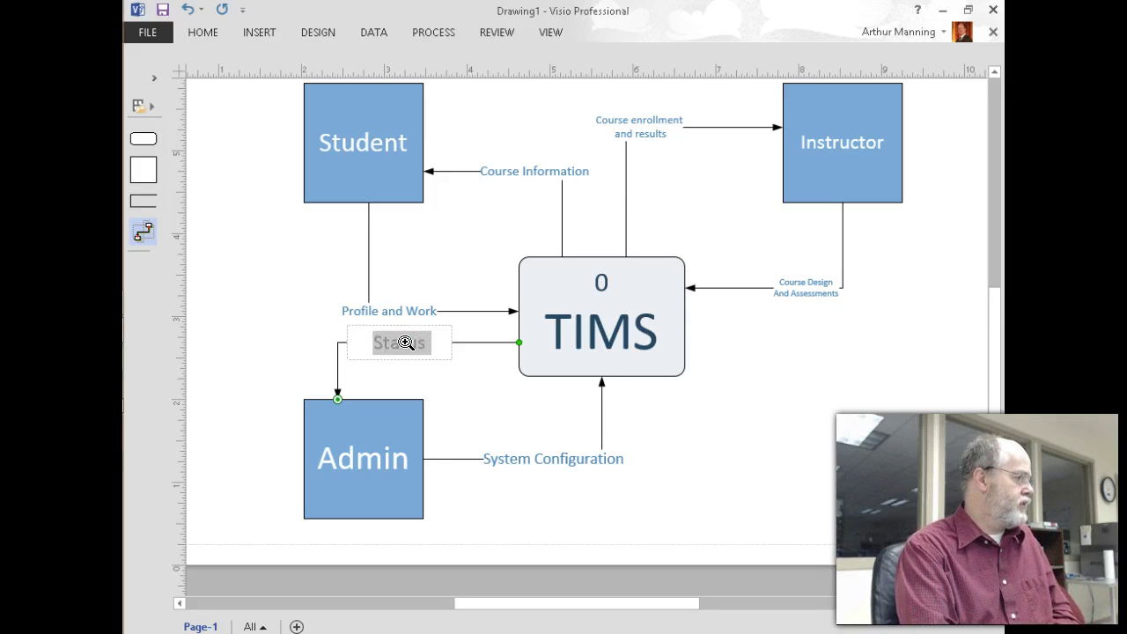
left_click(419, 381)
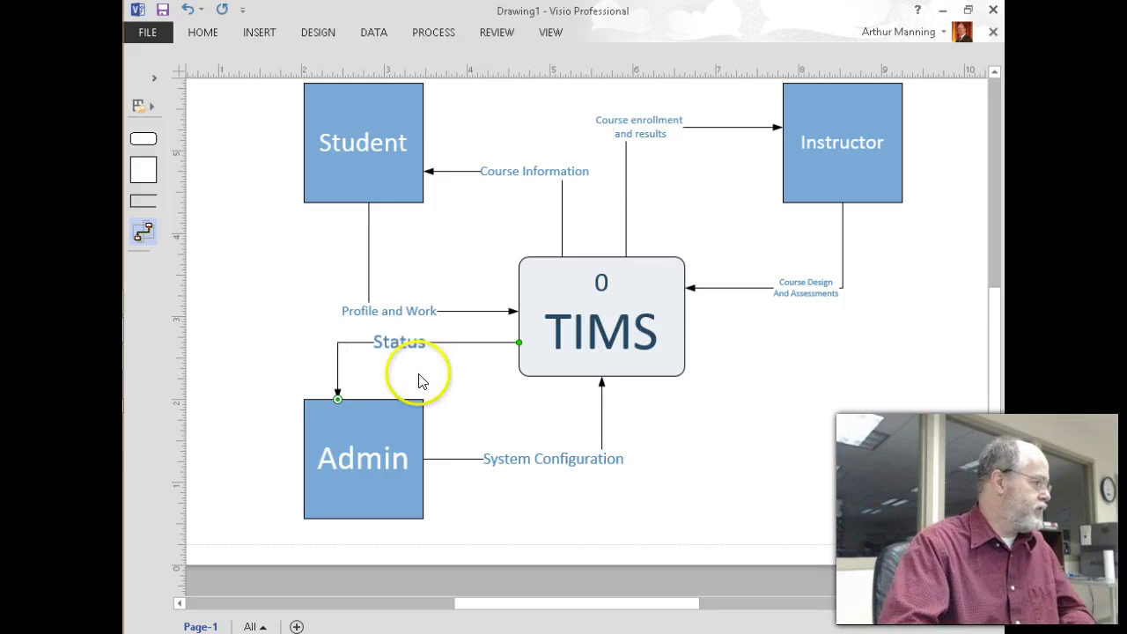
left_click(404, 343)
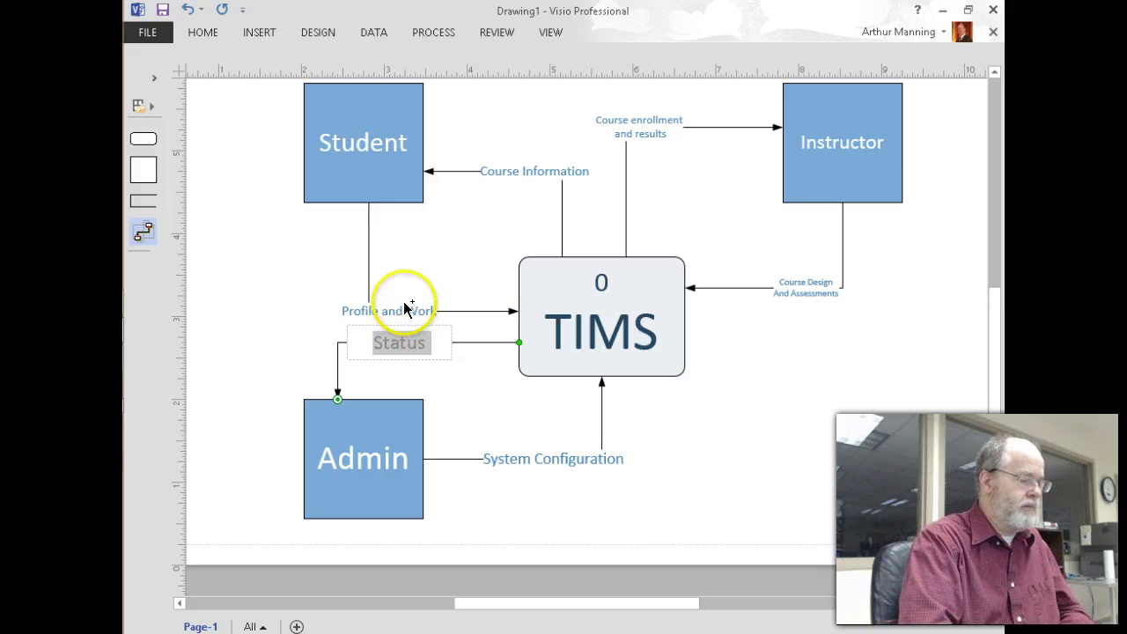
key("ctrl+shift+comma")
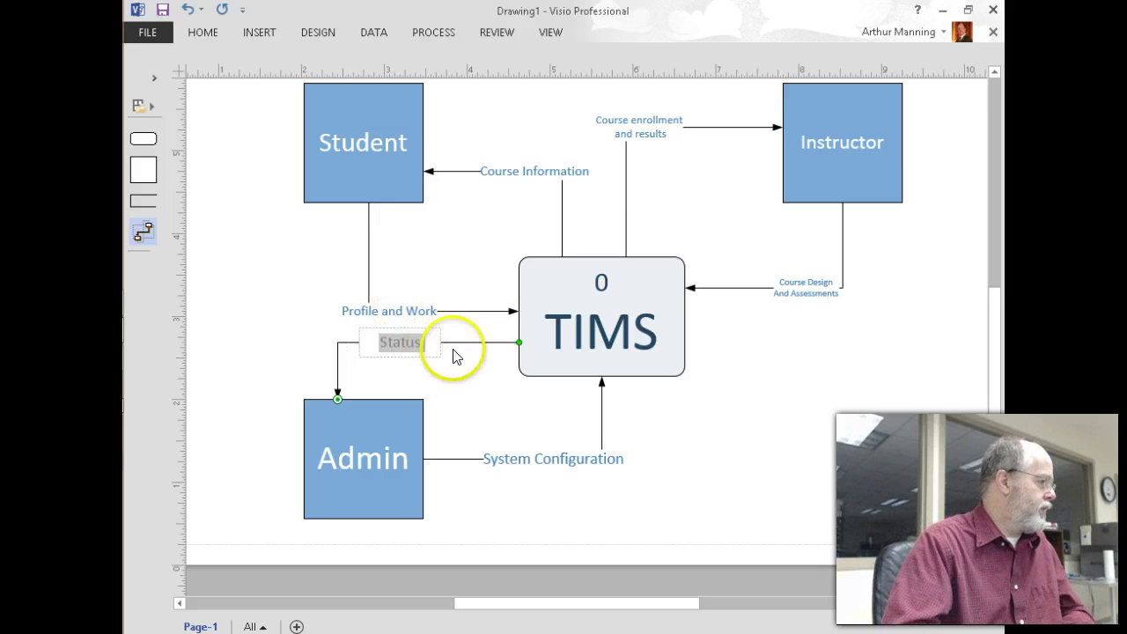
- Set the Profile and Work, Status and Course Information flow labels to 14 pt and pin the ribbon
left_click(435, 312)
left_click(460, 344, "shift")
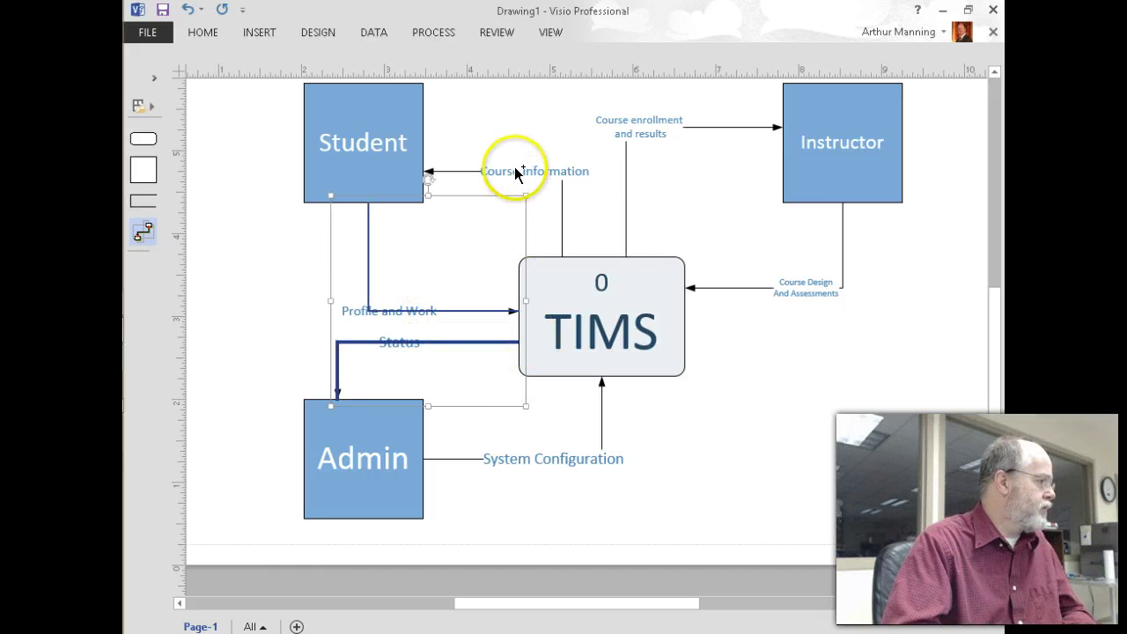
left_click(563, 203, "shift")
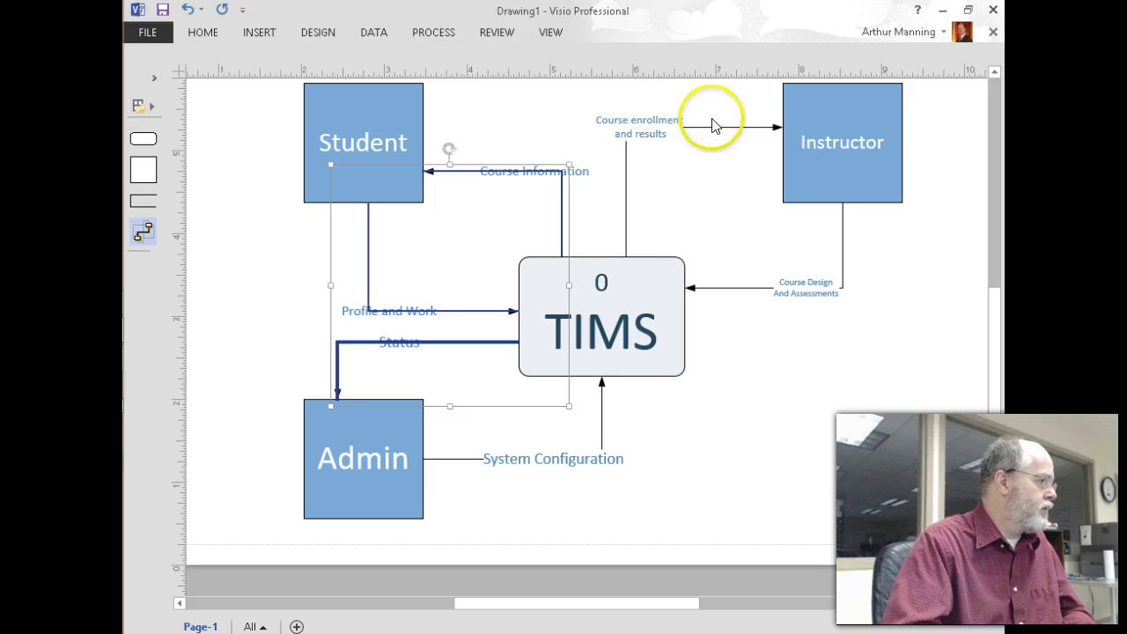
left_click(197, 35)
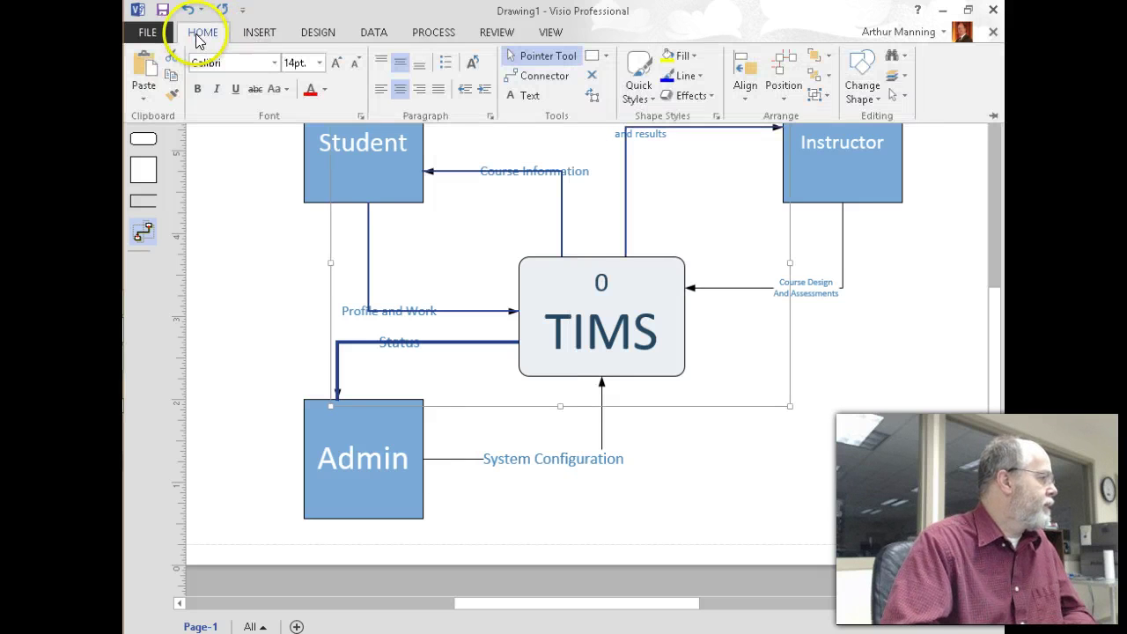
left_click(319, 62)
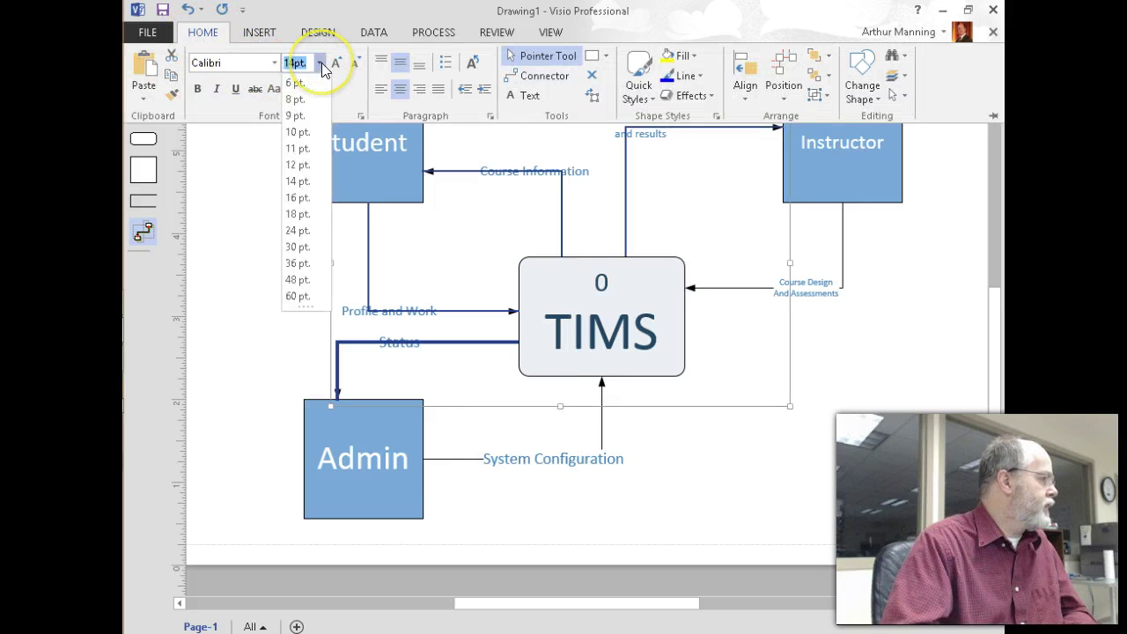
left_click(299, 149)
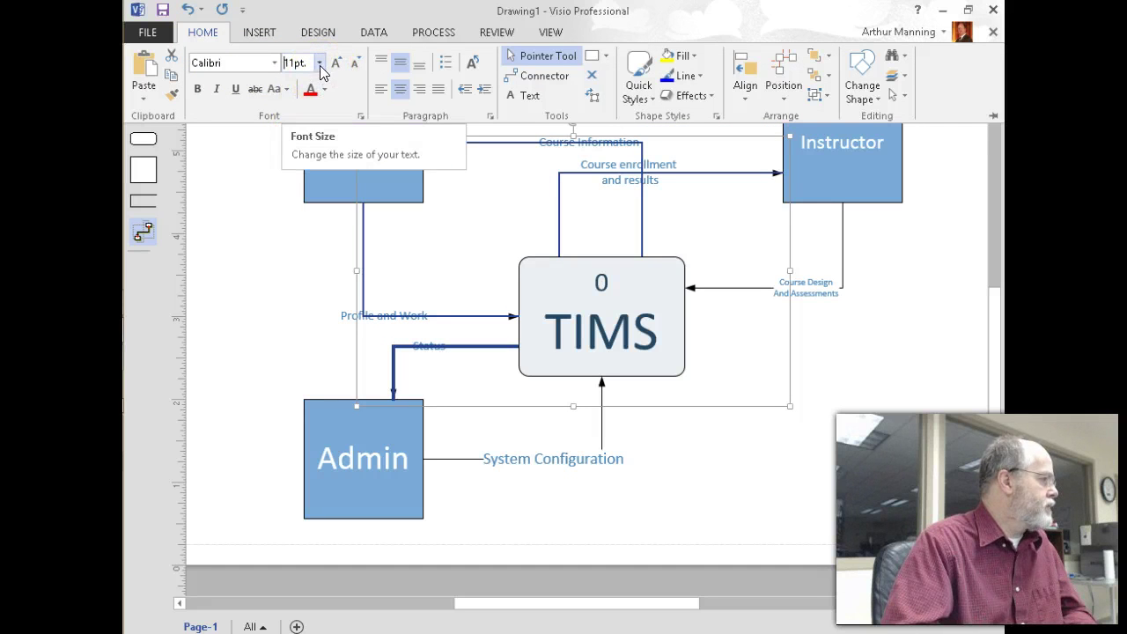
left_click(320, 63)
left_click(297, 181)
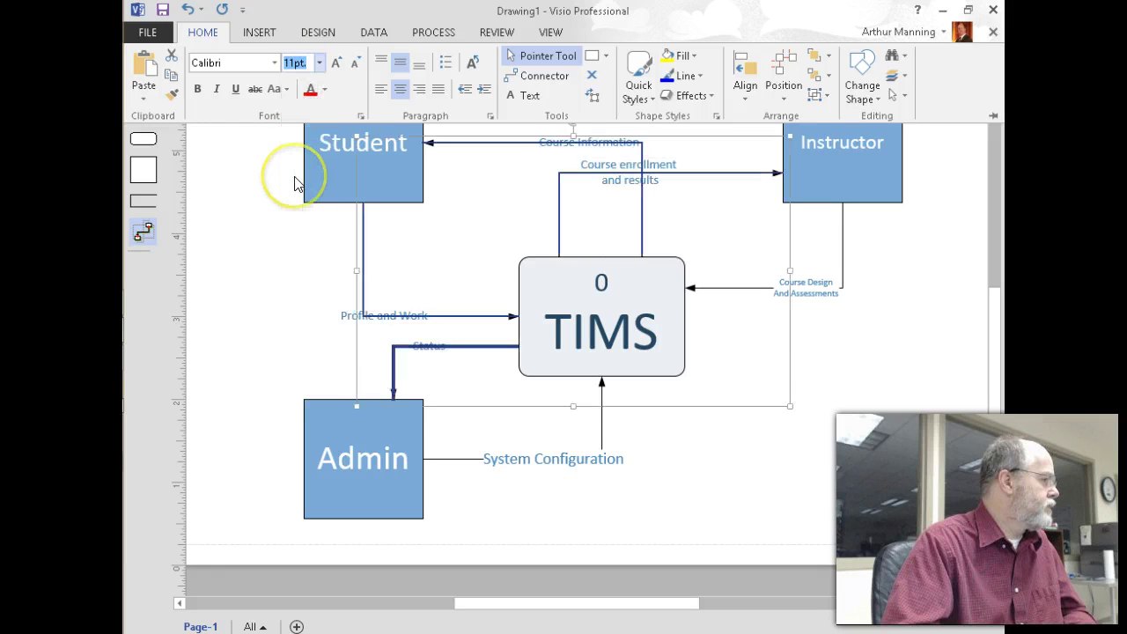
key("ctrl+F1")
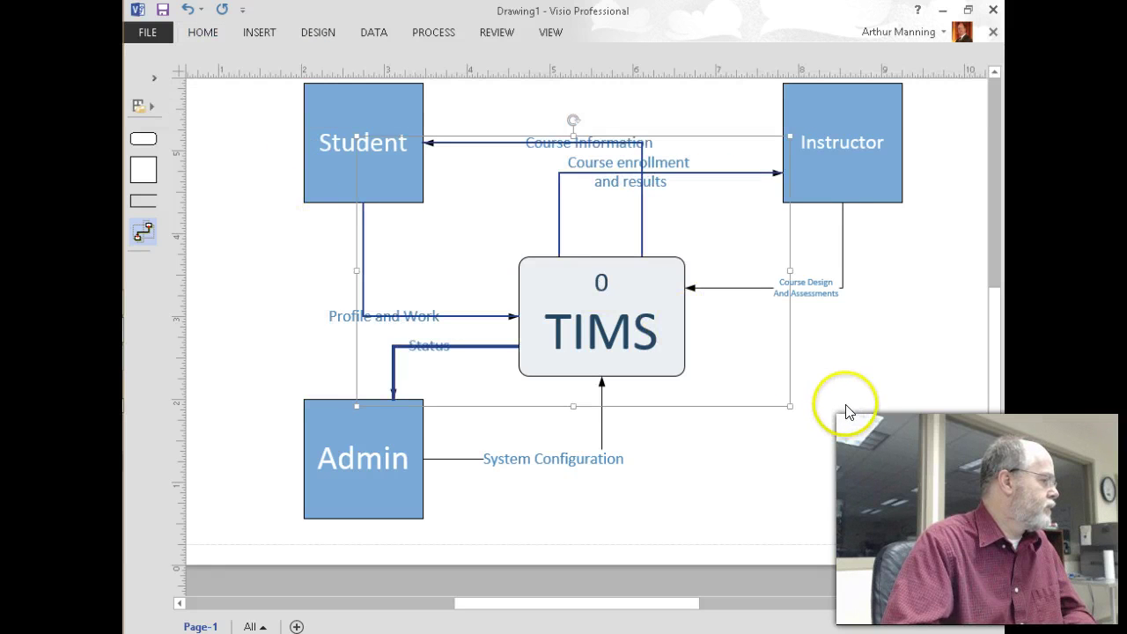
left_click(792, 489)
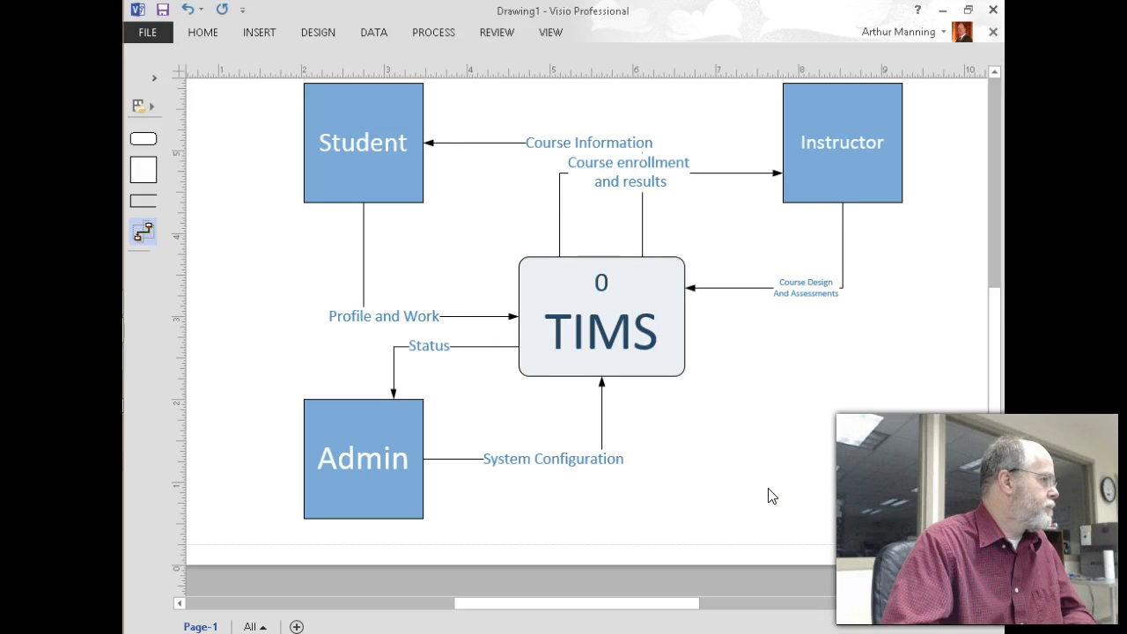
double_click(204, 35)
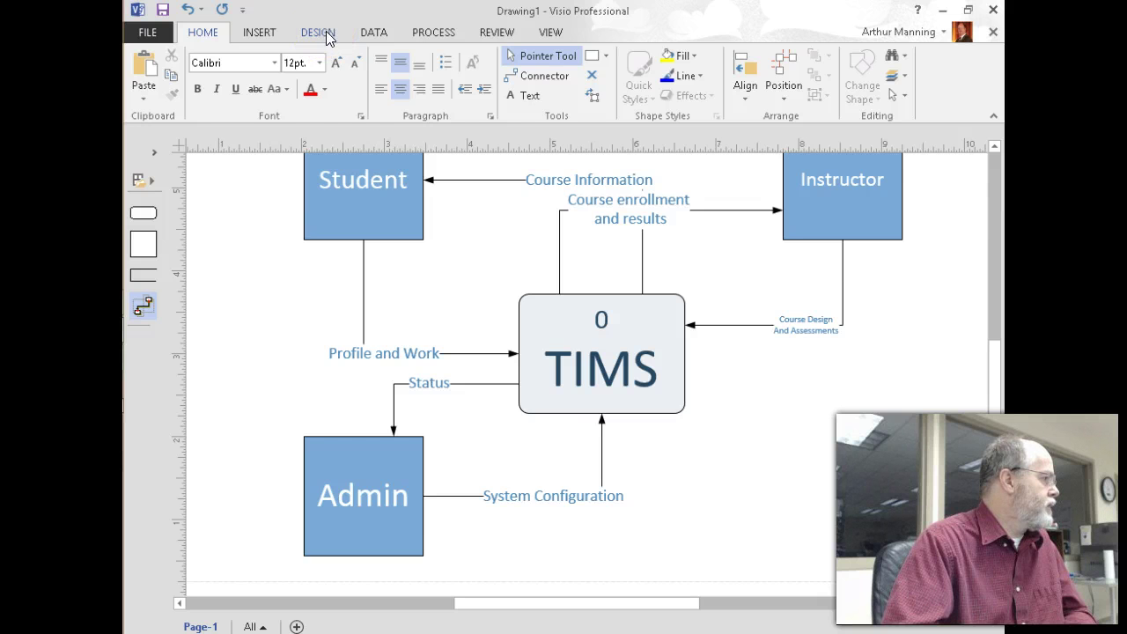
- Give the System Configuration flow label 14 pt text through the Text dialog
left_click(360, 117)
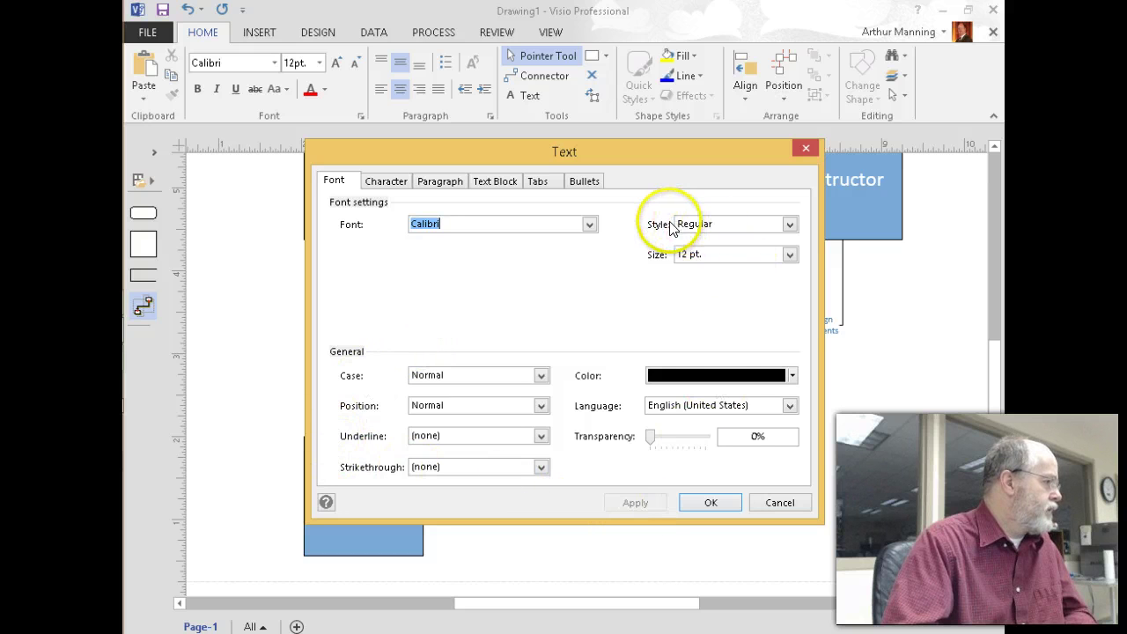
left_click(790, 255)
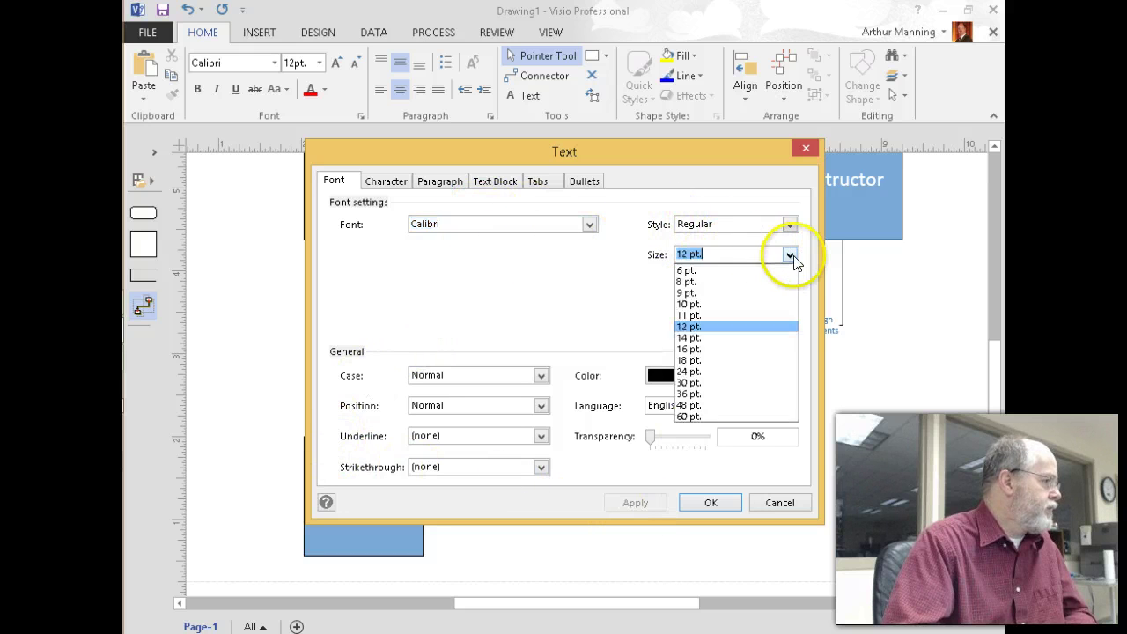
left_click(691, 339)
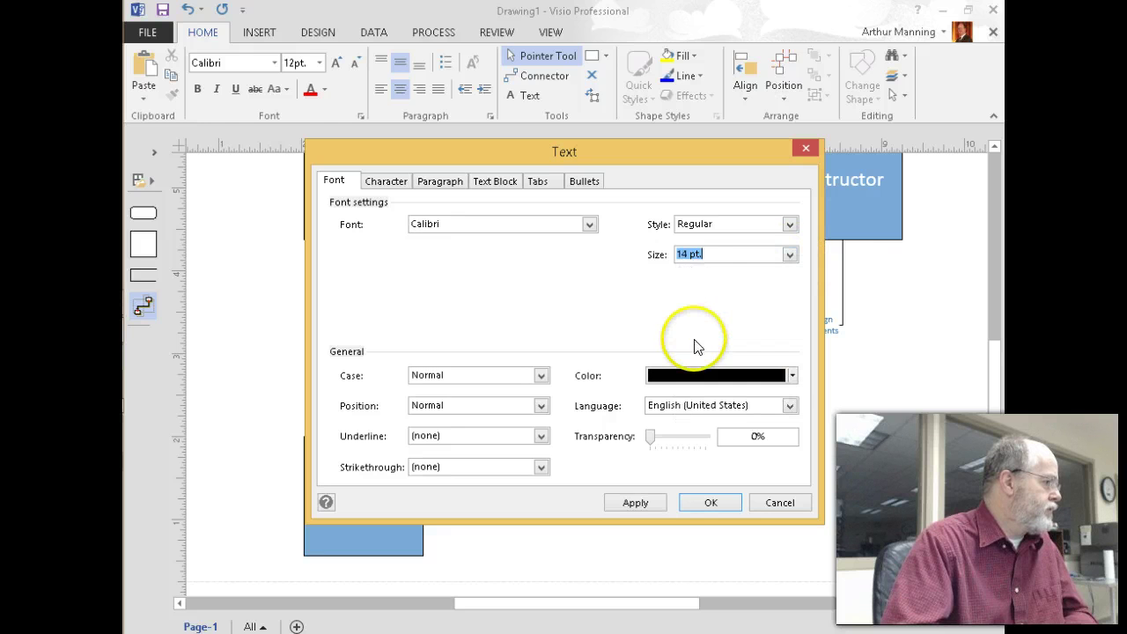
left_click(642, 502)
left_click(772, 503)
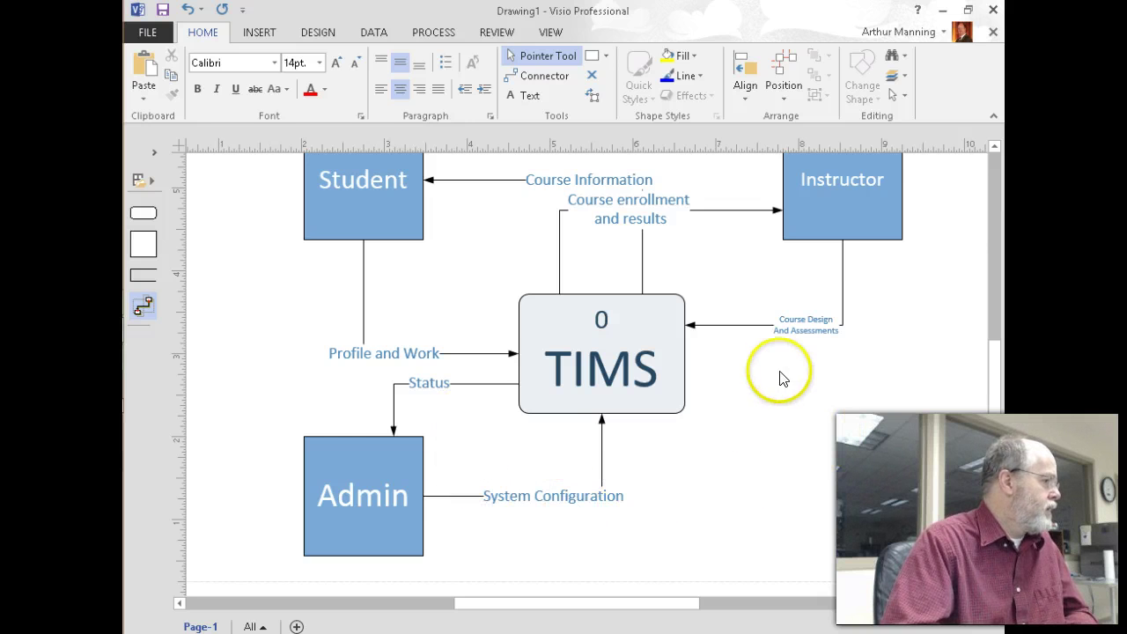
- Enlarge the Course Design And Assessments label and place a new square entity right of Admin
left_click(808, 329)
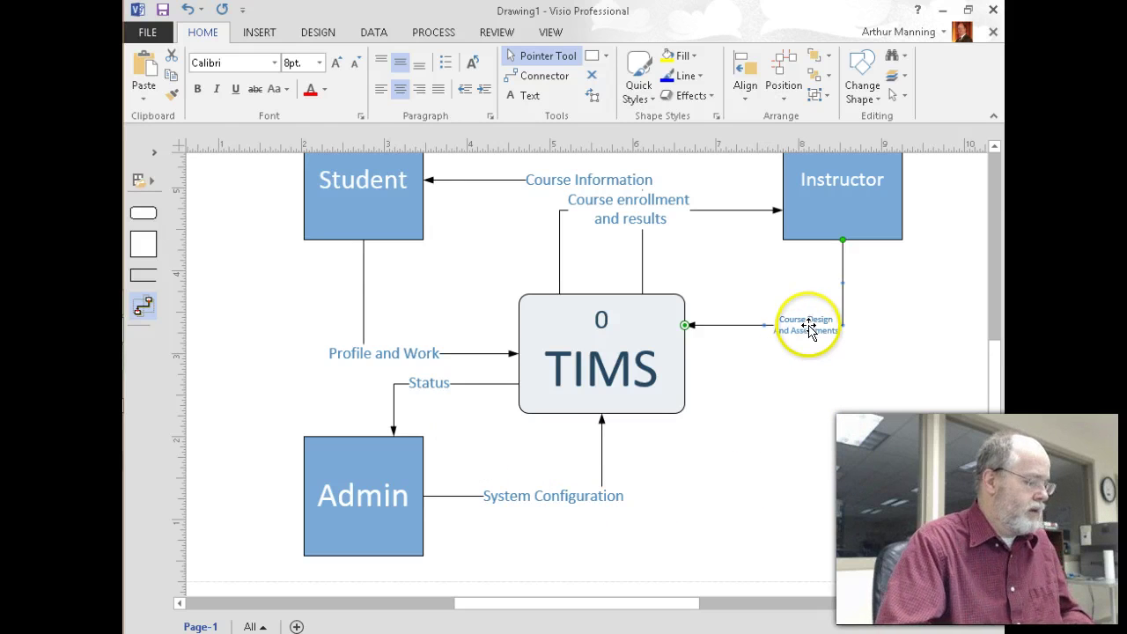
key("ctrl+shift+period")
key("ctrl+shift+period")
key("ctrl+shift+period")
key("ctrl+shift+period")
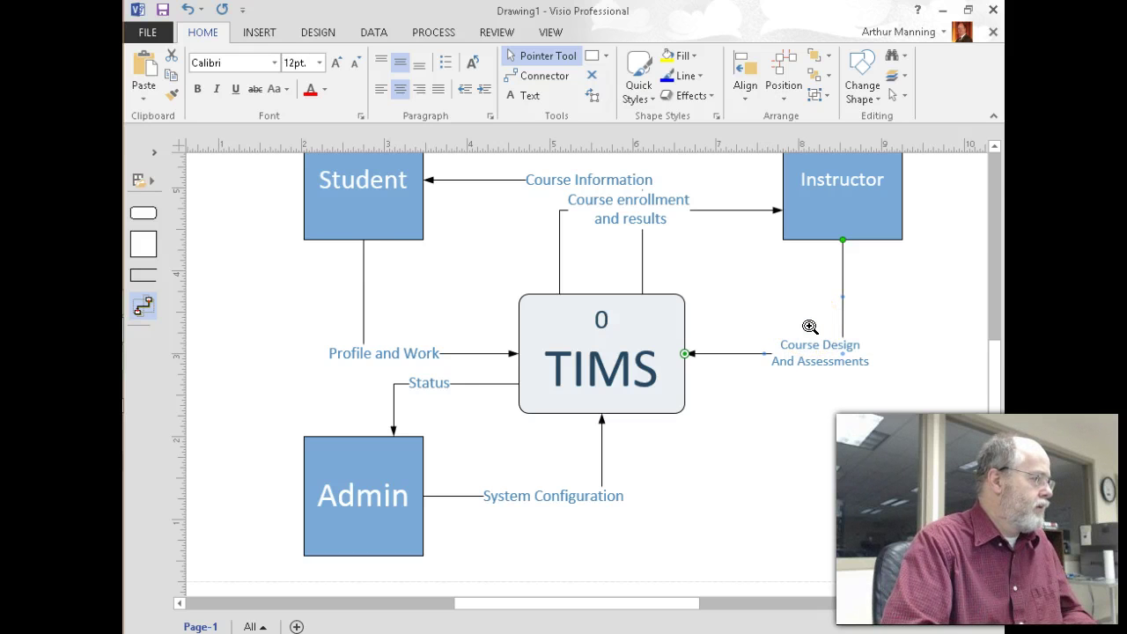
left_click_drag(811, 340, 818, 430)
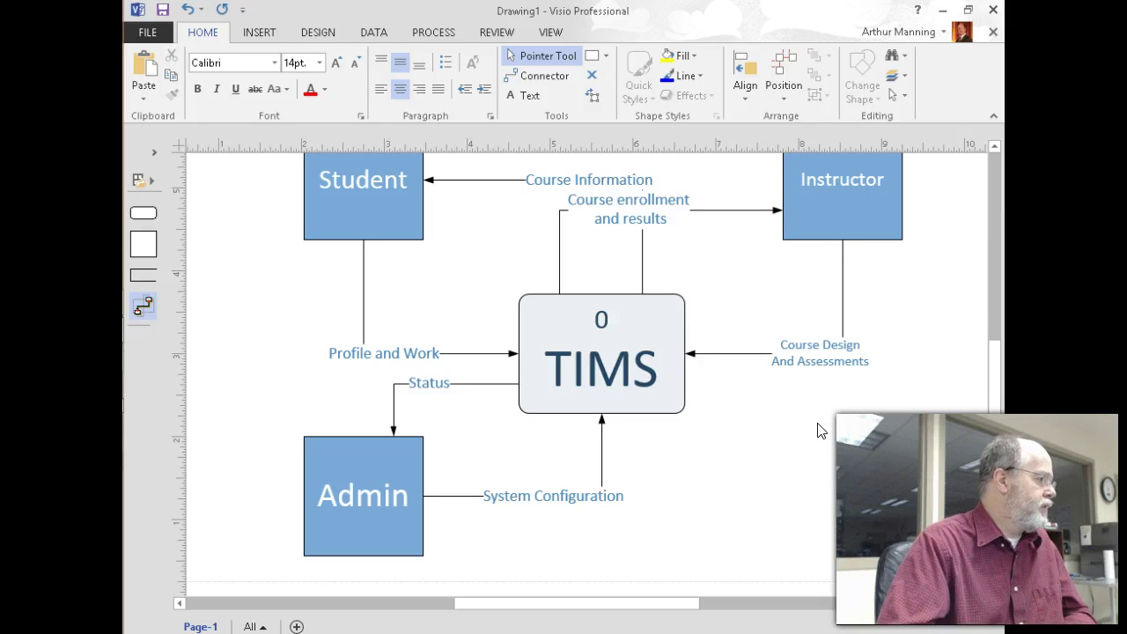
left_click(835, 421)
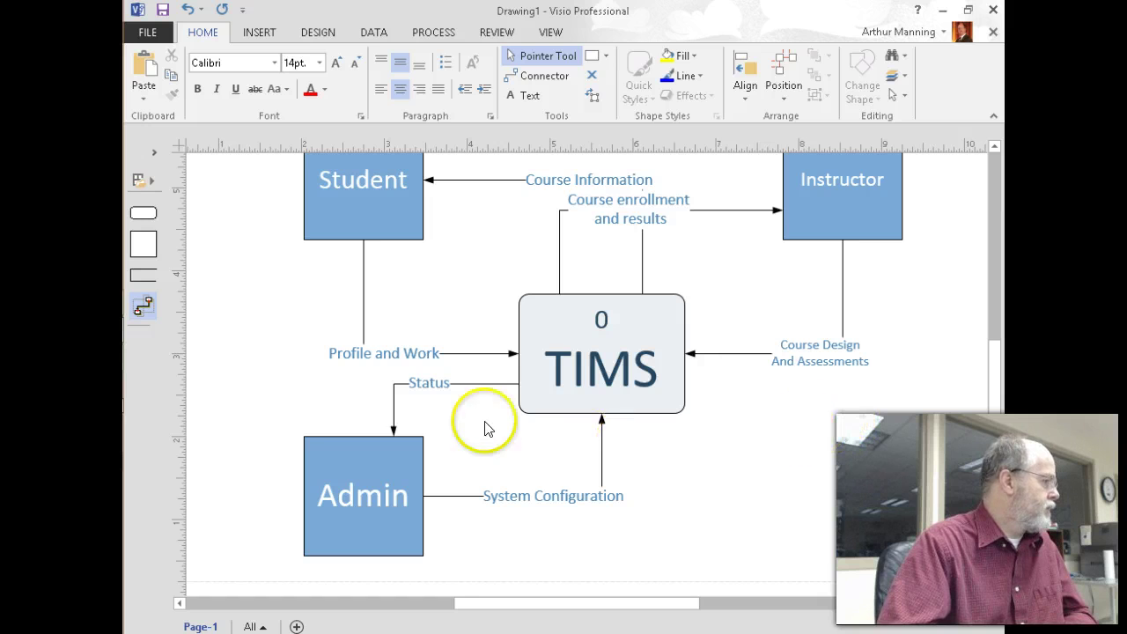
left_click_drag(148, 248, 831, 481)
- Stretch the new square to Admin's height and name it 'Accounting' in 18 pt text
left_click_drag(867, 519, 900, 549)
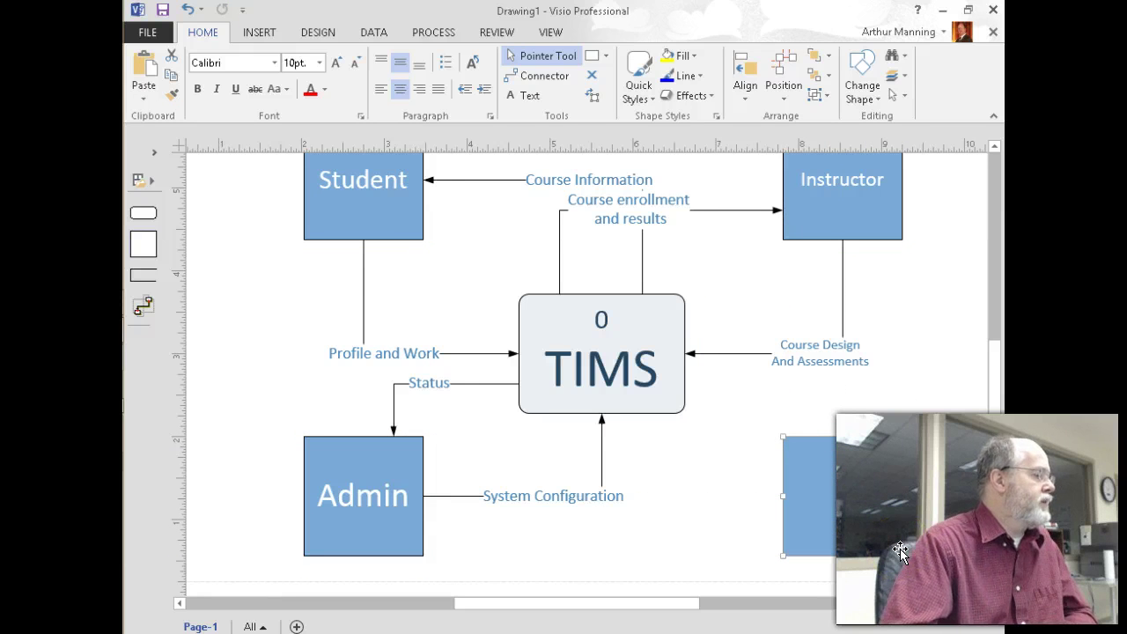
double_click(866, 515)
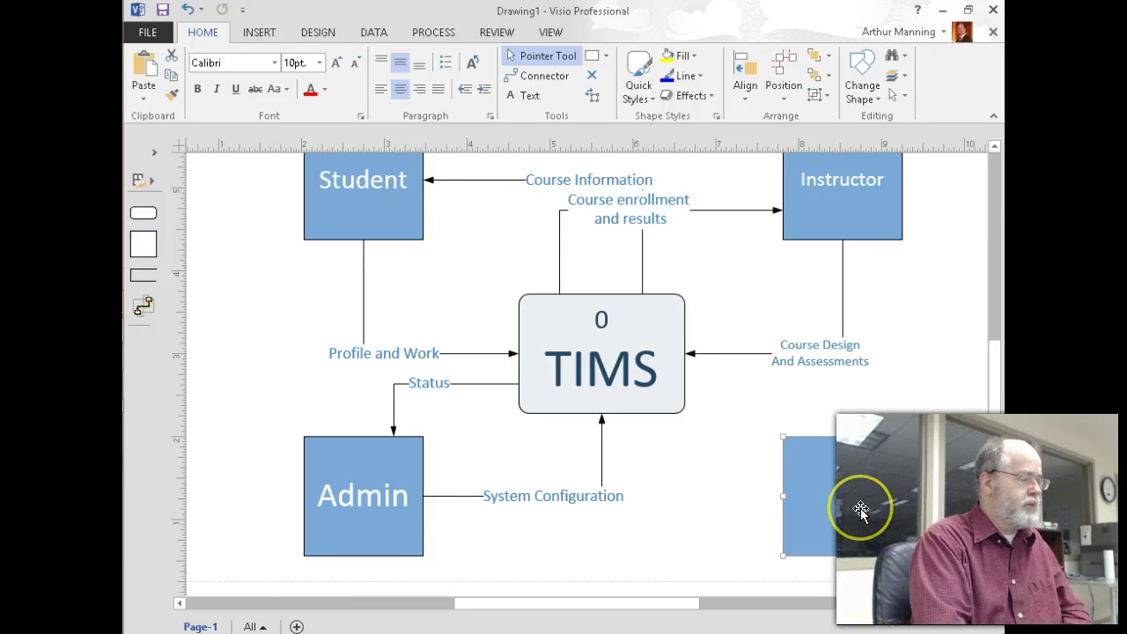
type("Accounting")
key("ctrl+a")
key("ctrl+shift+period")
key("ctrl+shift+period")
key("ctrl+shift+period")
key("ctrl+shift+period")
key("ctrl+shift+period")
key("ctrl+shift+period")
key("ctrl+shift+period")
key("ctrl+shift+period")
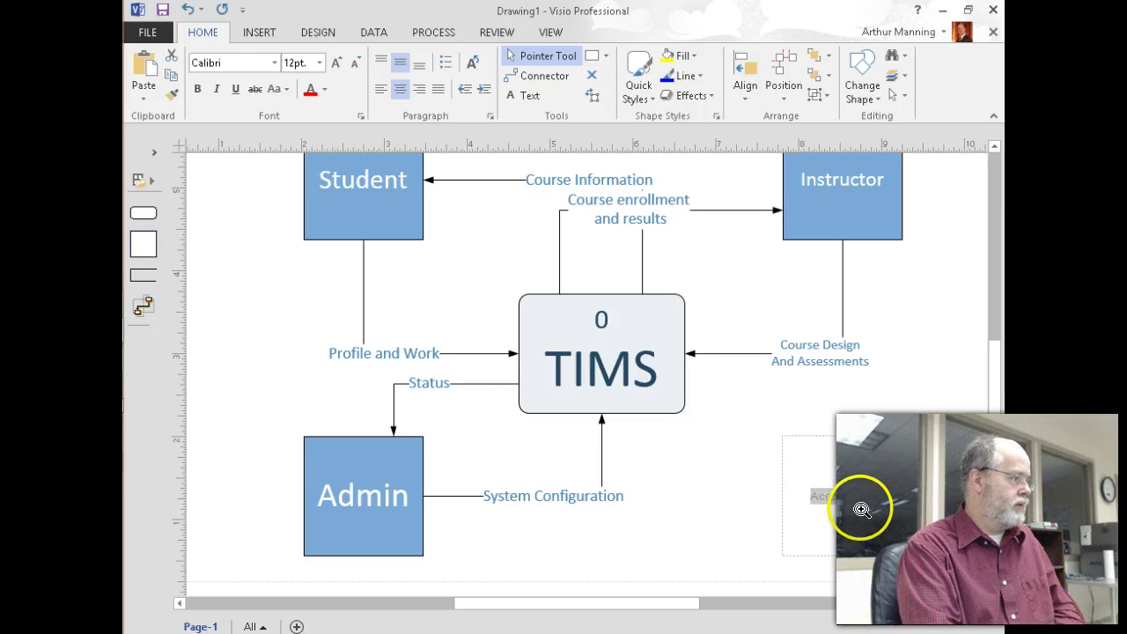
key("ctrl+shift+comma")
key("ctrl+shift+comma")
key("ctrl+shift+comma")
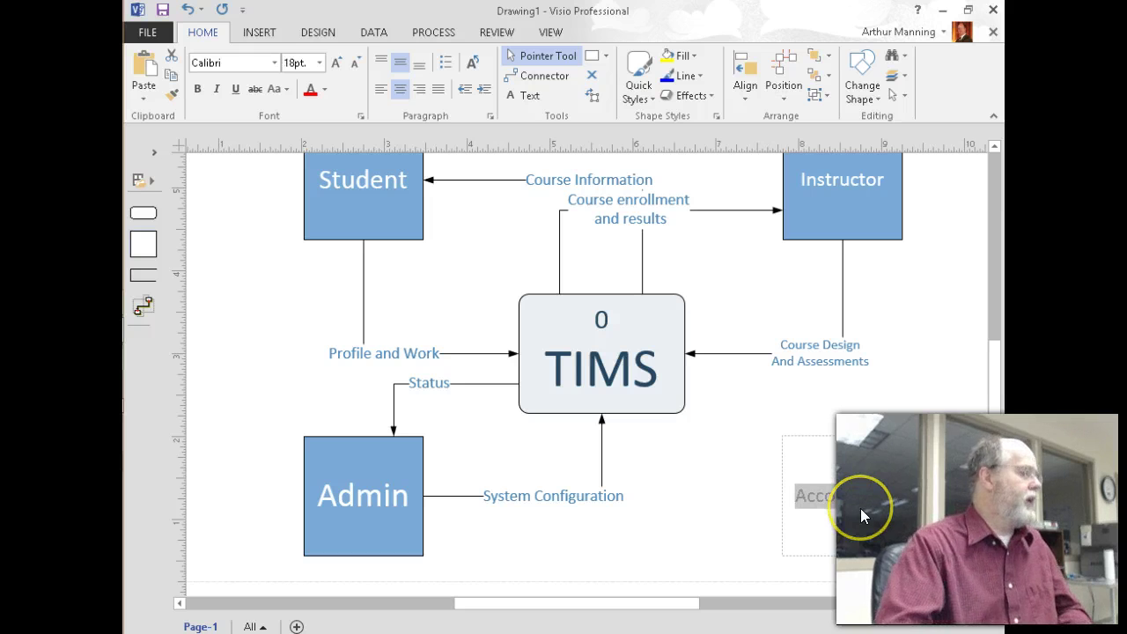
left_click(747, 535)
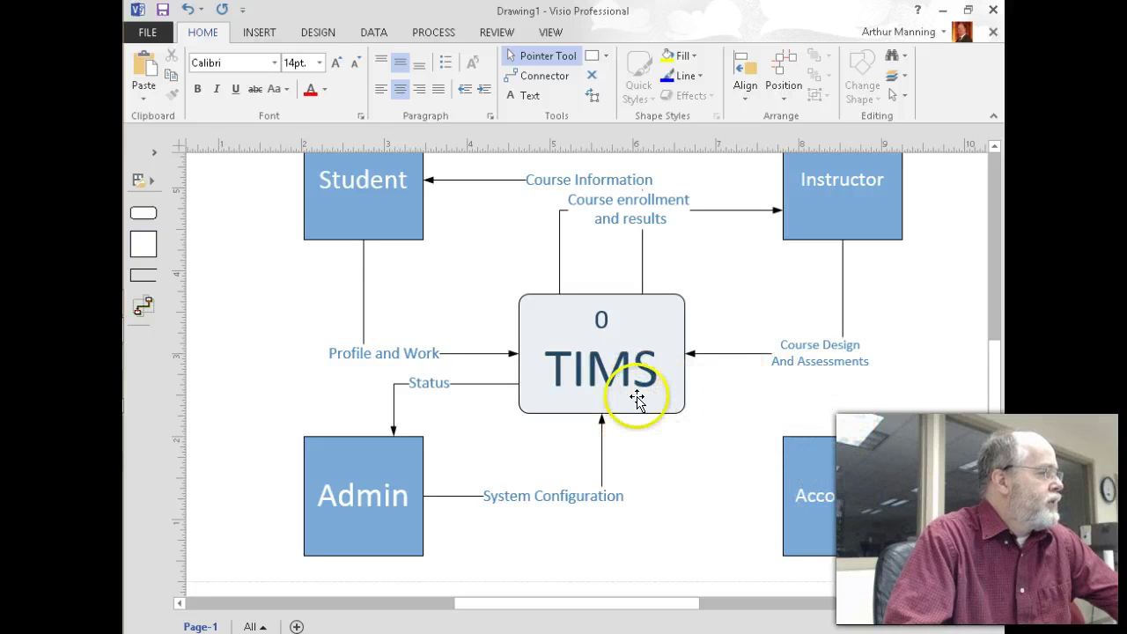
- Connect a dynamic connector from the right side of TIMS down into the Accounting box
left_click(142, 305)
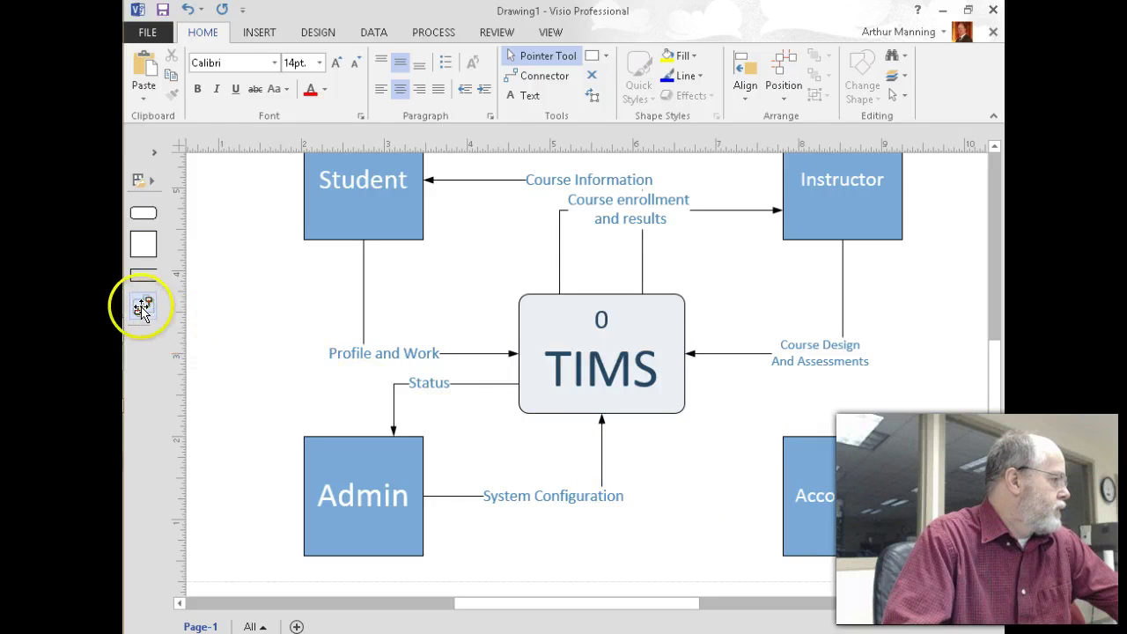
left_click_drag(144, 307, 682, 377)
left_click_drag(747, 550, 837, 438)
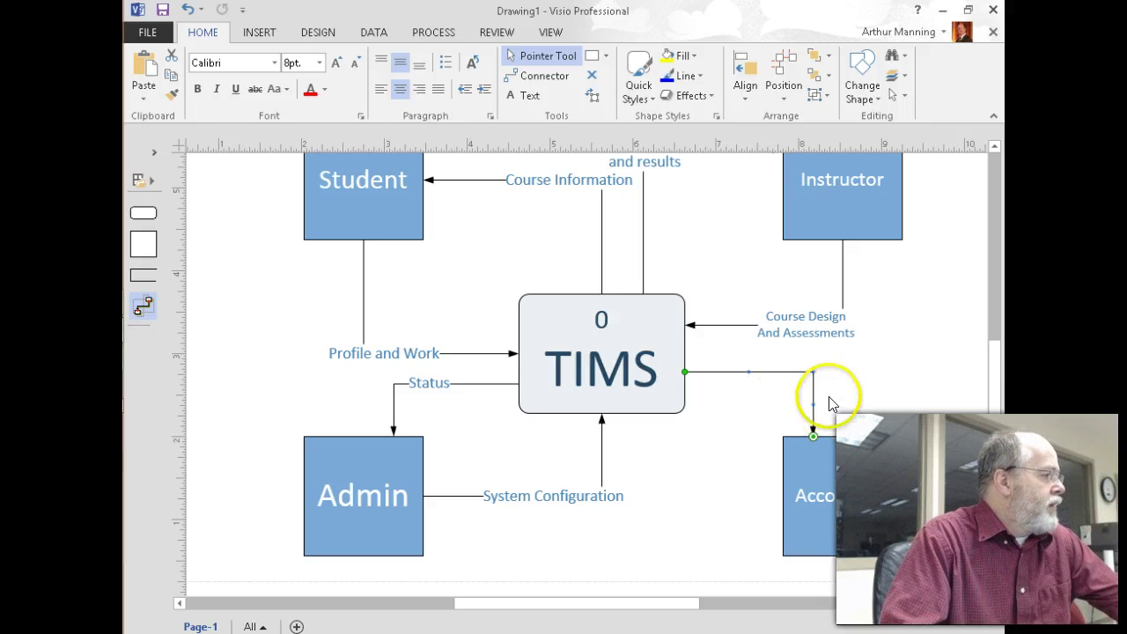
left_click(788, 387)
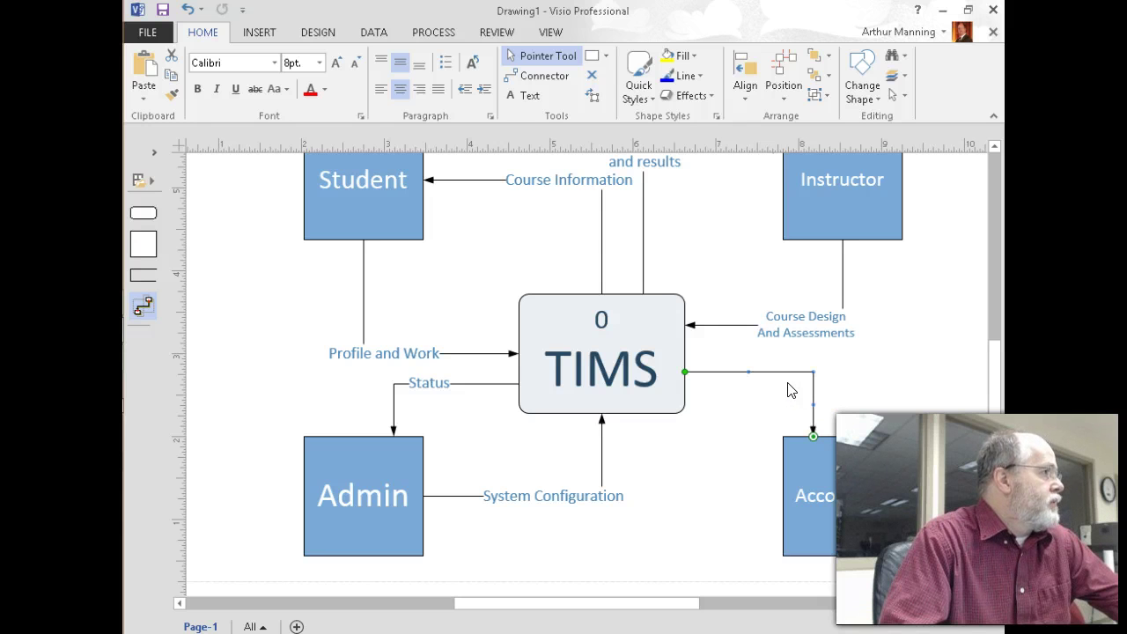
left_click(807, 375)
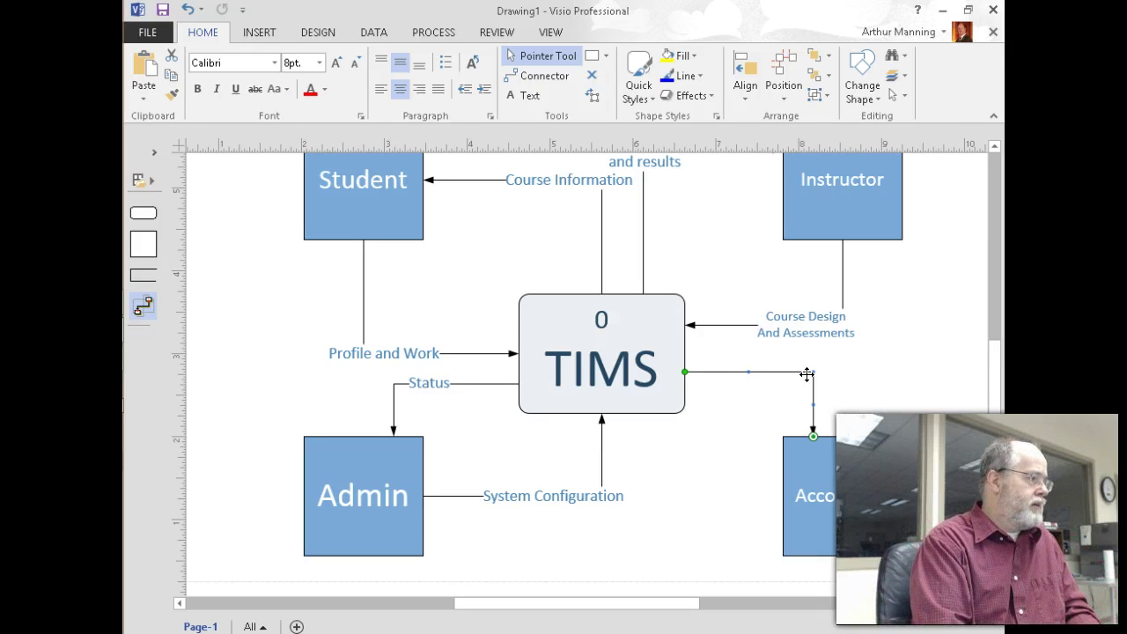
- Label the TIMS-to-Accounting flow 'Student Financial Status' and set the label to 12 pt
type("Student")
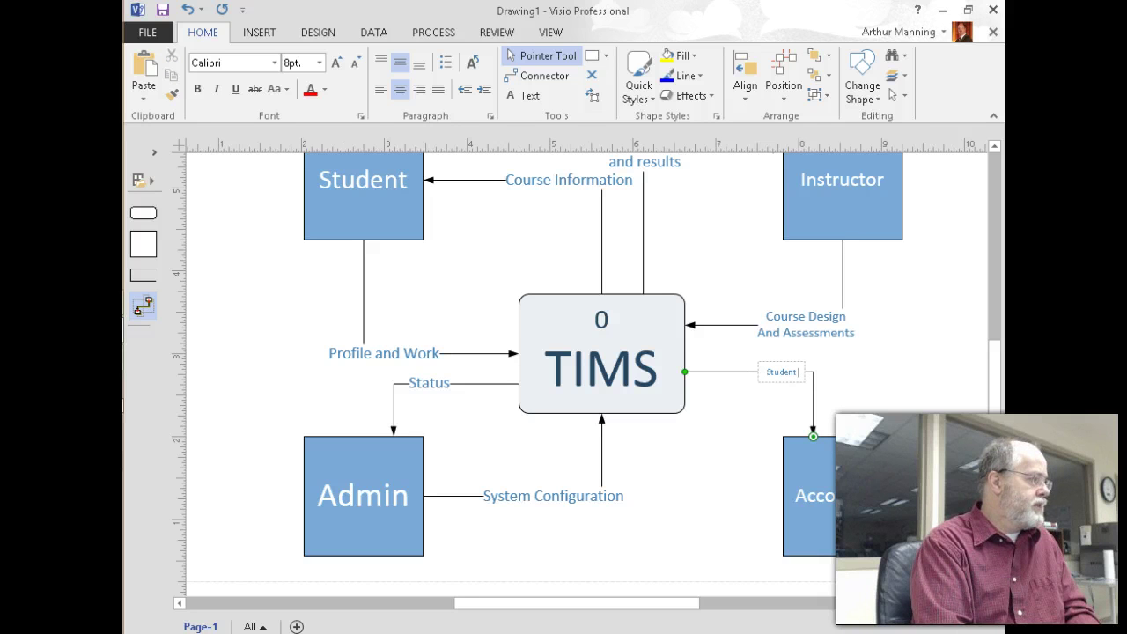
type(" Financial")
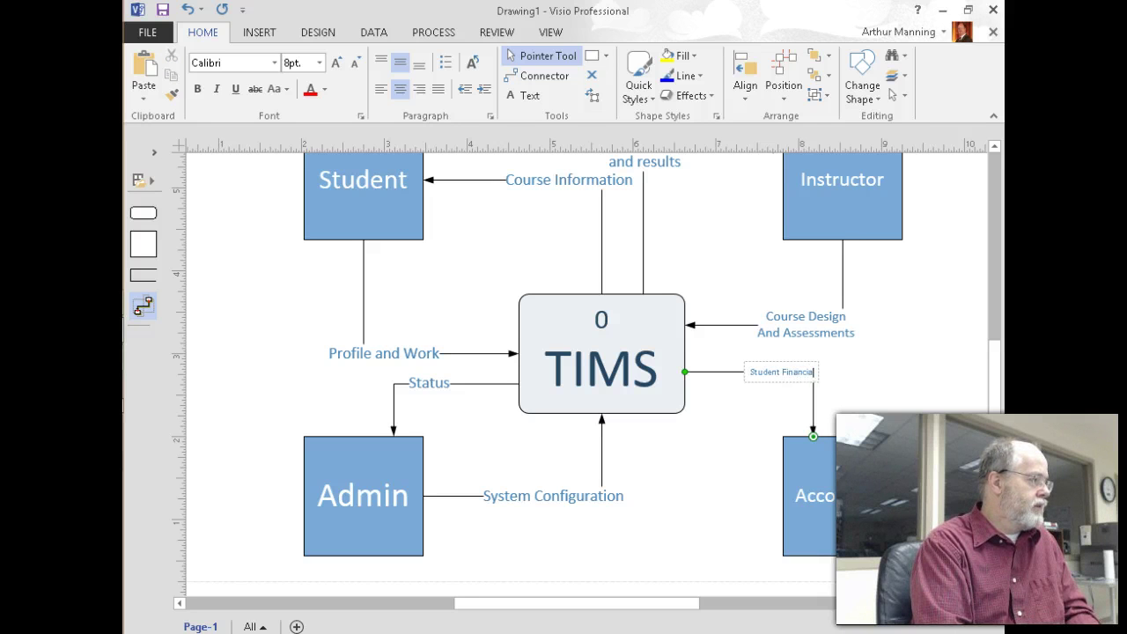
type(" St")
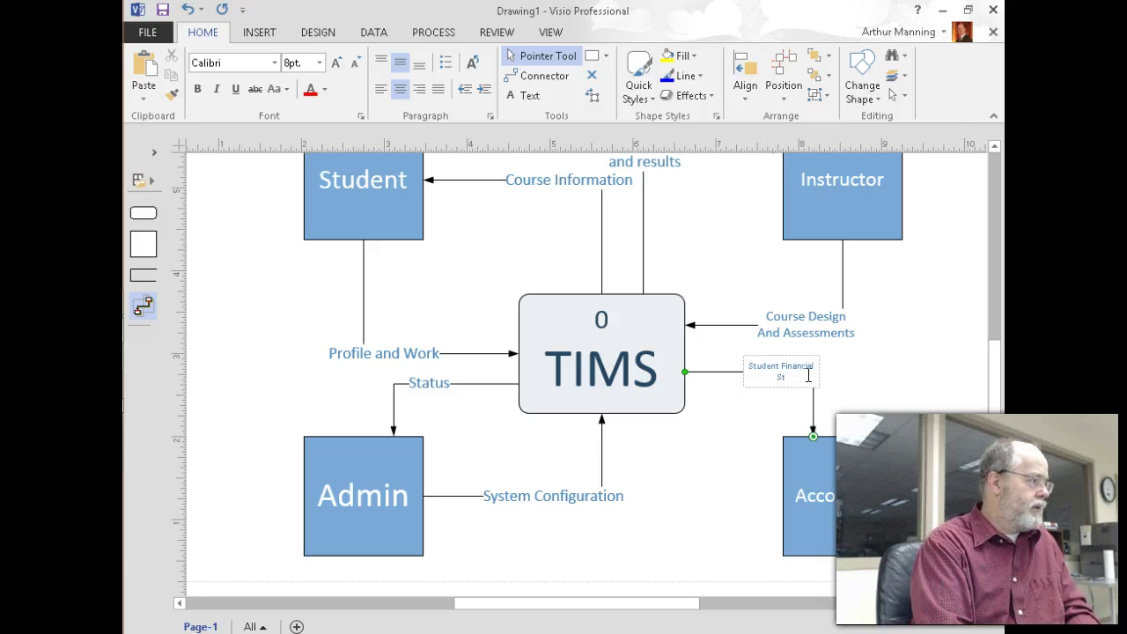
type("atus")
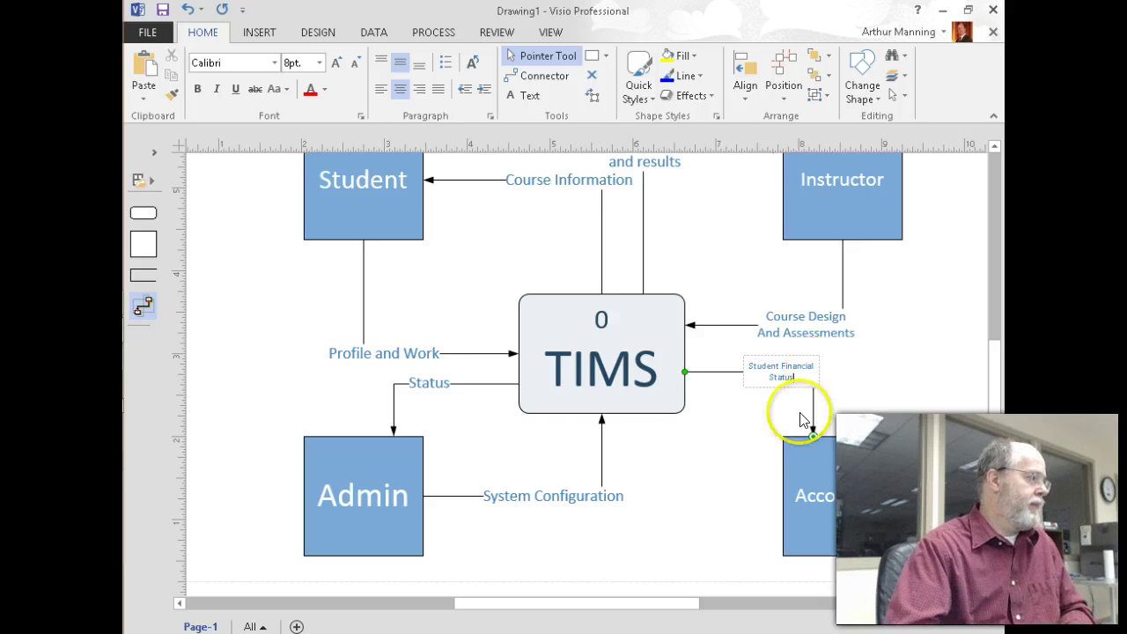
left_click(770, 438)
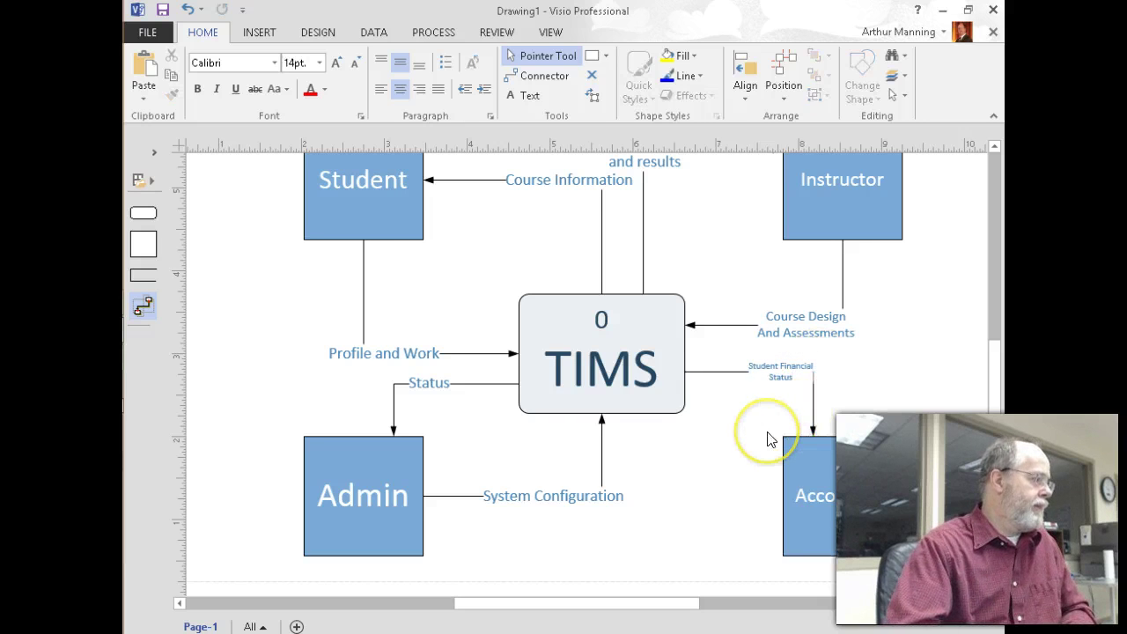
left_click(780, 373)
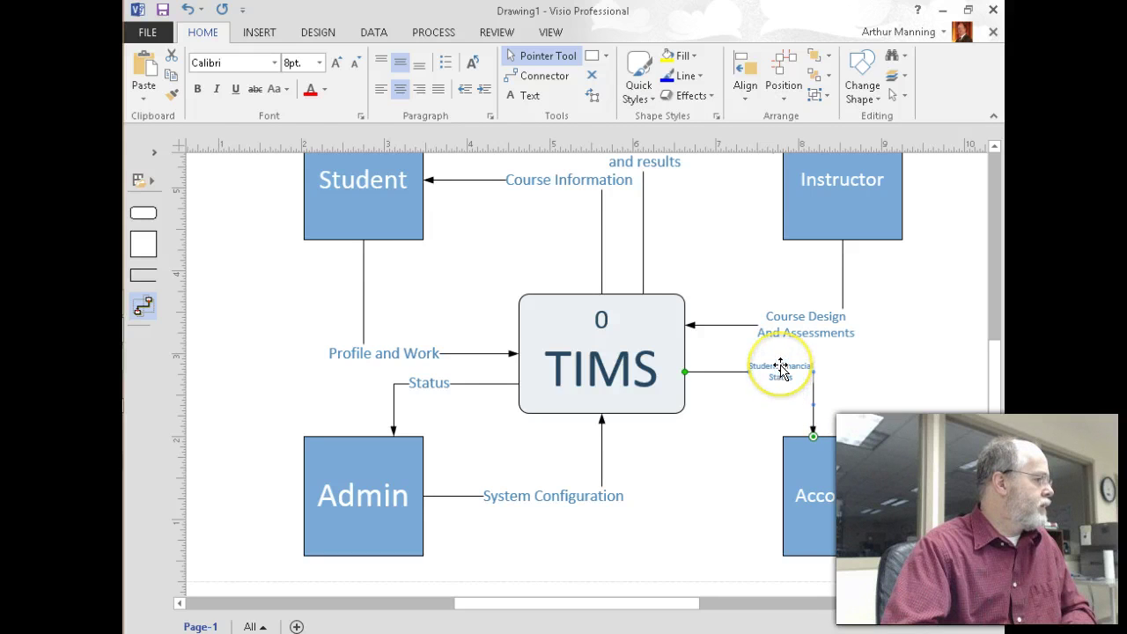
double_click(782, 371)
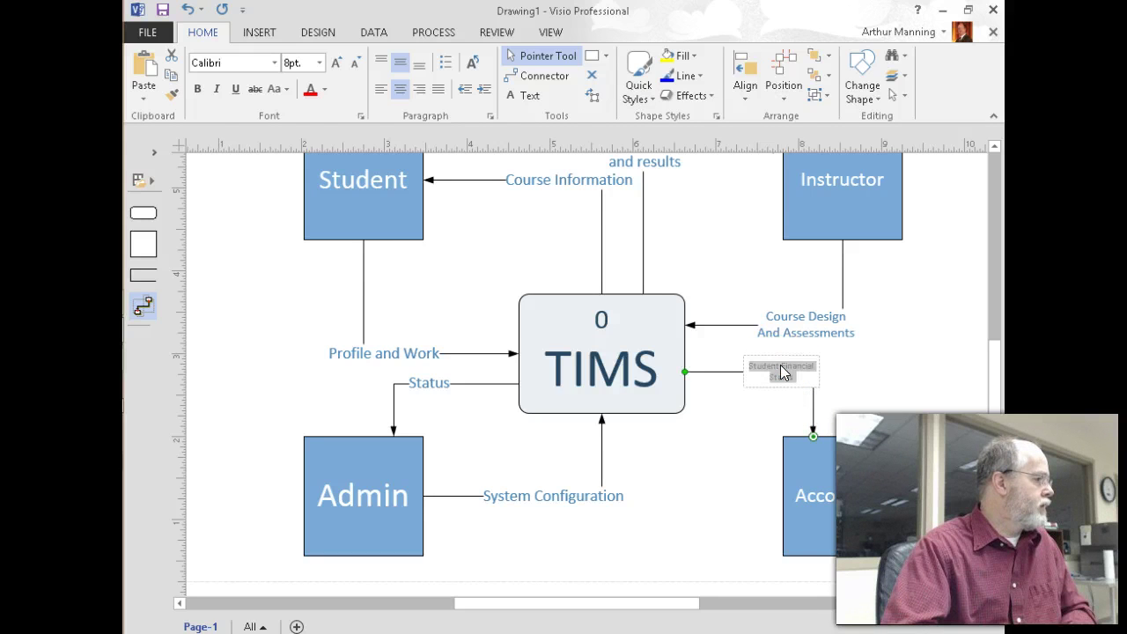
key("ctrl+shift+period")
key("ctrl+shift+period")
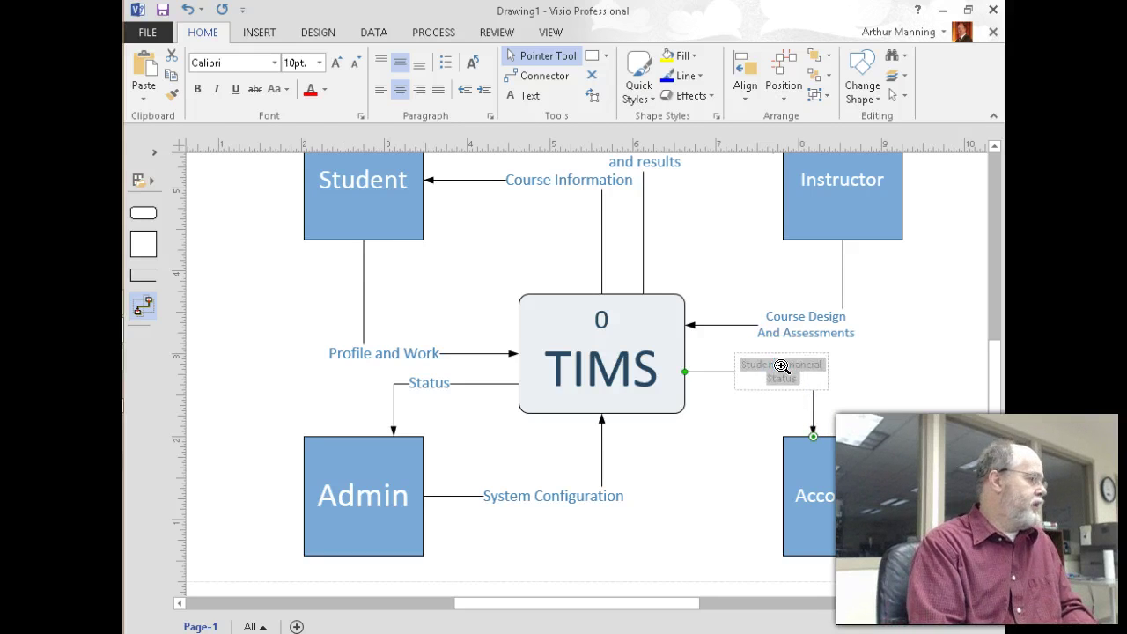
key("ctrl+shift+period")
key("ctrl+shift+period")
key("ctrl+shift+comma")
key("ctrl+shift+comma")
key("ctrl+shift+period")
key("ctrl+shift+period")
left_click(713, 468)
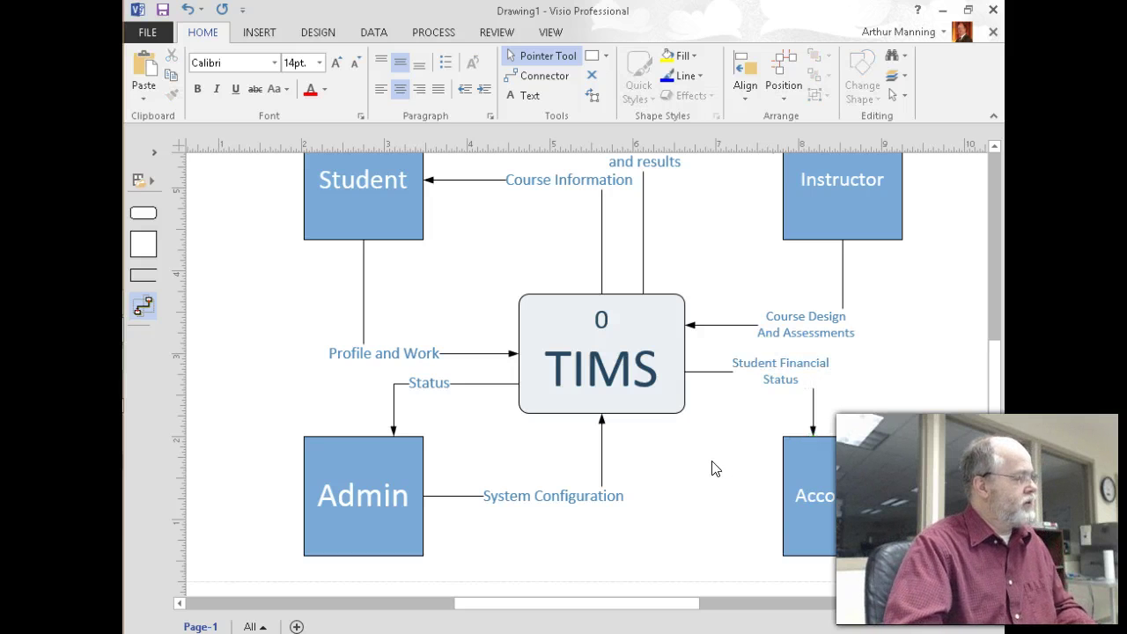
- Change the label's word 'Student' to 'Users', making it 'Users Financial Status'
double_click(763, 366)
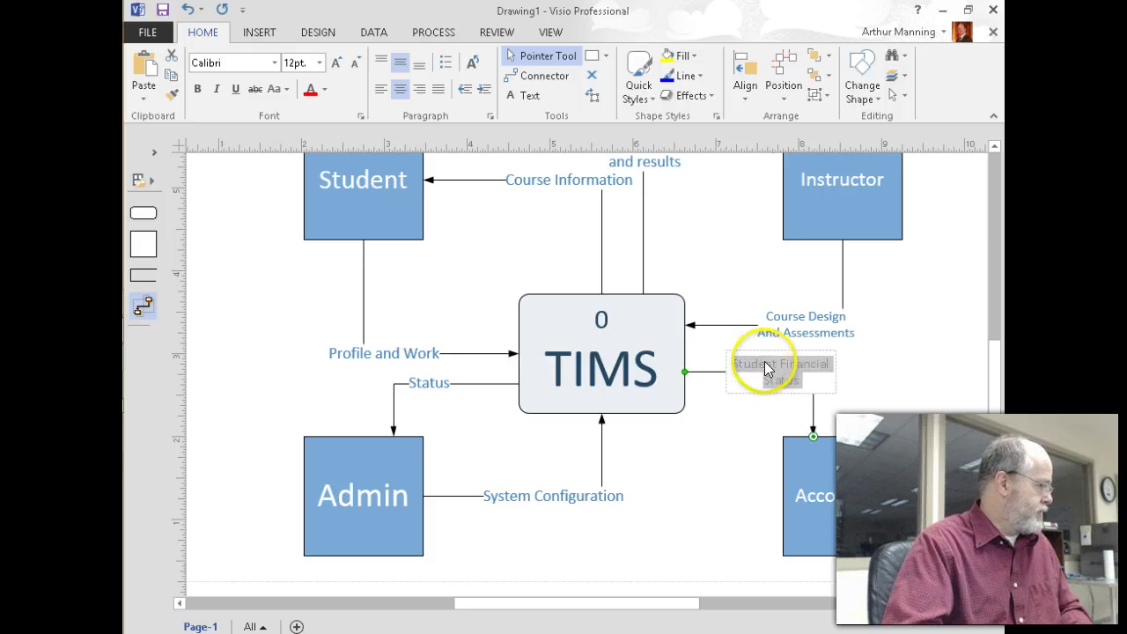
left_click_drag(777, 365, 722, 370)
type("User")
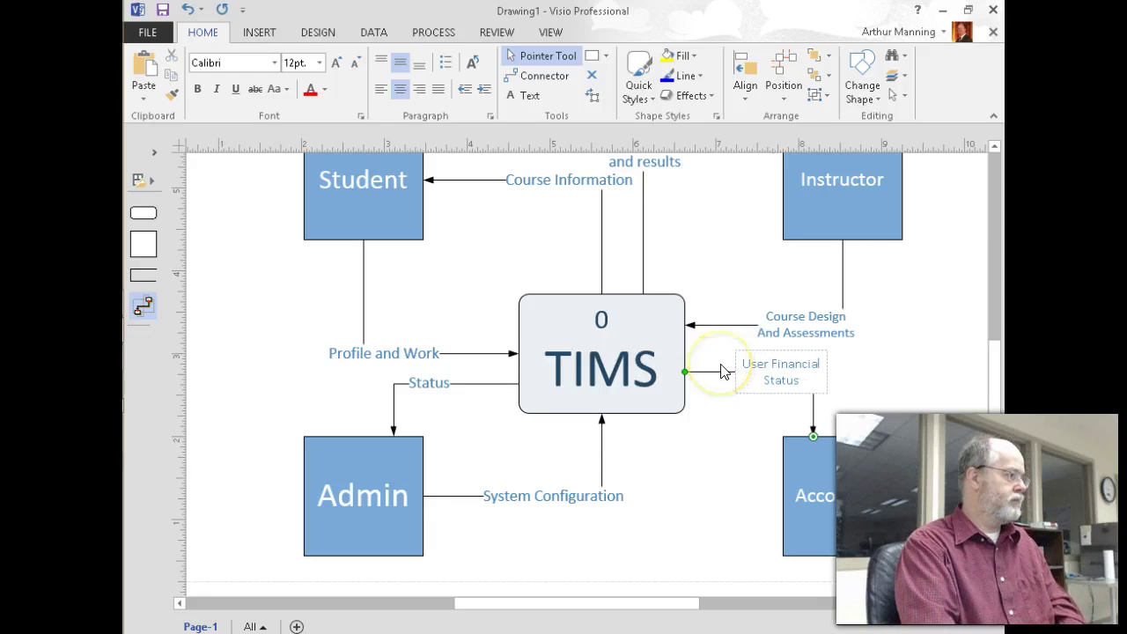
type("s")
left_click(719, 393)
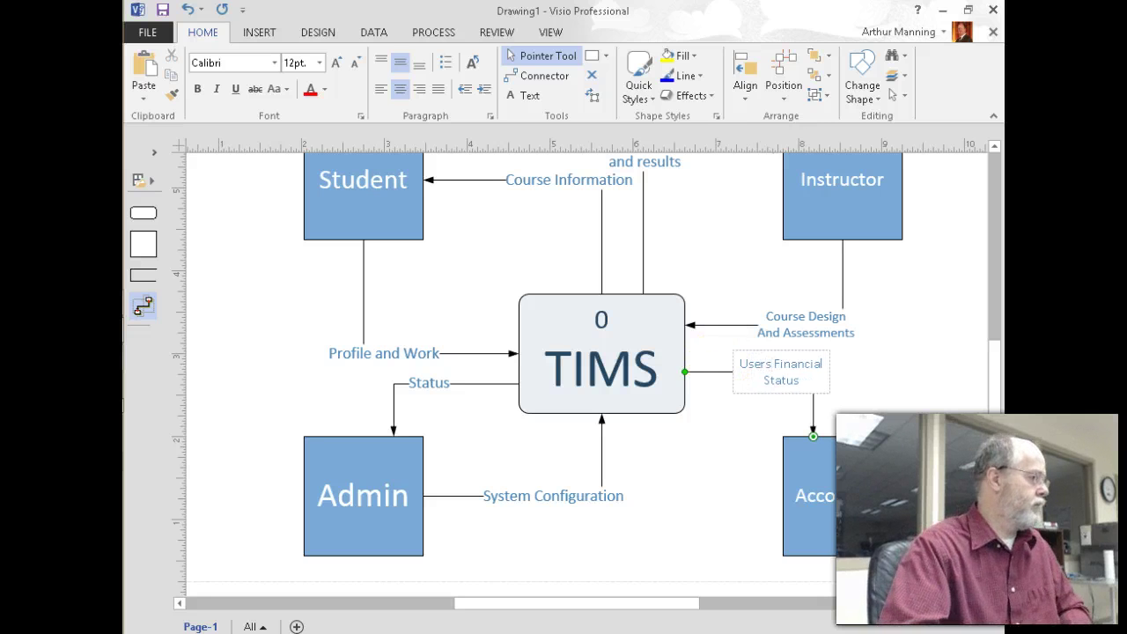
left_click(707, 503)
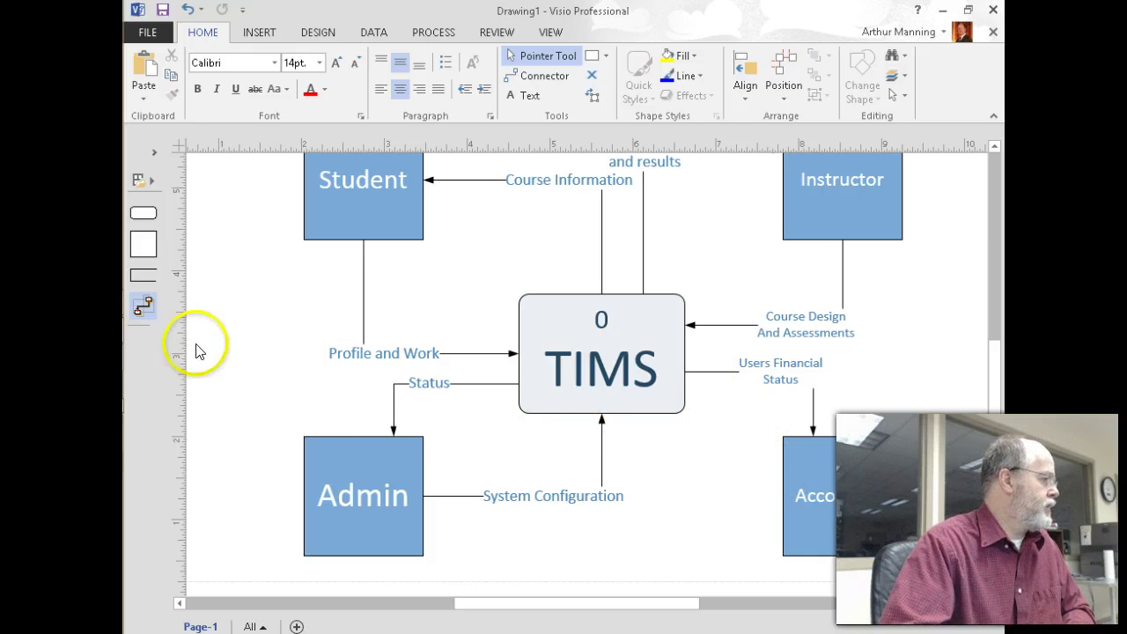
- Add a connector from the Accounting box into the bottom of TIMS, arrowhead at TIMS
left_click_drag(167, 326, 627, 405)
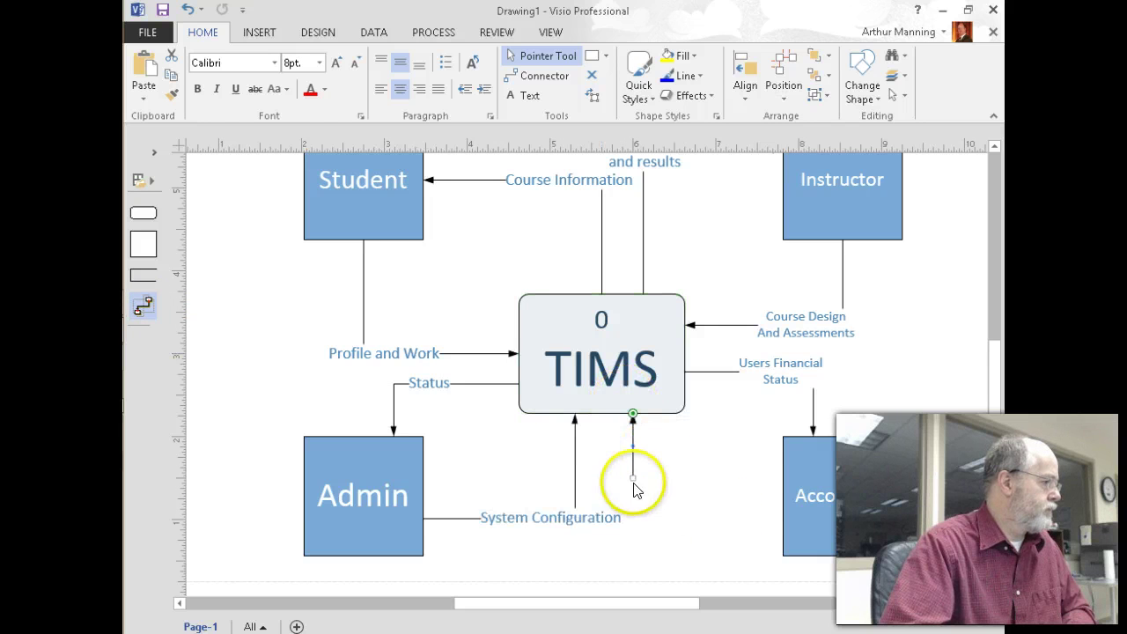
left_click_drag(634, 478, 802, 498)
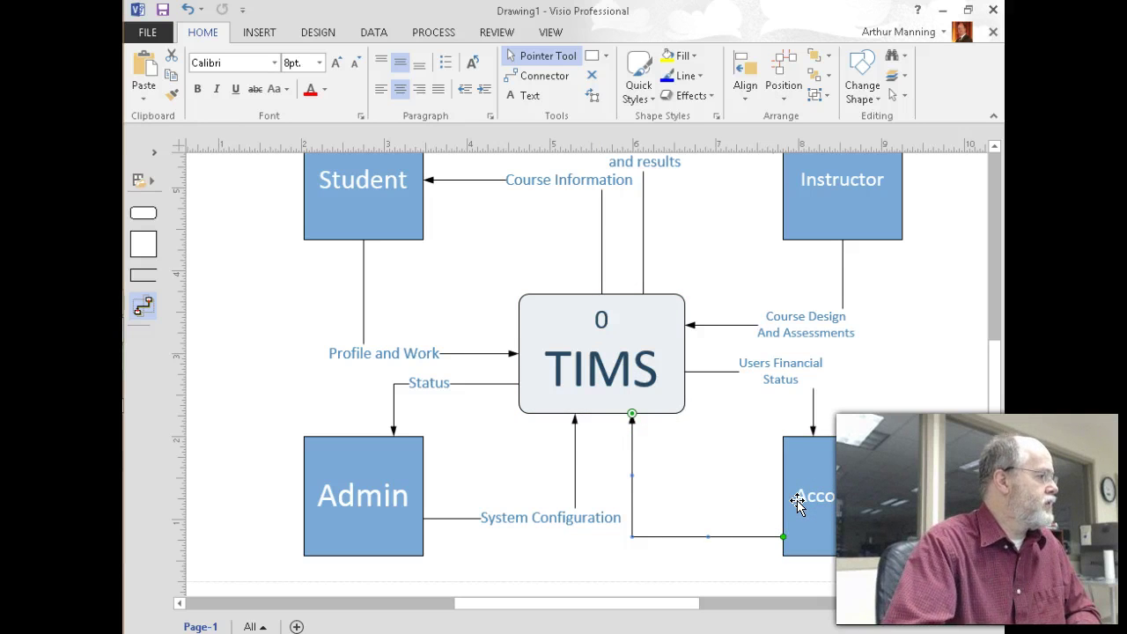
left_click(743, 528)
left_click(659, 538)
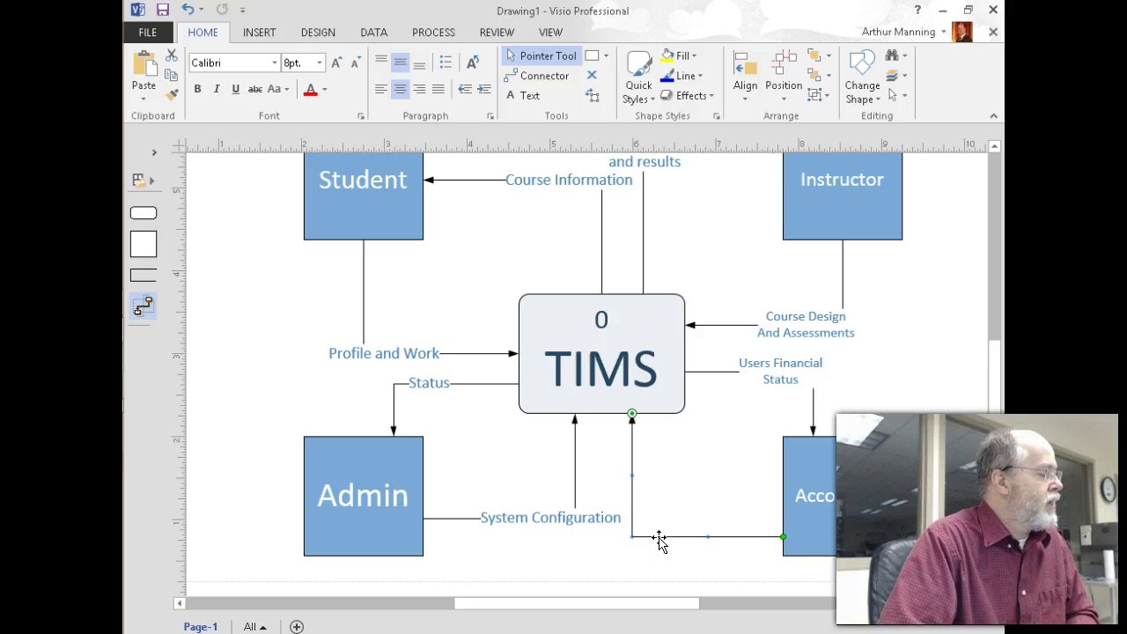
left_click(662, 539)
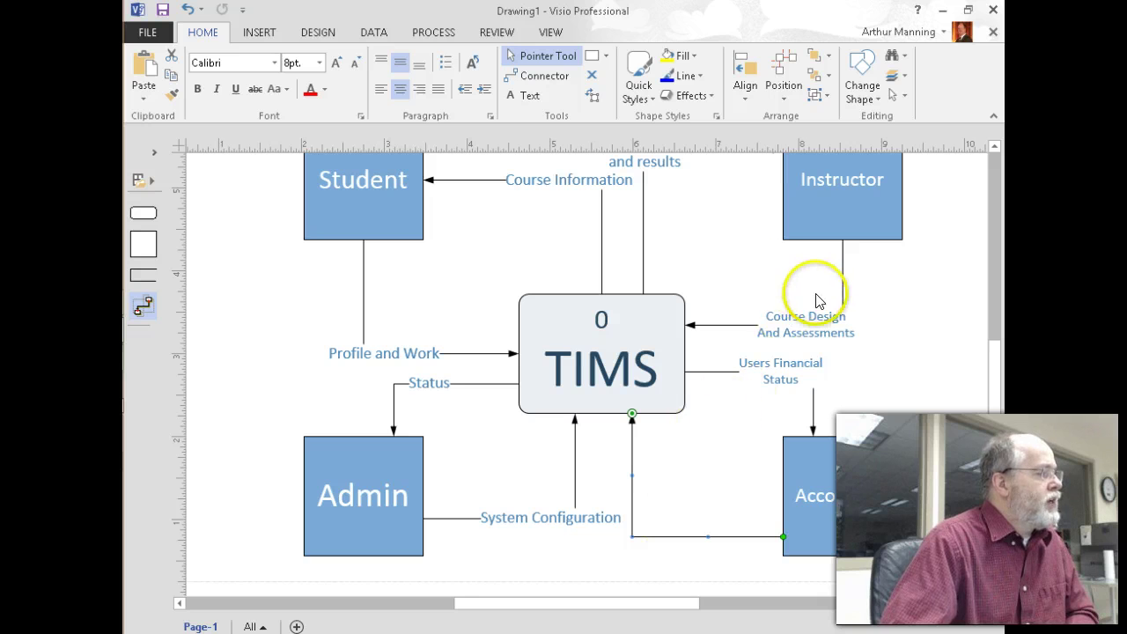
- Label the Accounting-to-TIMS flow 'Billing' with its text at 14 pt
left_click_drag(645, 398, 647, 400)
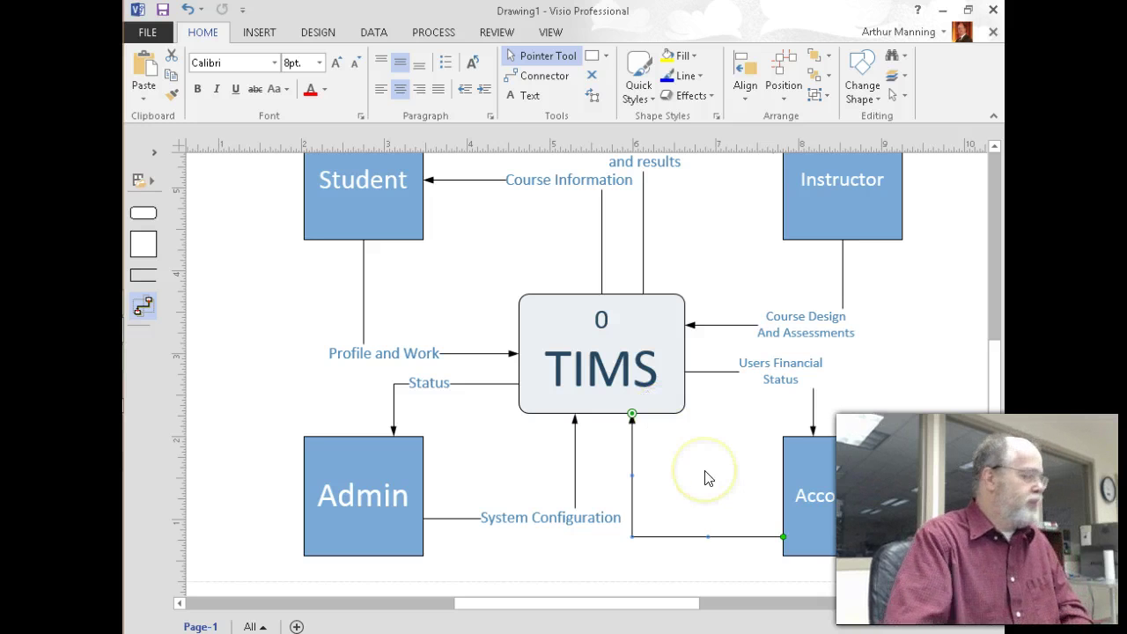
type("Billing")
key("ctrl+a")
key("ctrl+shift+period")
key("ctrl+shift+period")
key("ctrl+shift+period")
key("ctrl+shift+period")
key("ctrl+shift+period")
key("ctrl+shift+period")
key("ctrl+shift+period")
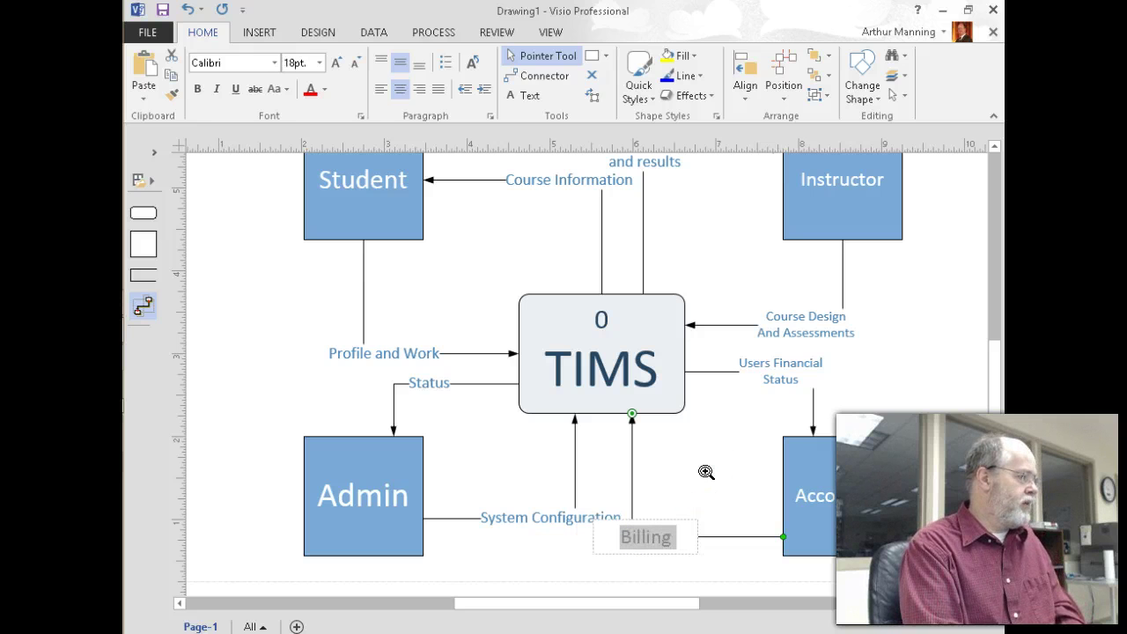
key("ctrl+shift+comma")
key("ctrl+shift+comma")
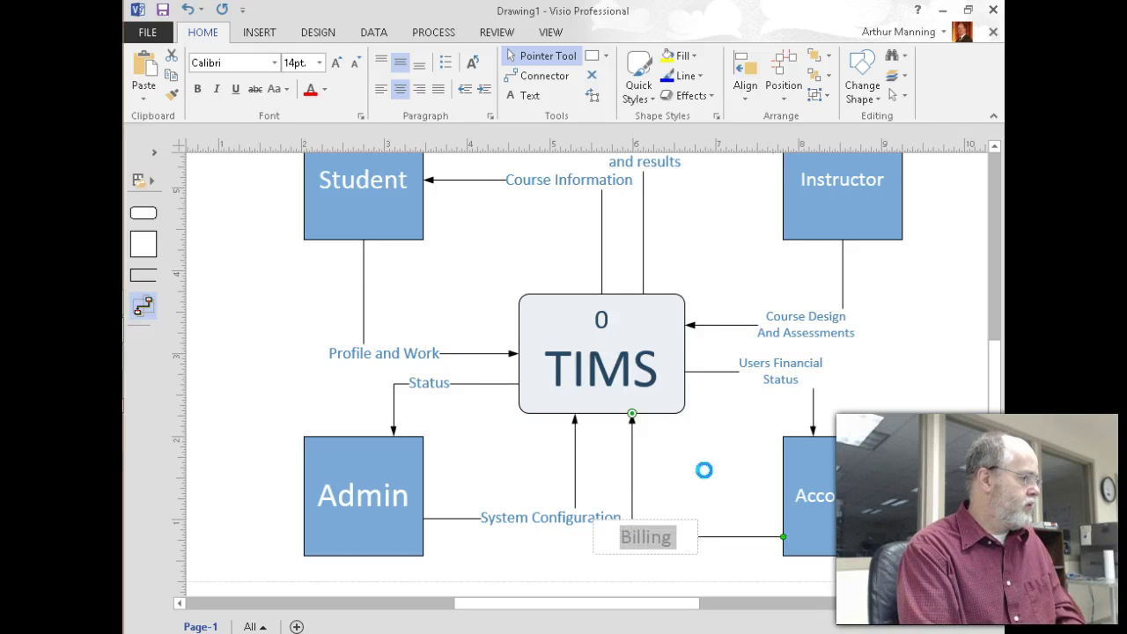
left_click(717, 528)
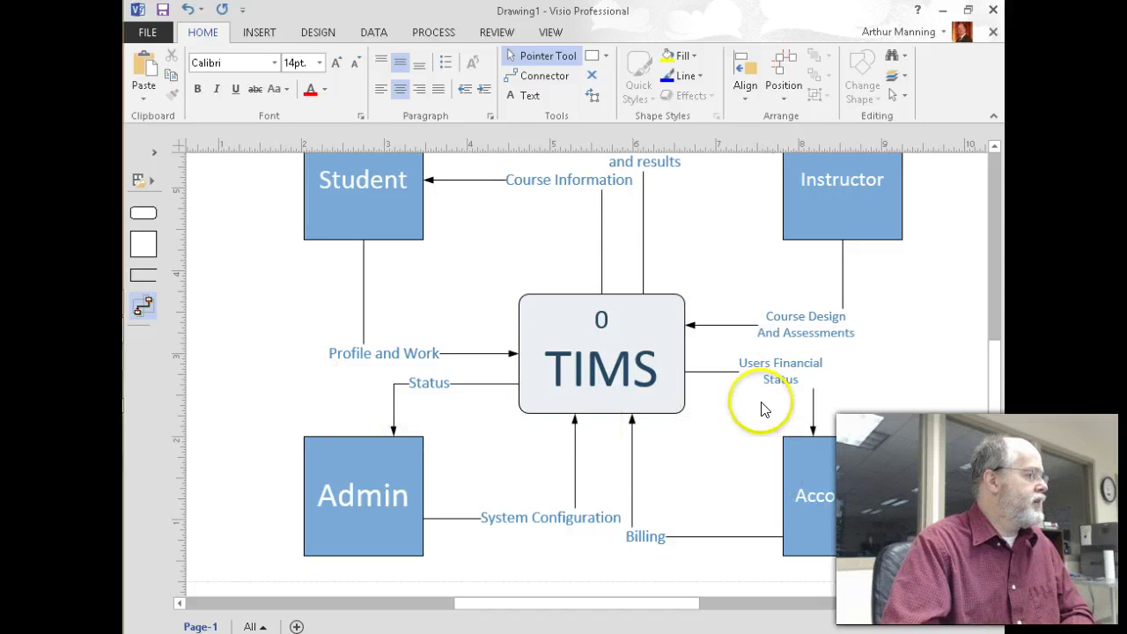
scroll(744, 398, "up", 2)
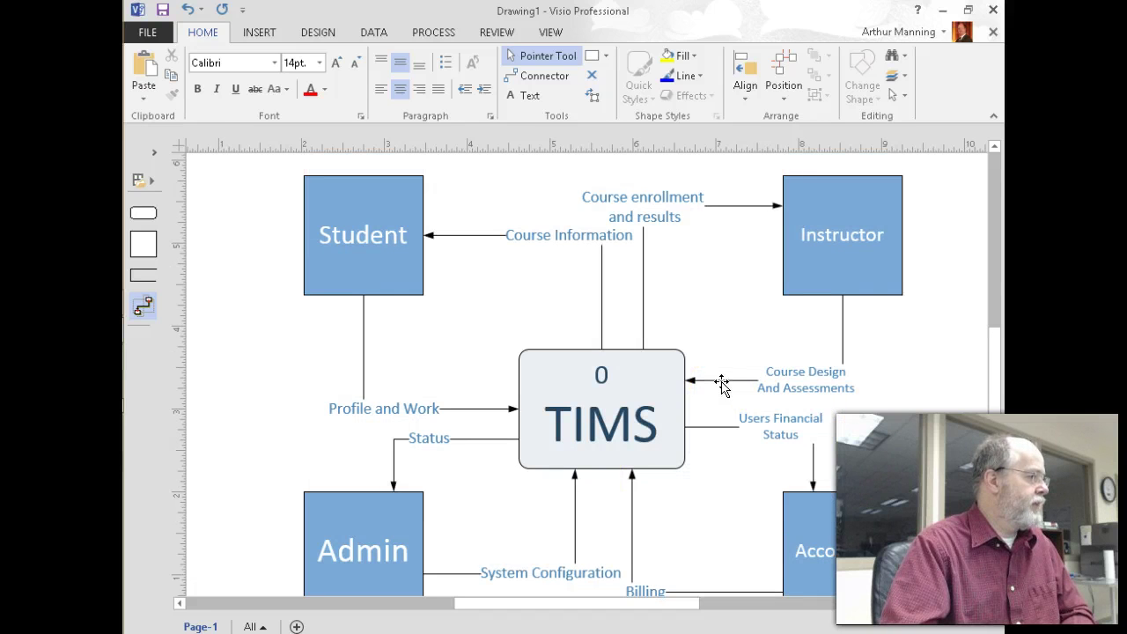
scroll(722, 383, "down", 2)
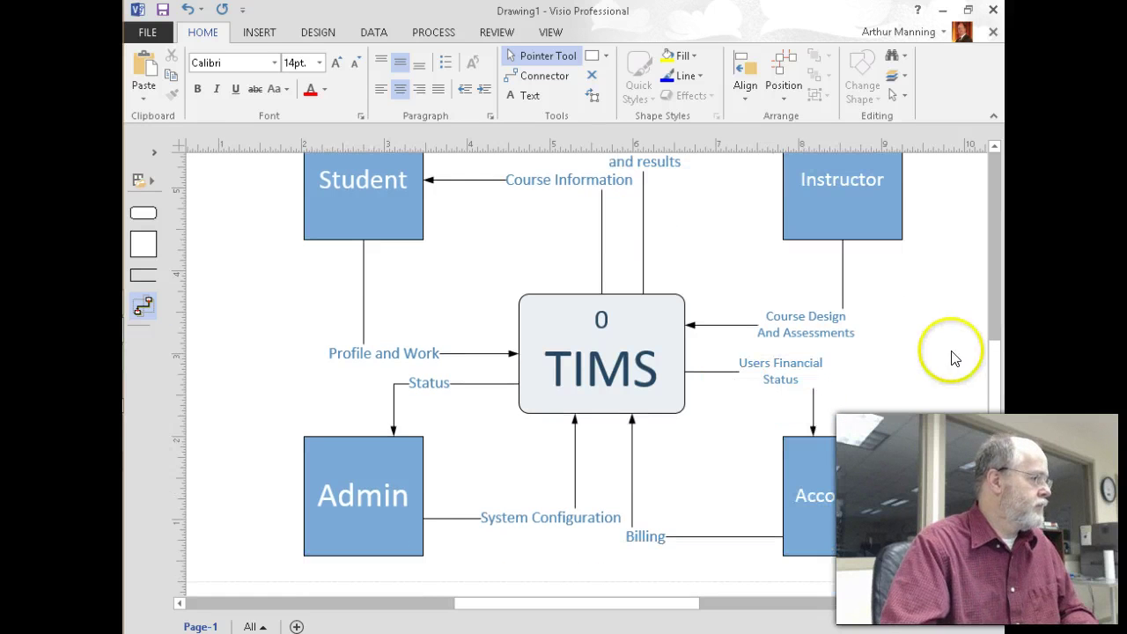
scroll(858, 360, "down", 1, "ctrl")
scroll(859, 359, "up", 2)
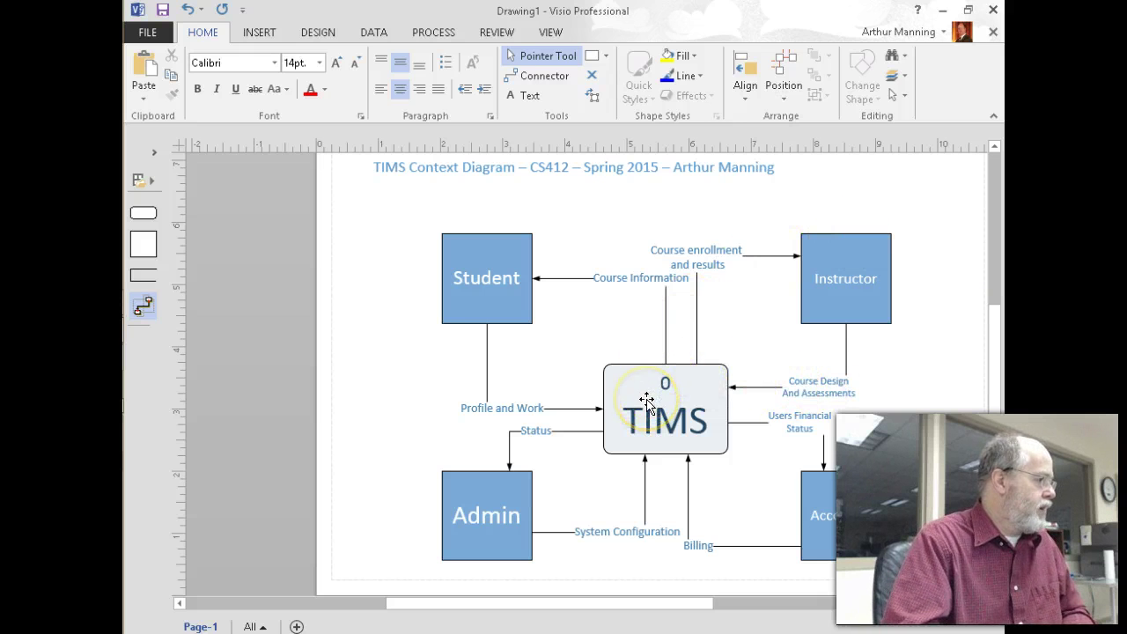
scroll(647, 401, "down", 1)
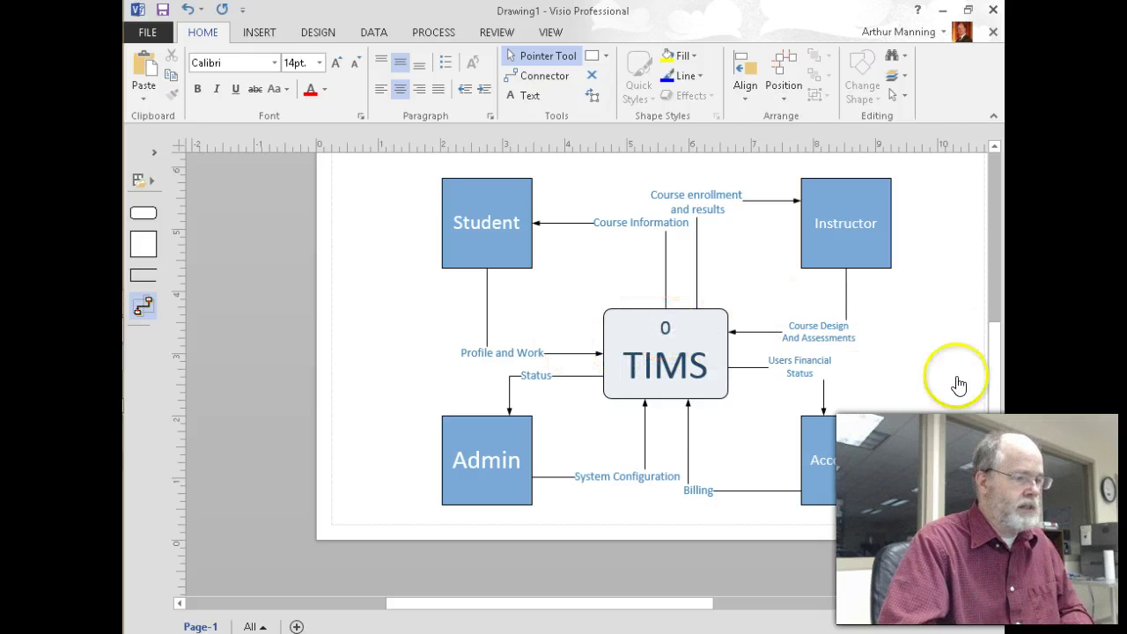
scroll(581, 353, "down", 1)
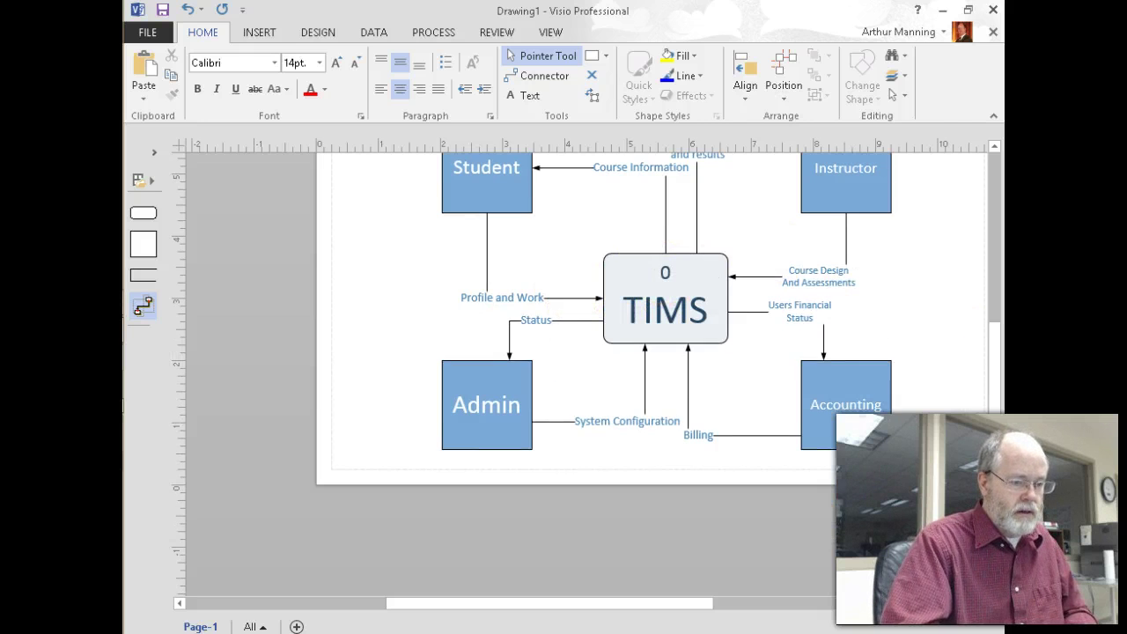
scroll(581, 352, "up", 2)
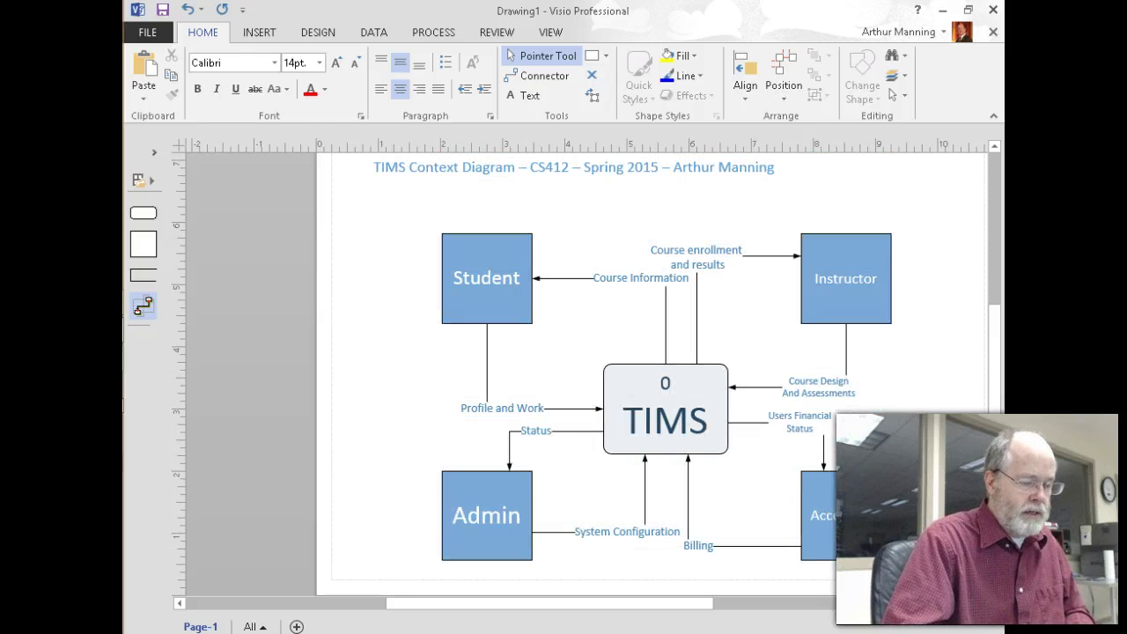
scroll(581, 352, "down", 2)
scroll(581, 352, "up", 2)
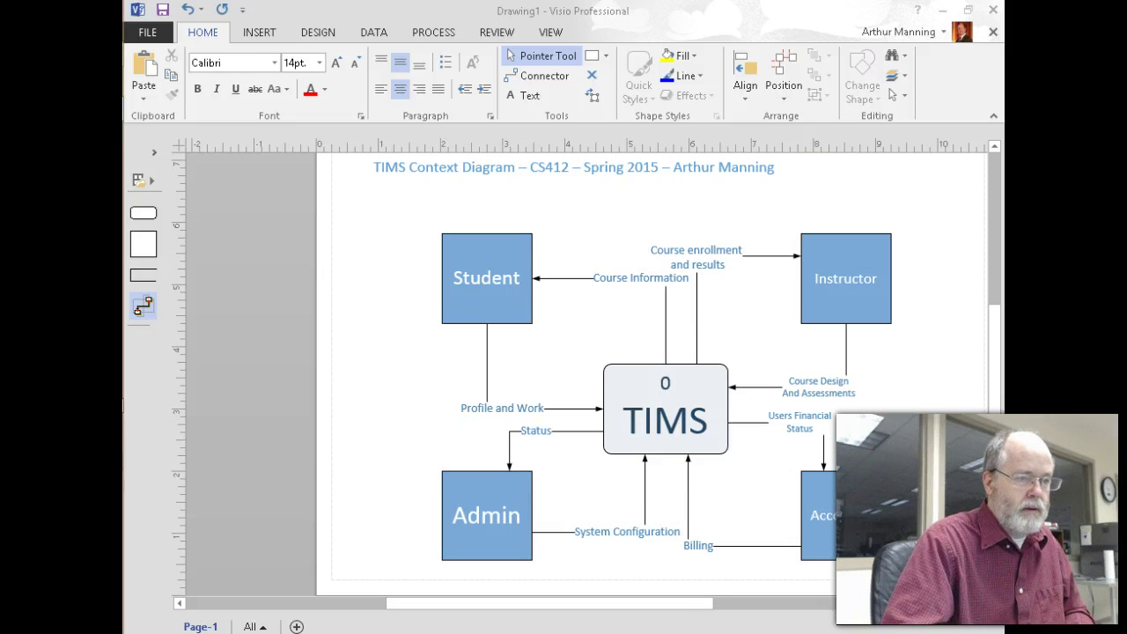
- Switch to Firefox and load coursesmart.com in a new tab, leaving Firefox in front
key("alt+Tab")
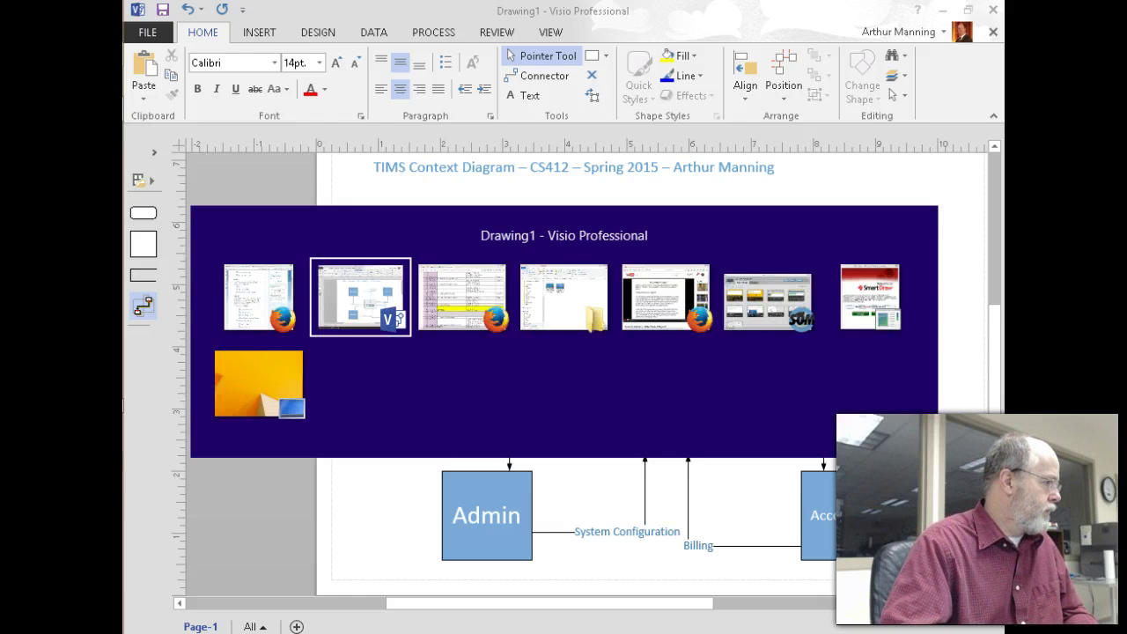
key("alt+Tab")
key("alt+Tab")
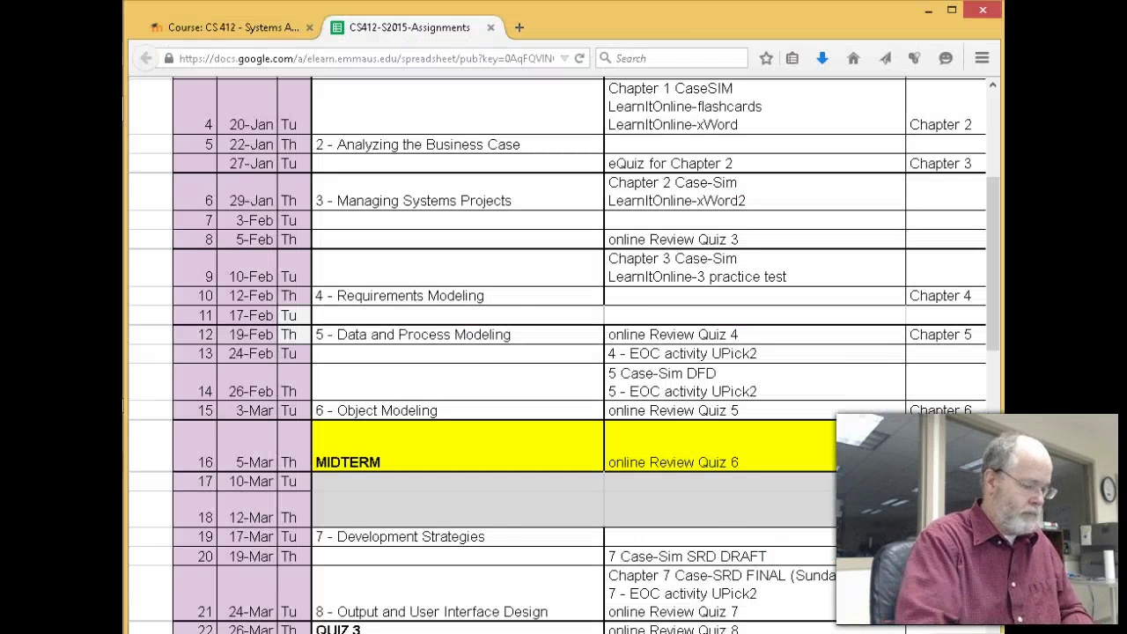
key("ctrl+t")
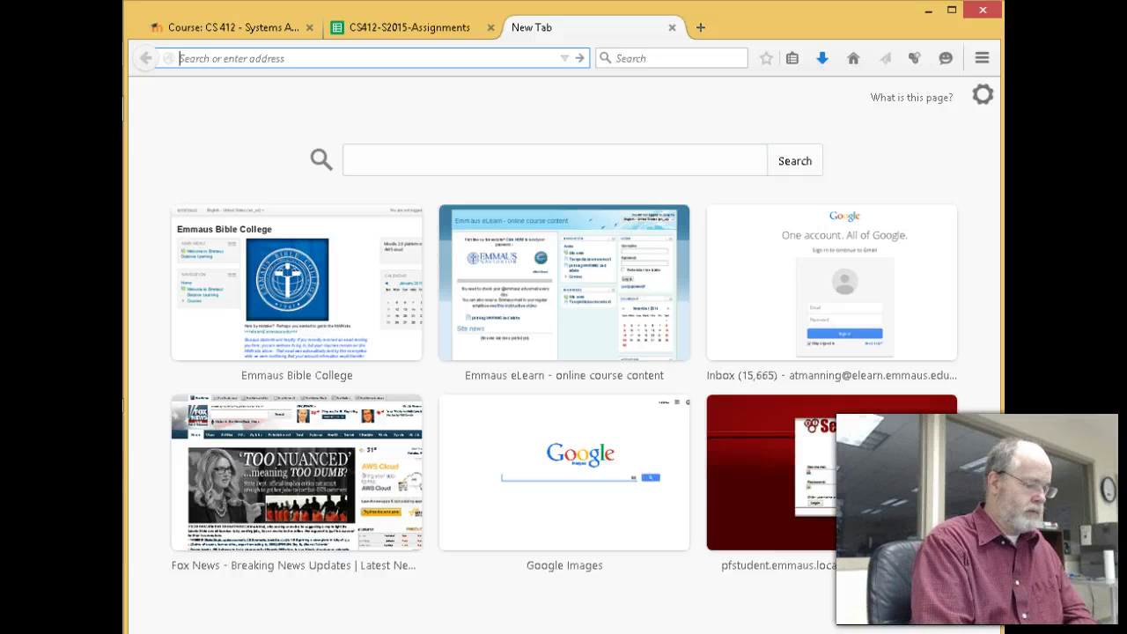
type("coursesmart.com/")
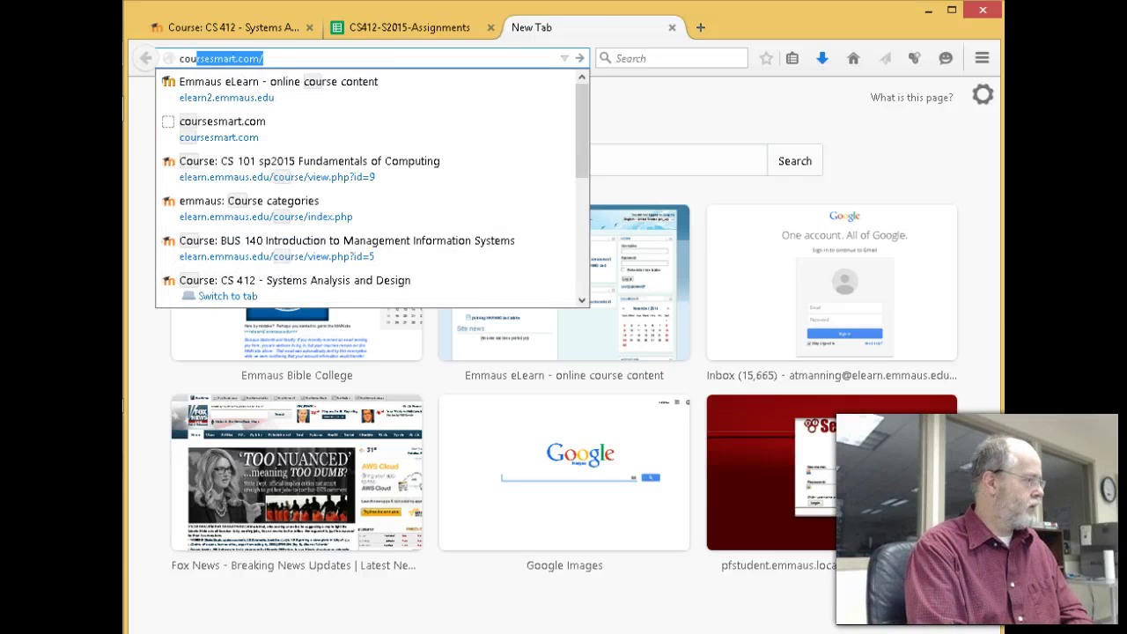
key("Return")
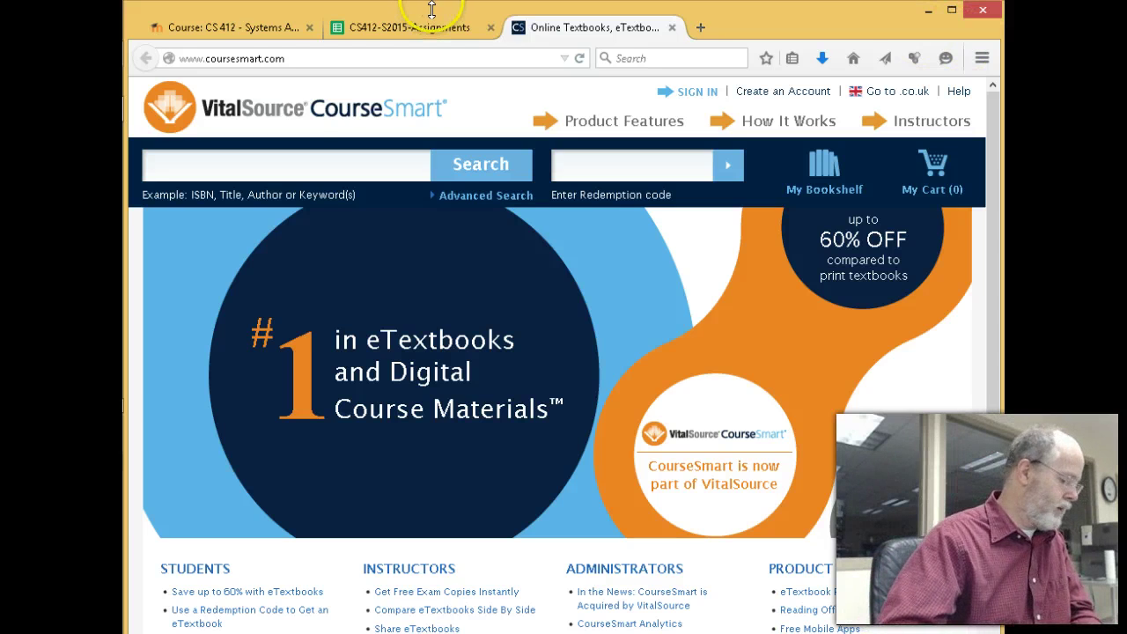
key("alt+Tab")
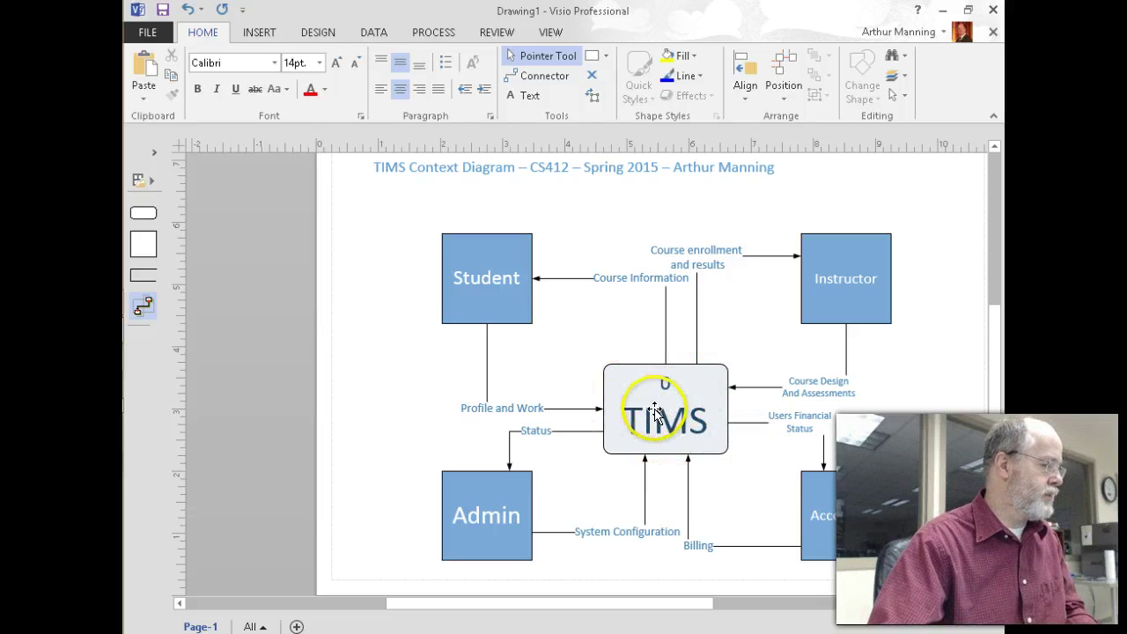
key("alt+Tab")
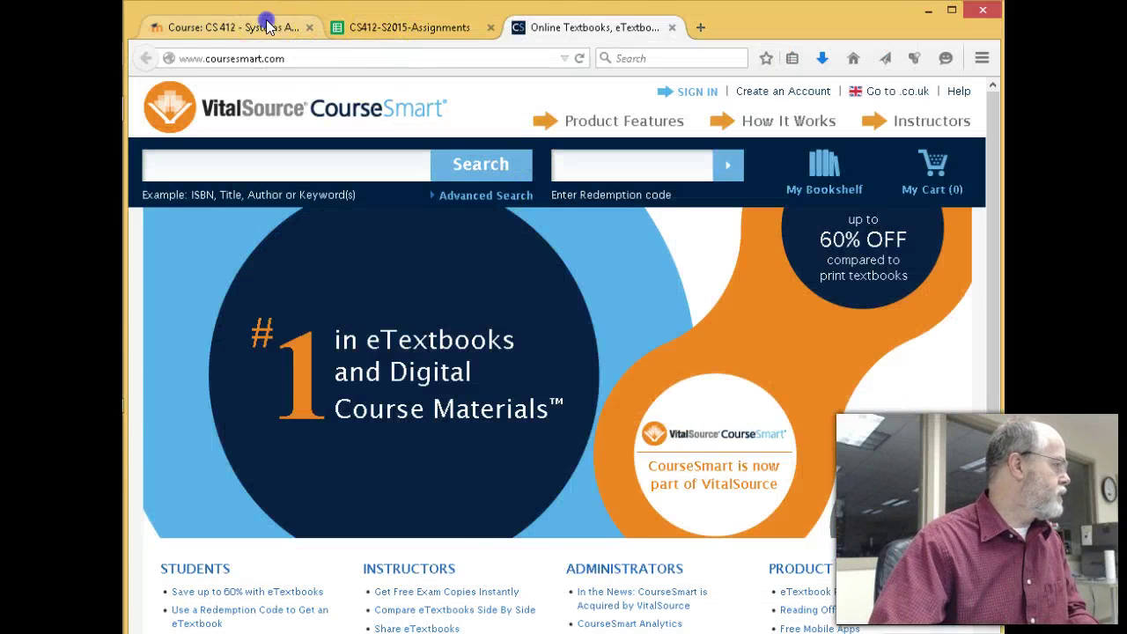
- Open the 05 CASE study DFD - UPLOAD assignment from the CS 412 course page
left_click(268, 24)
scroll(666, 495, "down", 15)
scroll(667, 495, "down", 20)
scroll(659, 495, "down", 20)
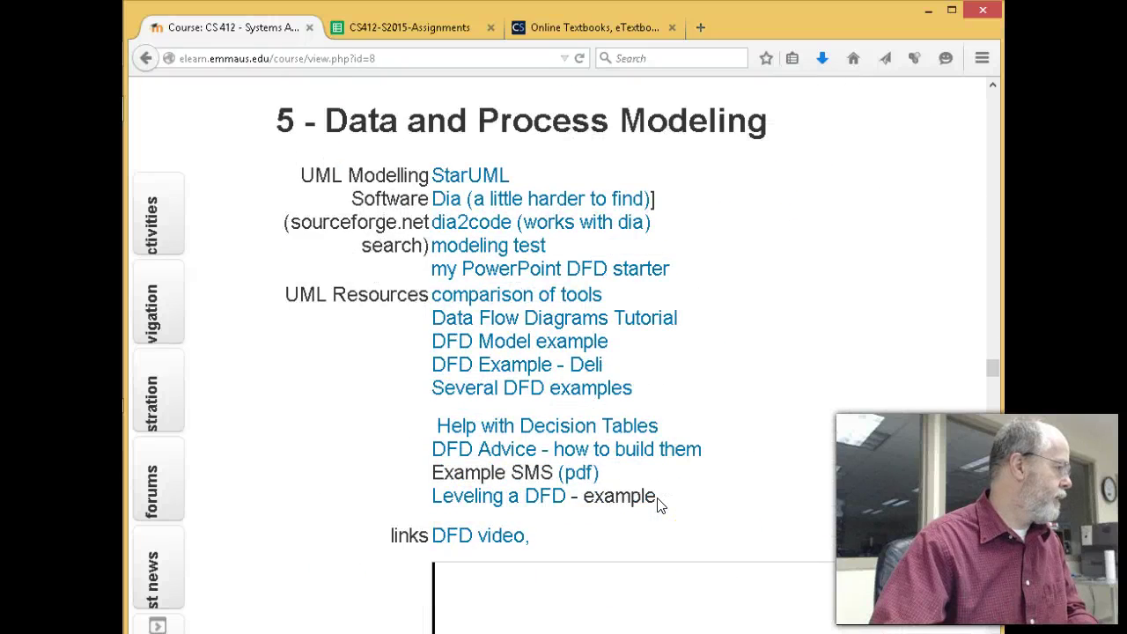
scroll(660, 504, "down", 12)
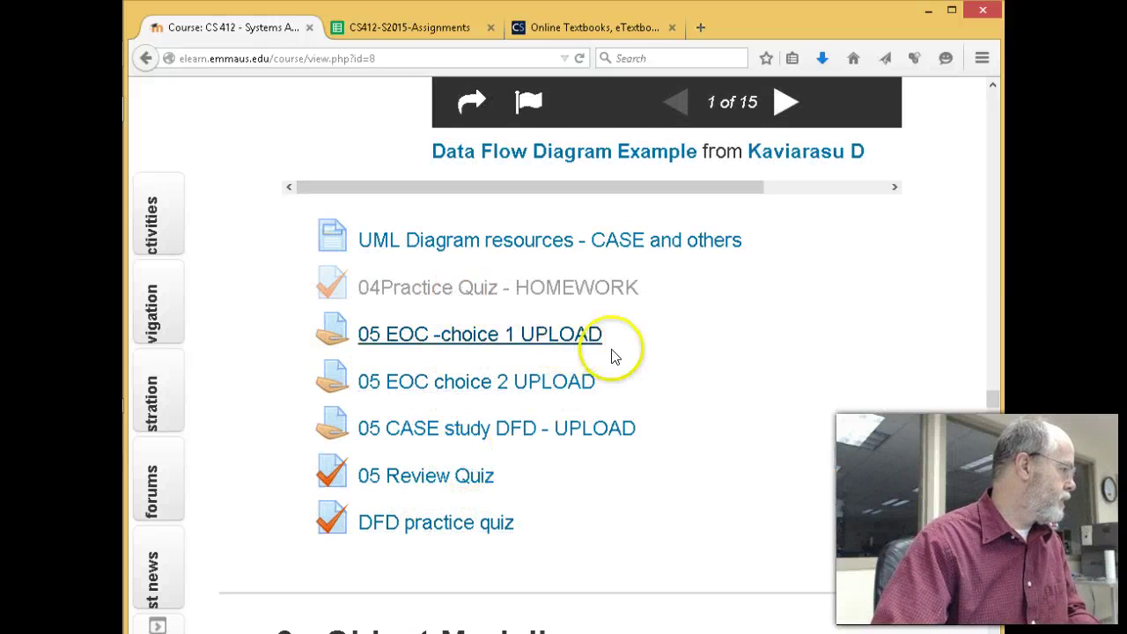
left_click(469, 428)
- Highlight the context diagram and Diagram 0 DFD tasks, then return to the Visio TIMS diagram
scroll(469, 428, "down", 5)
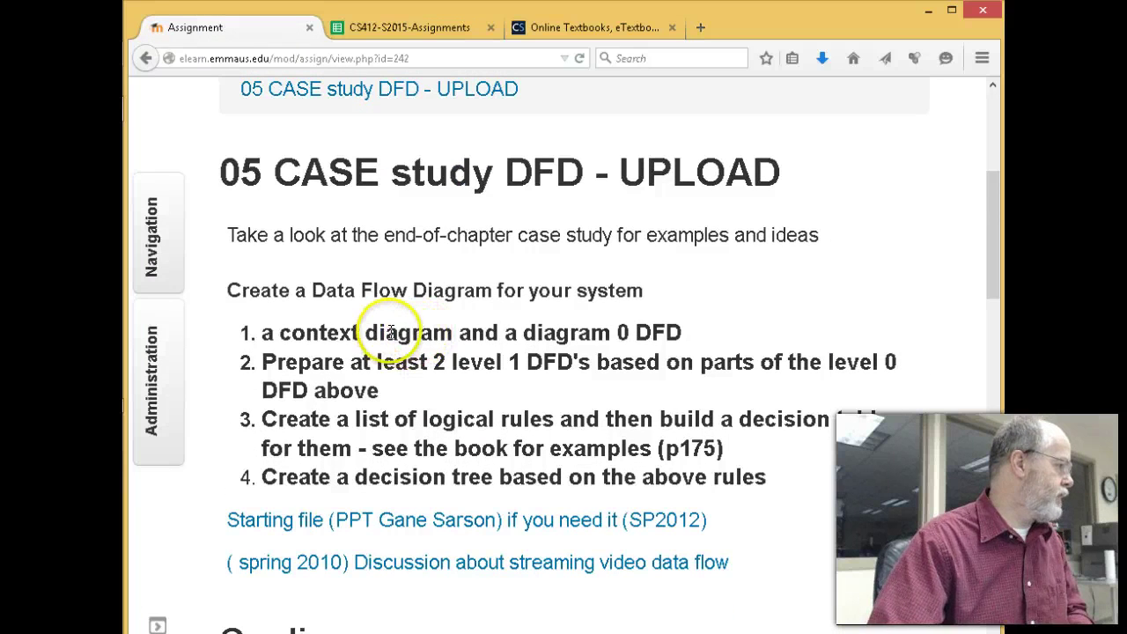
left_click_drag(680, 324, 280, 333)
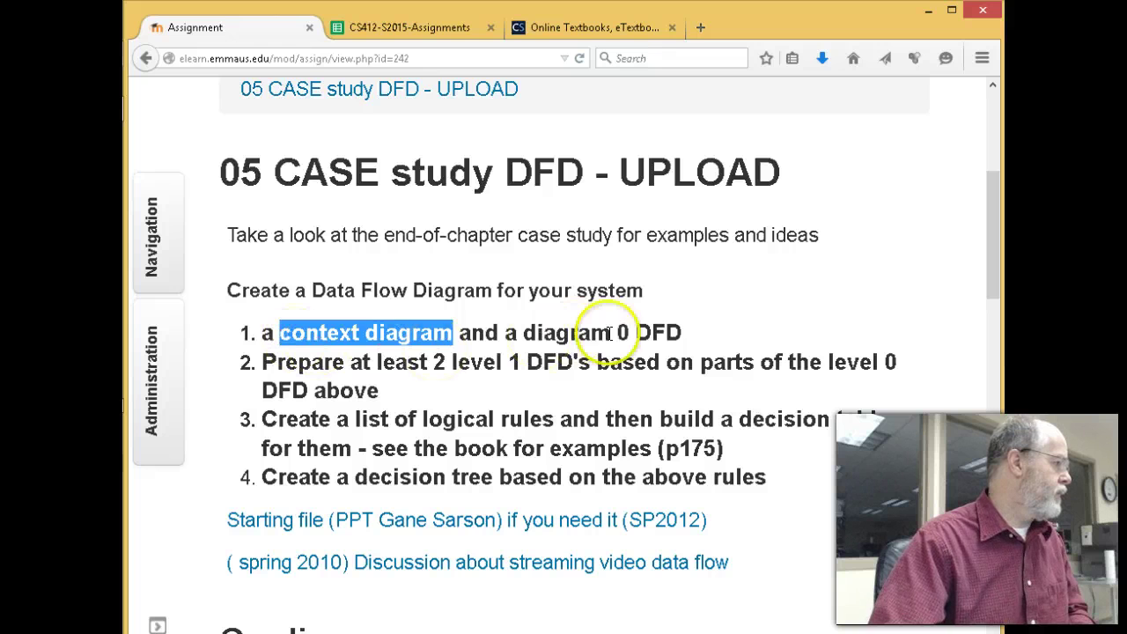
left_click_drag(676, 329, 523, 327)
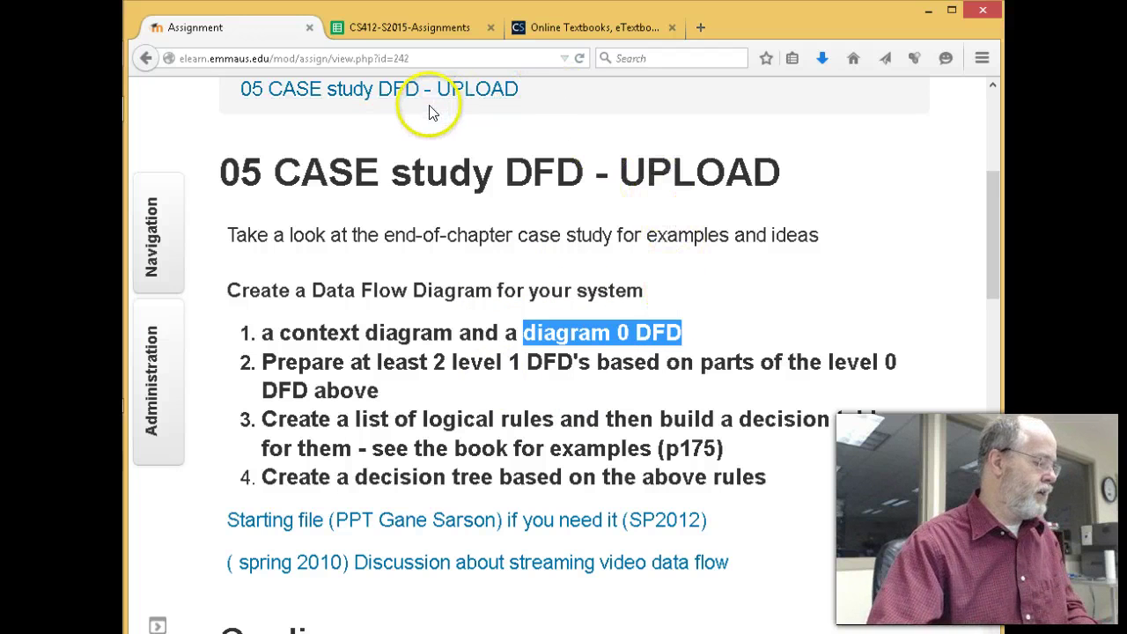
key("alt+Tab")
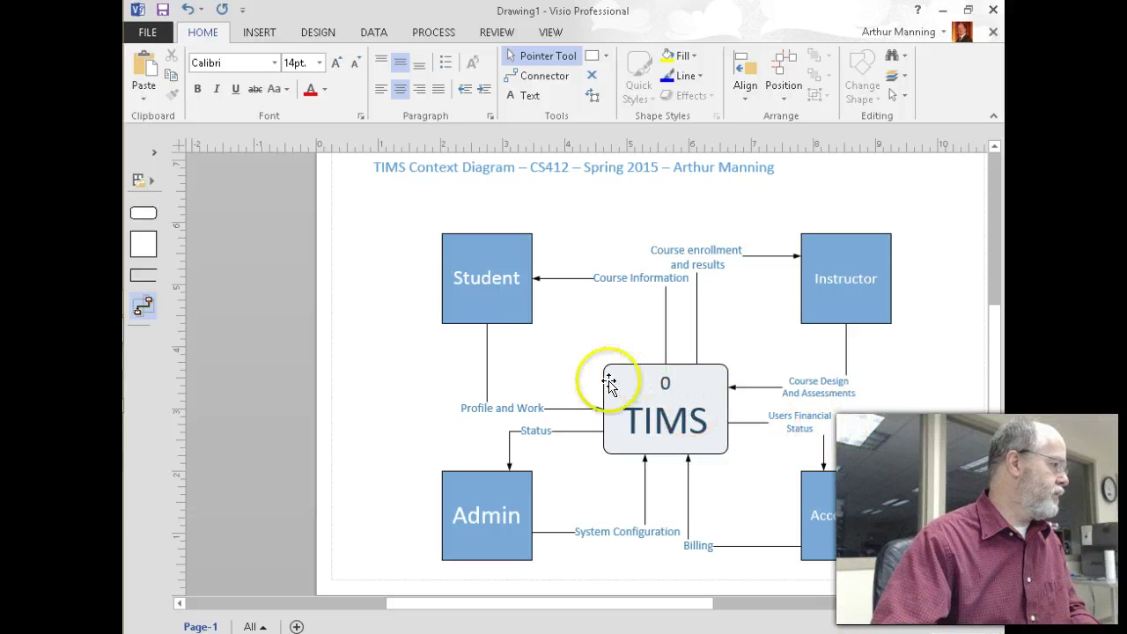
- Select the whole TIMS context diagram and add a new blank page
left_click_drag(411, 219, 916, 568)
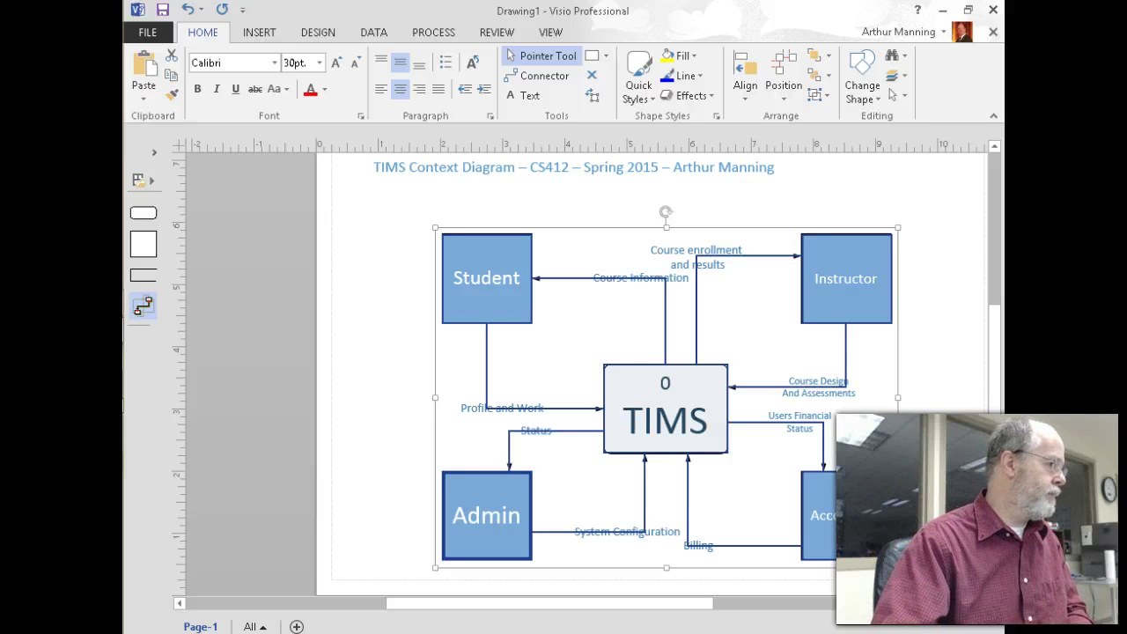
scroll(993, 479, "down", 5)
scroll(995, 483, "up", 5)
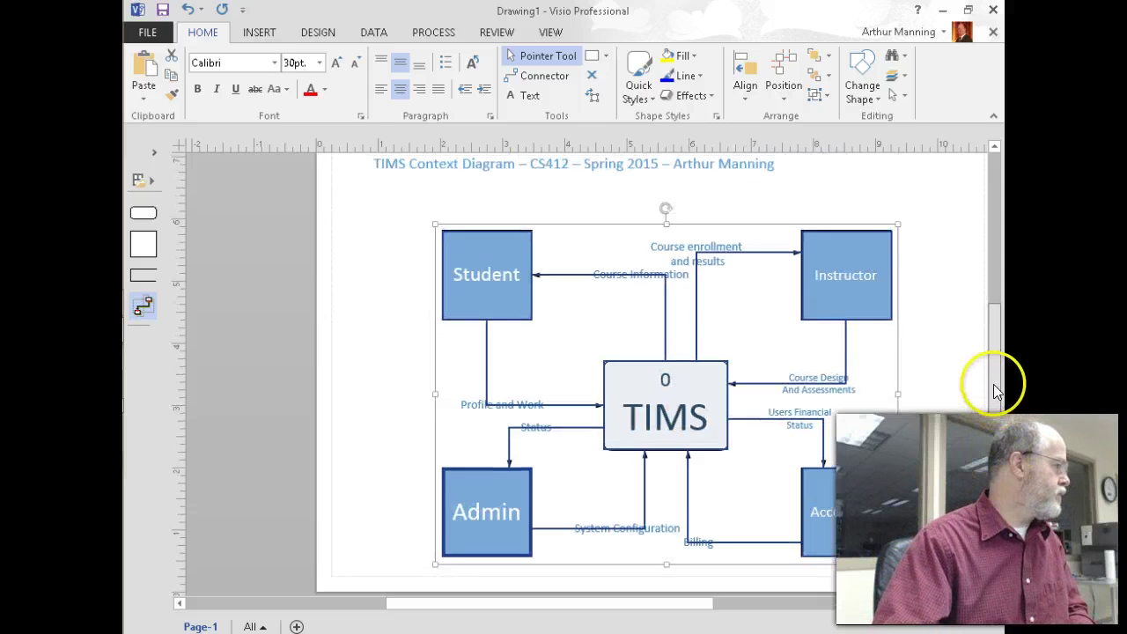
left_click(261, 33)
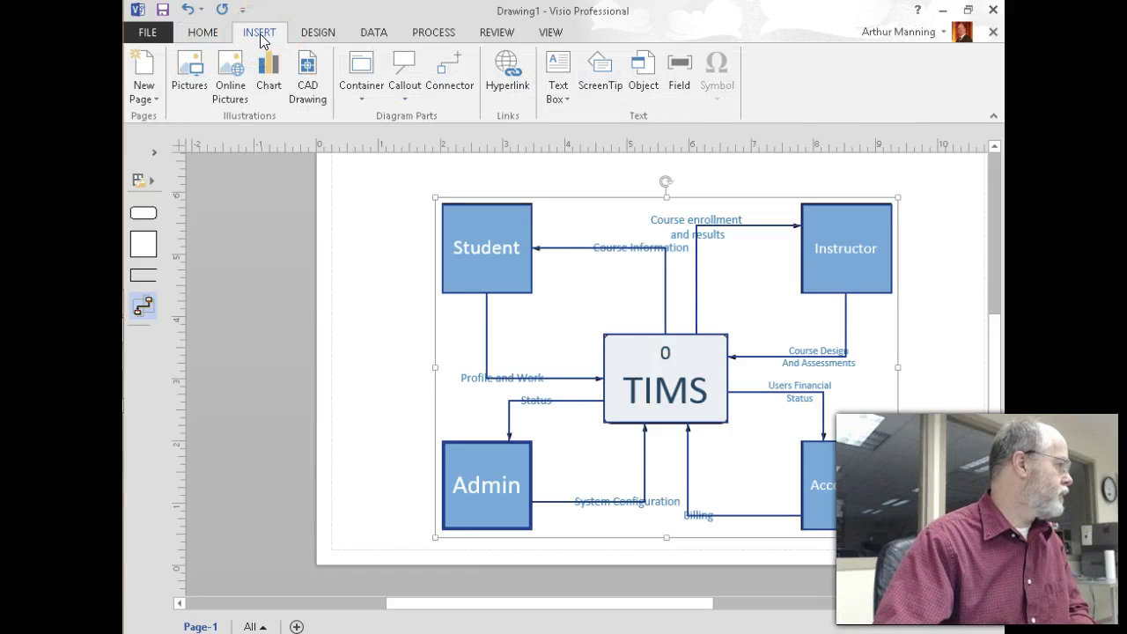
left_click(142, 66)
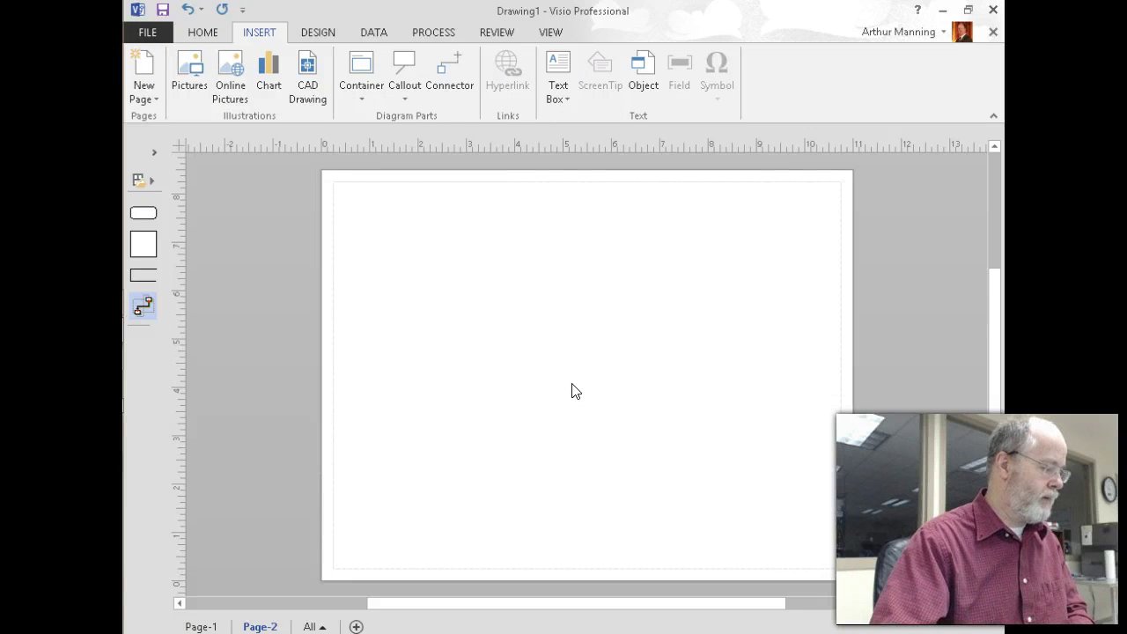
- Paste the context diagram onto Page-2 and move it up into place
key("ctrl+v")
left_click(597, 401)
left_click_drag(597, 401, 618, 374)
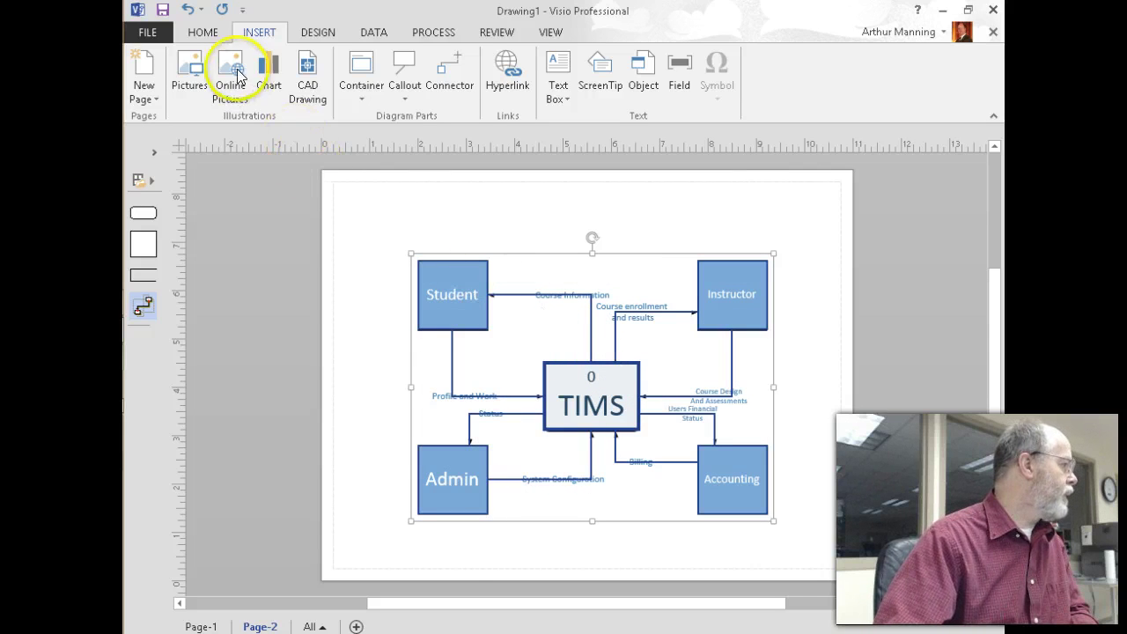
left_click(203, 33)
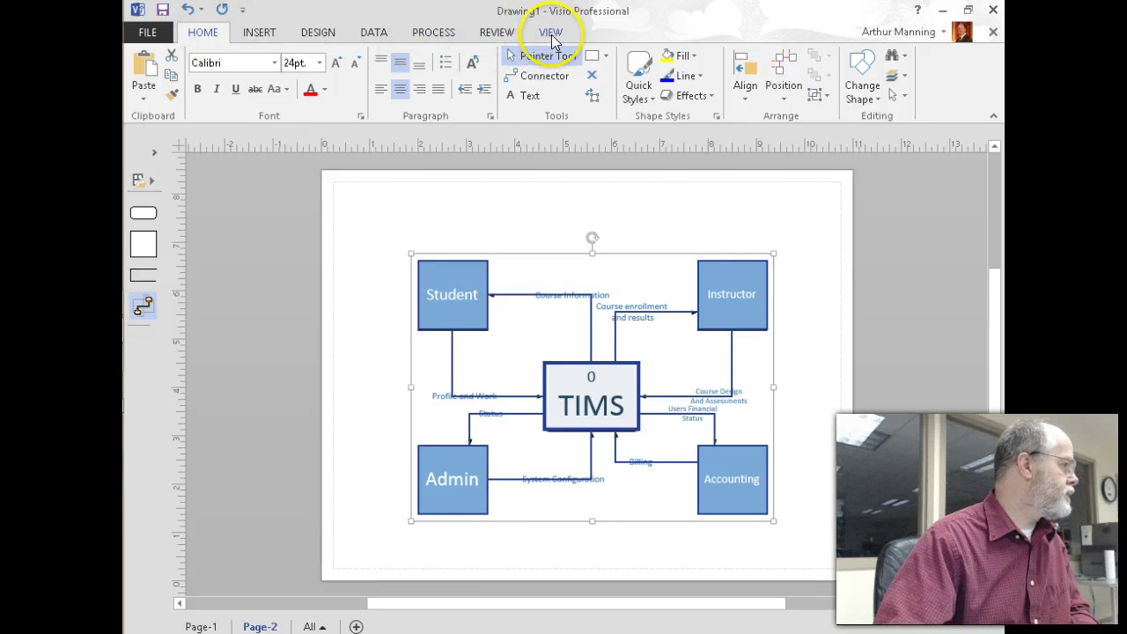
left_click(159, 35)
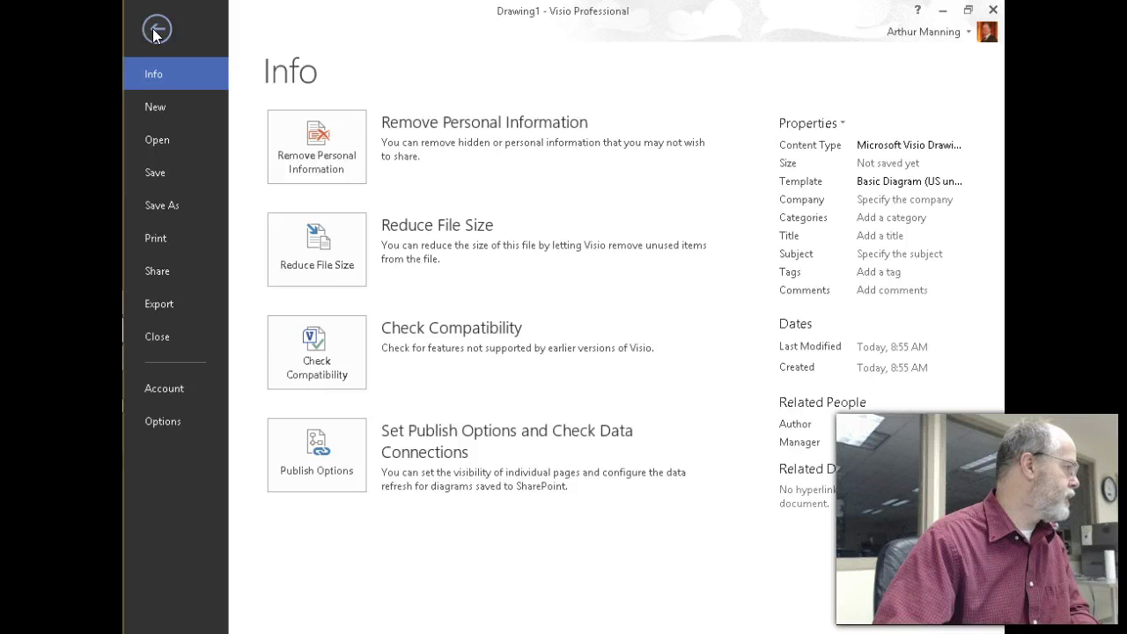
left_click(155, 32)
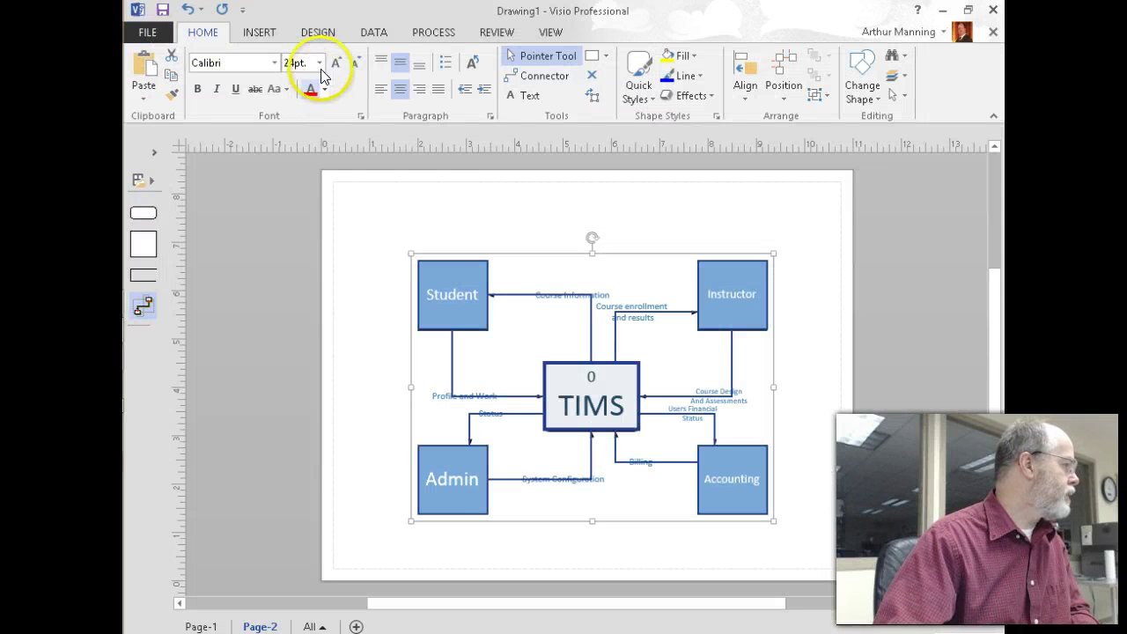
left_click(319, 34)
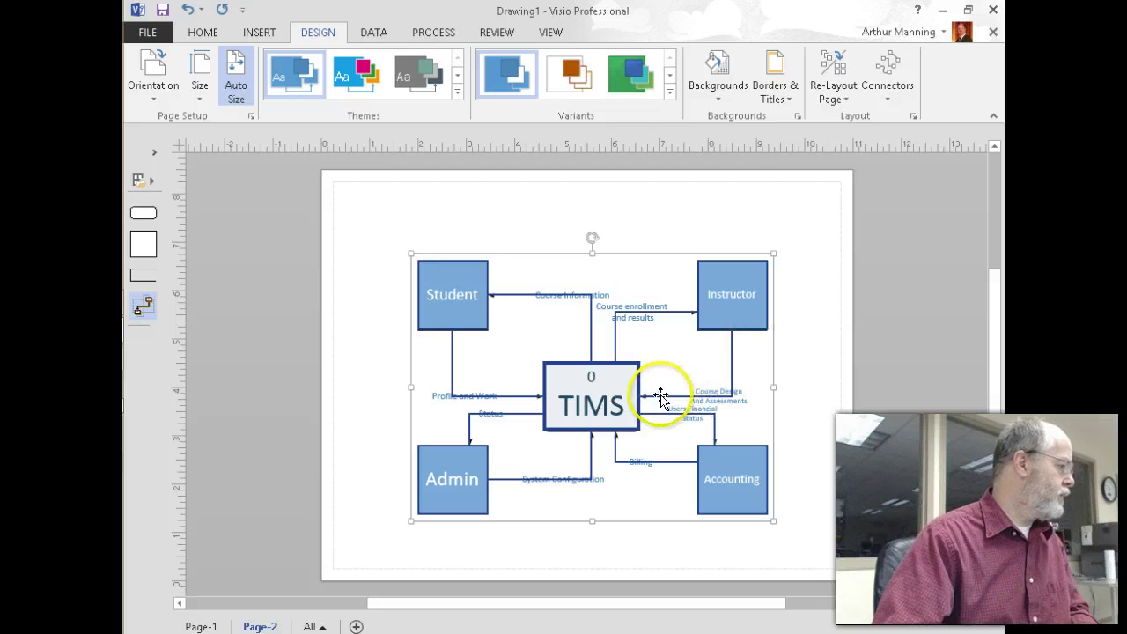
left_click(510, 240)
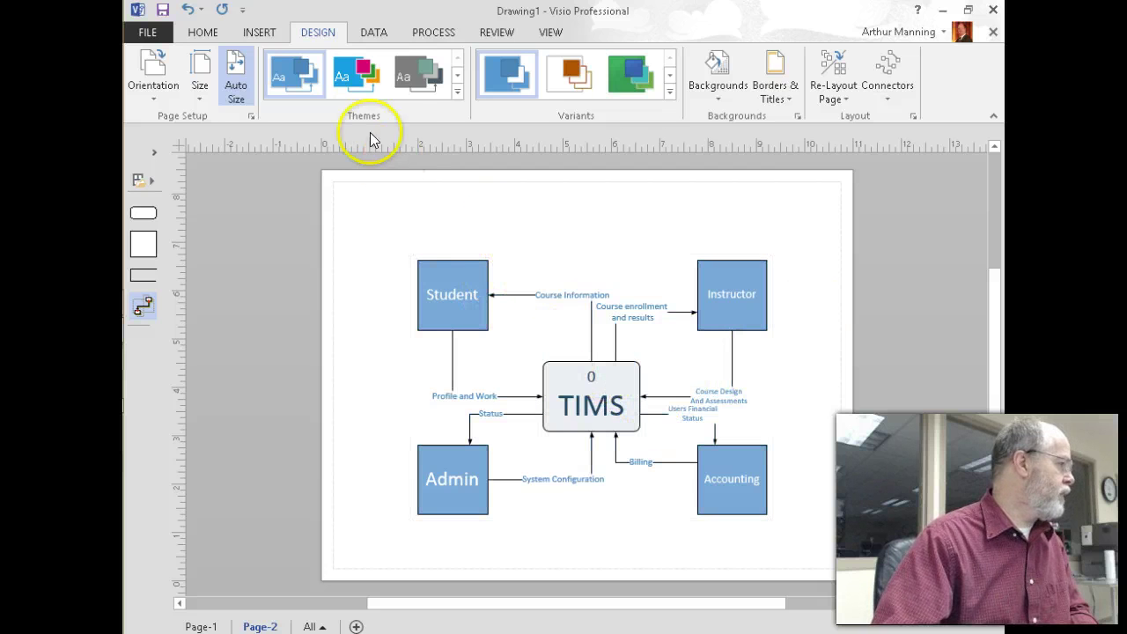
left_click(200, 34)
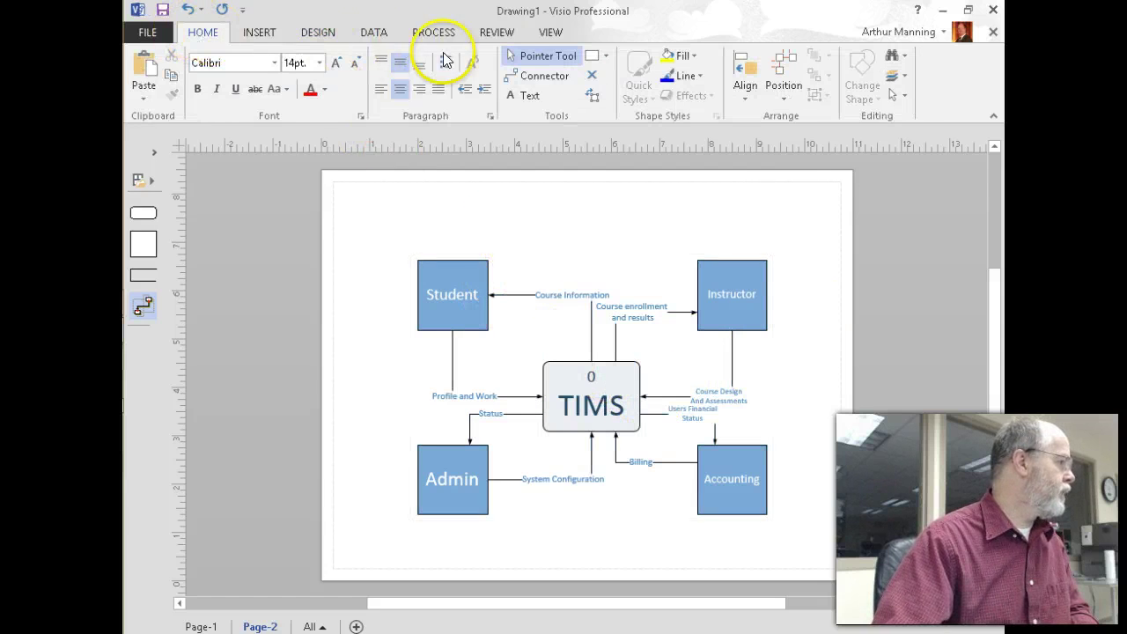
- Add a title text box across the top of Page-2 reading 'TIMS Diagram 0 -'
left_click(522, 96)
left_click_drag(357, 194, 780, 234)
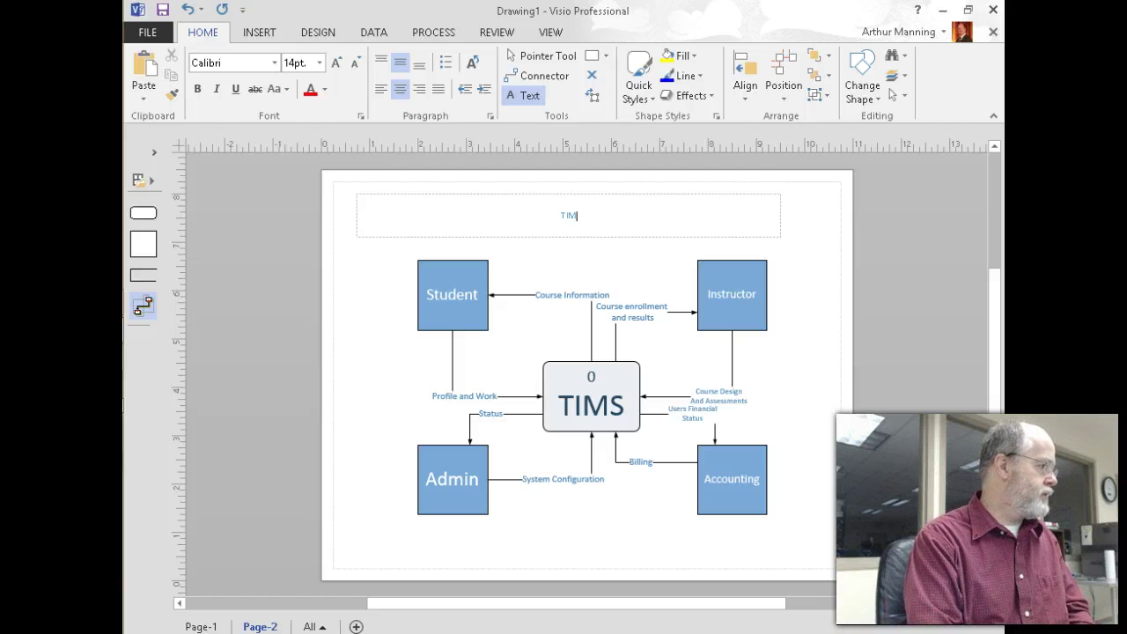
type("TIMS Diagram -")
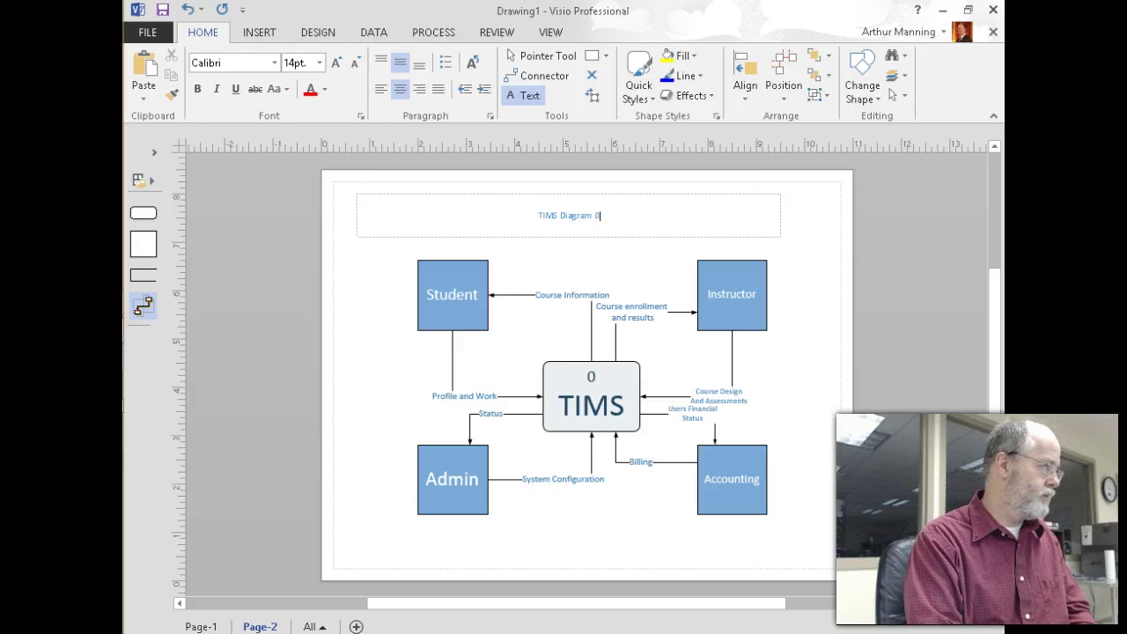
type("-")
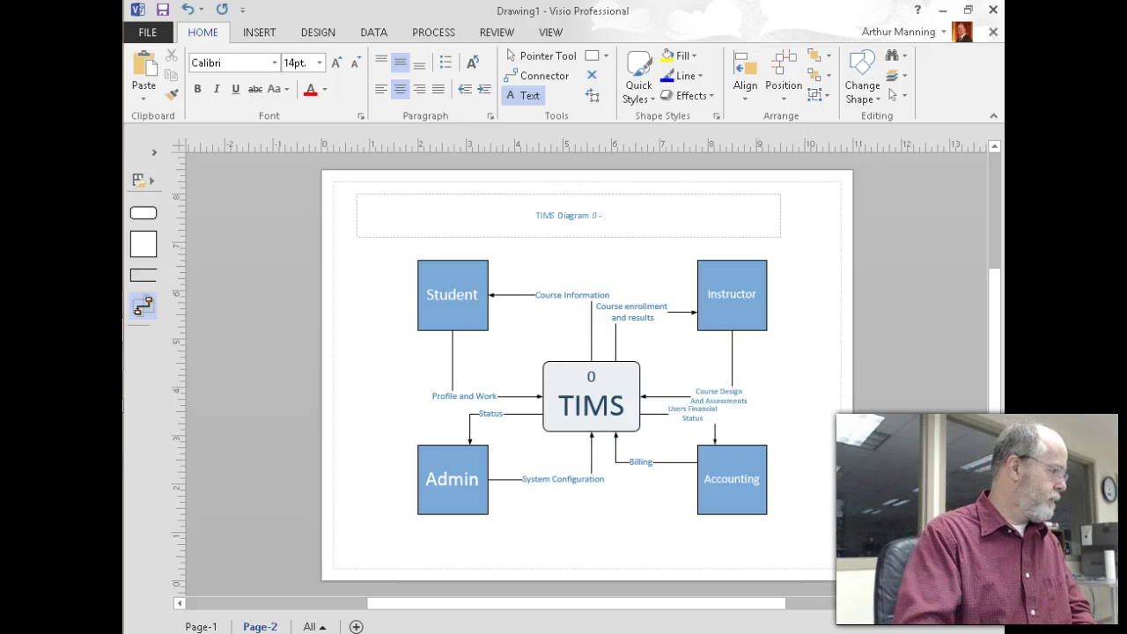
left_click(624, 516)
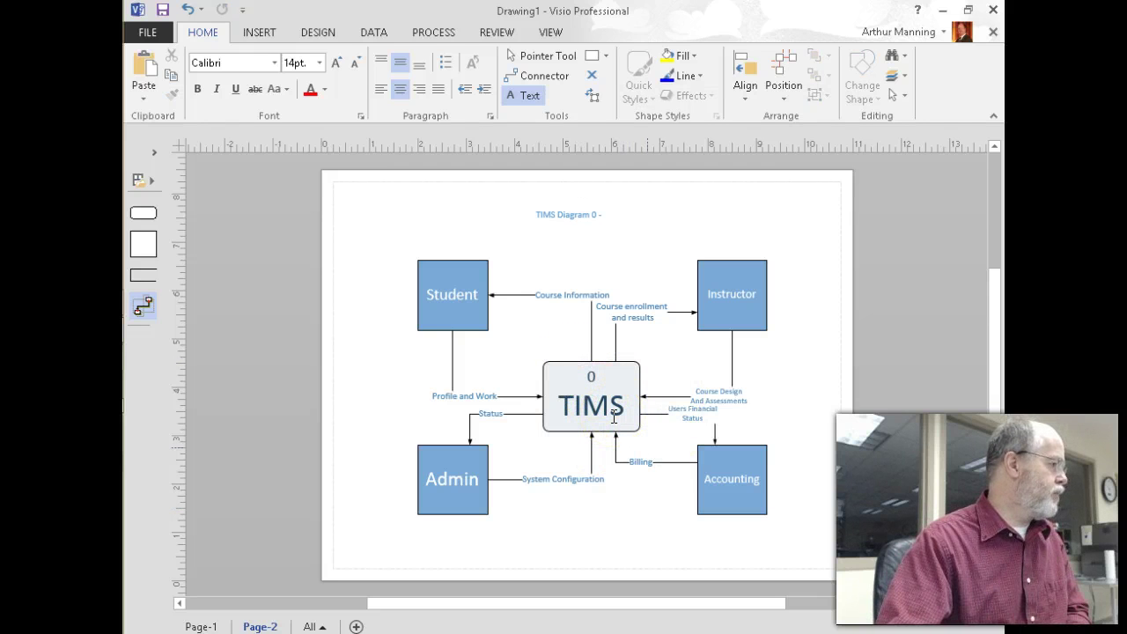
- Collapse the ribbon and compare the Page-1 and Page-2 diagrams
double_click(202, 34)
left_click(469, 322)
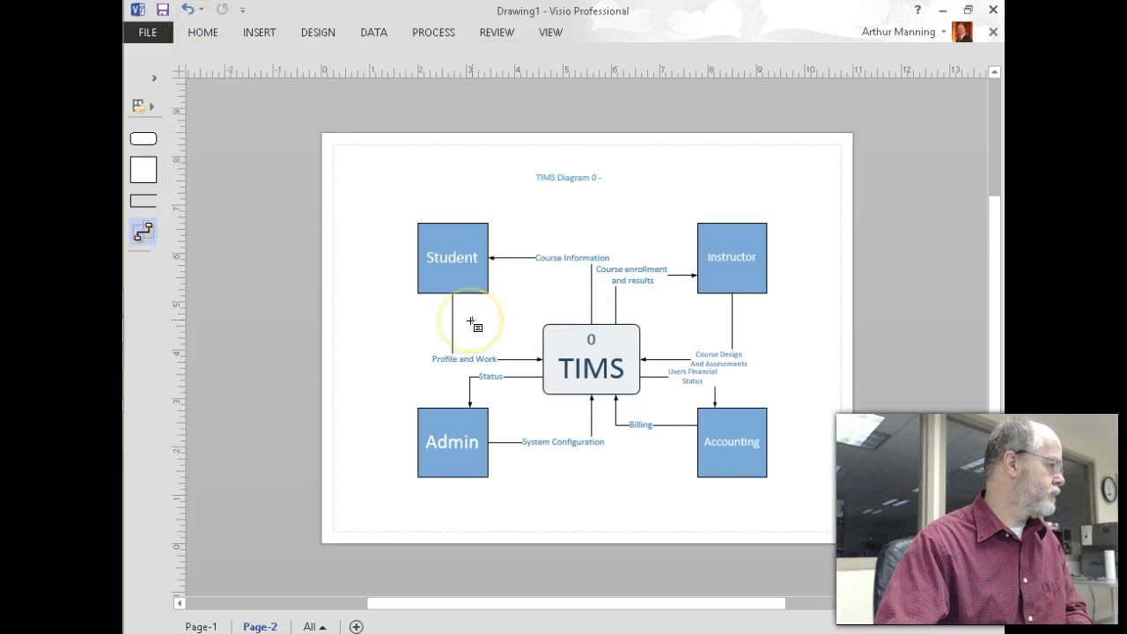
scroll(470, 322, "up", 2)
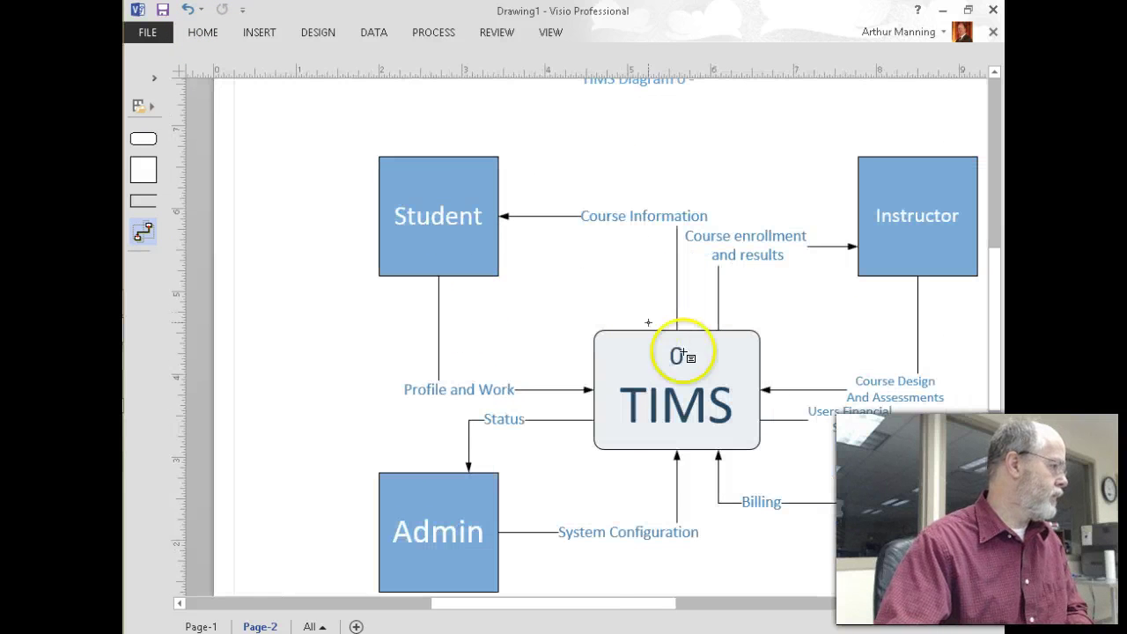
left_click_drag(655, 599, 671, 601)
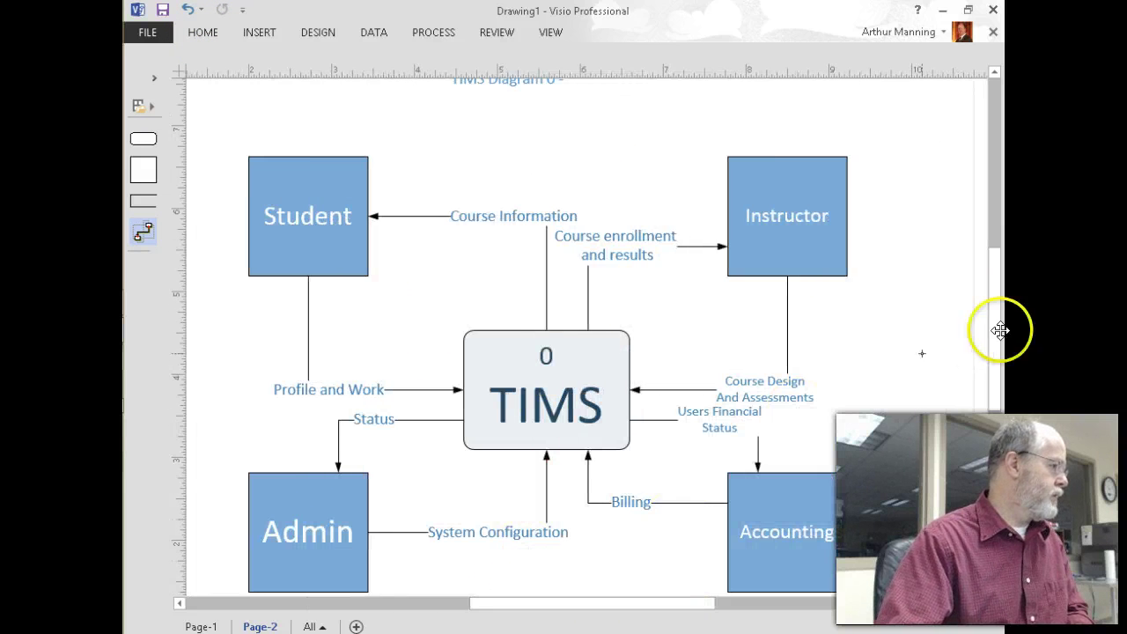
left_click_drag(997, 347, 966, 540)
scroll(426, 470, "down", 5, "ctrl")
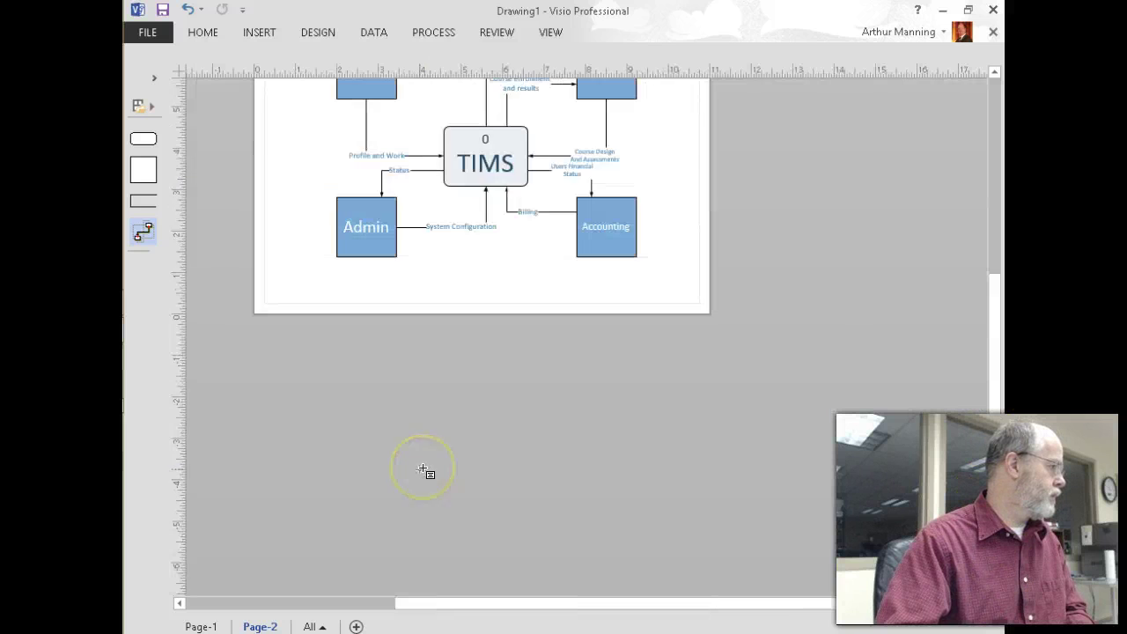
left_click(202, 626)
left_click(252, 626)
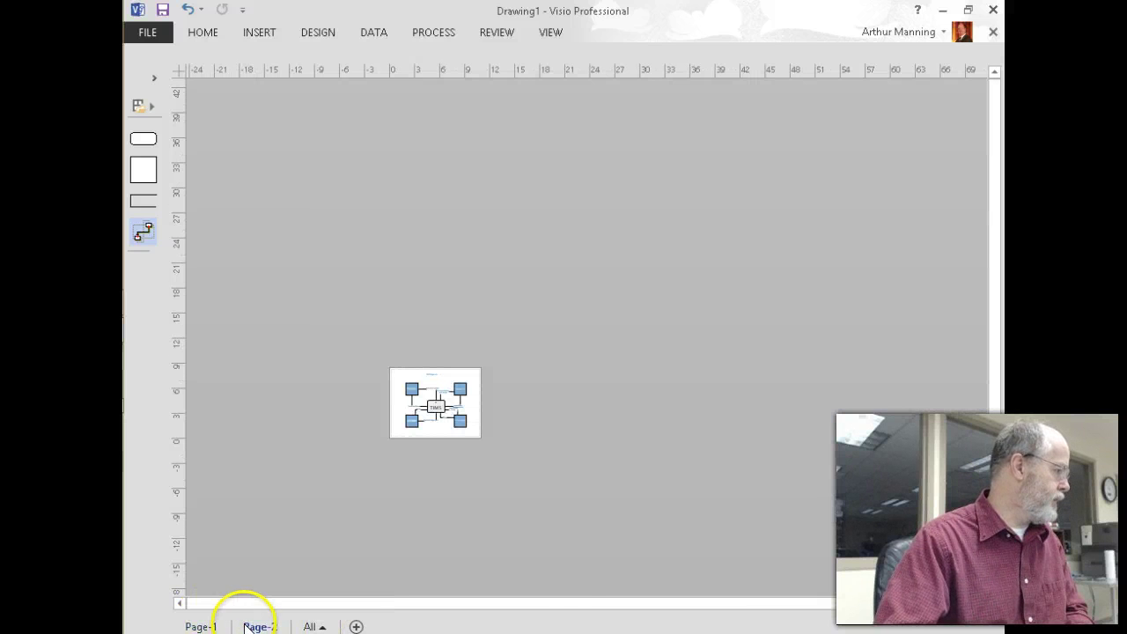
left_click(199, 626)
left_click(258, 626)
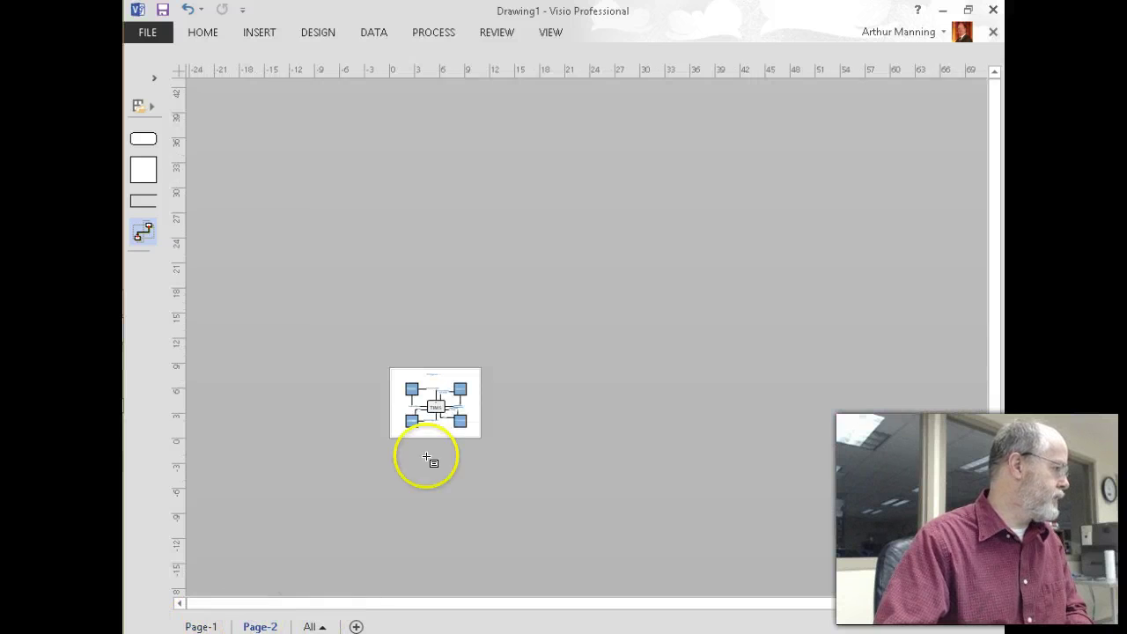
scroll(482, 438, "up", 5)
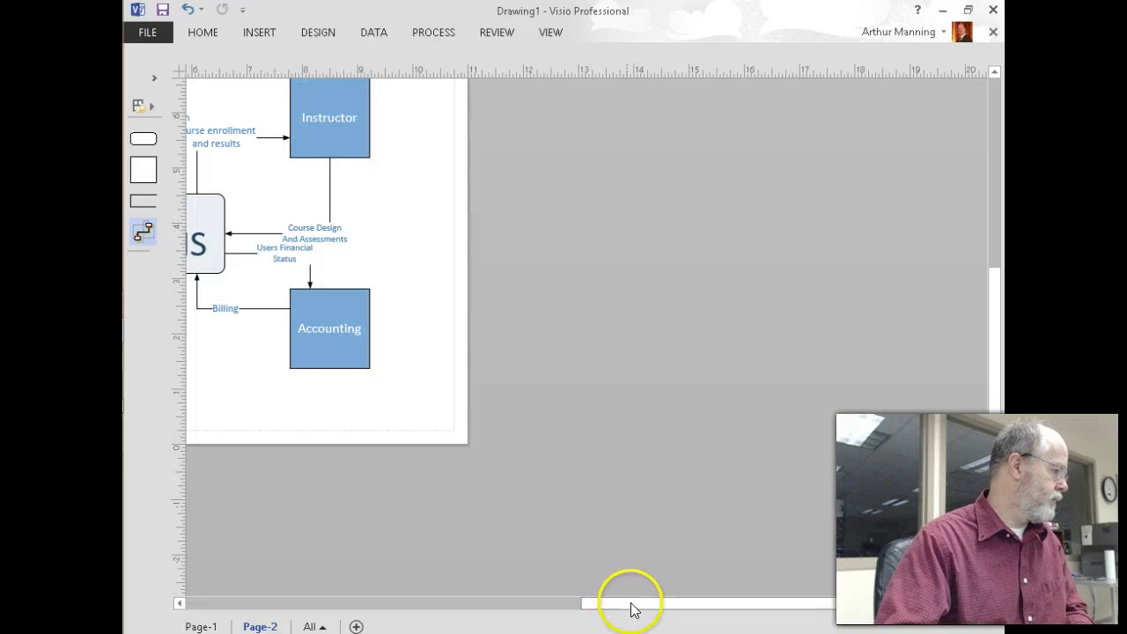
left_click_drag(489, 606, 428, 601)
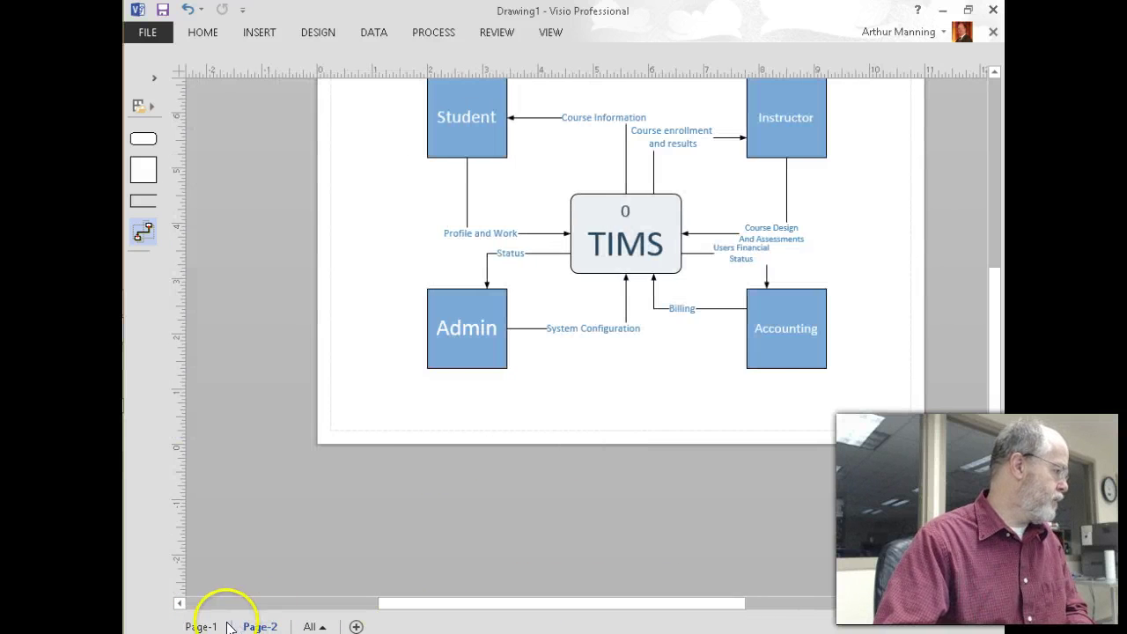
- Rename Page-2 to Diagram0 and Page-1 to Context, then return to Diagram0
right_click(255, 626)
left_click(291, 543)
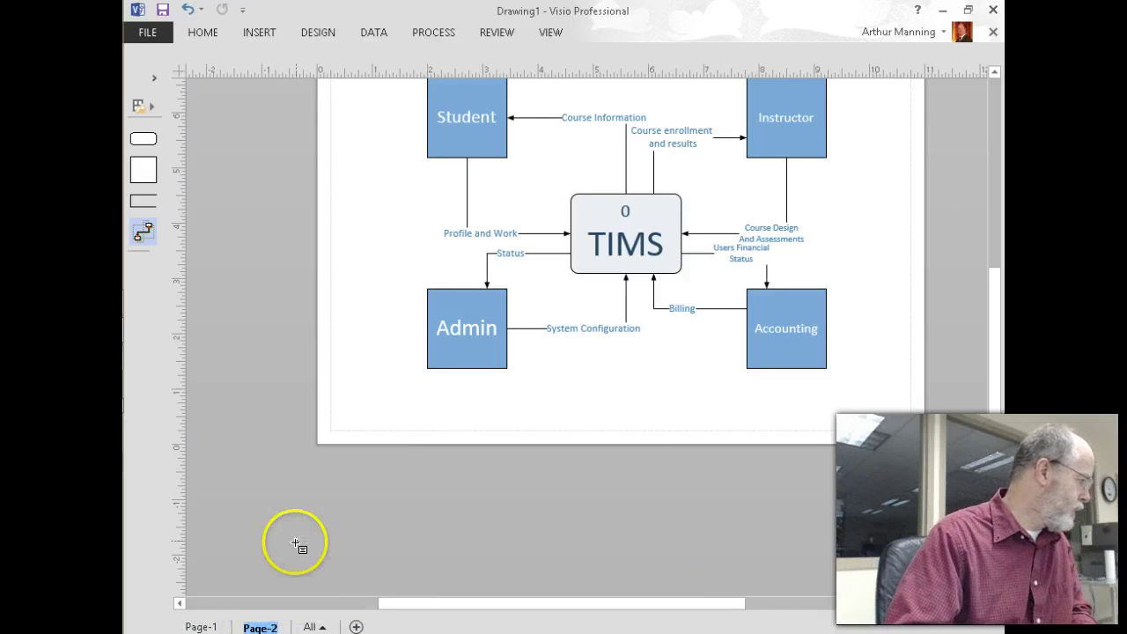
type("Dia")
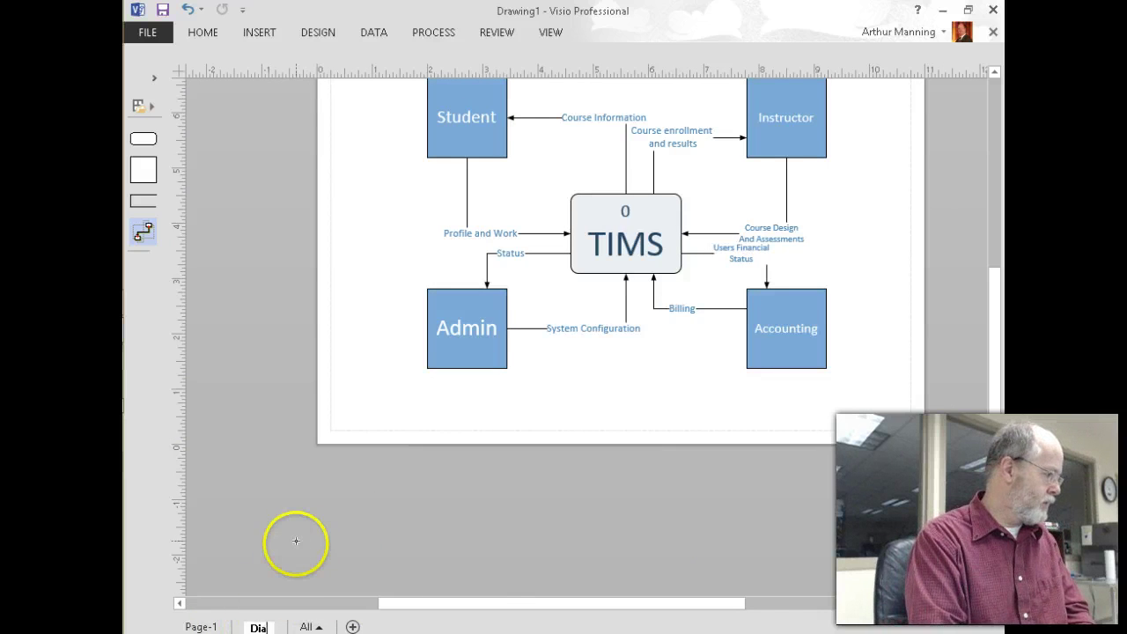
type("gram0")
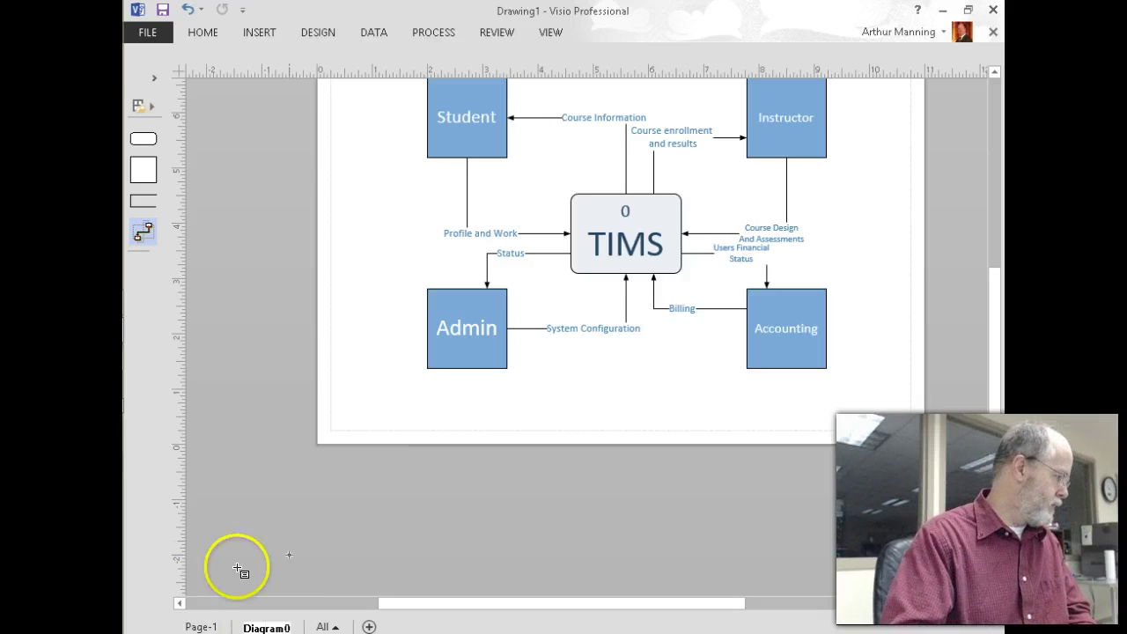
left_click(197, 627)
right_click(197, 626)
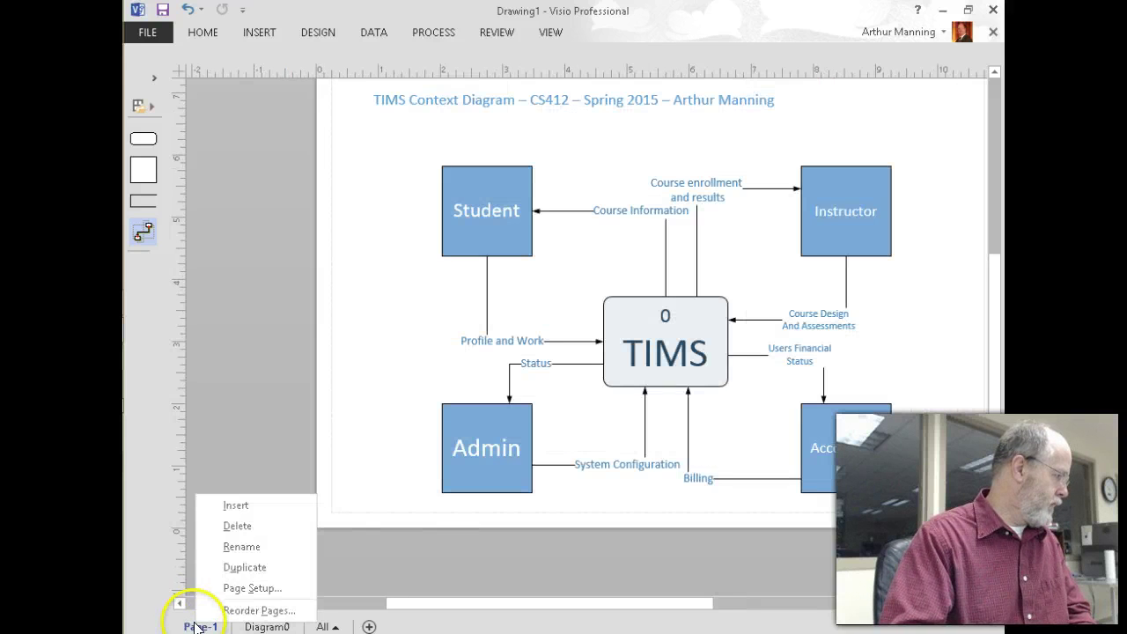
left_click(239, 546)
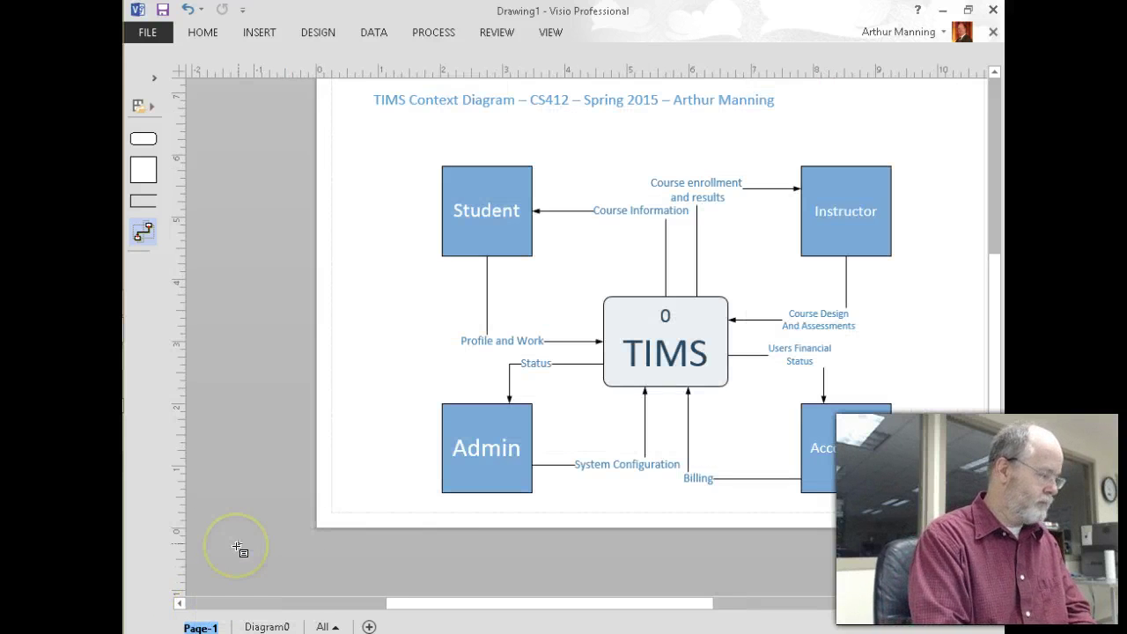
type("Context")
key("Return")
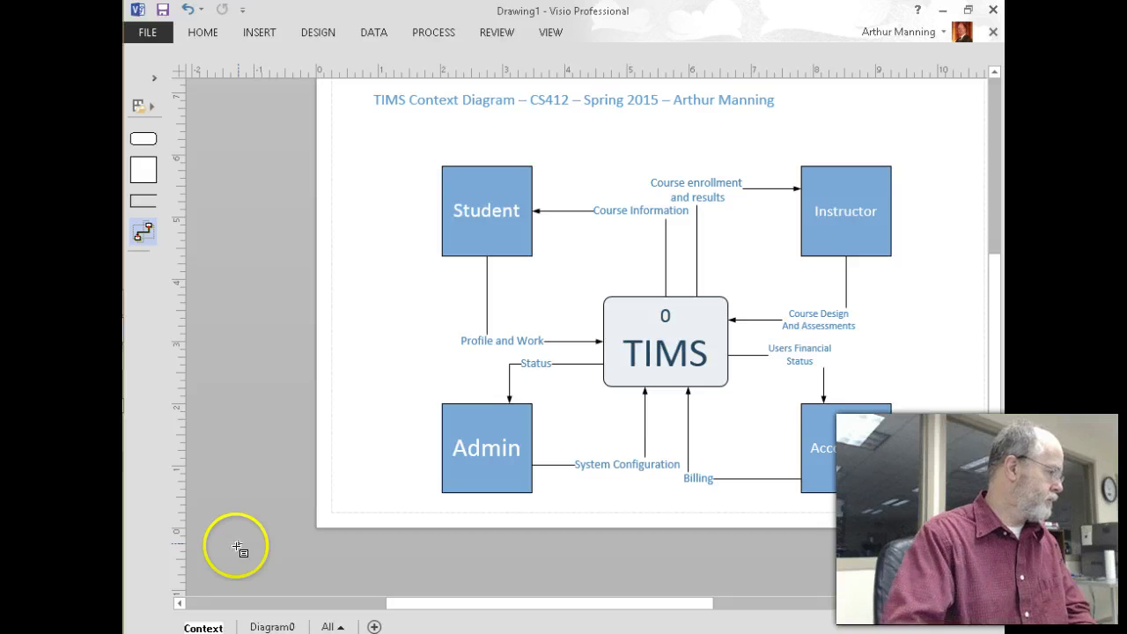
left_click(269, 626)
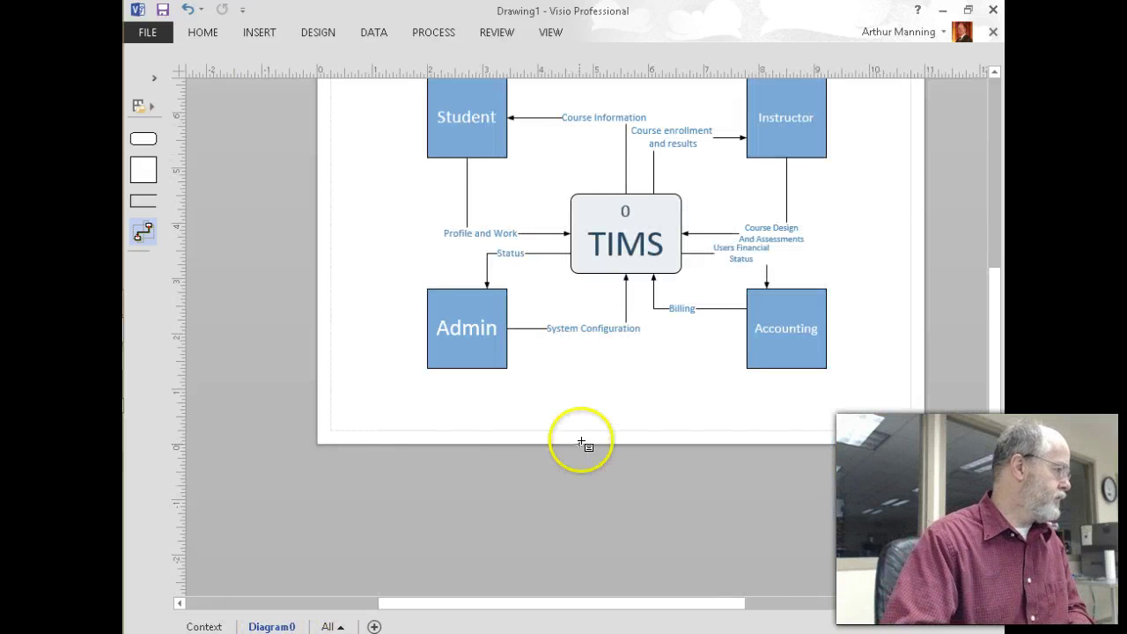
- Delete the central TIMS process box from Diagram0
left_click(604, 243)
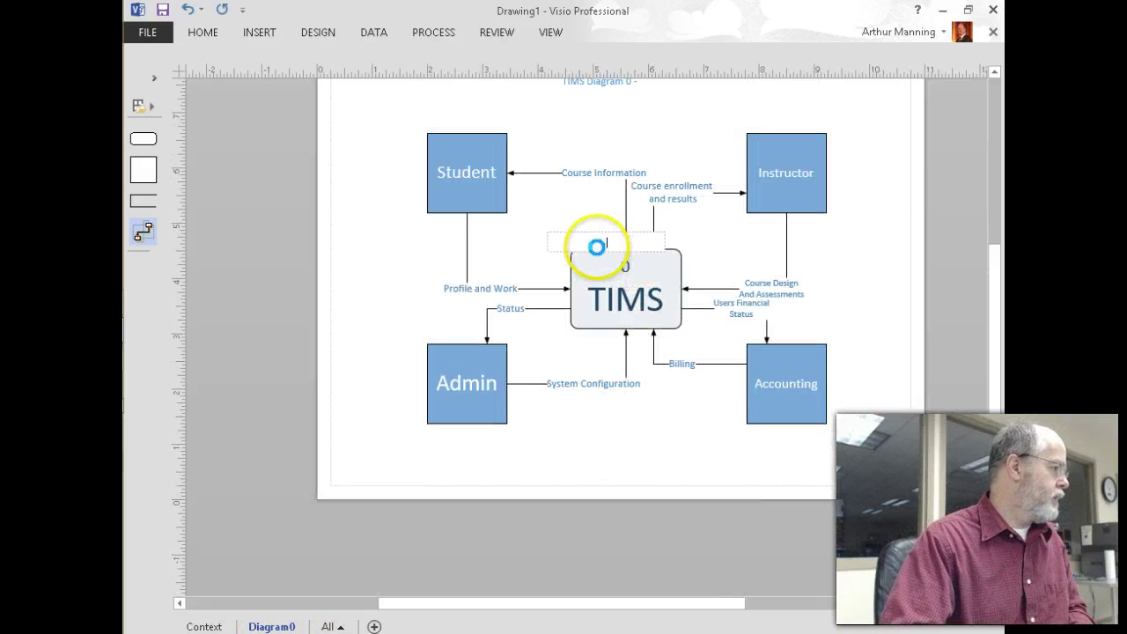
left_click(541, 263)
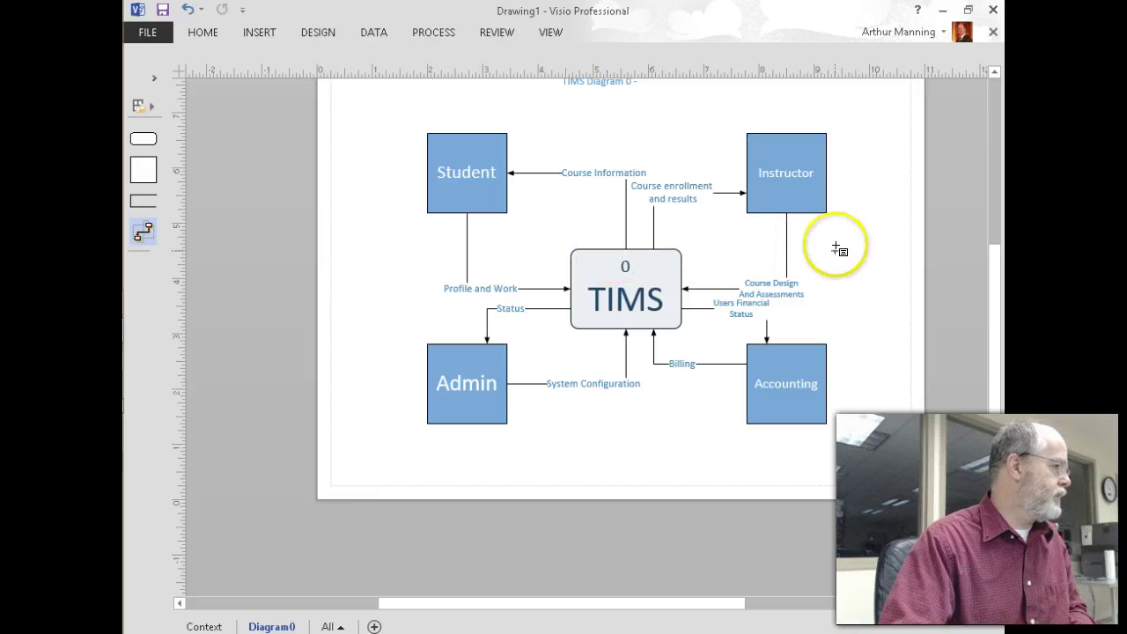
left_click(204, 33)
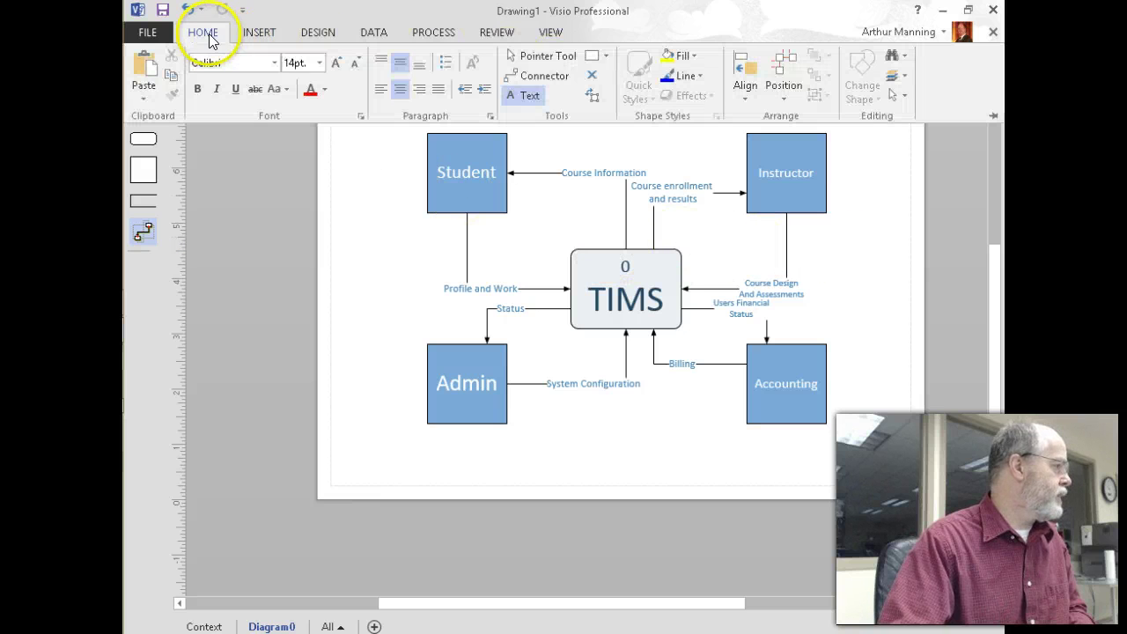
left_click(597, 282)
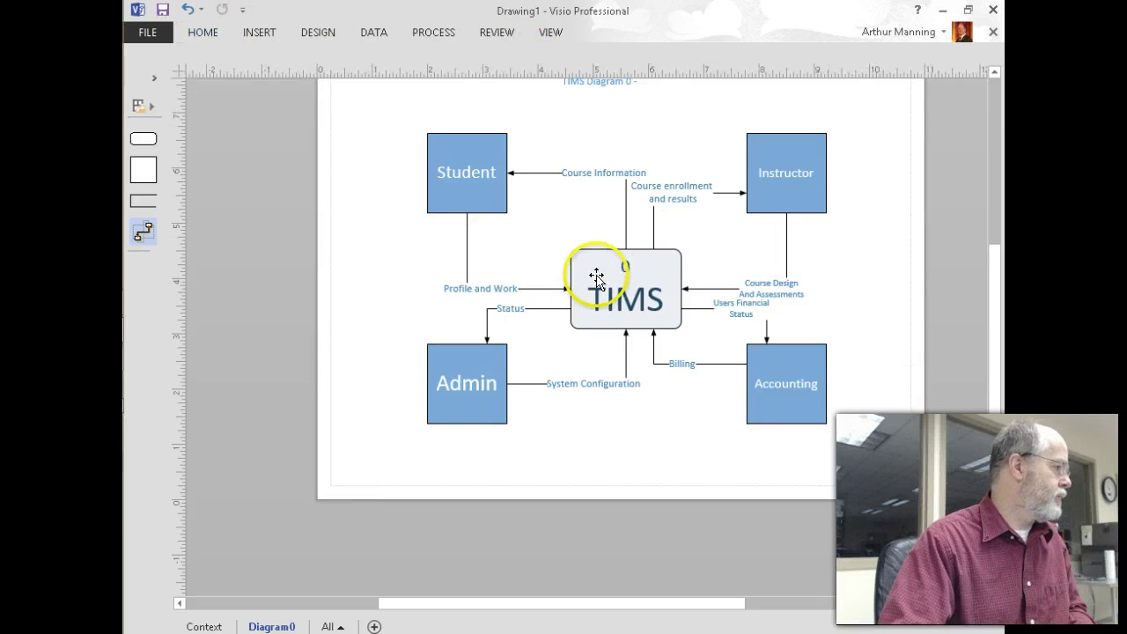
left_click(596, 280)
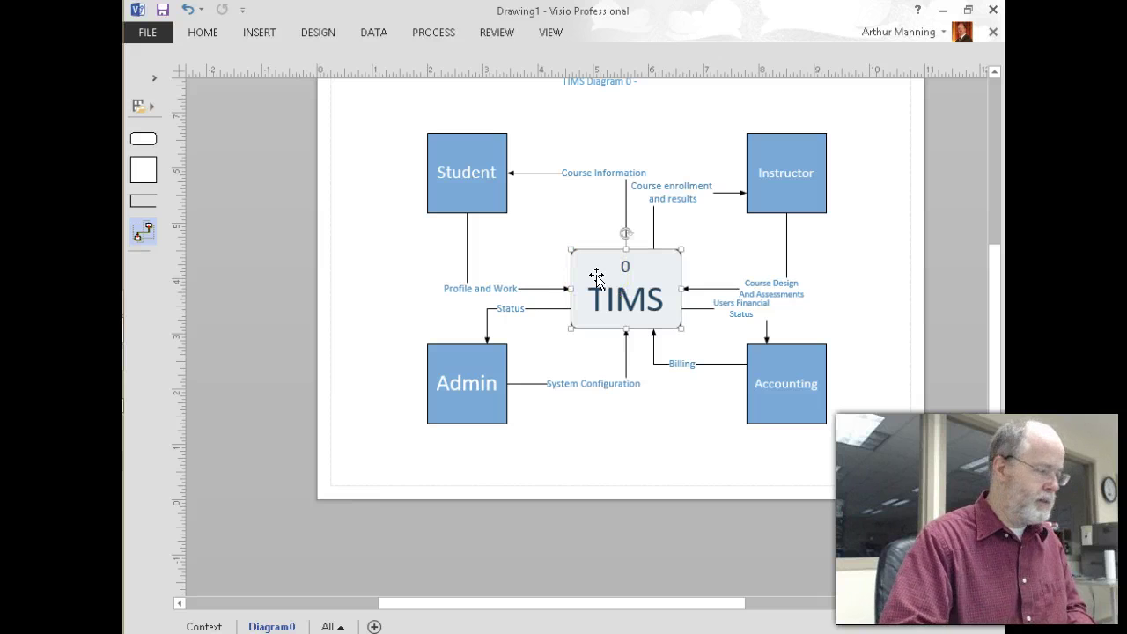
key("Delete")
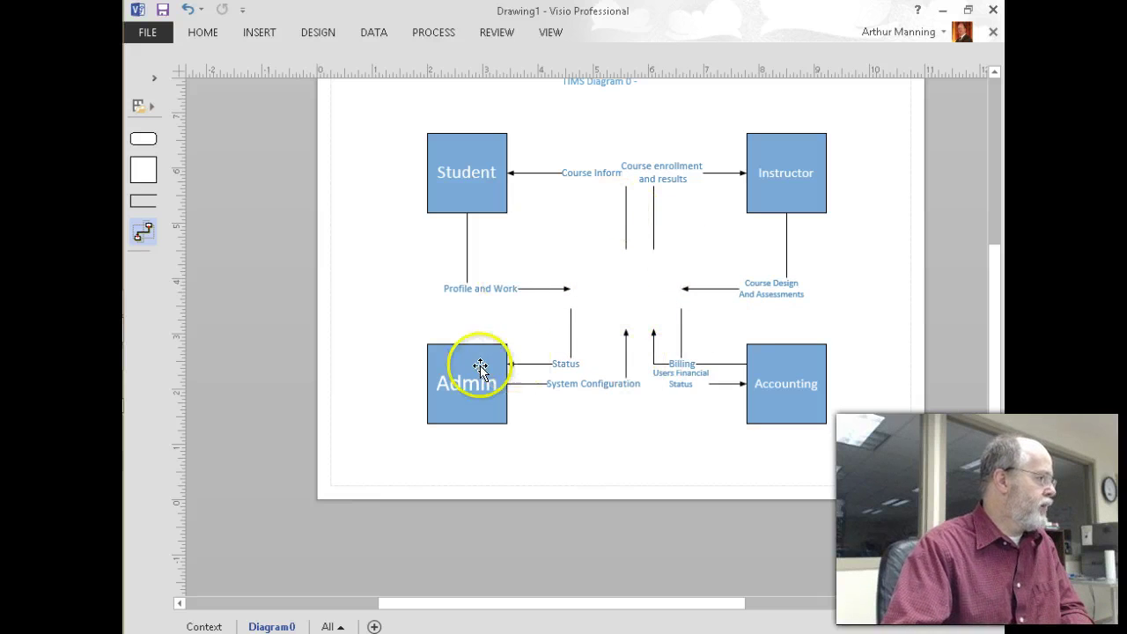
- Move the Admin, Accounting, Instructor and Student boxes outward toward the page corners
left_click_drag(458, 365, 403, 400)
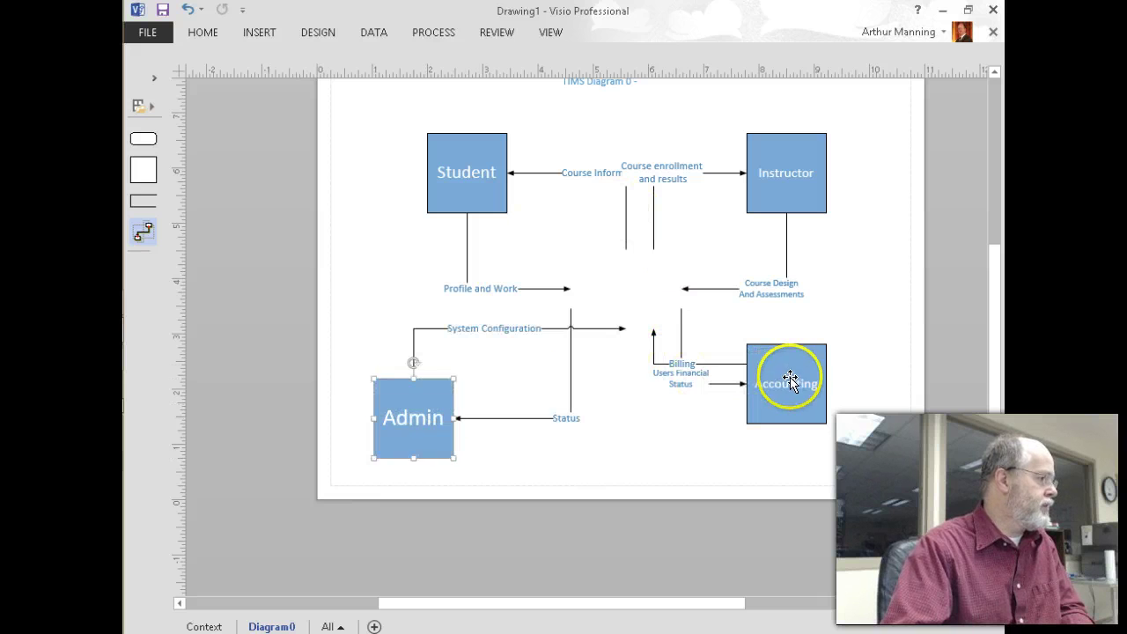
left_click_drag(819, 387, 864, 423)
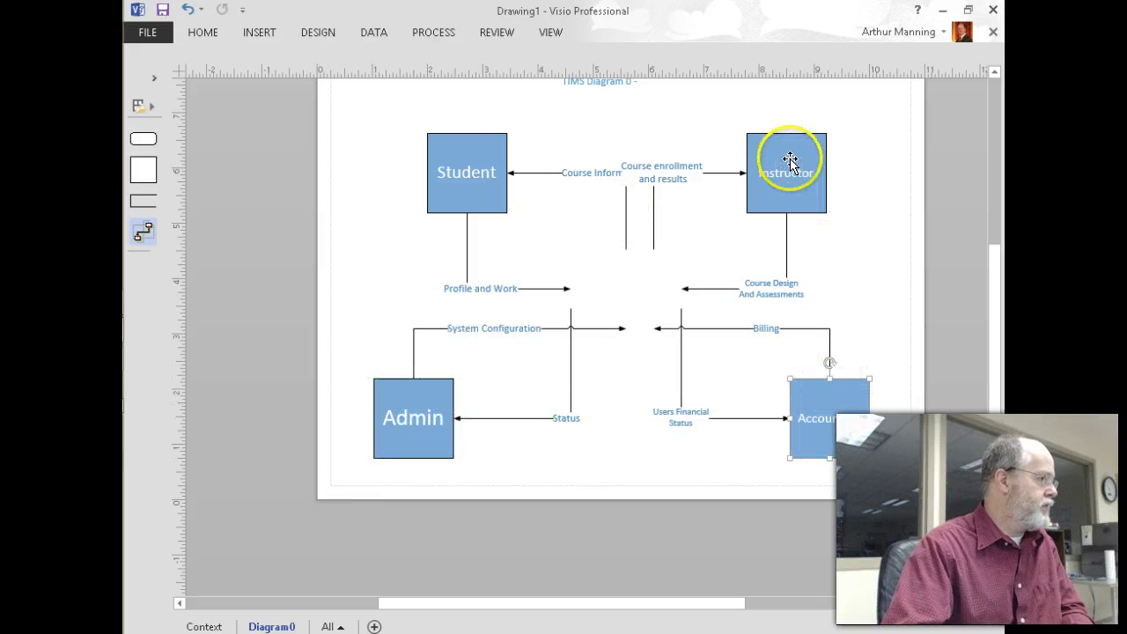
left_click_drag(787, 156, 830, 121)
left_click_drag(457, 165, 404, 130)
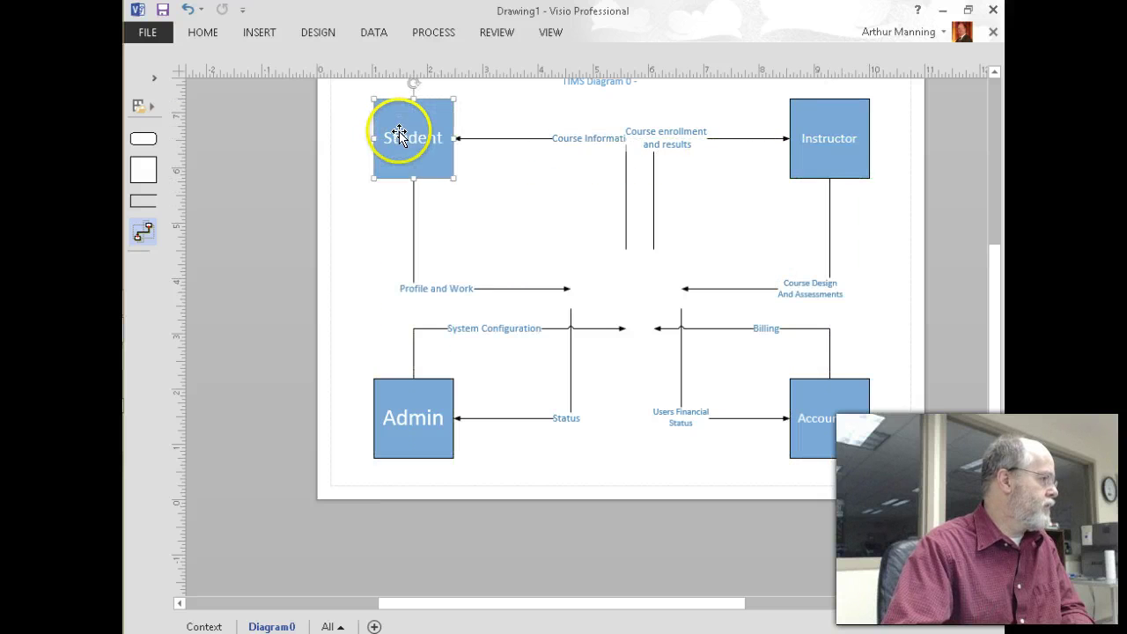
left_click(603, 240)
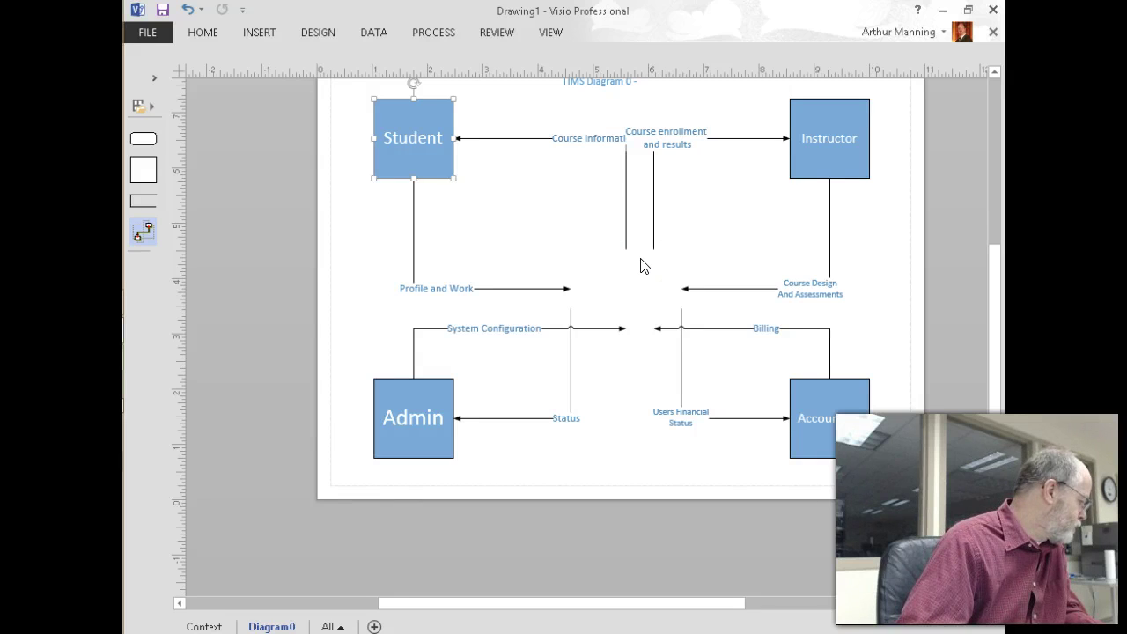
left_click(625, 266)
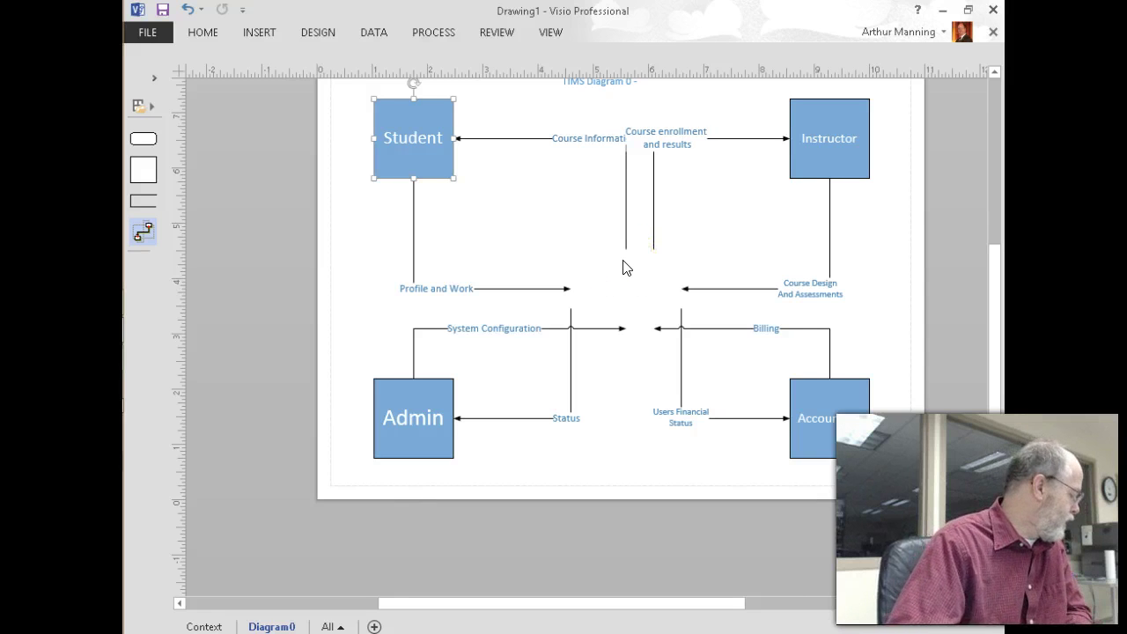
left_click(595, 287)
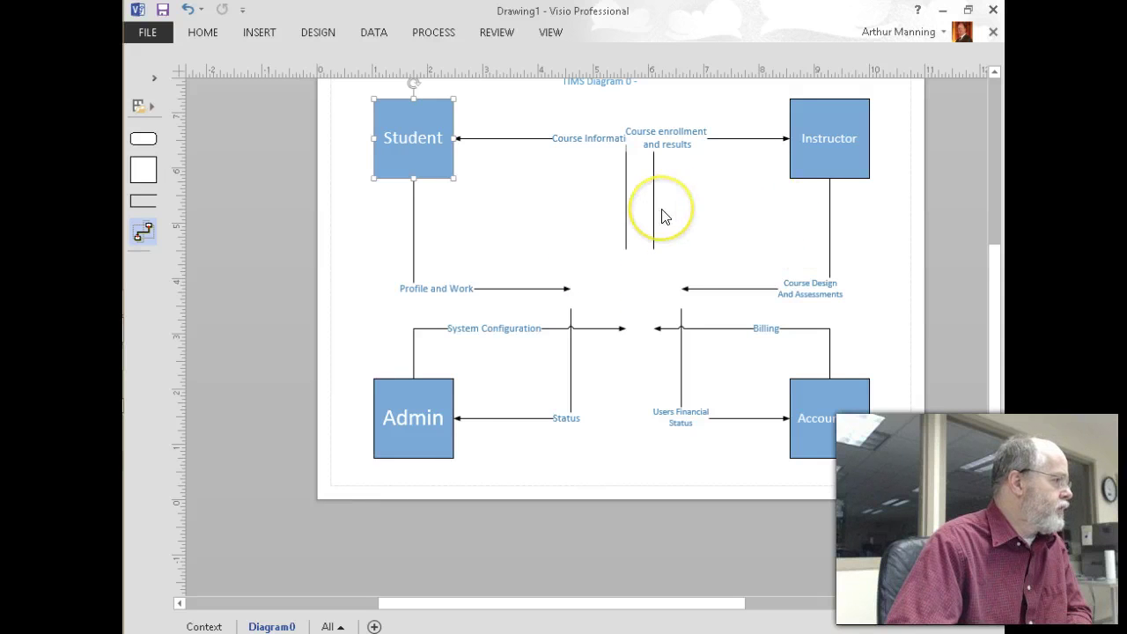
left_click(605, 186)
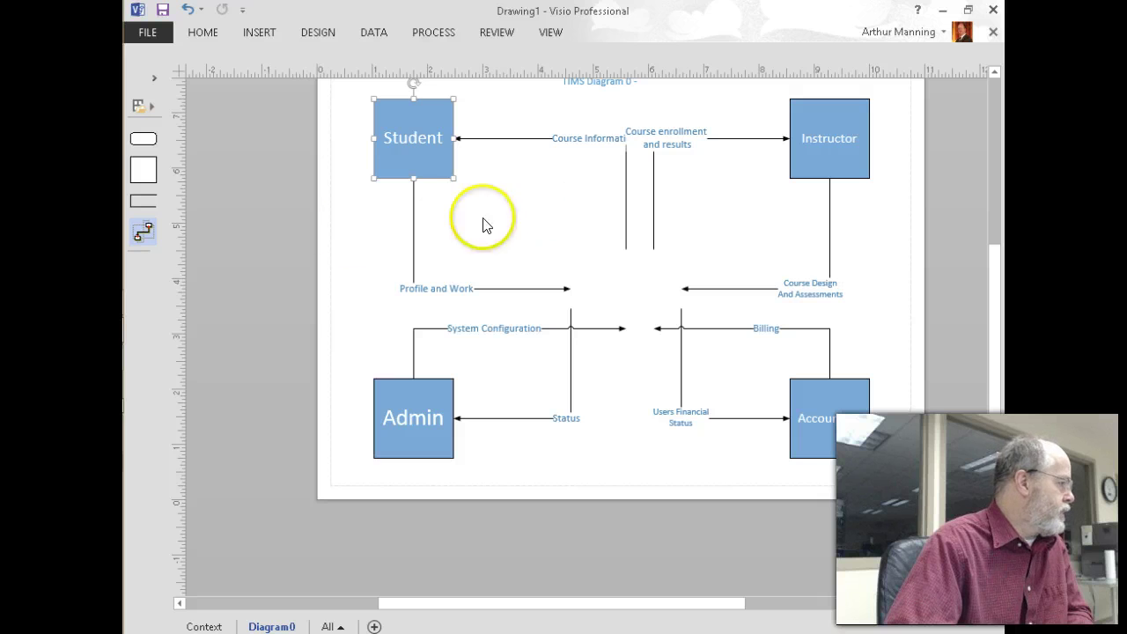
- Place a process shape below Student labelled '1 Grading Process' with enlarged text
left_click(144, 139)
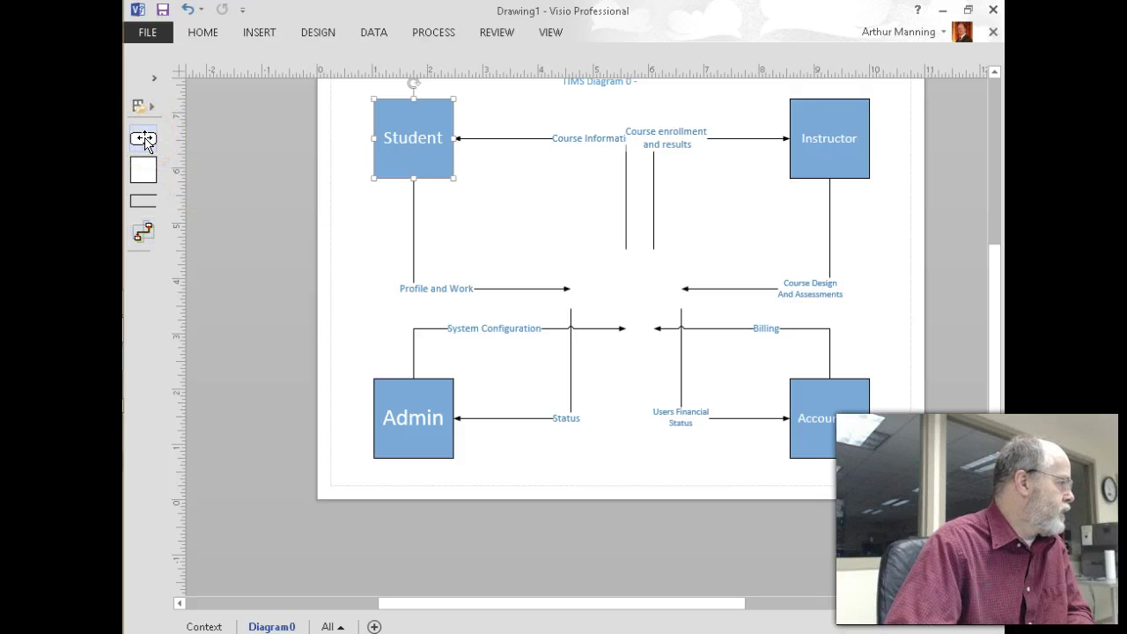
left_click_drag(144, 139, 620, 273)
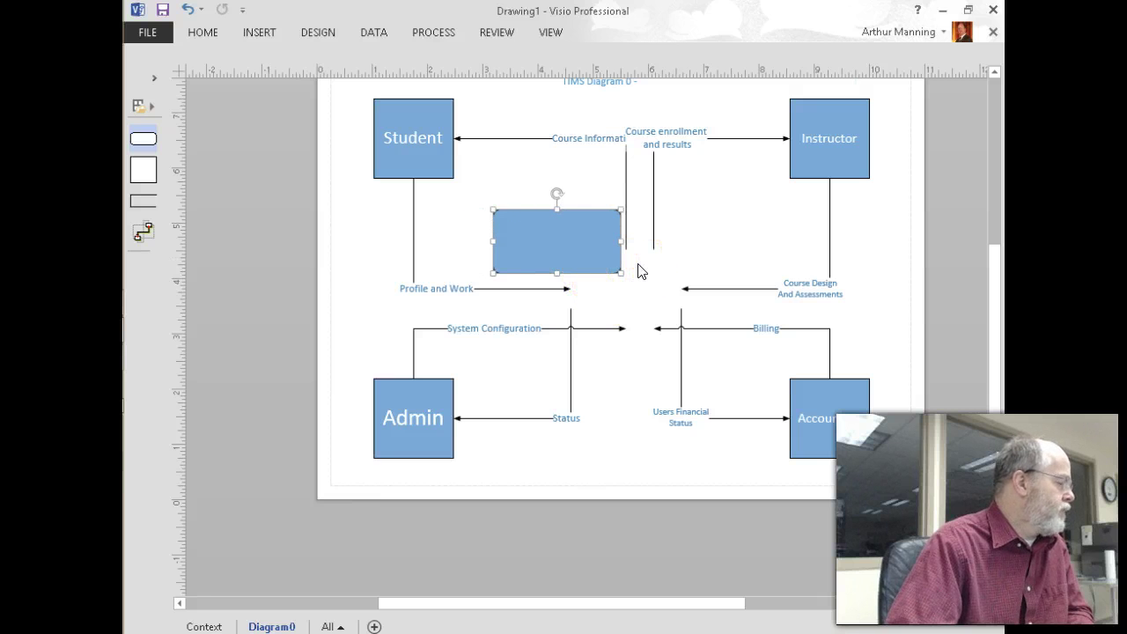
left_click(550, 236)
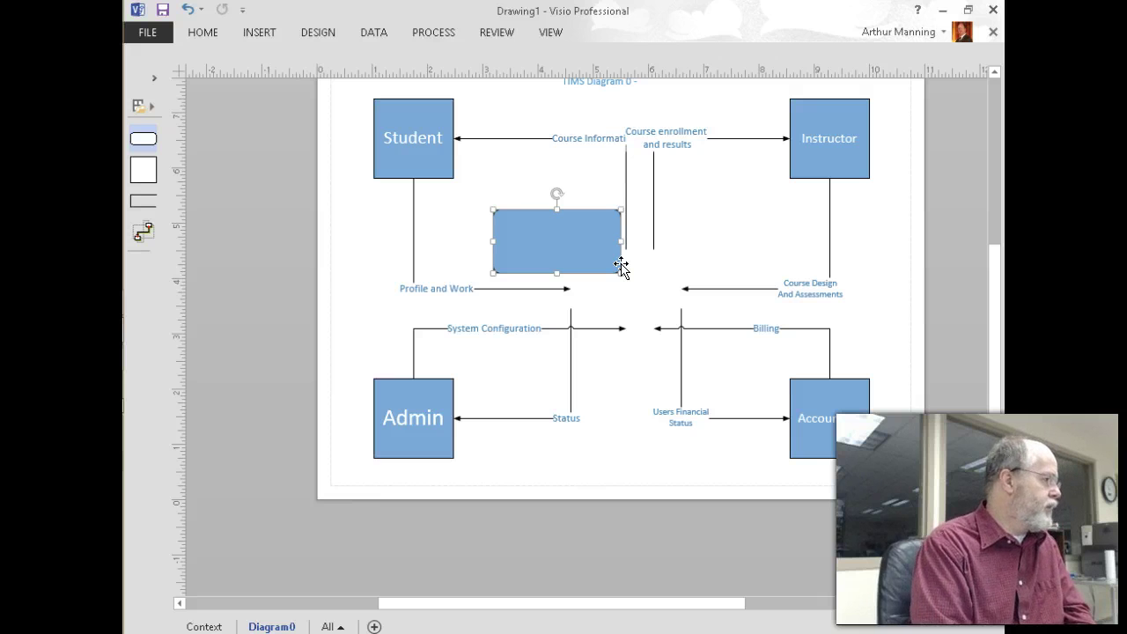
type("1")
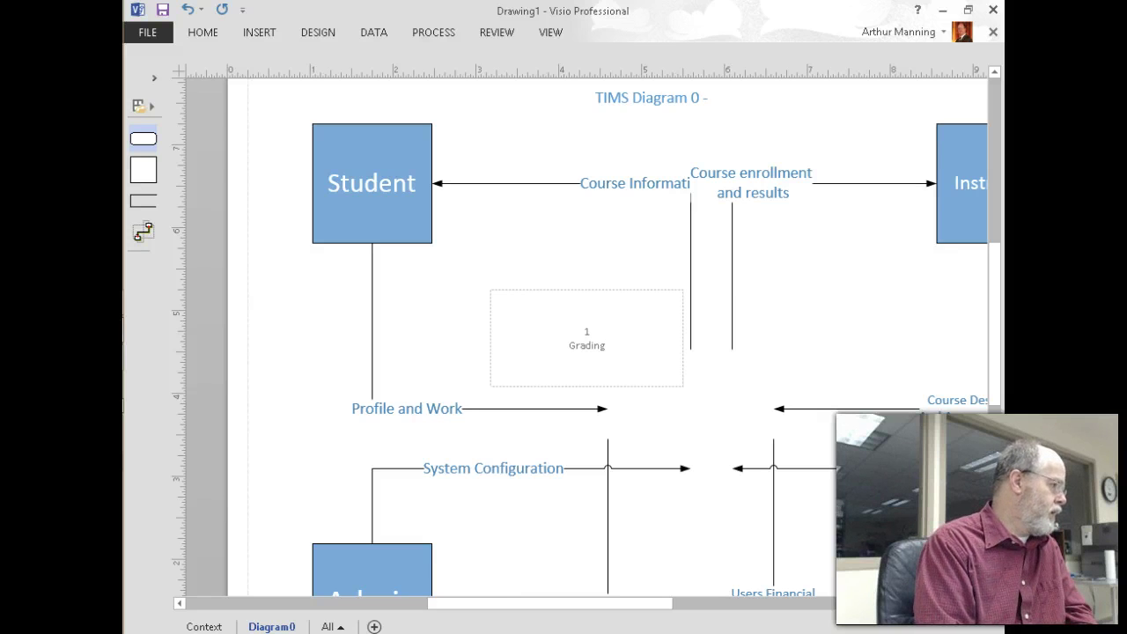
key("Return")
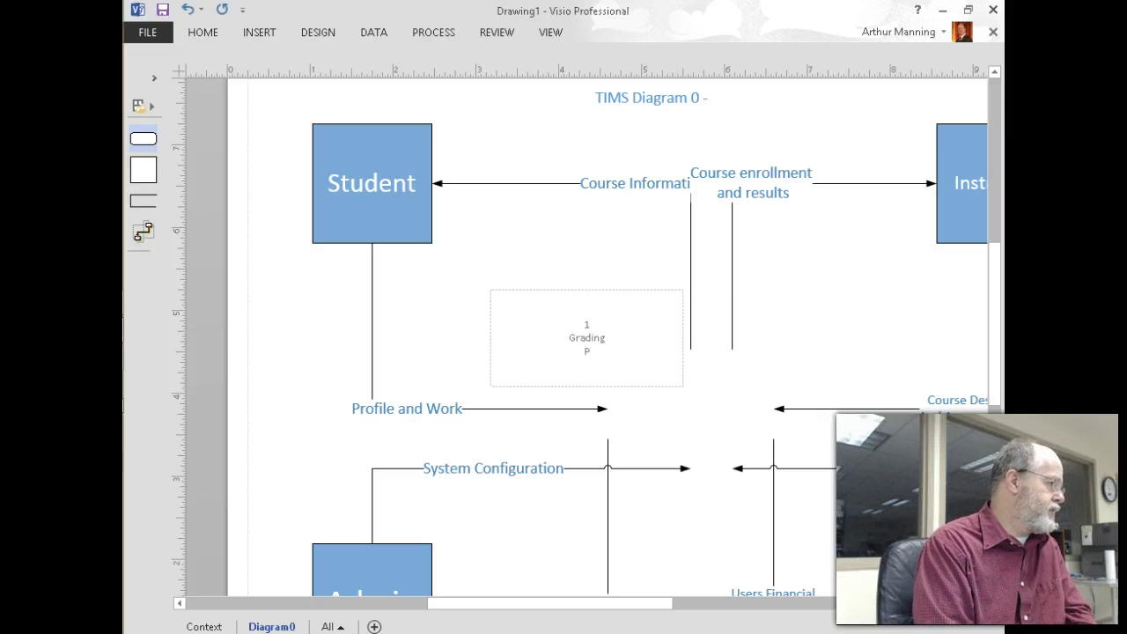
type("Process")
key("ctrl+a")
key("ctrl+shift+period")
key("ctrl+shift+period")
left_click(621, 259)
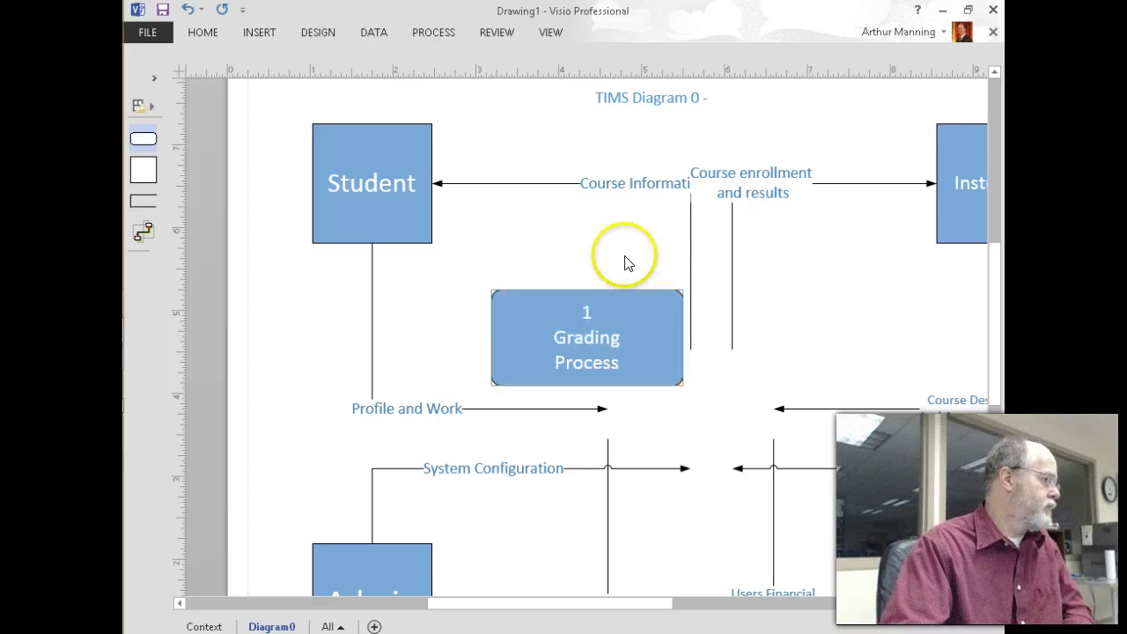
- Narrow the Grading Process shape and shift it left under Student
scroll(524, 319, "down", 2)
left_click(499, 251)
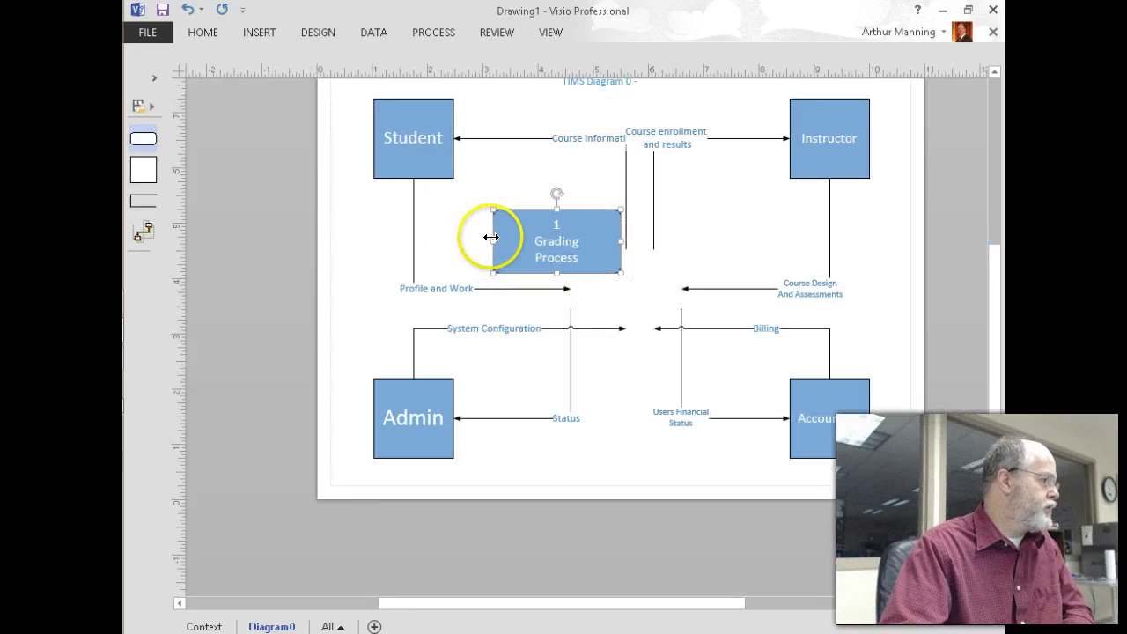
left_click_drag(493, 240, 563, 240)
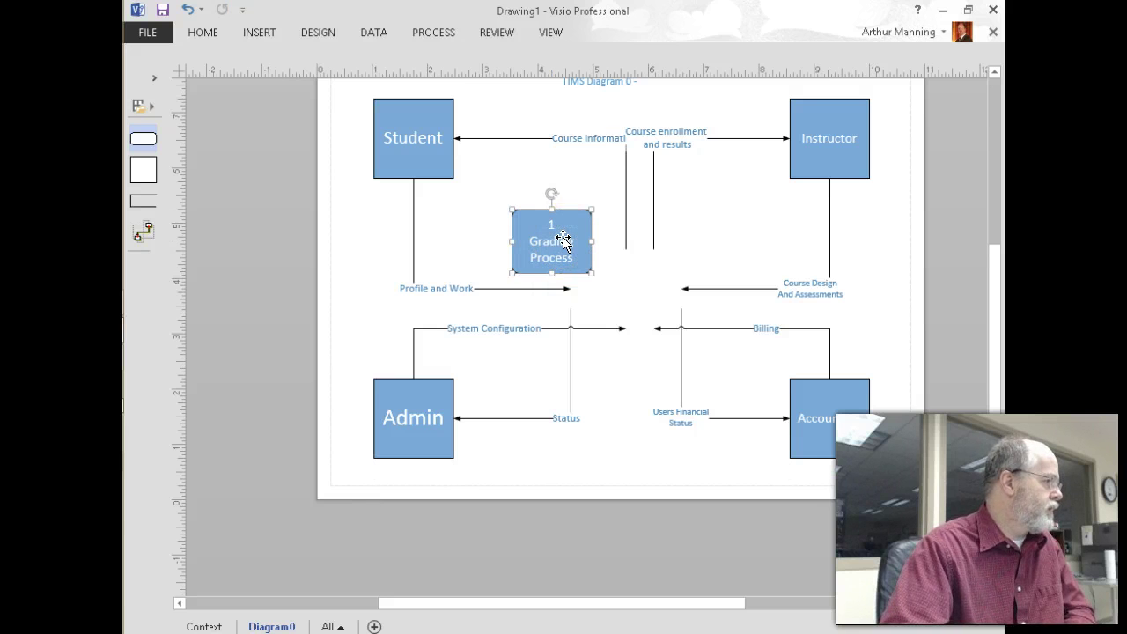
mouse_move(555, 249)
left_mouse_down()
mouse_move(516, 244)
mouse_move(518, 228)
mouse_move(535, 219)
mouse_move(564, 254)
left_mouse_up()
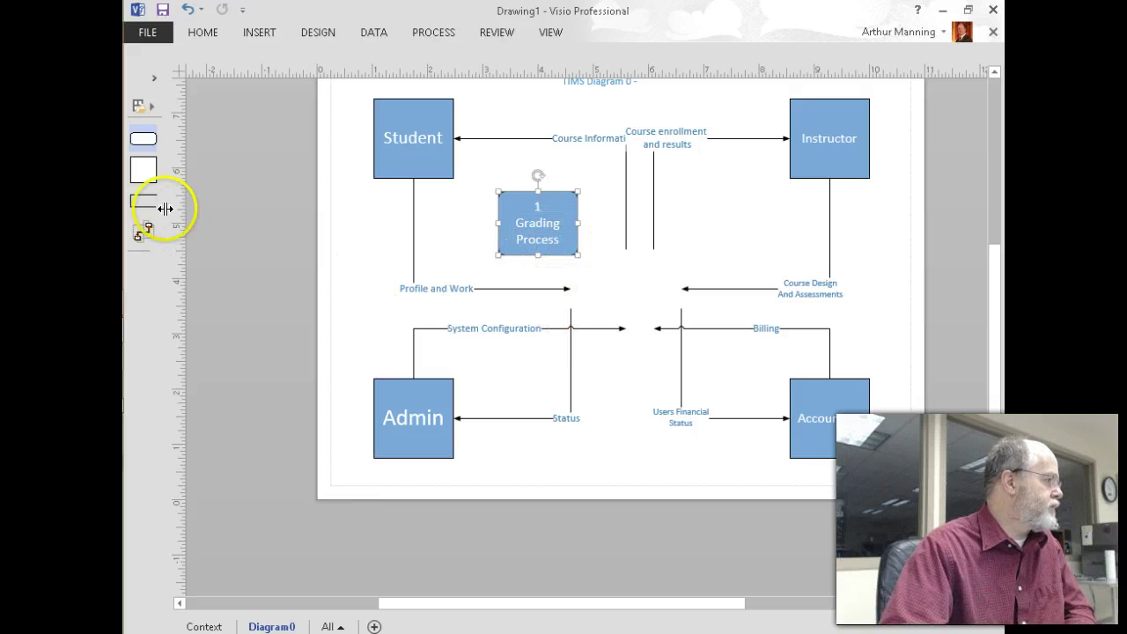
- Add a data store shape below Grading Process and enlarge it
left_click_drag(144, 201, 605, 293)
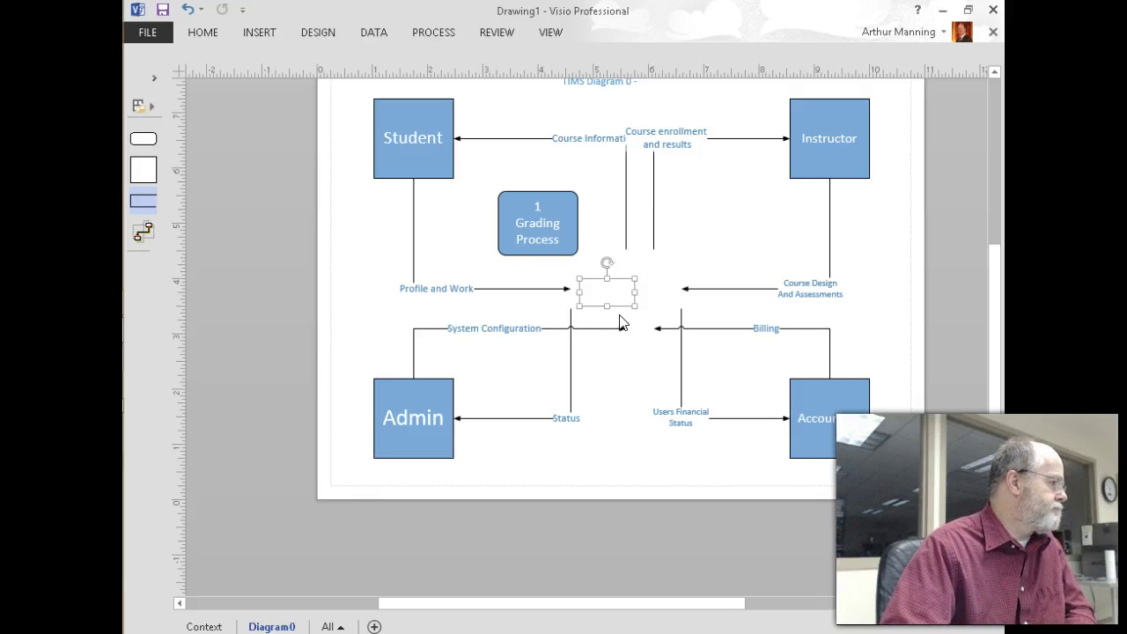
left_click(624, 308)
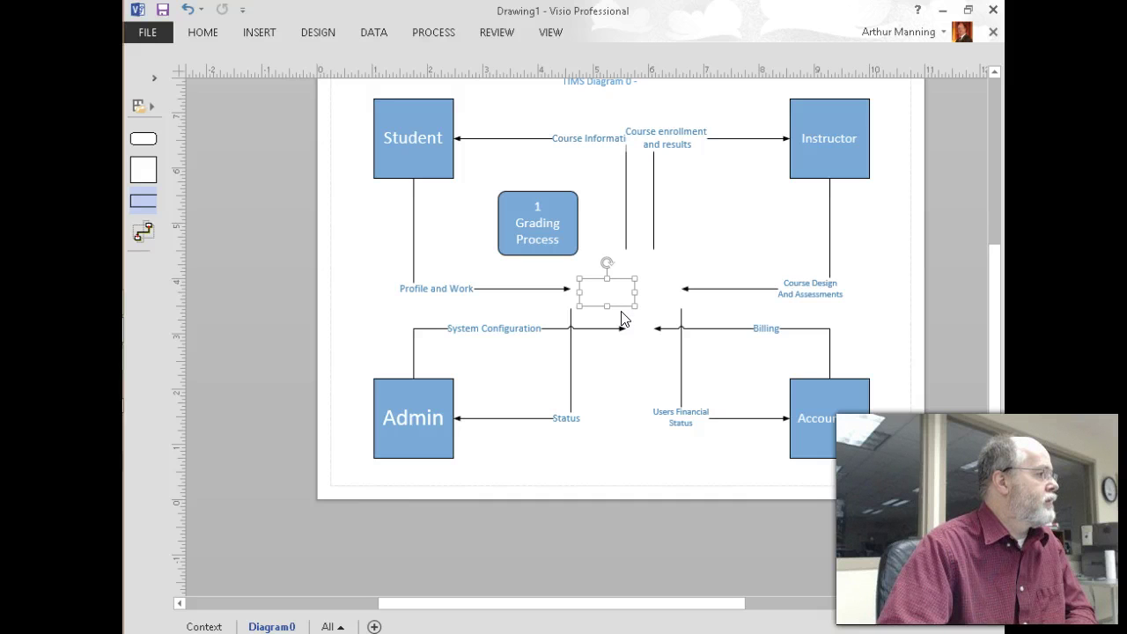
left_click_drag(633, 293, 654, 298)
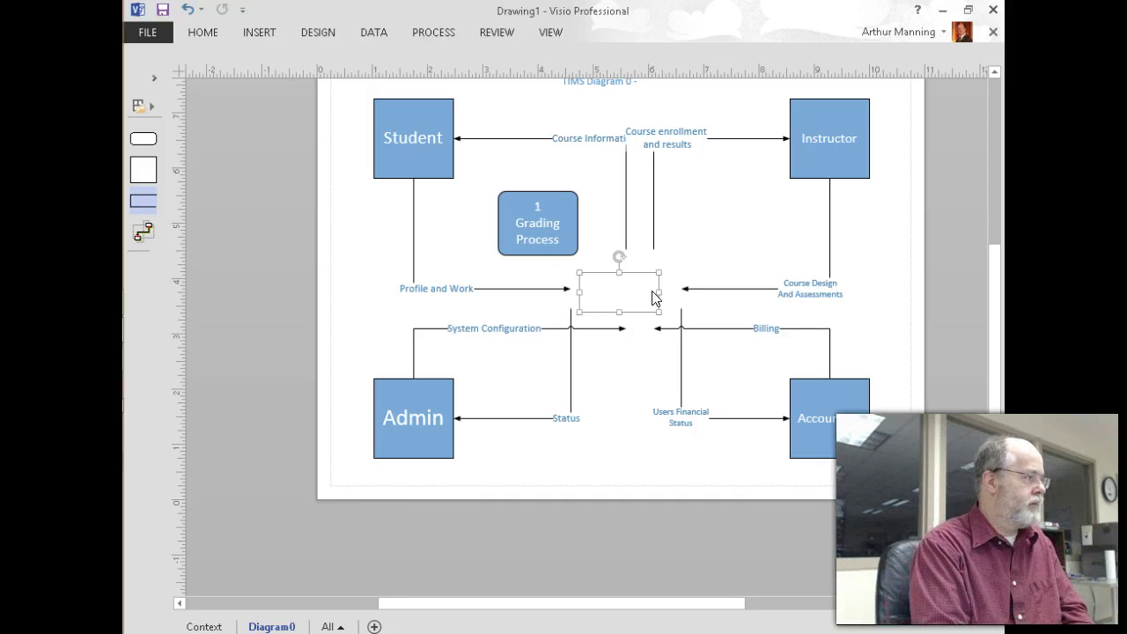
type("Com")
key("ctrl+z")
scroll(689, 200, "up", 2, "ctrl")
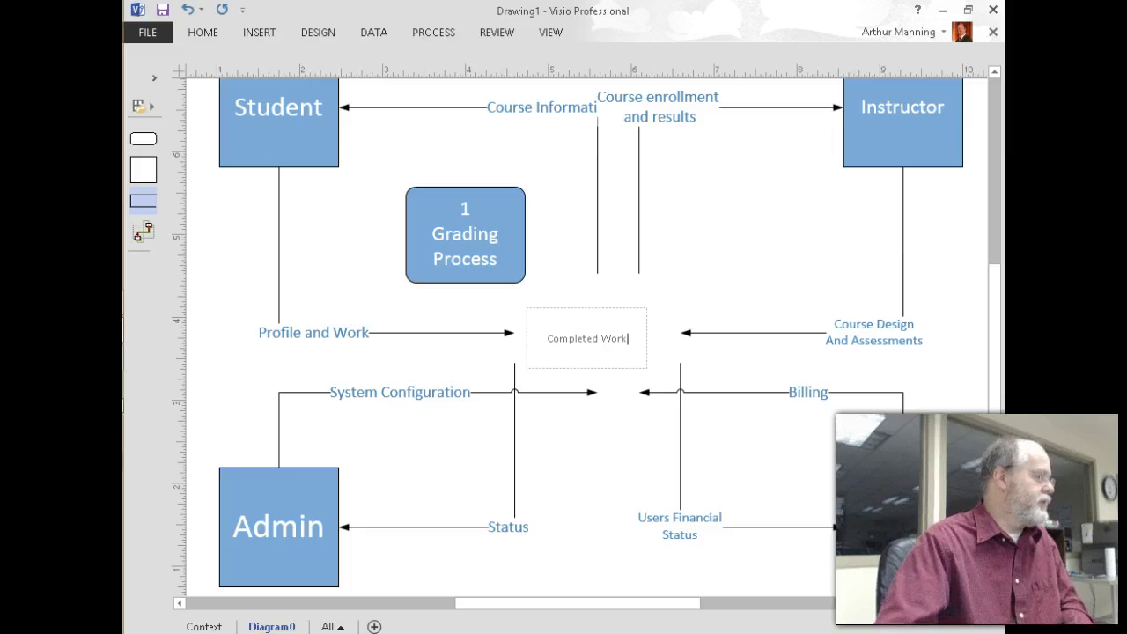
left_click(642, 395)
scroll(571, 440, "down", 2, "ctrl")
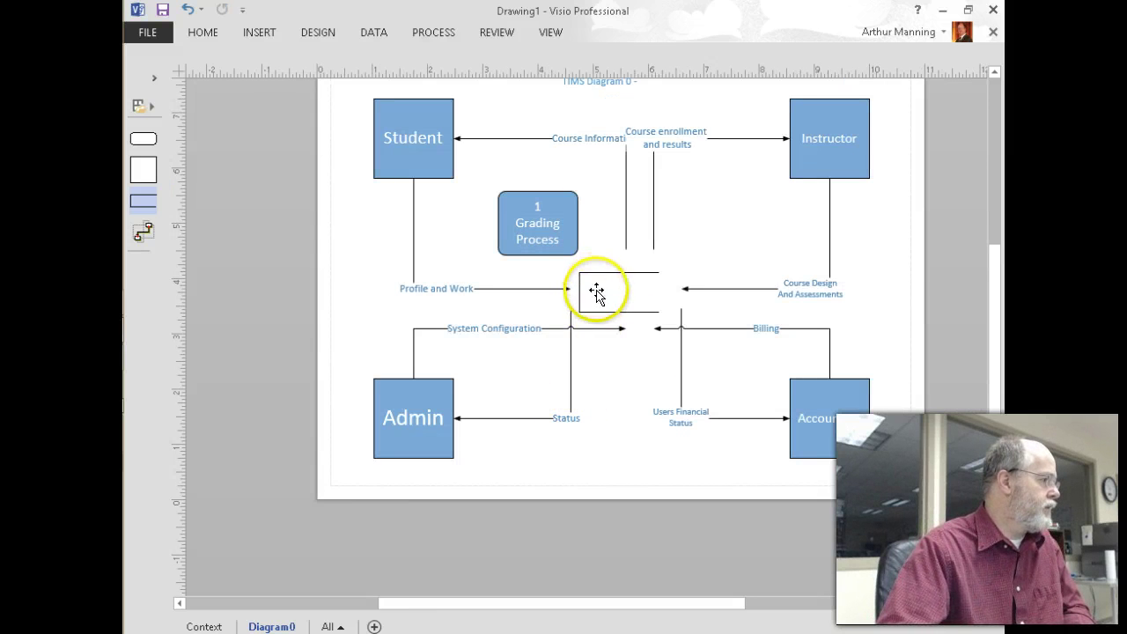
- Label the data store 'Completed Work', then move and widen it beside the Profile and Work arrow
left_click(628, 308)
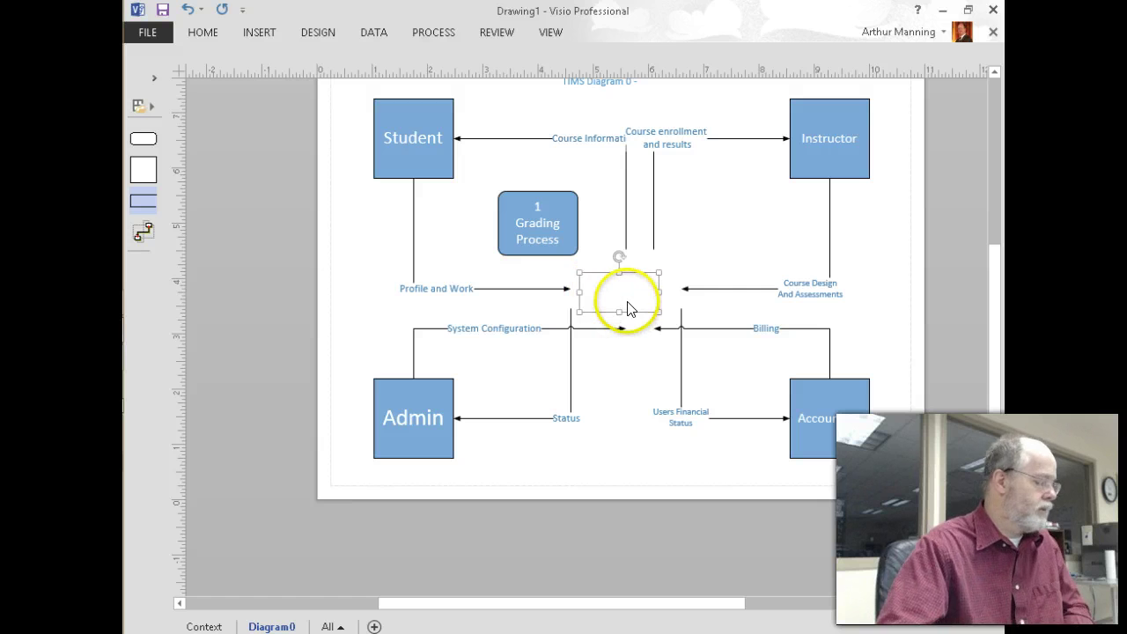
type("Completed W")
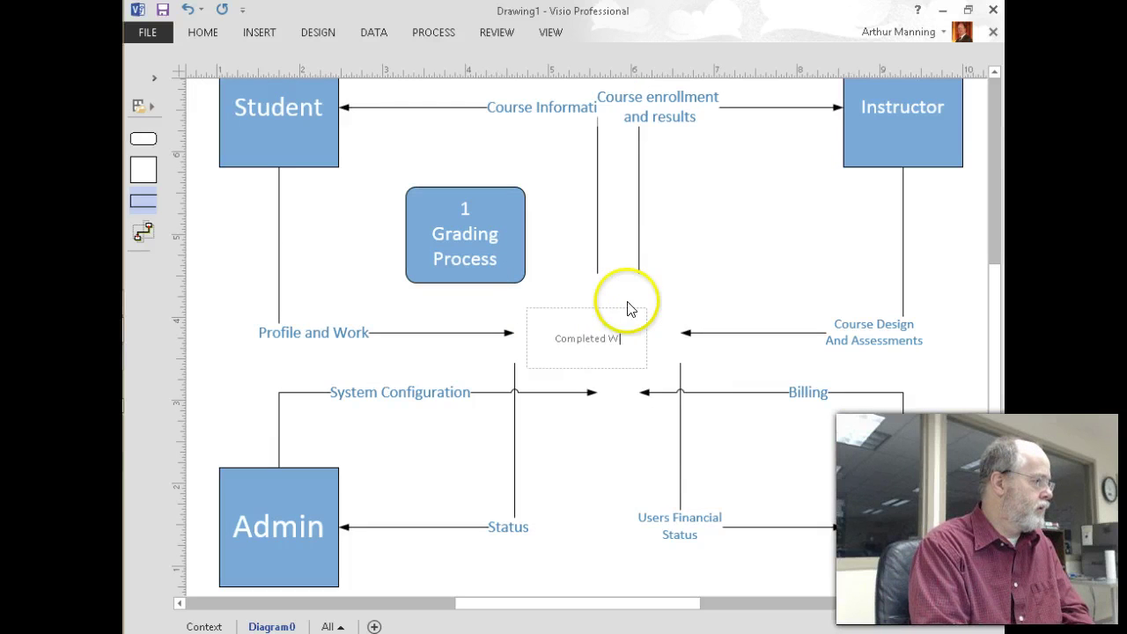
type("ork")
key("Return")
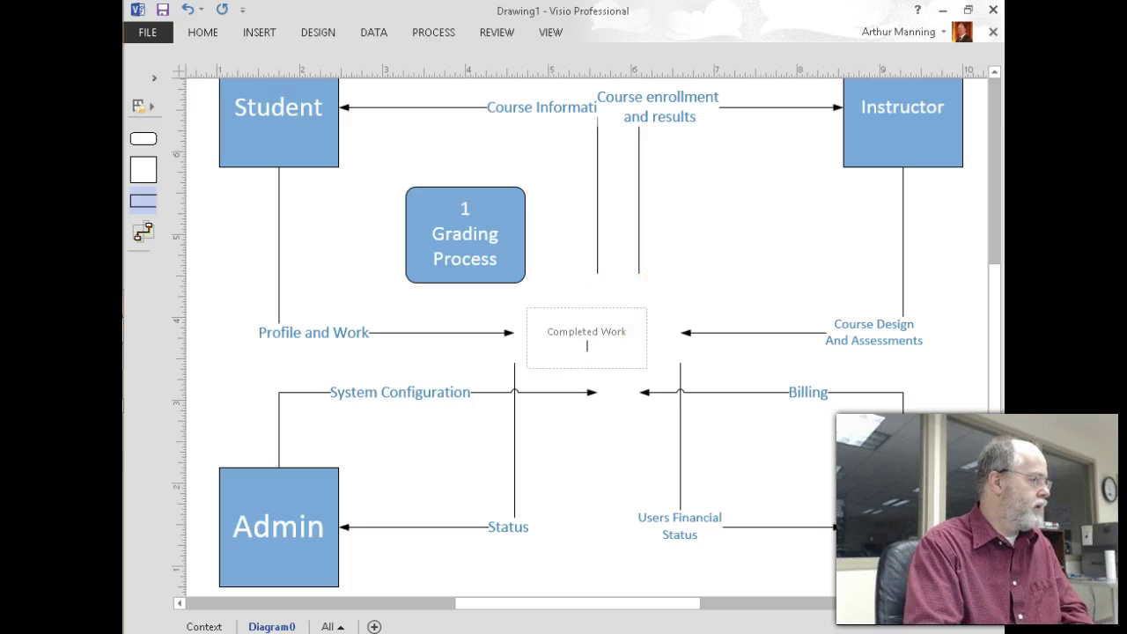
left_click(577, 255)
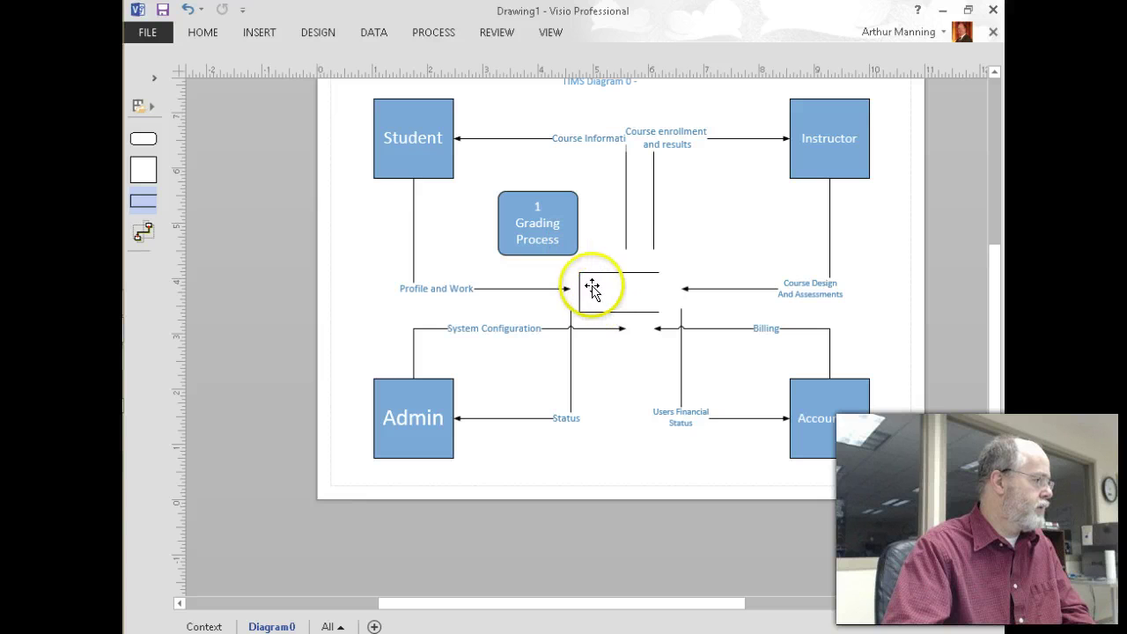
left_click_drag(581, 291, 523, 279)
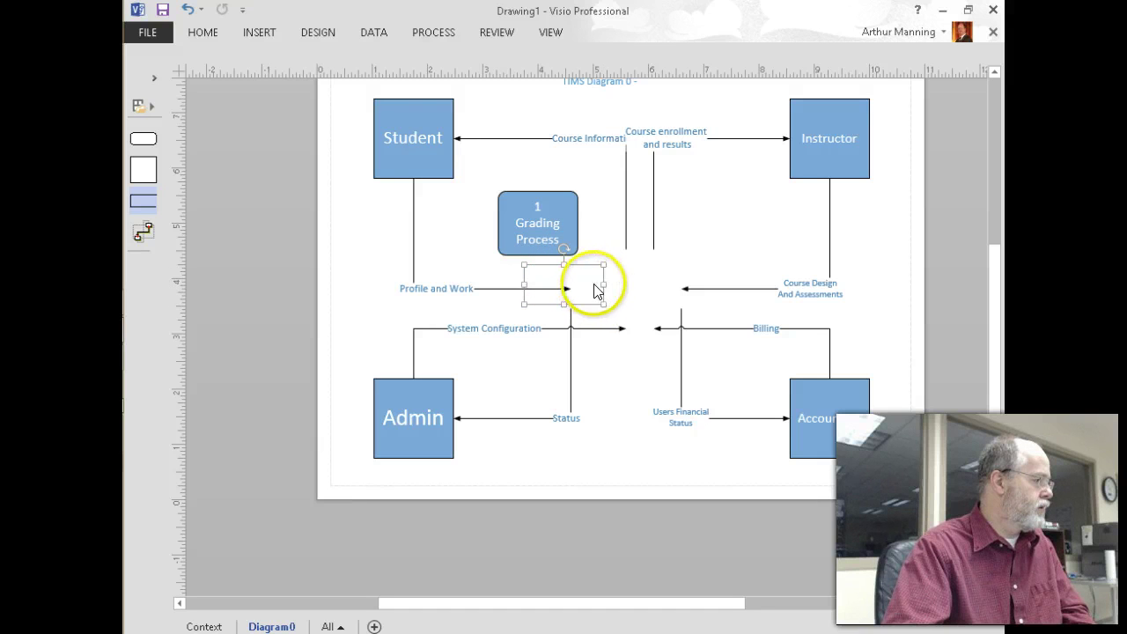
left_click_drag(603, 284, 630, 286)
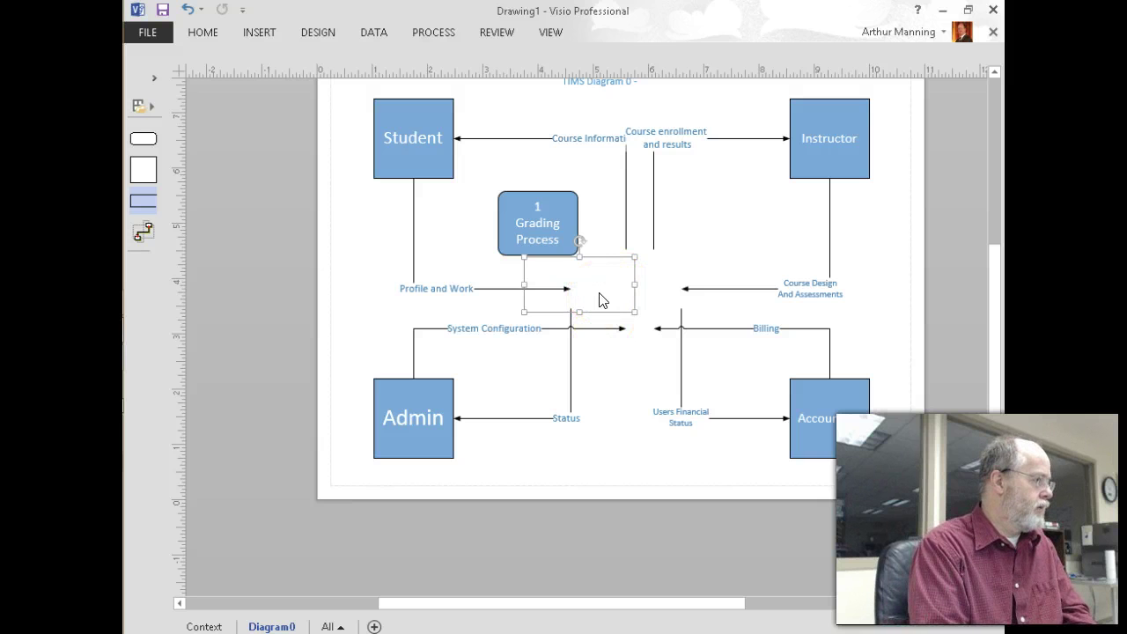
type("c")
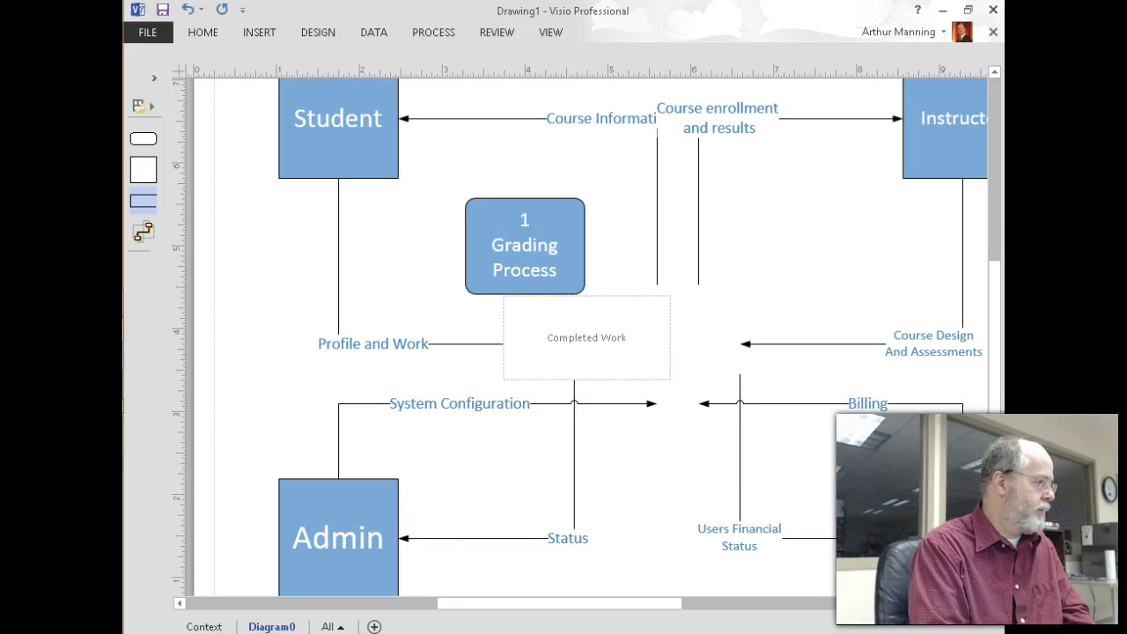
key("Return")
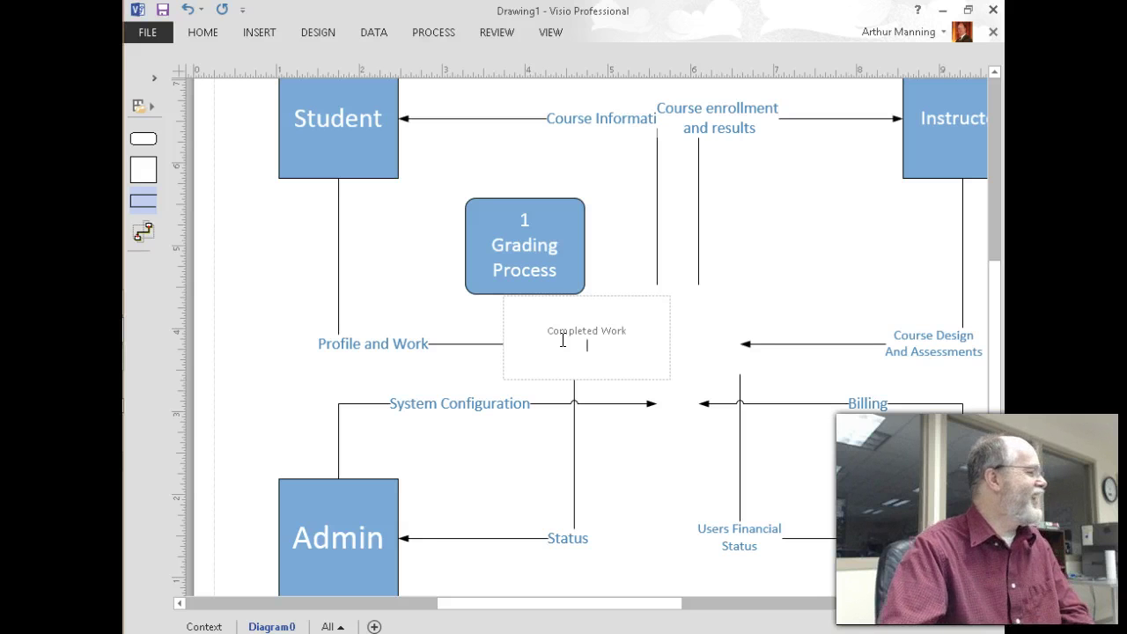
- Make the Completed Work label text black and enlarge it to 14 pt
triple_click(555, 332)
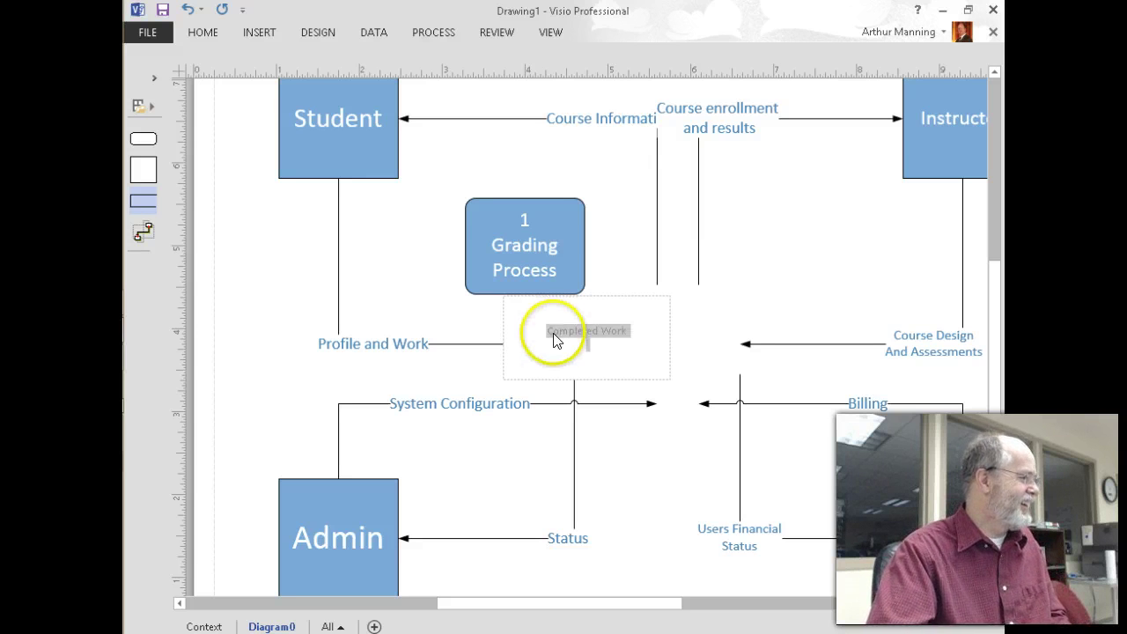
left_click(207, 35)
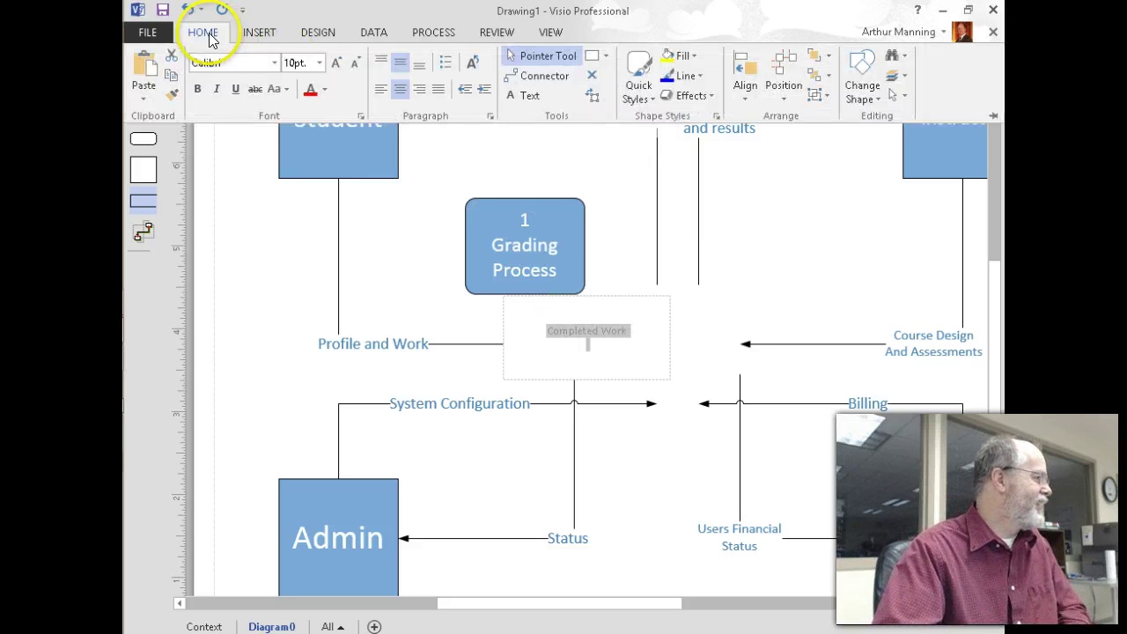
left_click(324, 89)
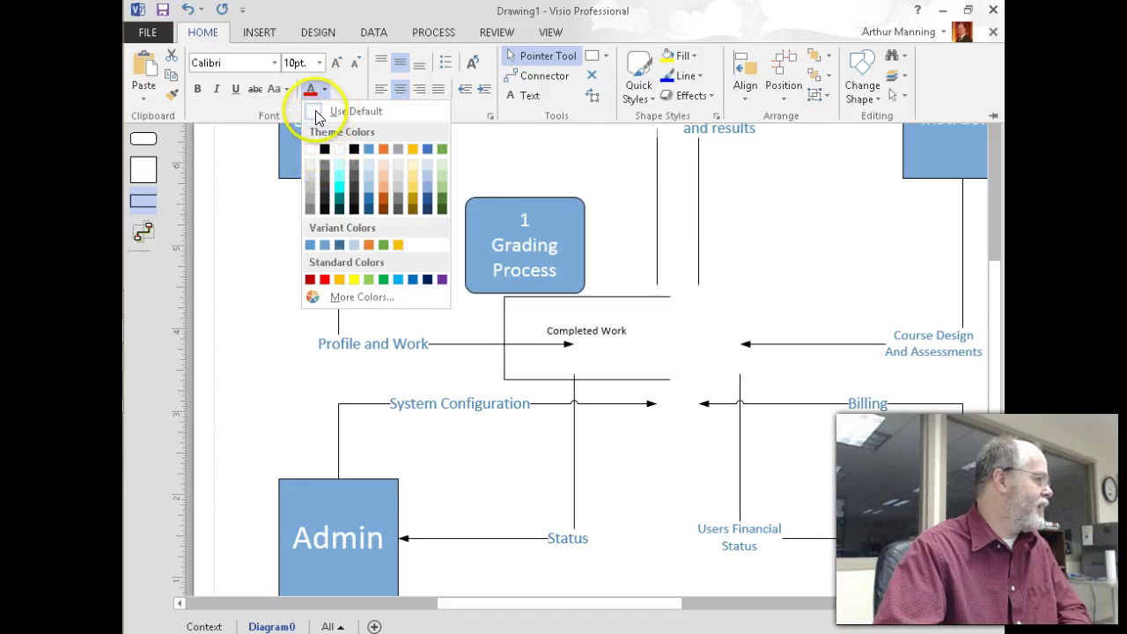
left_click(326, 153)
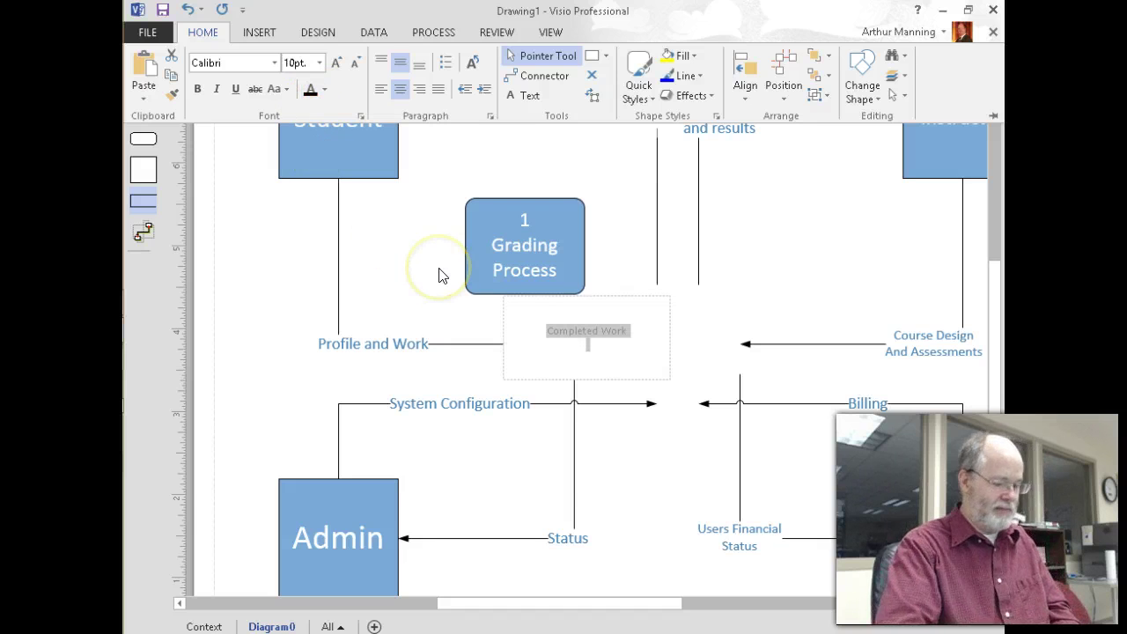
key("ctrl+shift+period")
key("ctrl+shift+period")
key("ctrl+shift+period")
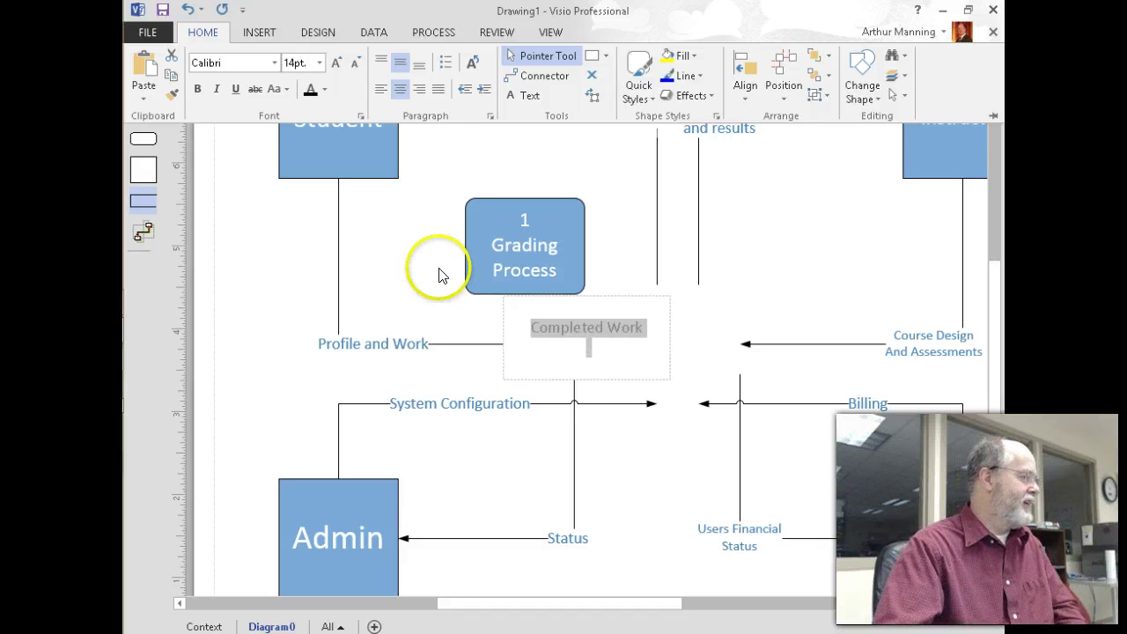
- Apply a light Quick Styles theme style to the Completed Work data store
left_click(564, 388)
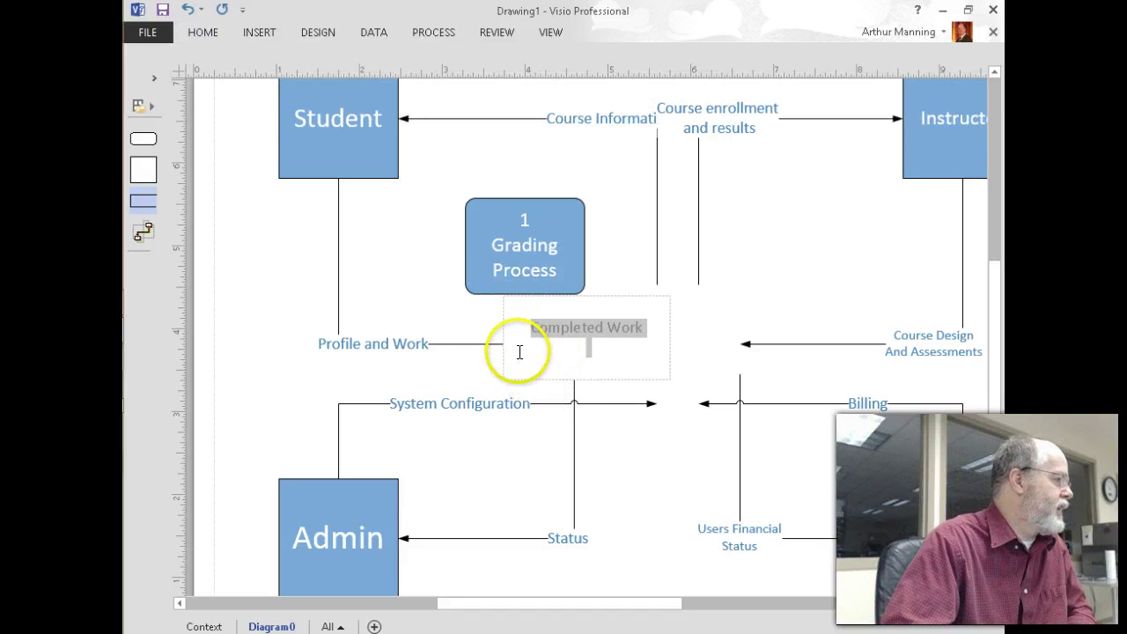
left_click(483, 330)
scroll(483, 330, "down", 2, "ctrl")
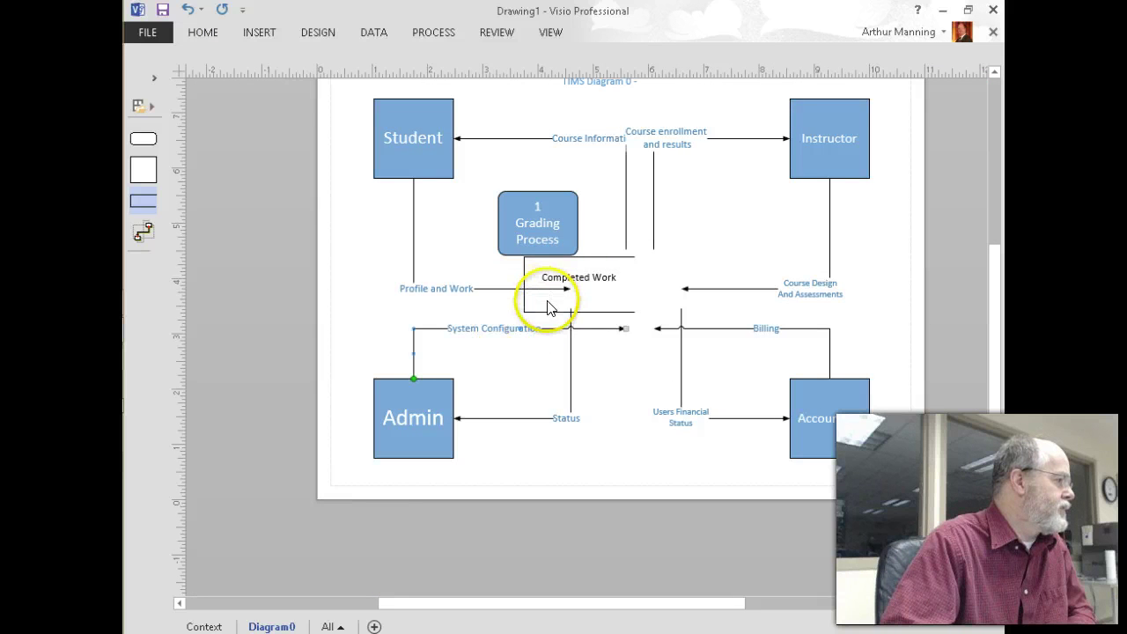
left_click(524, 303)
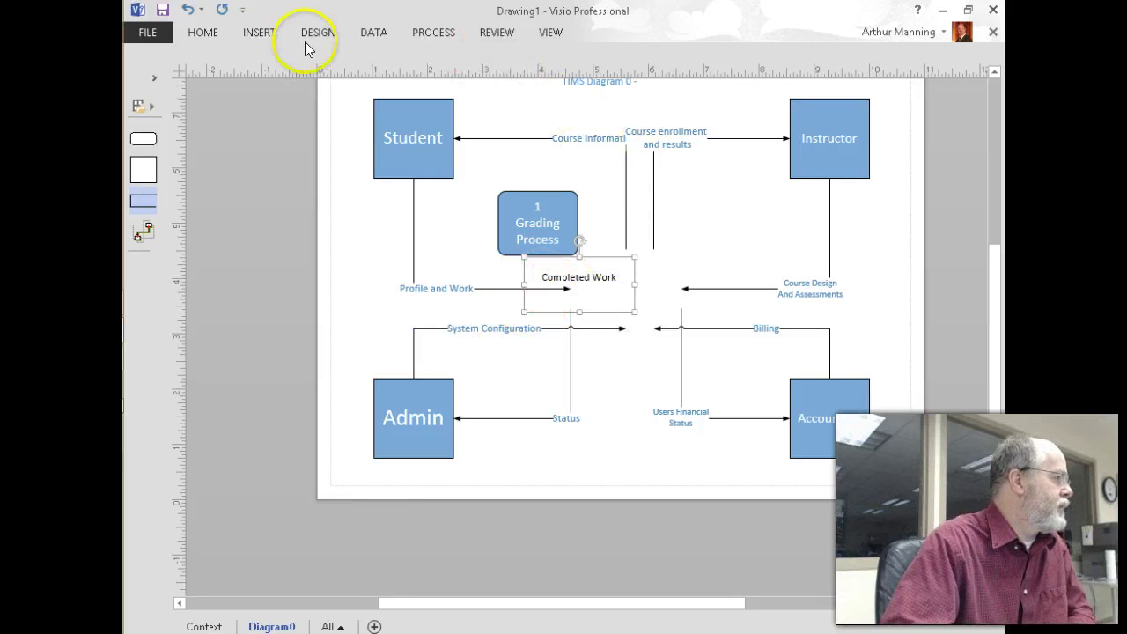
left_click(199, 34)
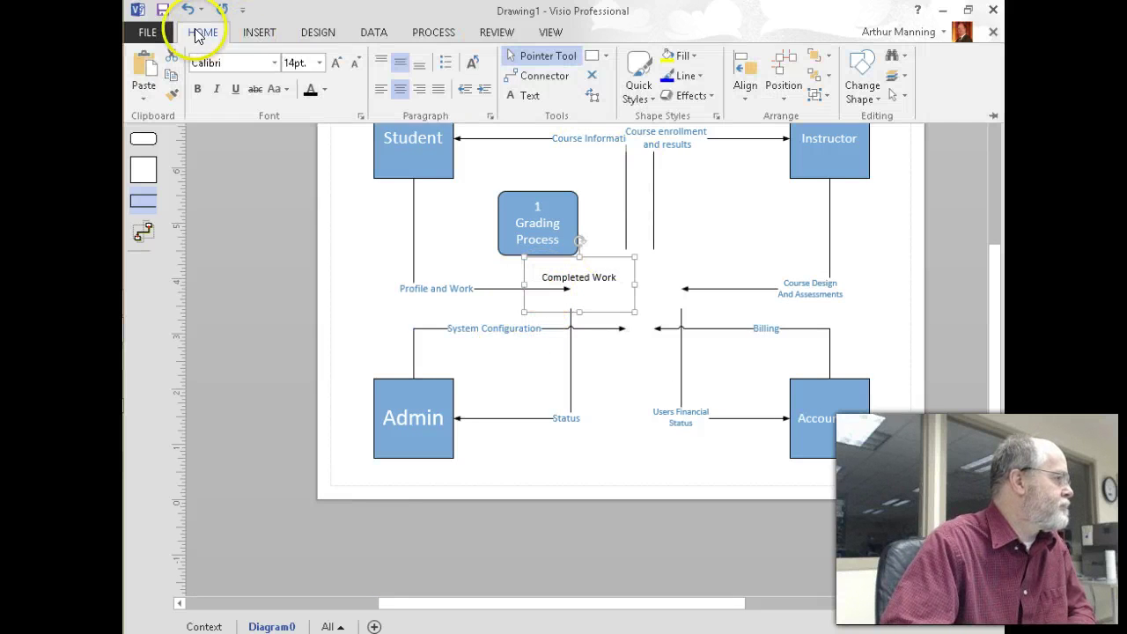
left_click(340, 40)
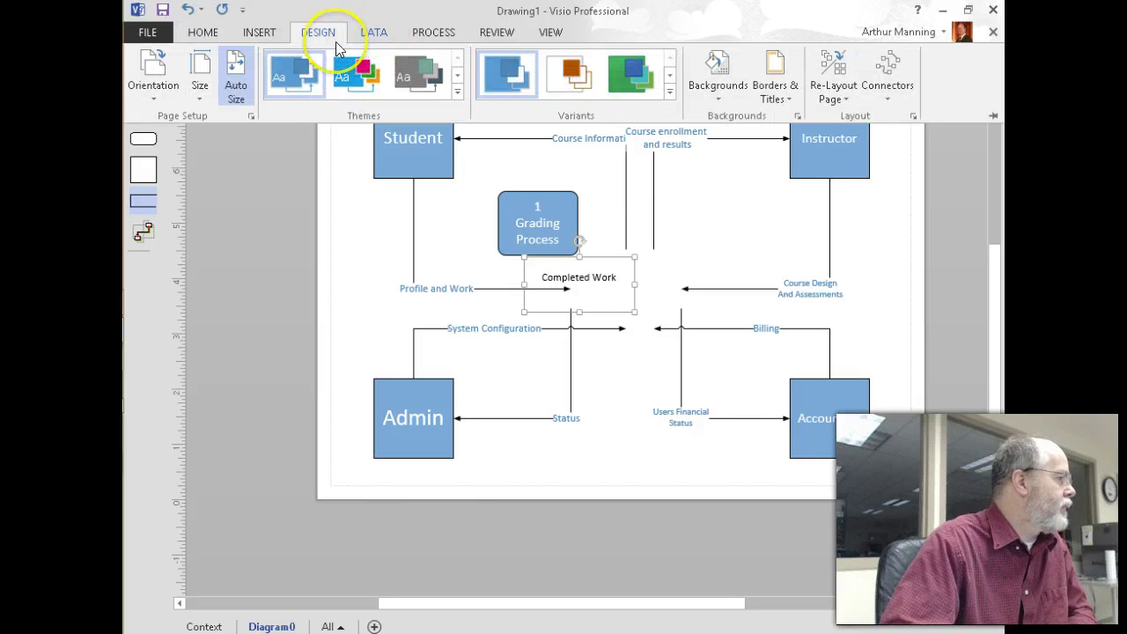
left_click(212, 37)
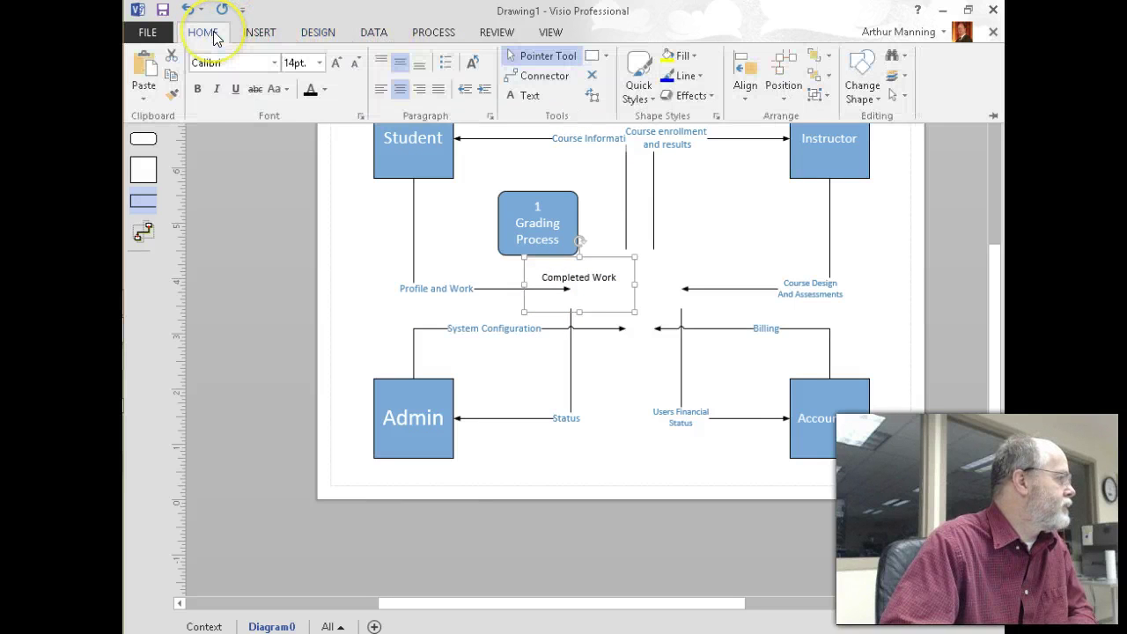
left_click(639, 85)
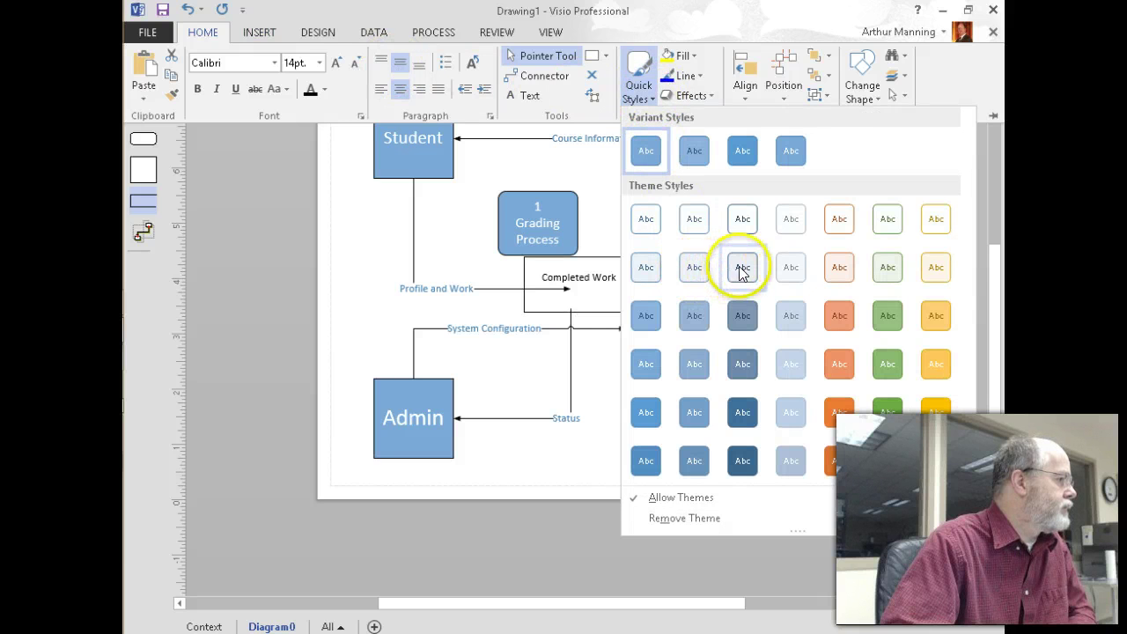
left_click(742, 271)
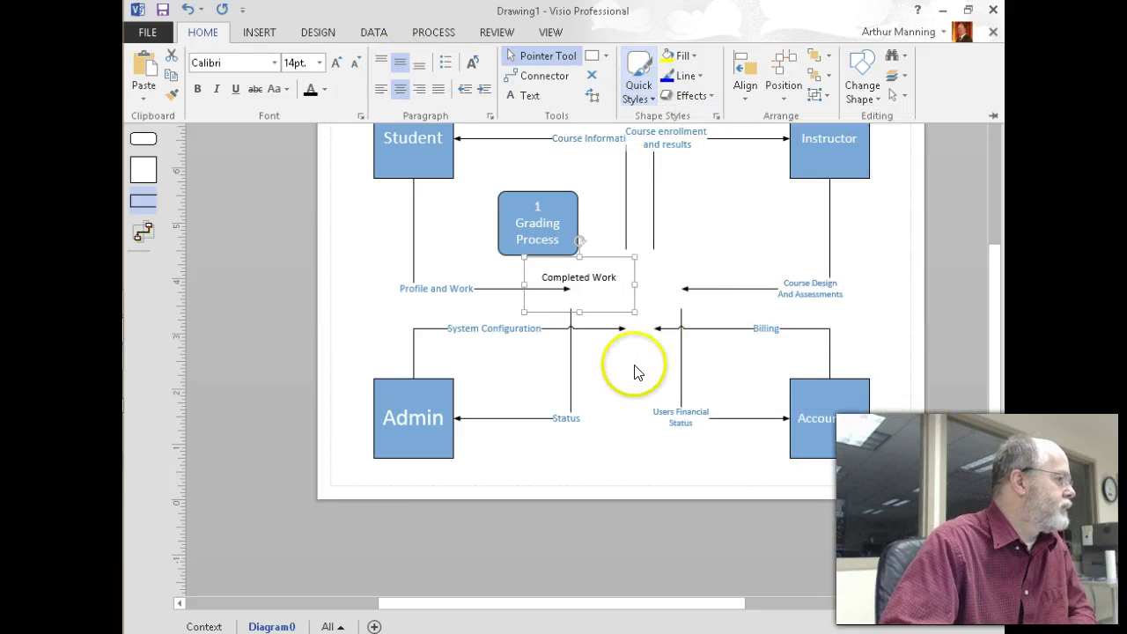
left_click(621, 419)
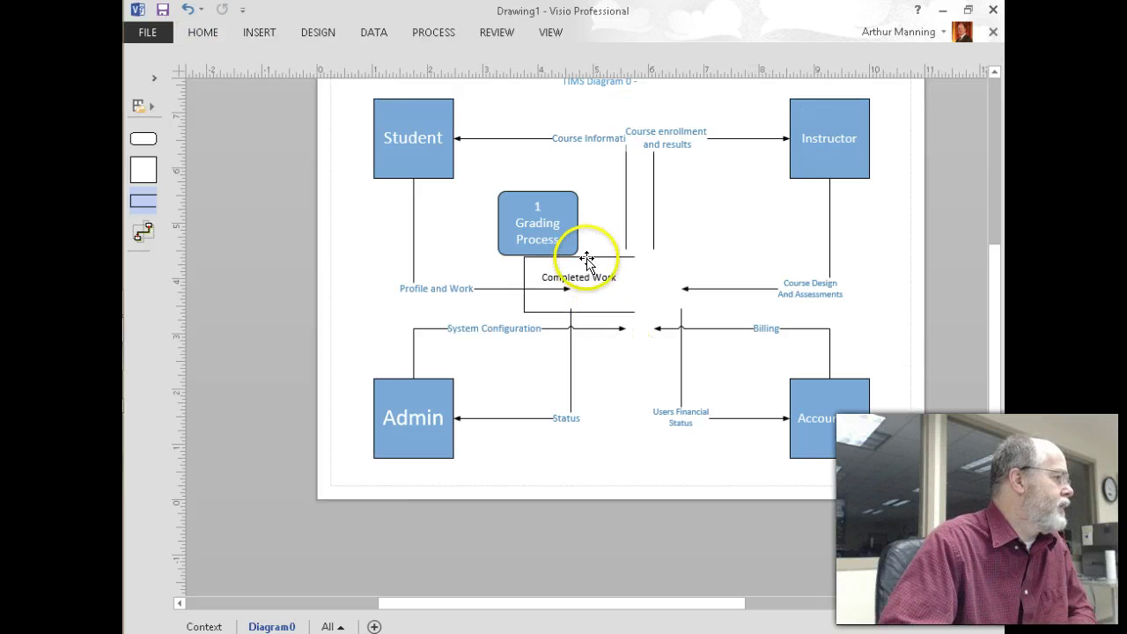
- Resize the Completed Work box and attach the Profile and Work flow to it
left_click_drag(588, 257, 639, 266)
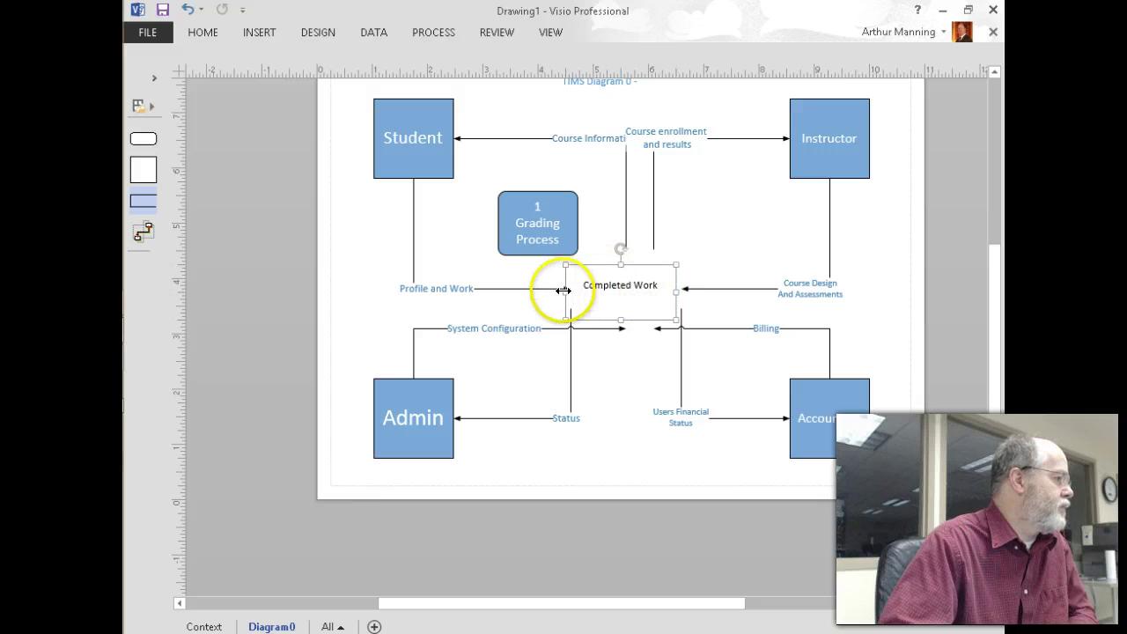
mouse_move(620, 319)
left_mouse_down()
mouse_move(622, 294)
mouse_move(622, 314)
left_mouse_up()
left_click_drag(604, 264, 563, 264)
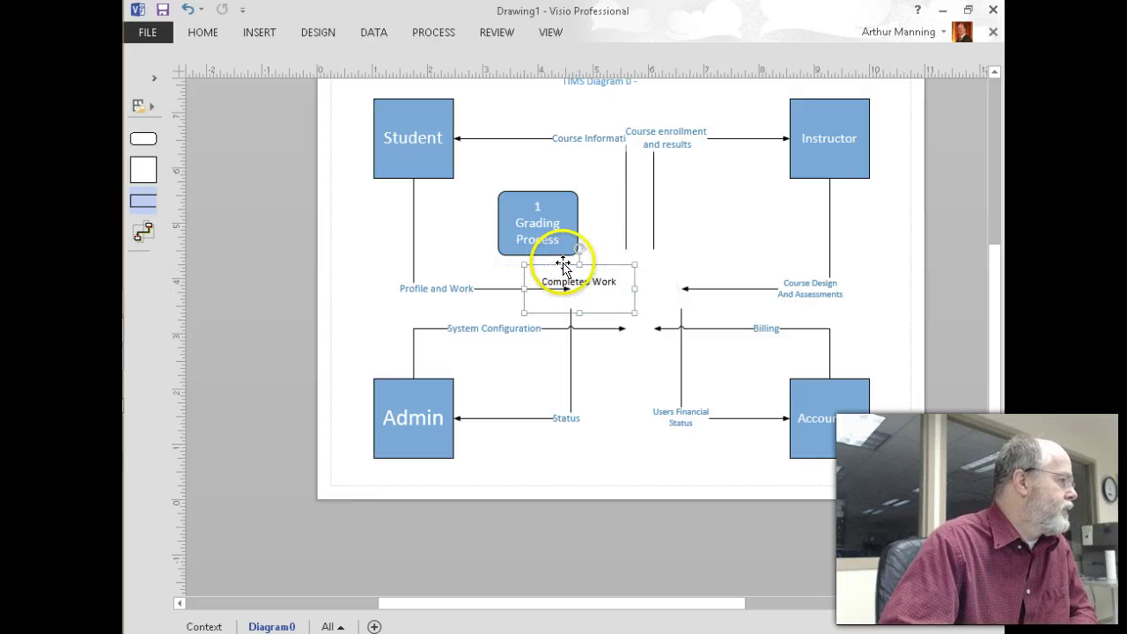
left_click(502, 289)
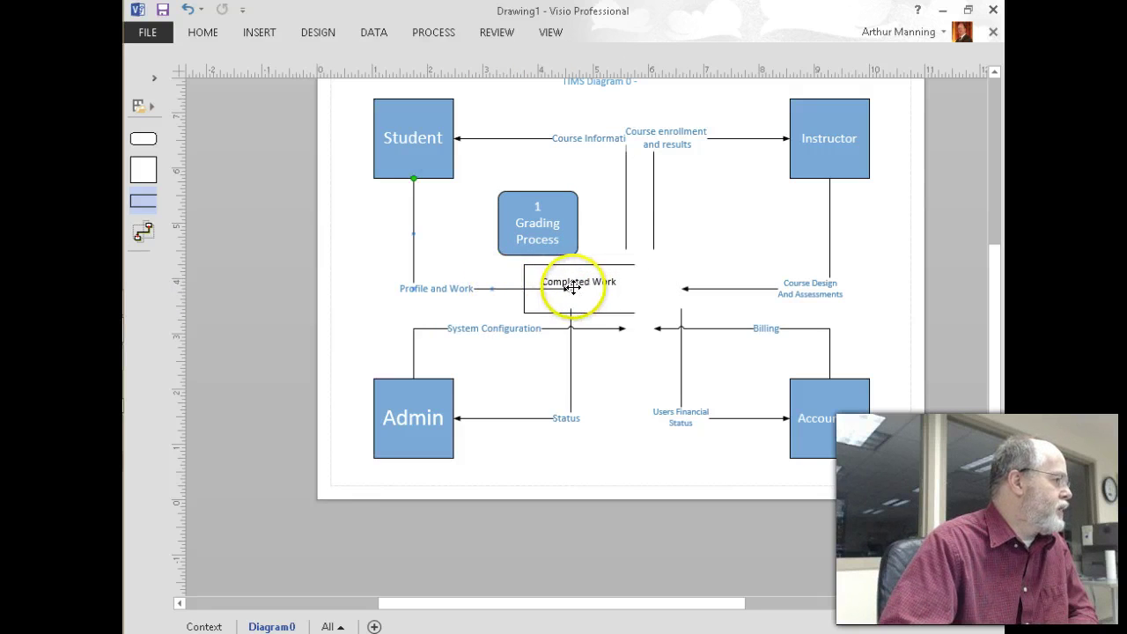
left_click_drag(572, 288, 524, 288)
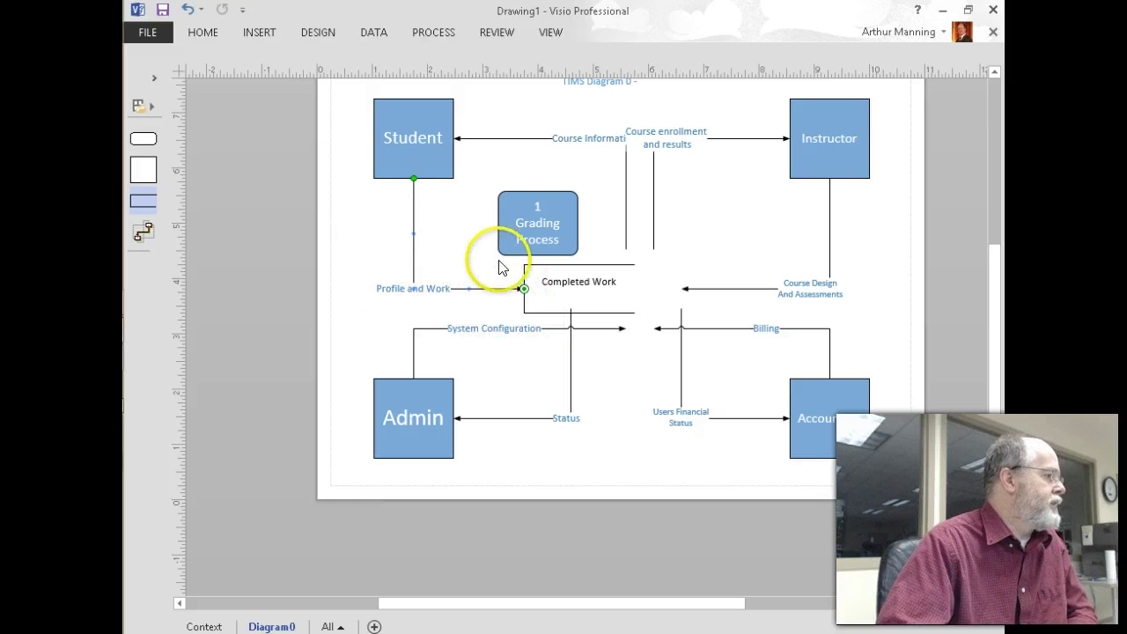
- Move Grading Process up, reconnect the Student flow to it, and shorten its label to 'Work'
left_click_drag(518, 223, 494, 212)
left_click_drag(517, 291, 473, 224)
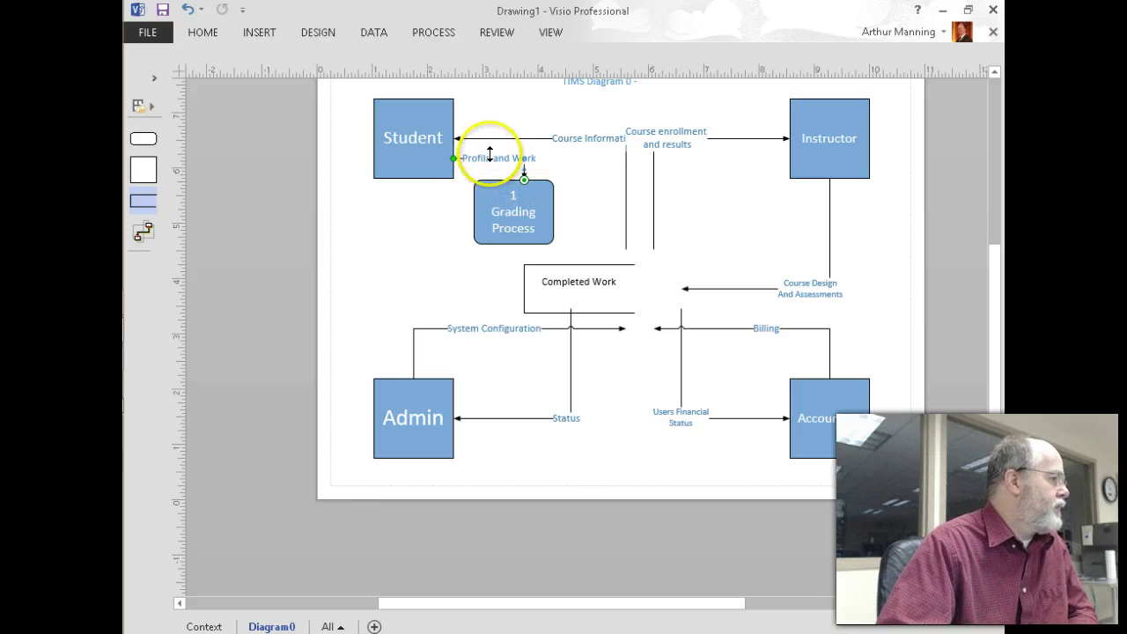
left_click_drag(508, 159, 465, 158)
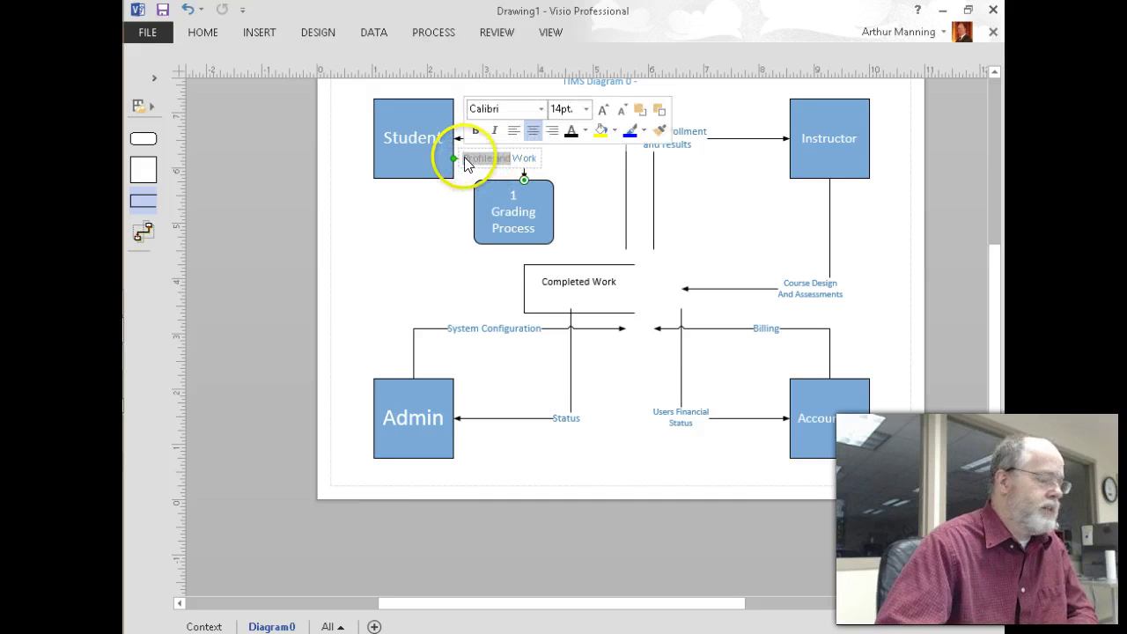
key("Delete")
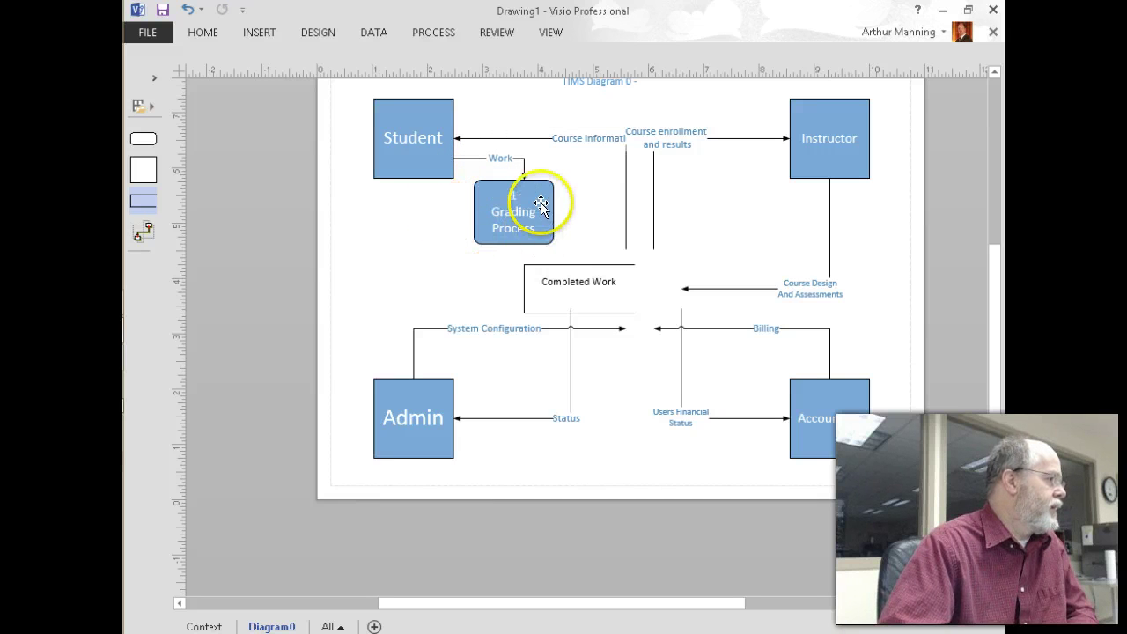
- Drop a new connector beside Completed Work and glue it from Completed Work into Grading Process
left_click(538, 209)
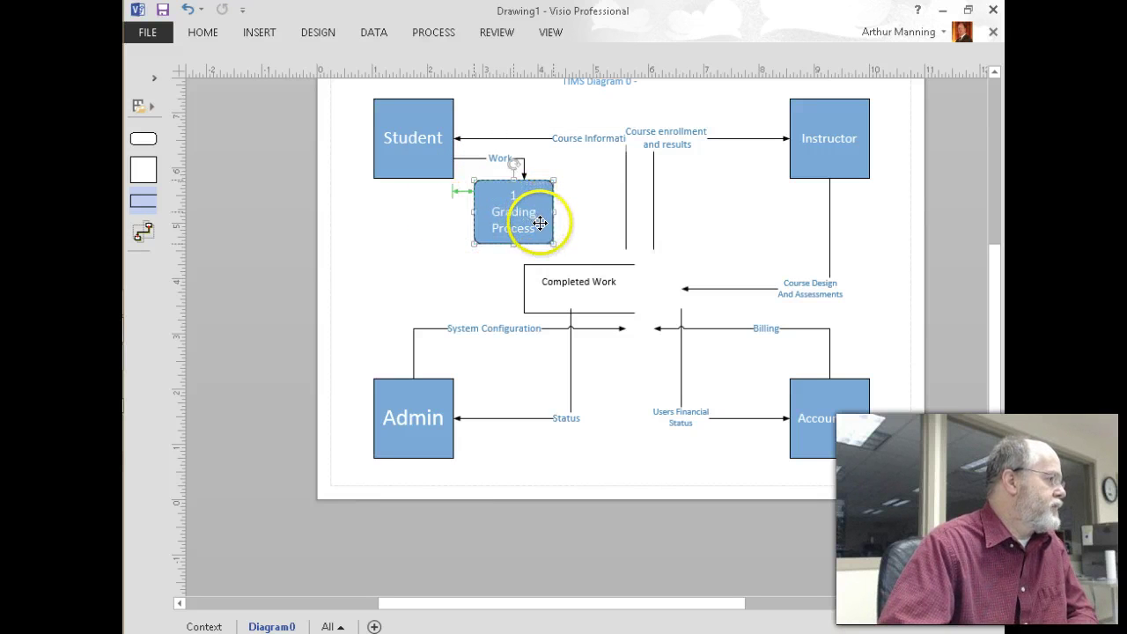
left_click_drag(539, 215, 541, 218)
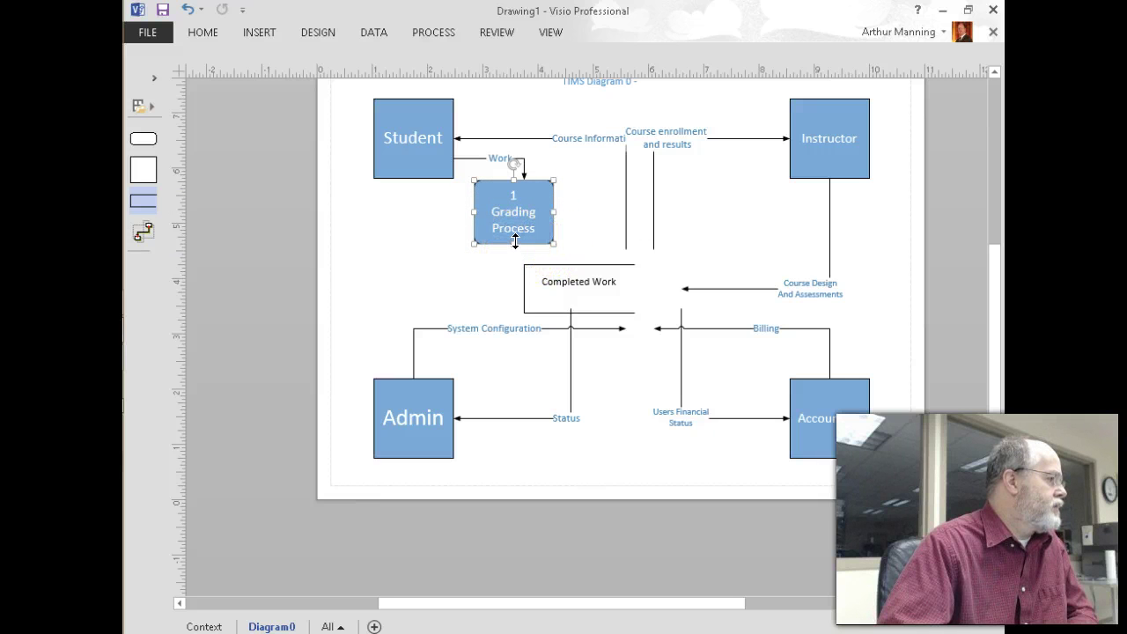
left_click(561, 280)
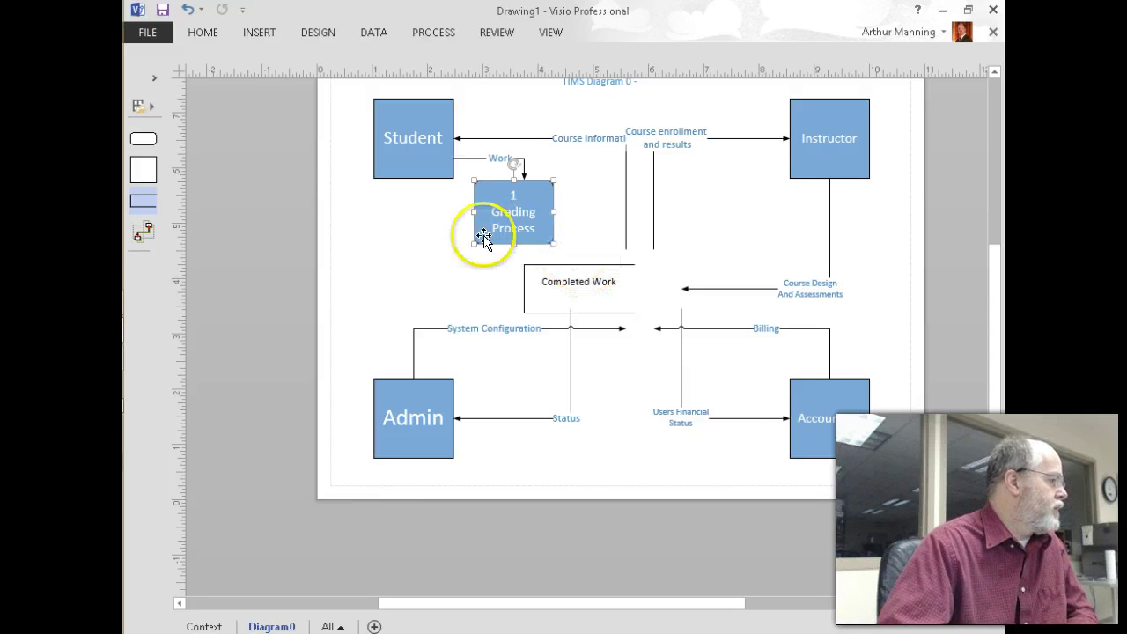
left_click_drag(142, 231, 592, 262)
left_click_drag(449, 293, 515, 225)
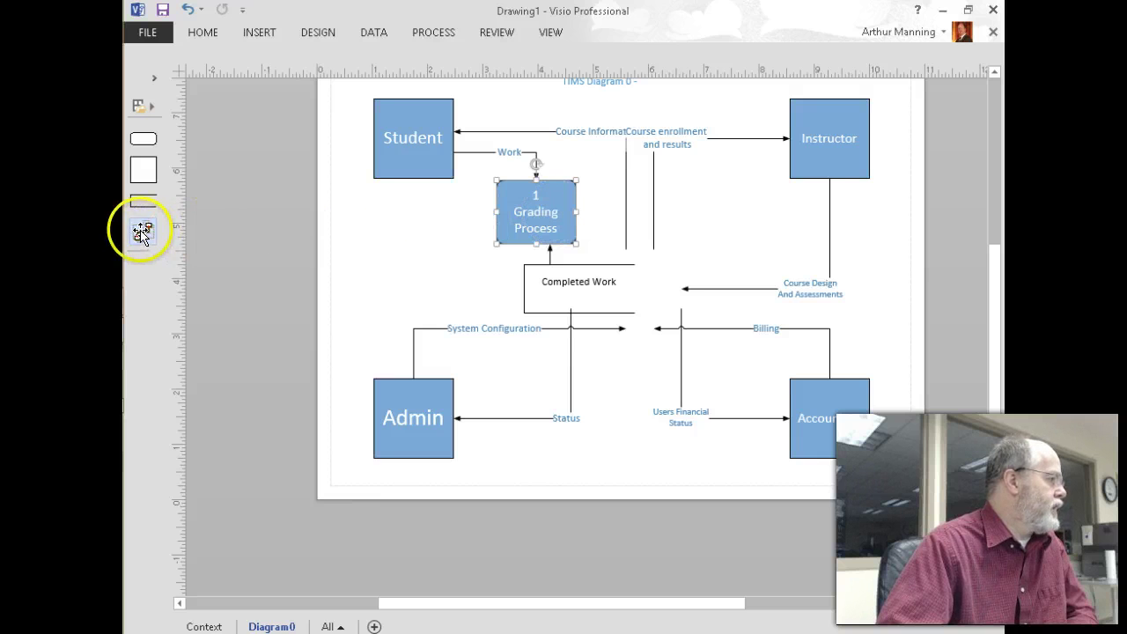
- Draw a flow from Grading Process to Instructor and label it 'Submitted Assignments'
left_click_drag(144, 232, 574, 212)
left_click_drag(678, 235, 821, 195)
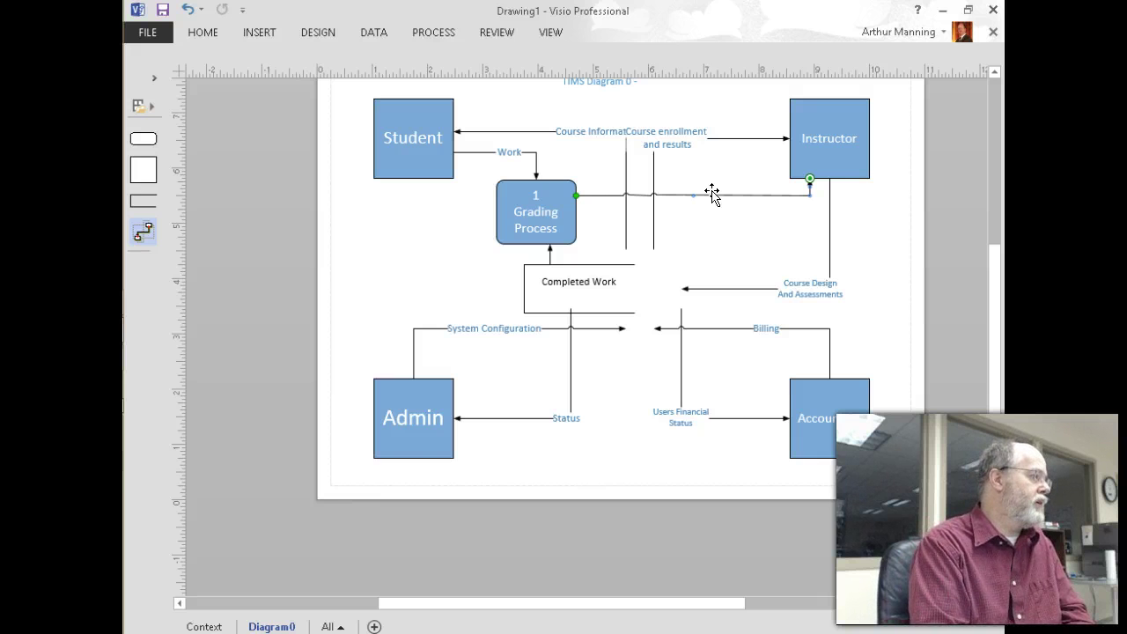
type("Submitted Assignment")
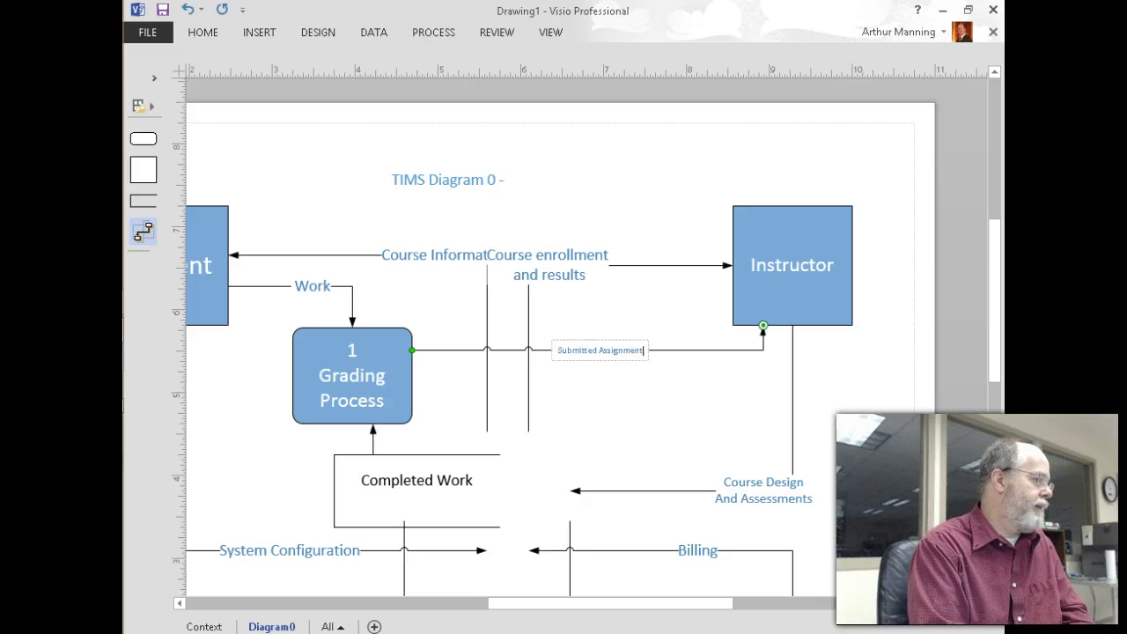
type("s")
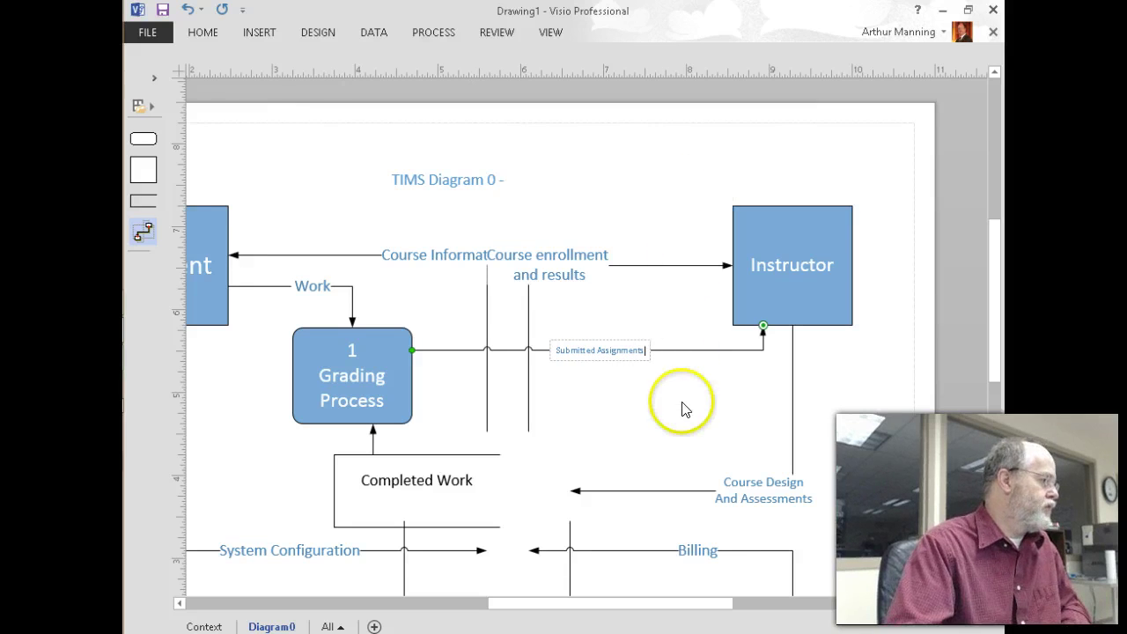
left_click(682, 408)
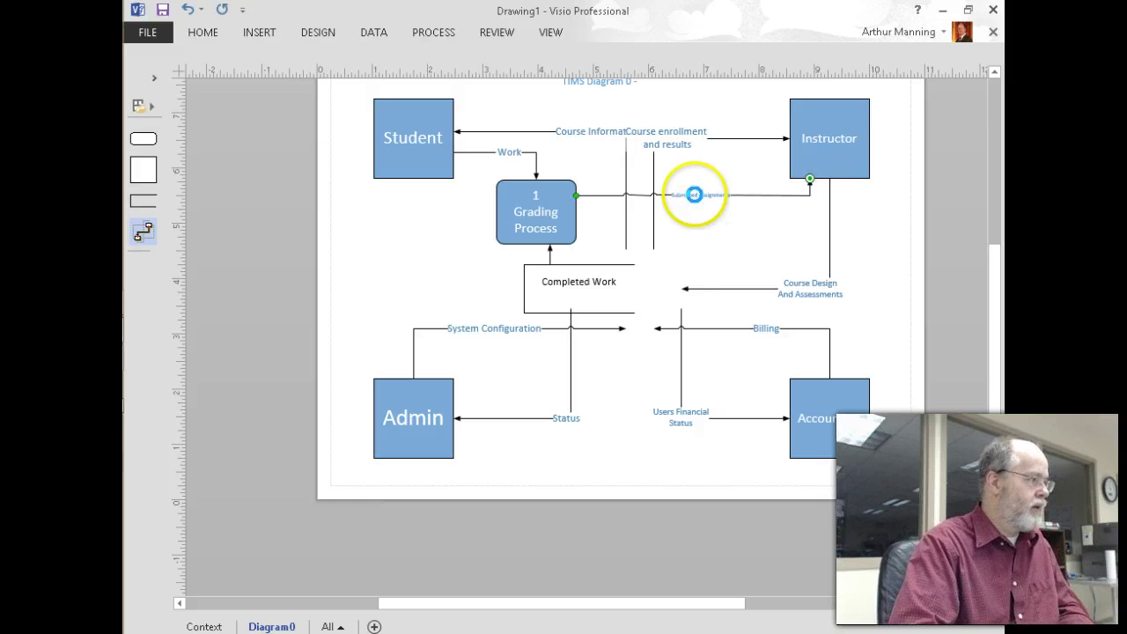
- Connect a new flow from Instructor into the top of Grading Process for the Assigned Grade label
left_click(829, 143)
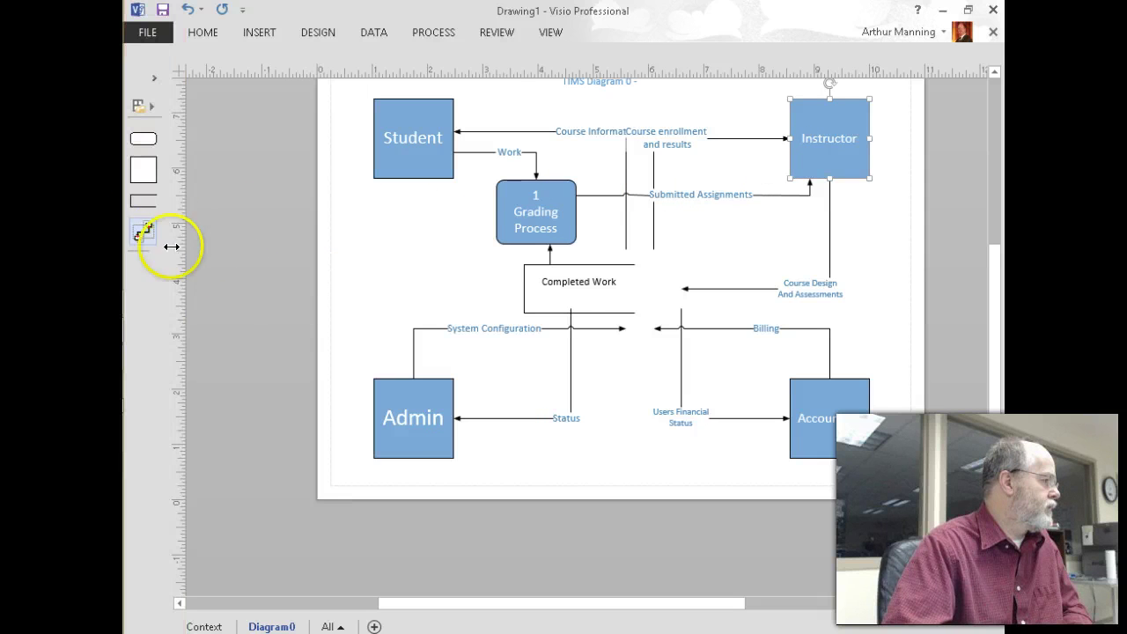
left_click_drag(144, 232, 796, 151)
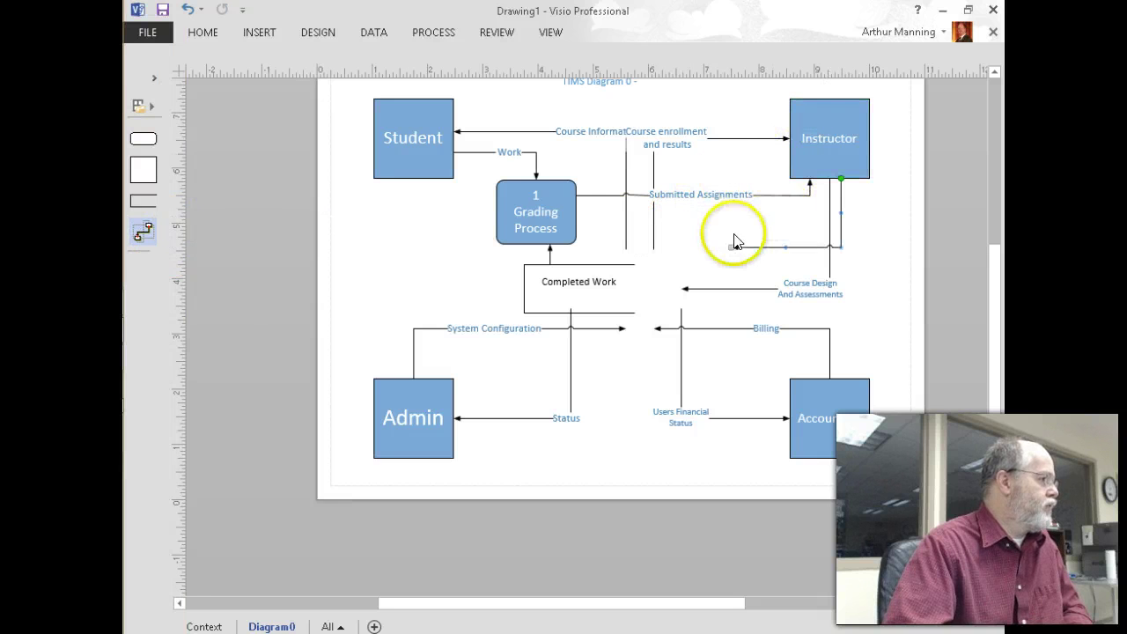
left_click_drag(730, 245, 535, 212)
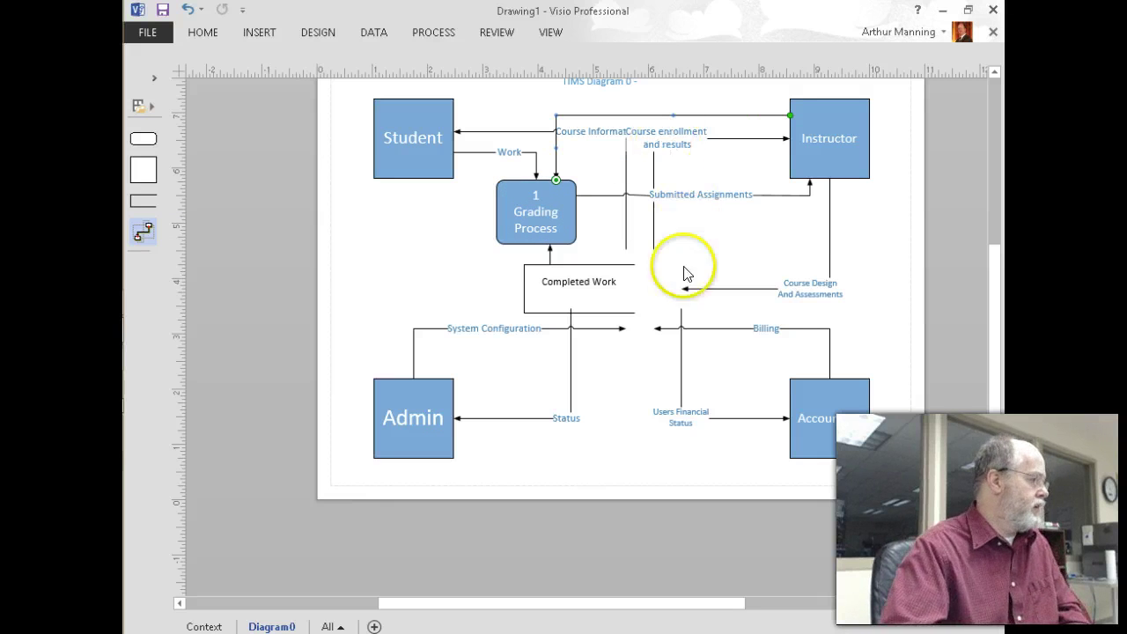
scroll(732, 401, "up", 2, "ctrl")
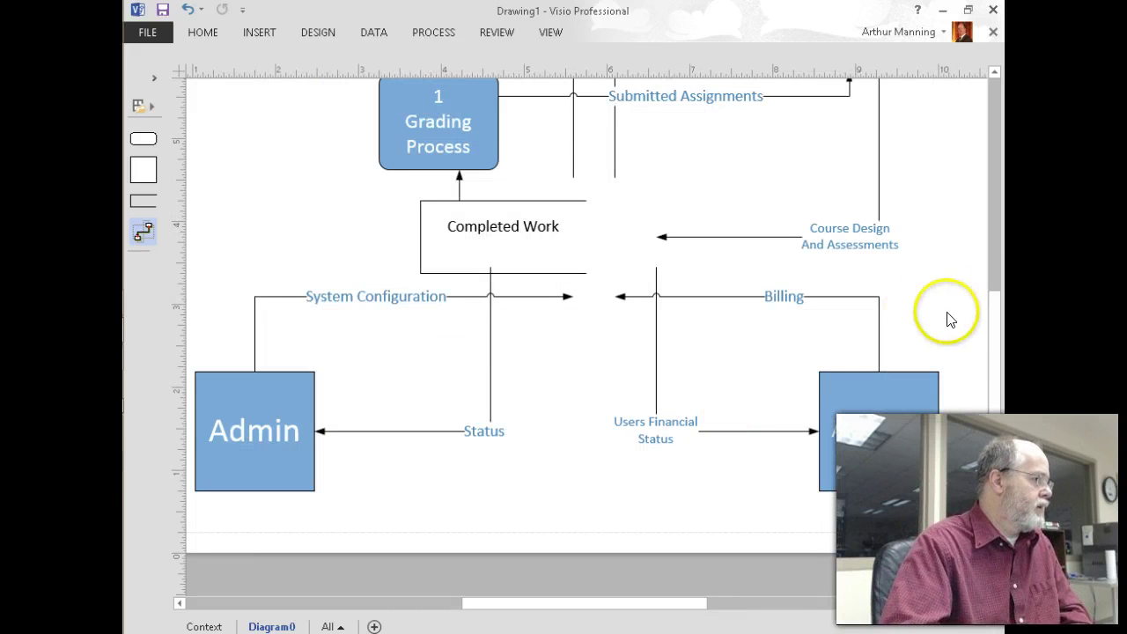
left_click_drag(989, 352, 998, 289)
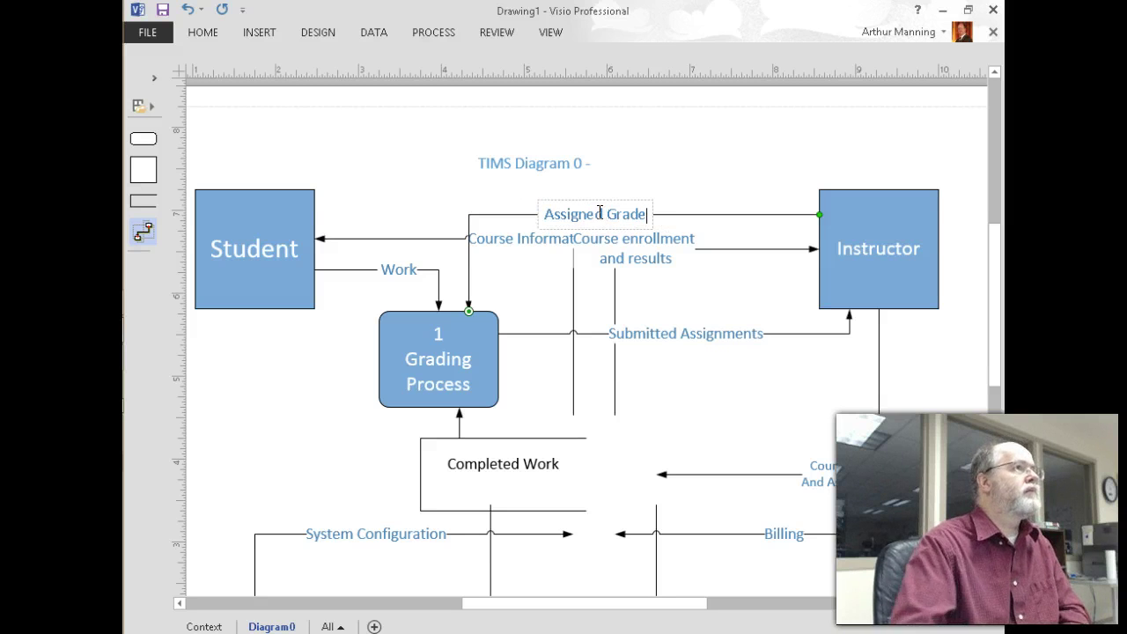
- Finish the Assigned Grade label, then move Instructor to the upper right and Grading Process lower
left_click(683, 307)
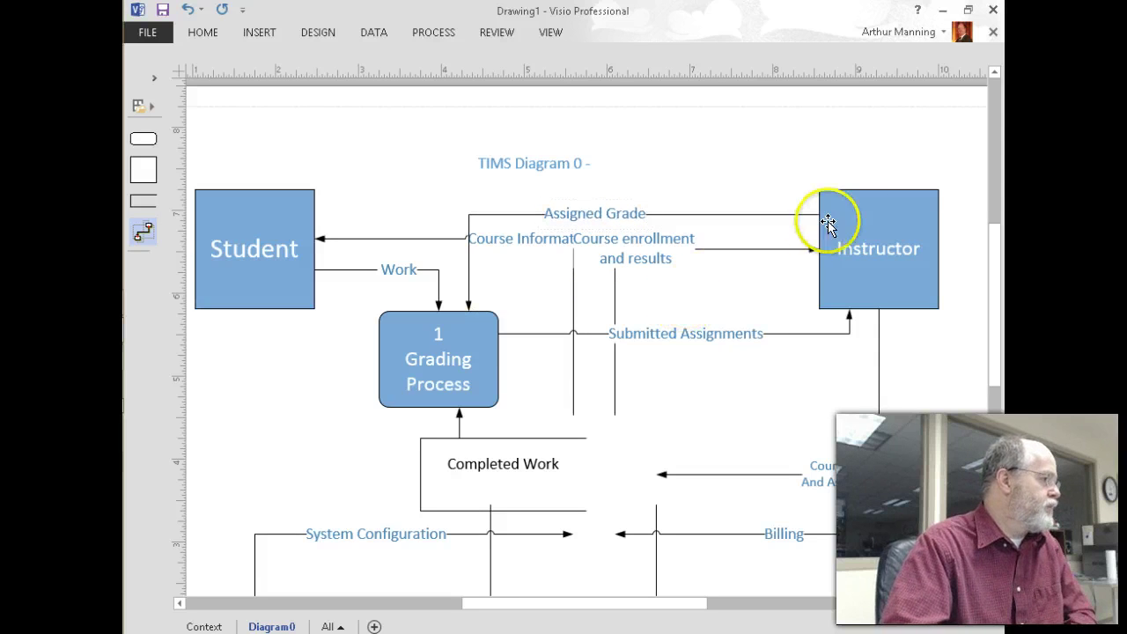
left_click_drag(870, 201, 531, 145)
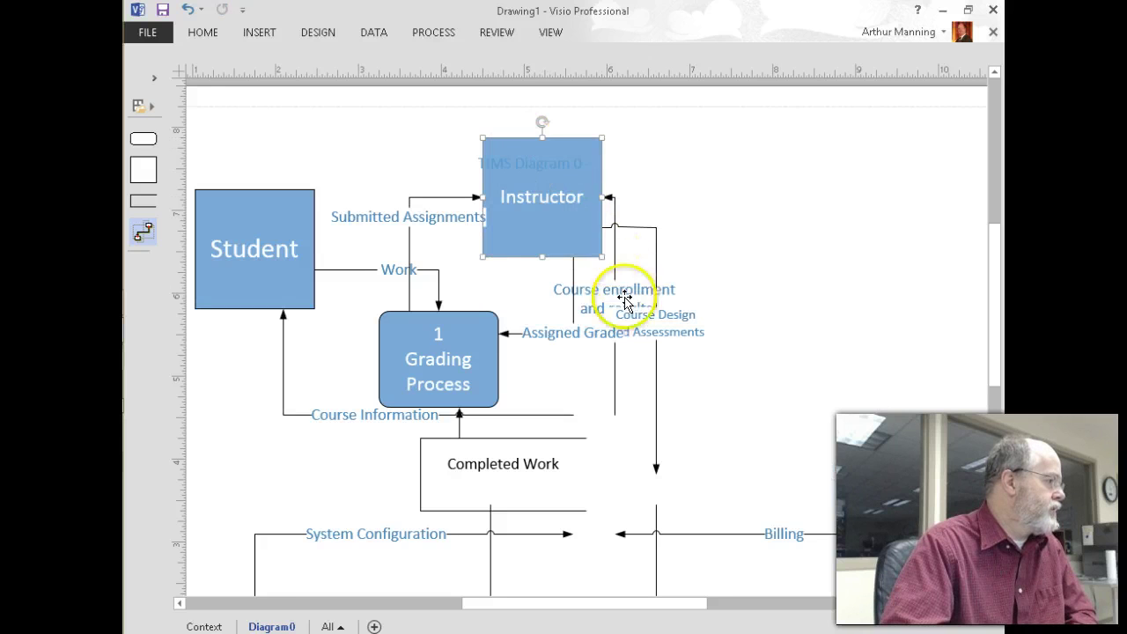
left_click_drag(463, 340, 502, 360)
left_click_drag(548, 191, 817, 250)
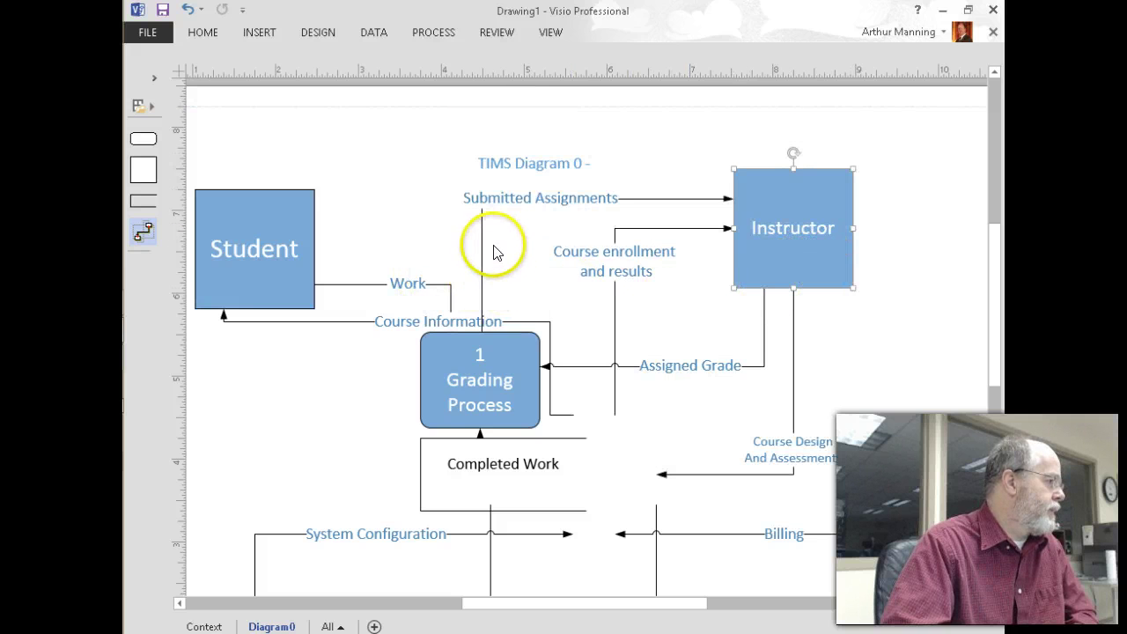
left_click_drag(780, 211, 823, 209)
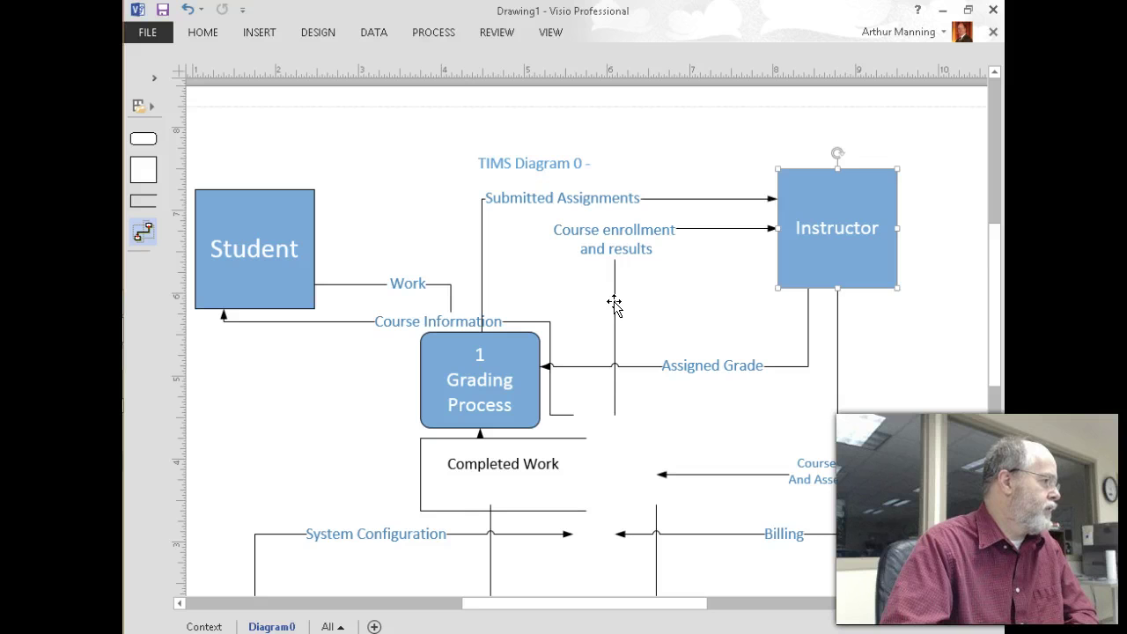
- Delete the Course enrollment and results and Course Information flows
left_click(614, 304)
key("Delete")
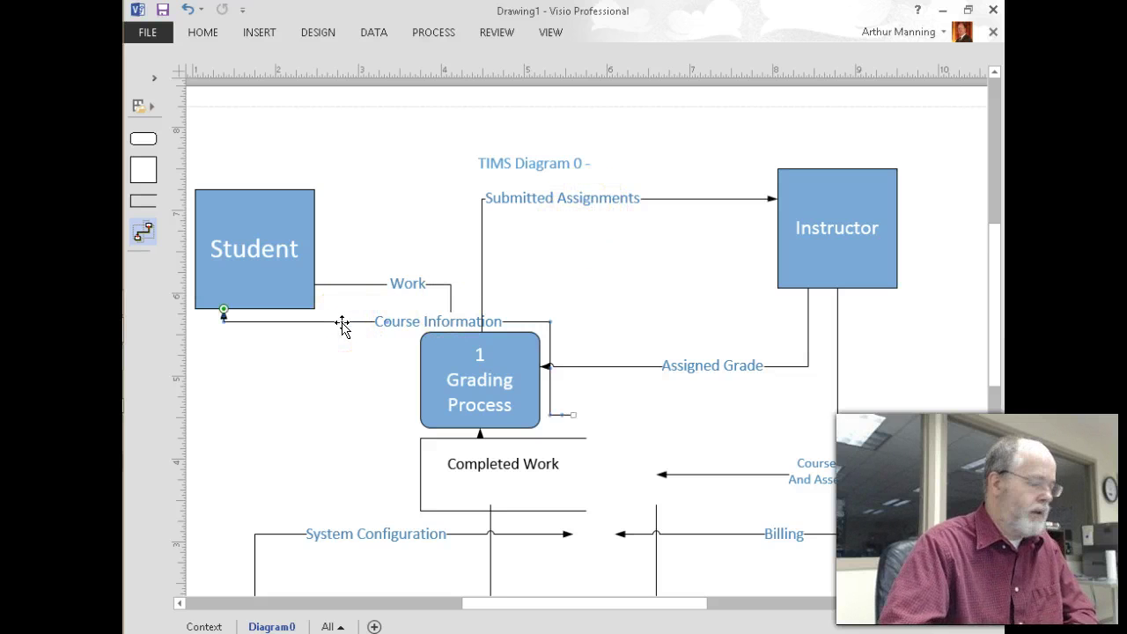
key("Delete")
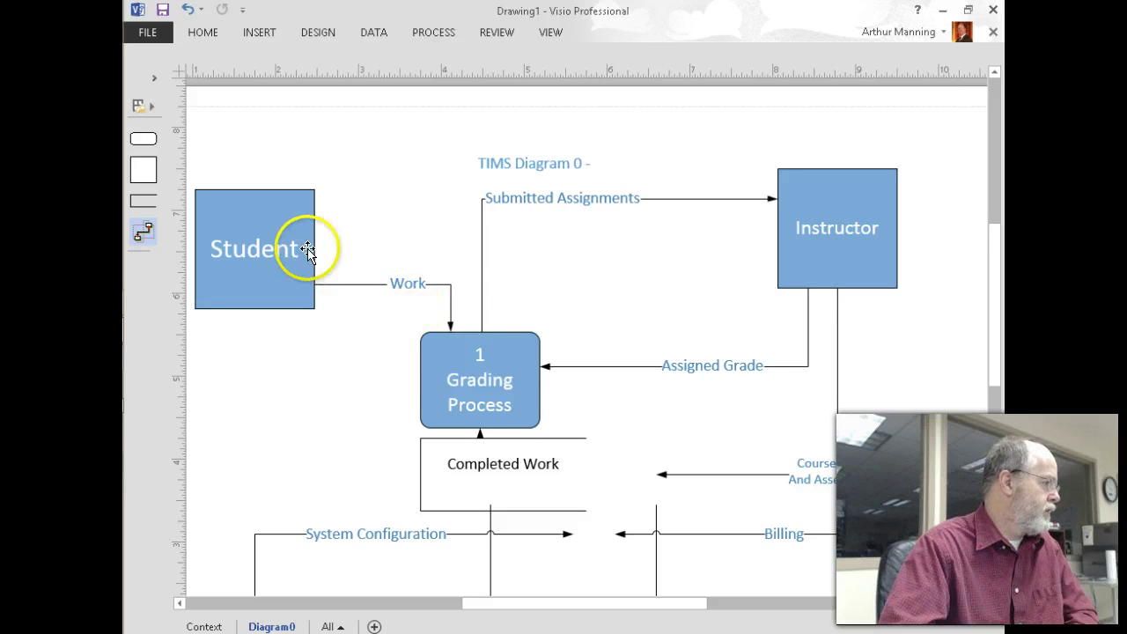
- Zoom out, move Student higher and shift Grading Process up and left
scroll(404, 335, "down", 1)
scroll(404, 336, "down", 1, "ctrl")
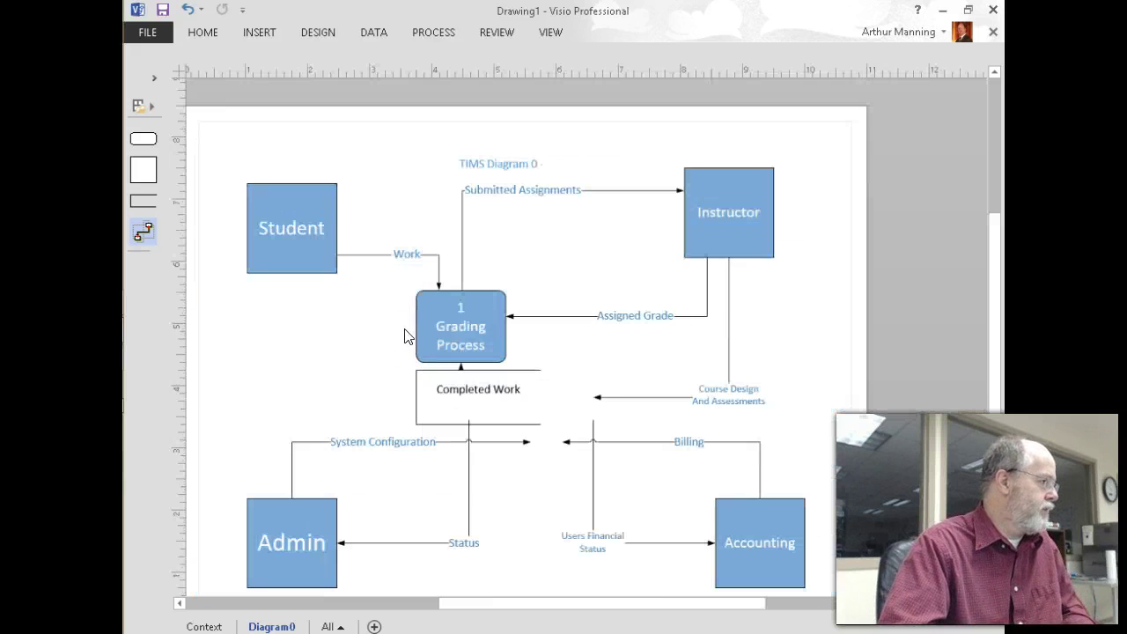
left_click_drag(292, 252, 287, 226)
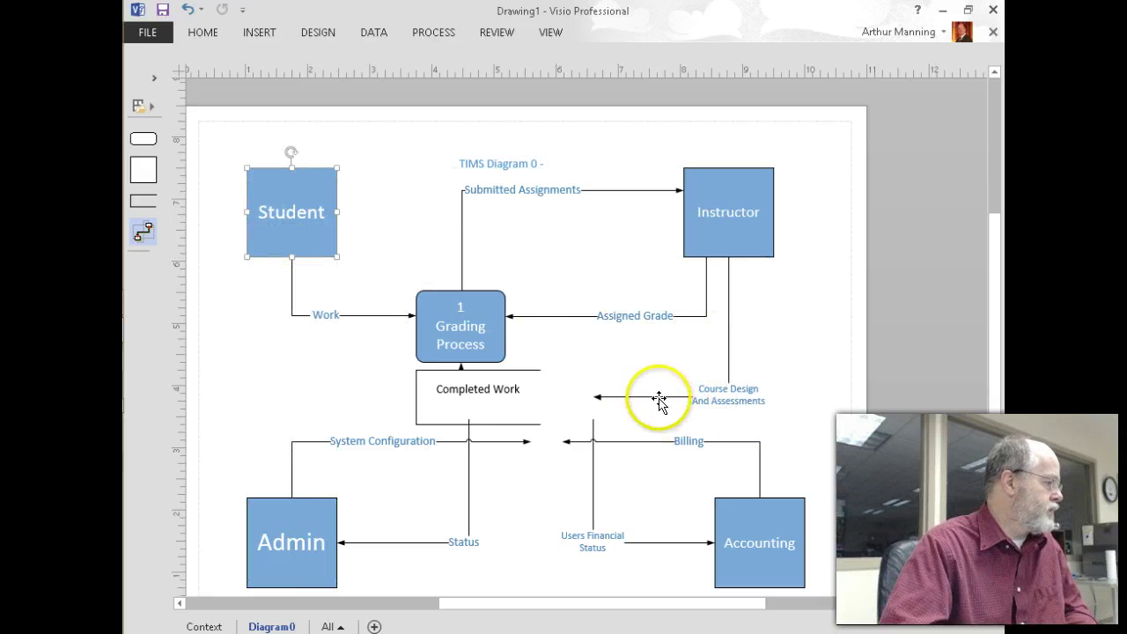
left_click_drag(472, 332, 440, 299)
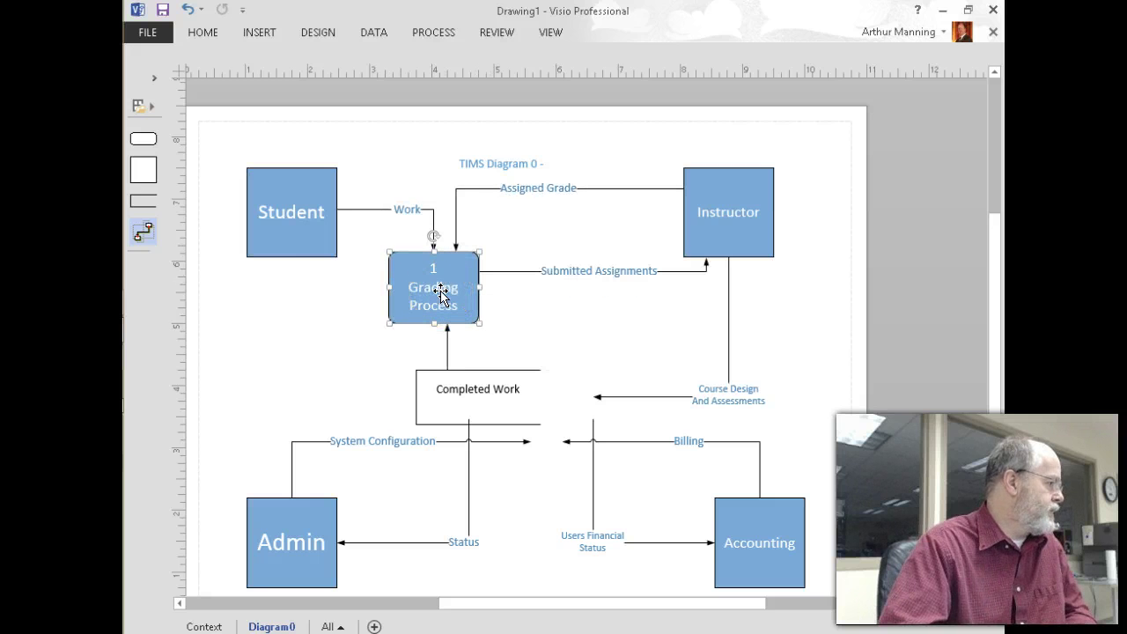
- Place Completed Work just under Grading Process, shorten it, and nudge both slightly down
left_click_drag(467, 374, 439, 348)
mouse_move(451, 403)
left_mouse_down()
mouse_move(453, 366)
mouse_move(455, 402)
mouse_move(452, 378)
mouse_move(457, 388)
left_mouse_up()
double_click(458, 375)
key("End")
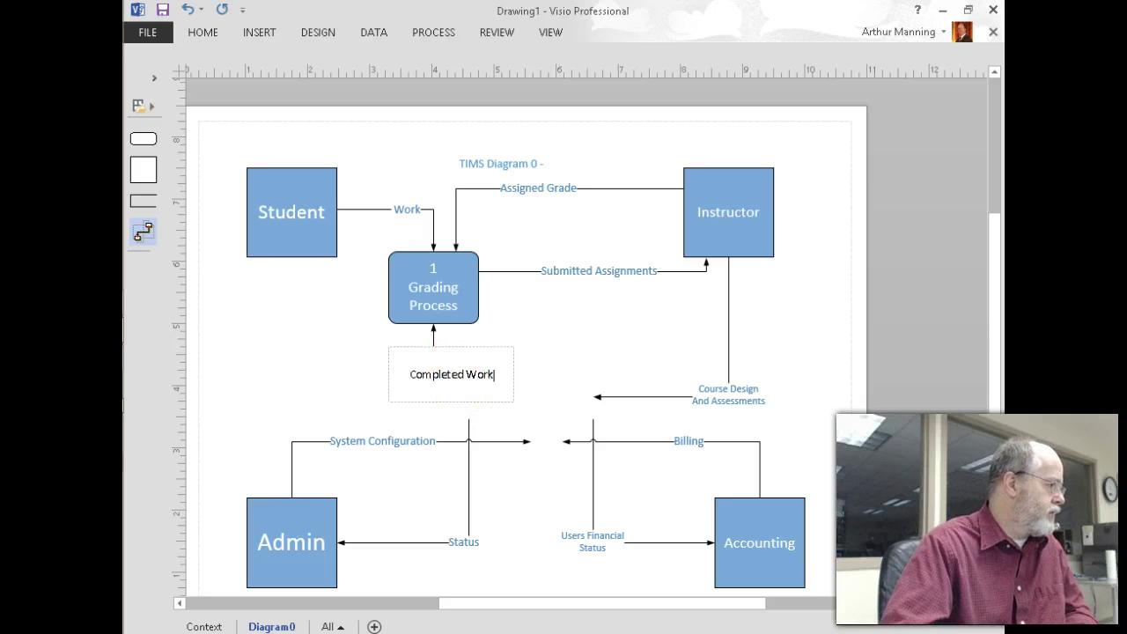
left_click(573, 340)
left_click(451, 402)
left_click_drag(451, 402, 449, 384)
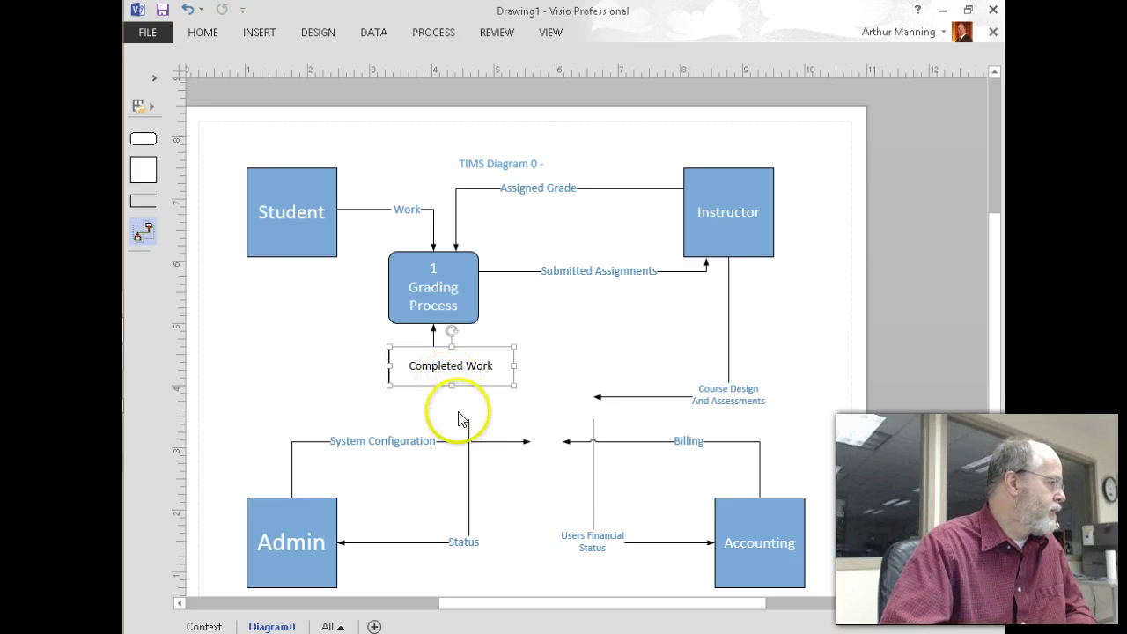
left_click(458, 419)
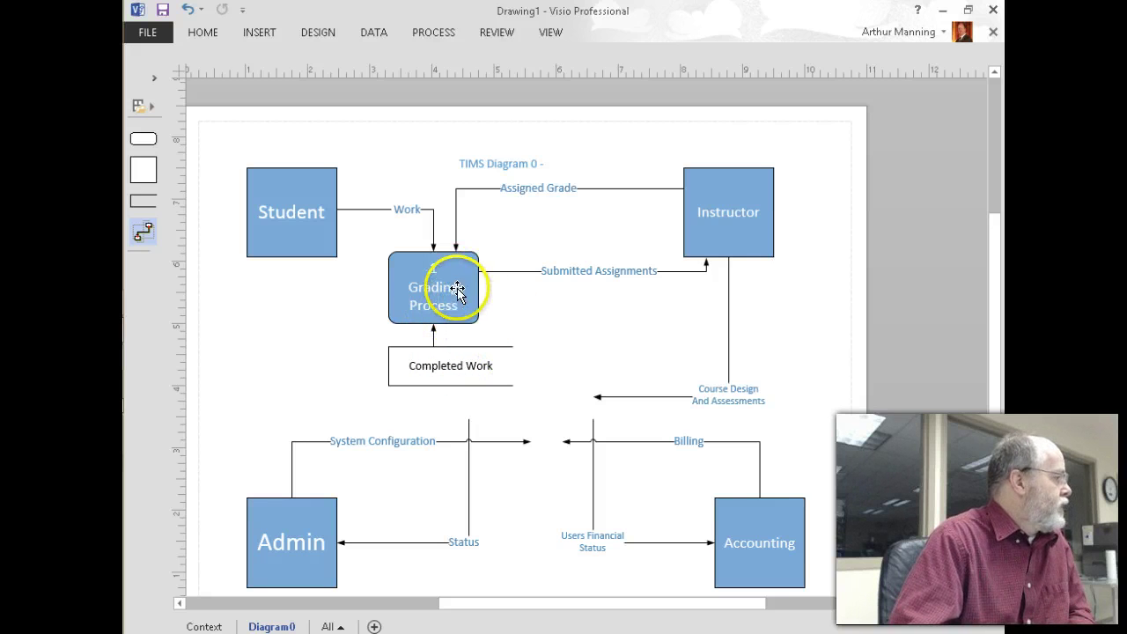
left_click_drag(453, 295, 451, 305)
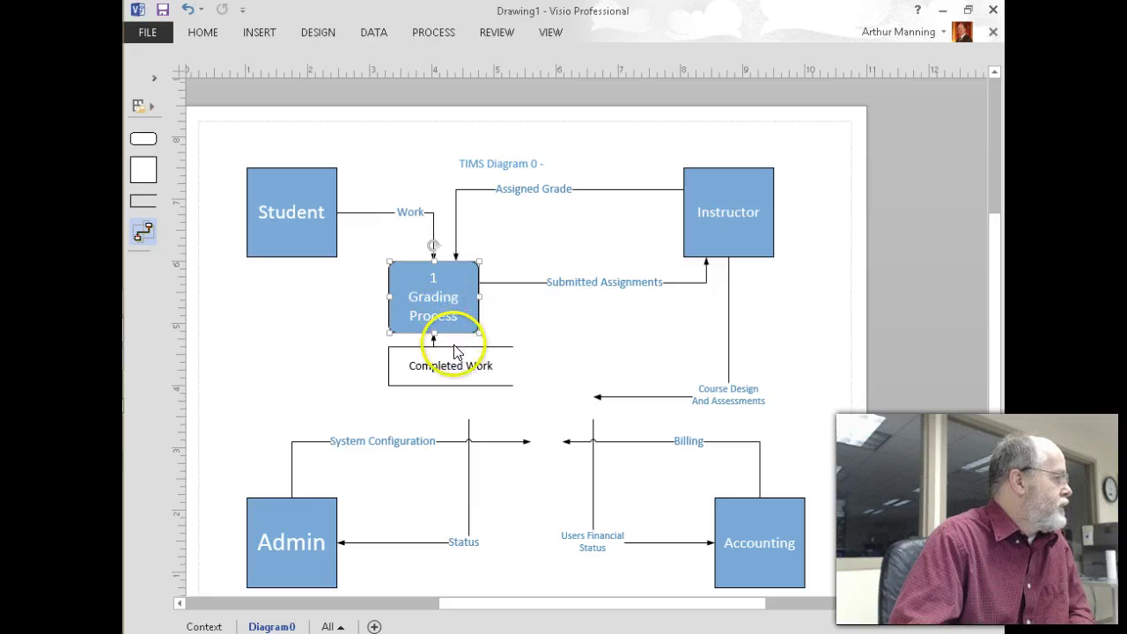
left_click_drag(452, 349, 458, 360)
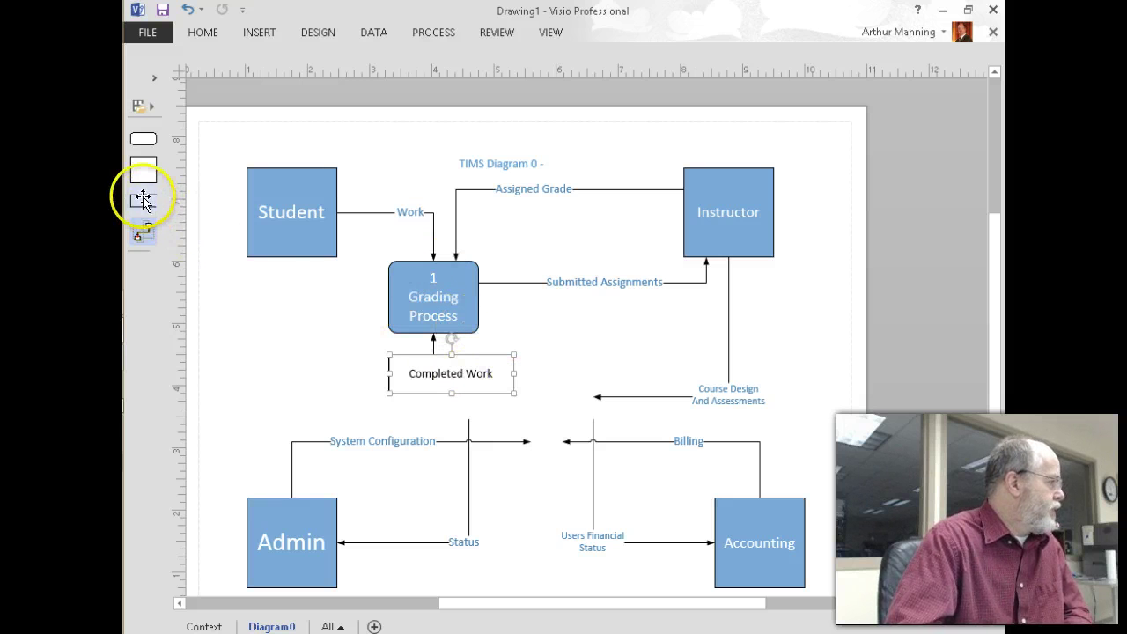
- Add a data store labelled 'Transcript' to the right of Grading Process
left_click_drag(143, 201, 606, 334)
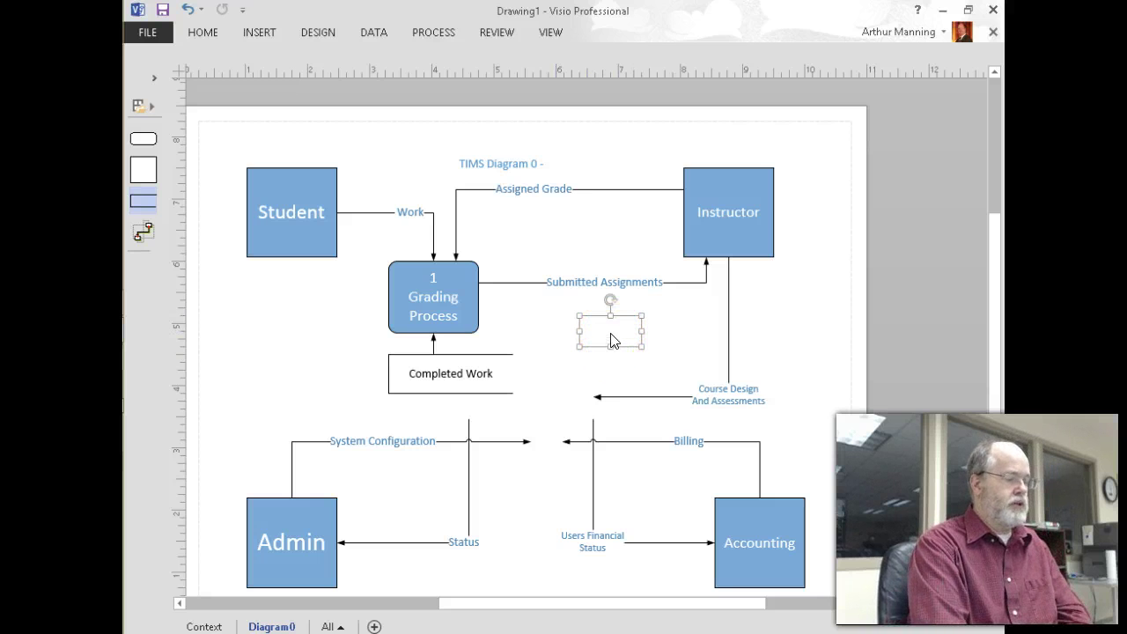
type("Transcript")
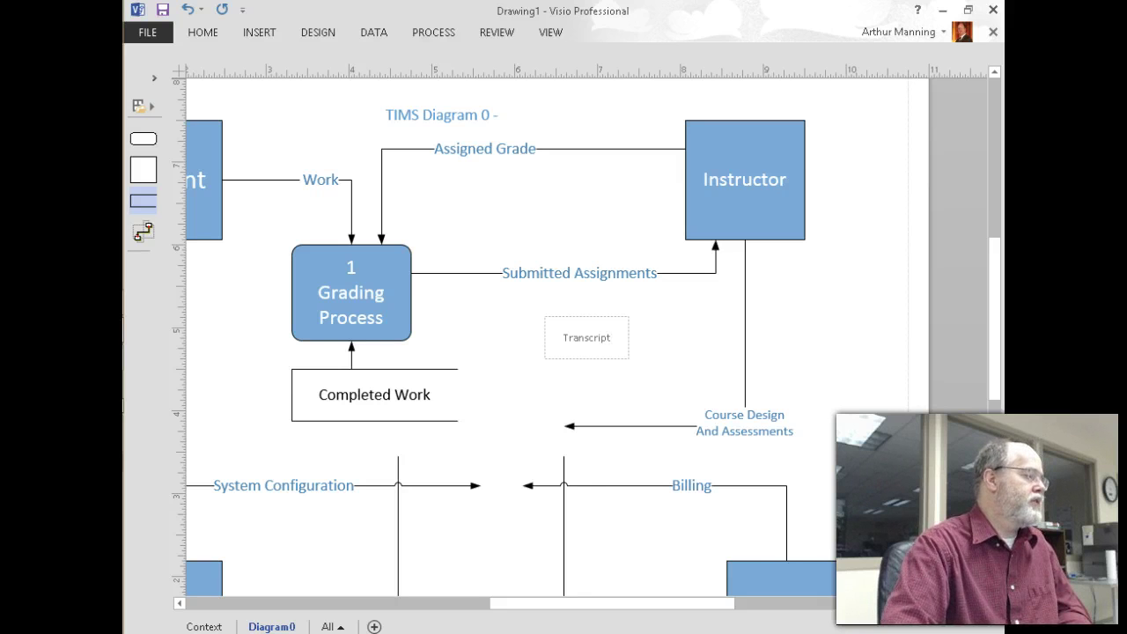
left_click(594, 327)
scroll(599, 379, "down", 2)
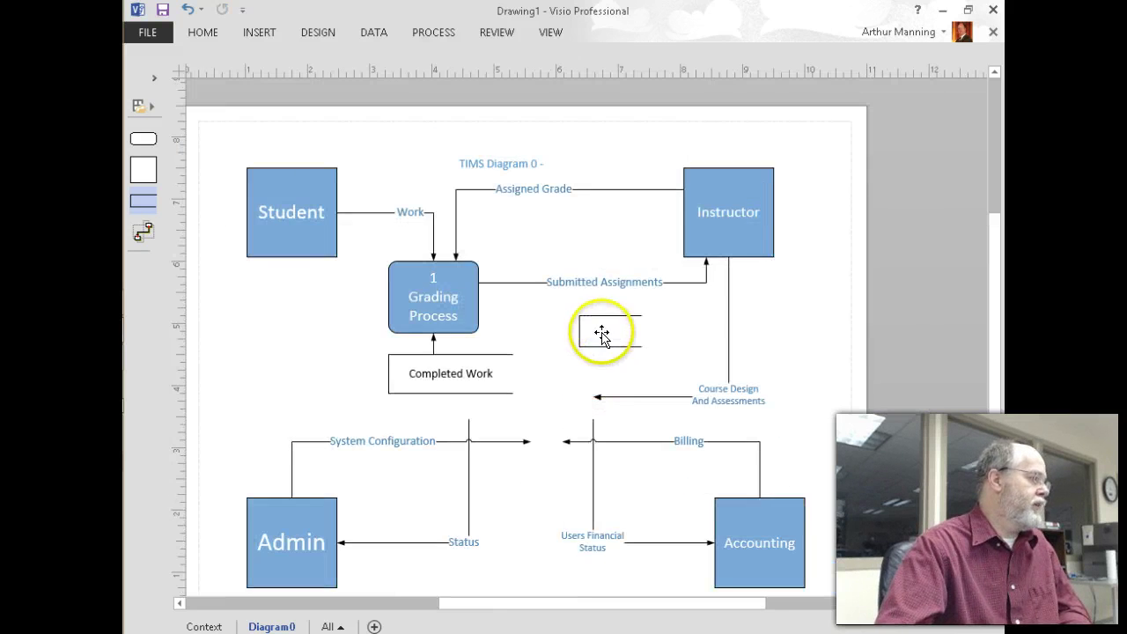
key("ctrl+z")
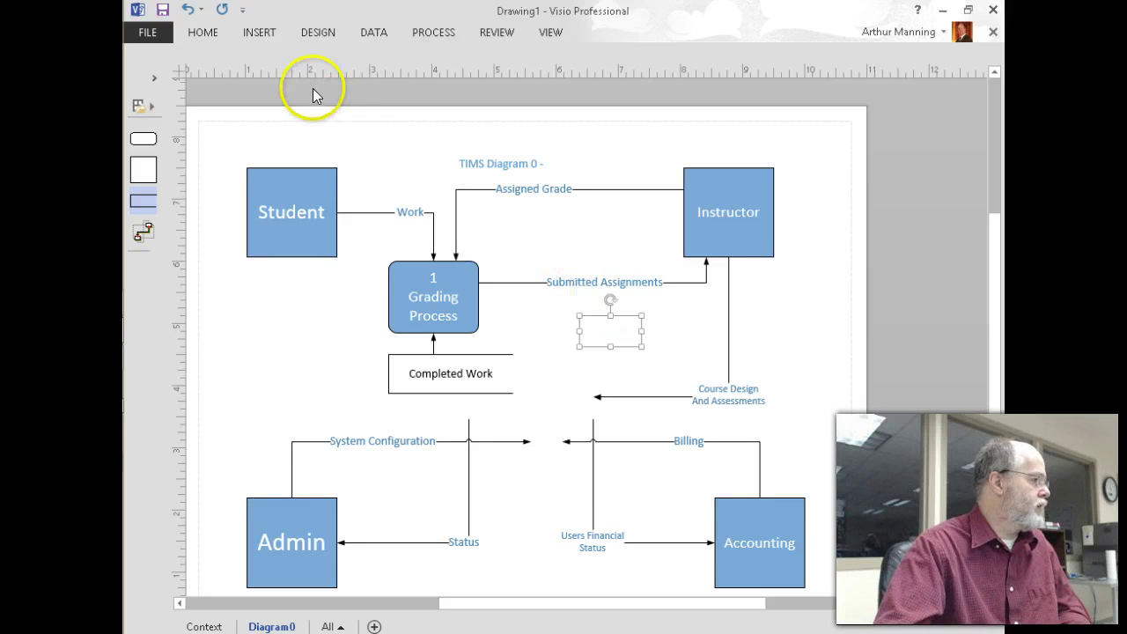
- Set the Transcript text to 14 pt and widen the data store
left_click(215, 42)
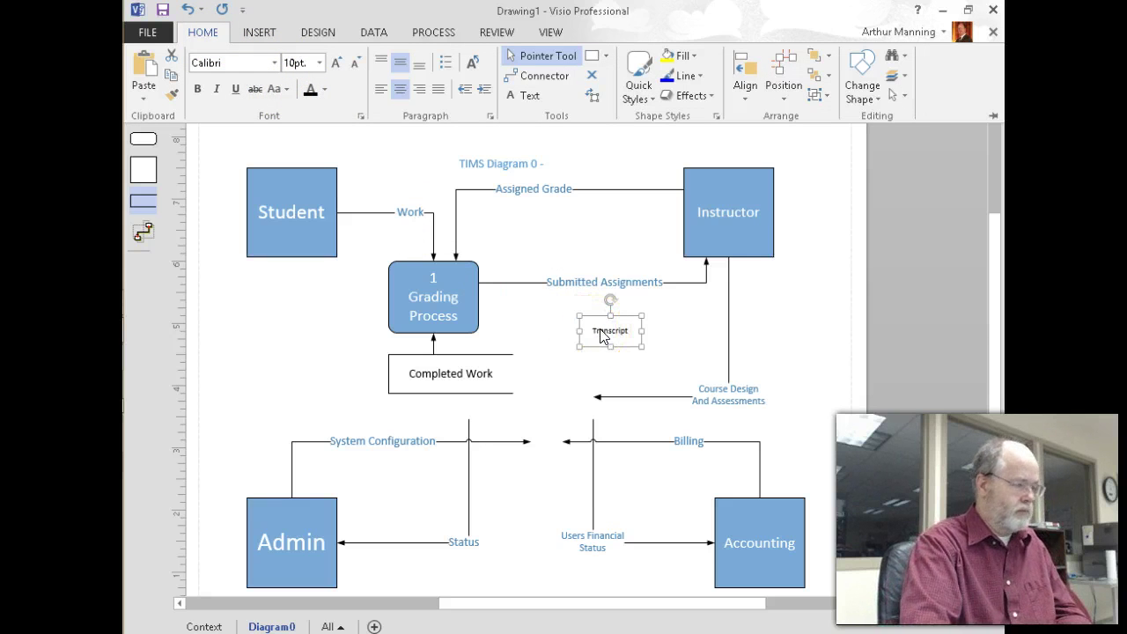
key("ctrl+shift+period")
key("ctrl+shift+period")
key("ctrl+shift+period")
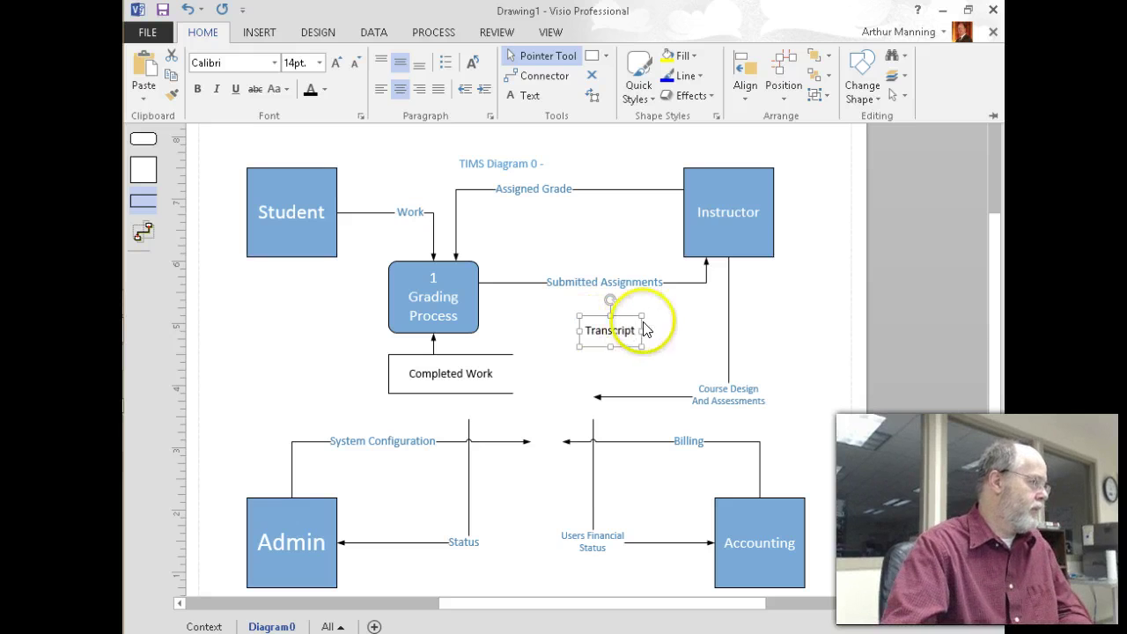
left_click(646, 330)
left_click_drag(645, 330, 599, 364)
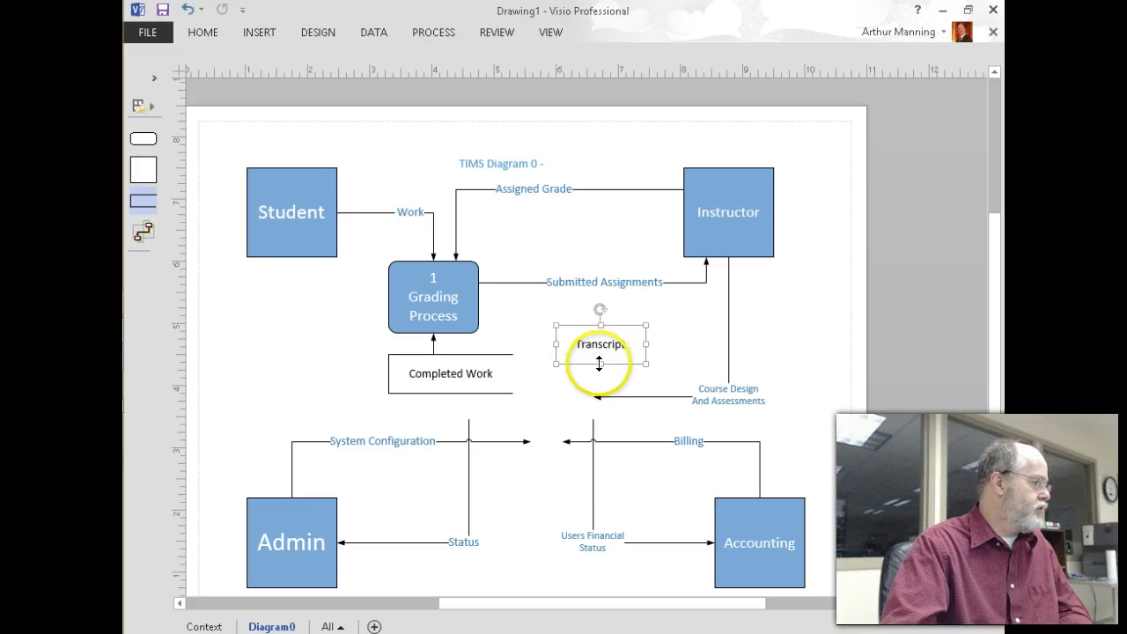
- Connect Grading Process to Transcript with a flow labelled 'Grades'
left_click(144, 230)
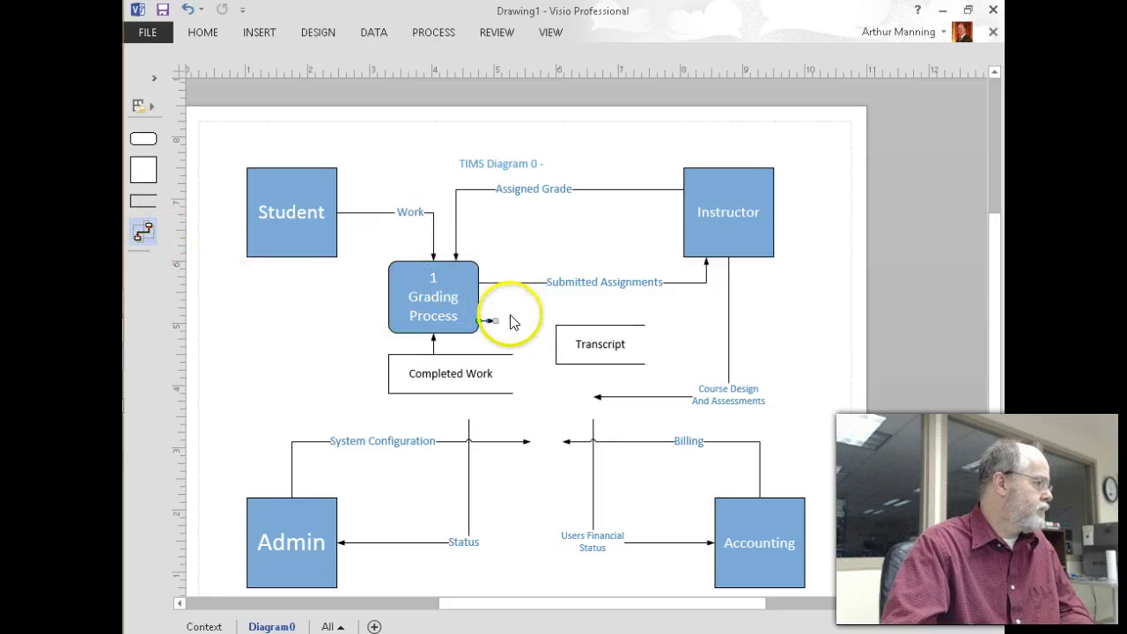
left_click_drag(493, 321, 603, 338)
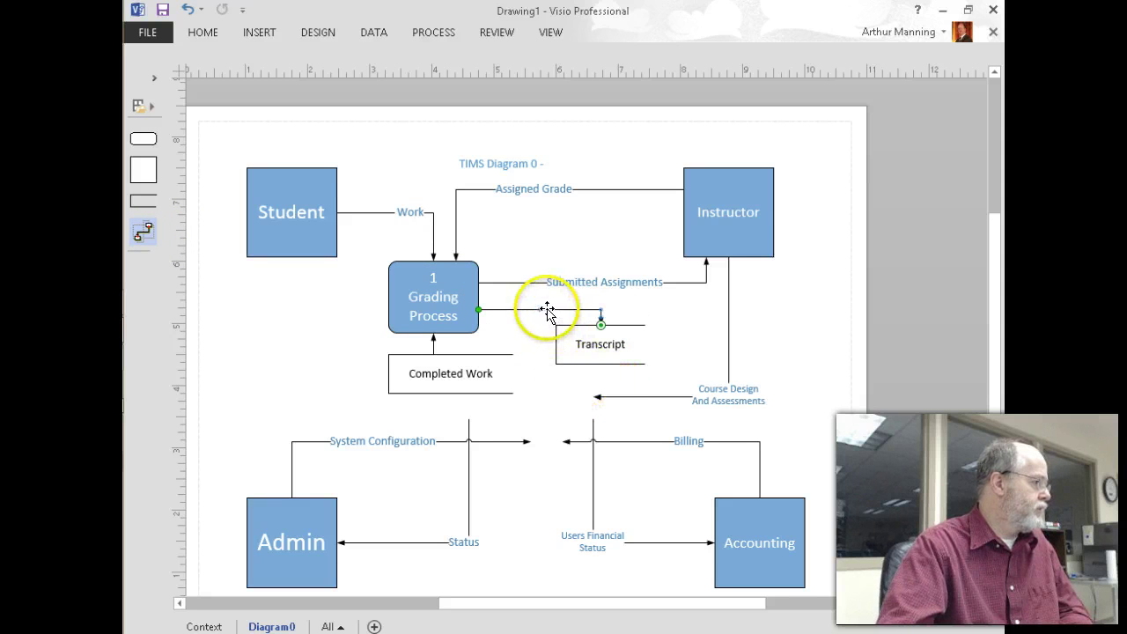
double_click(548, 310)
type("Grades")
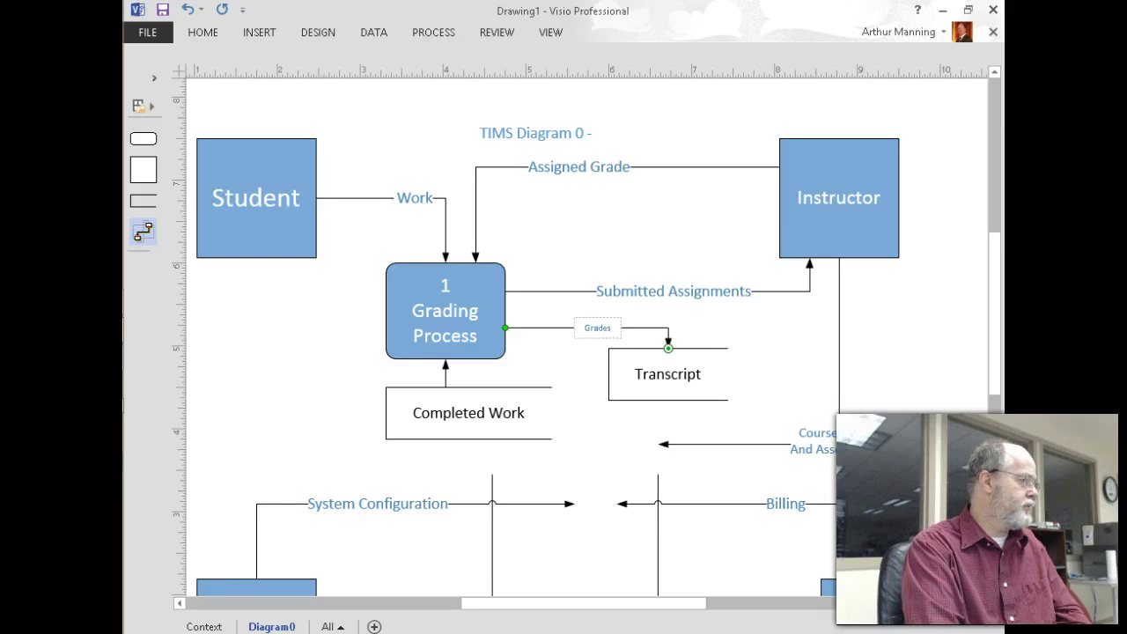
left_click(547, 310)
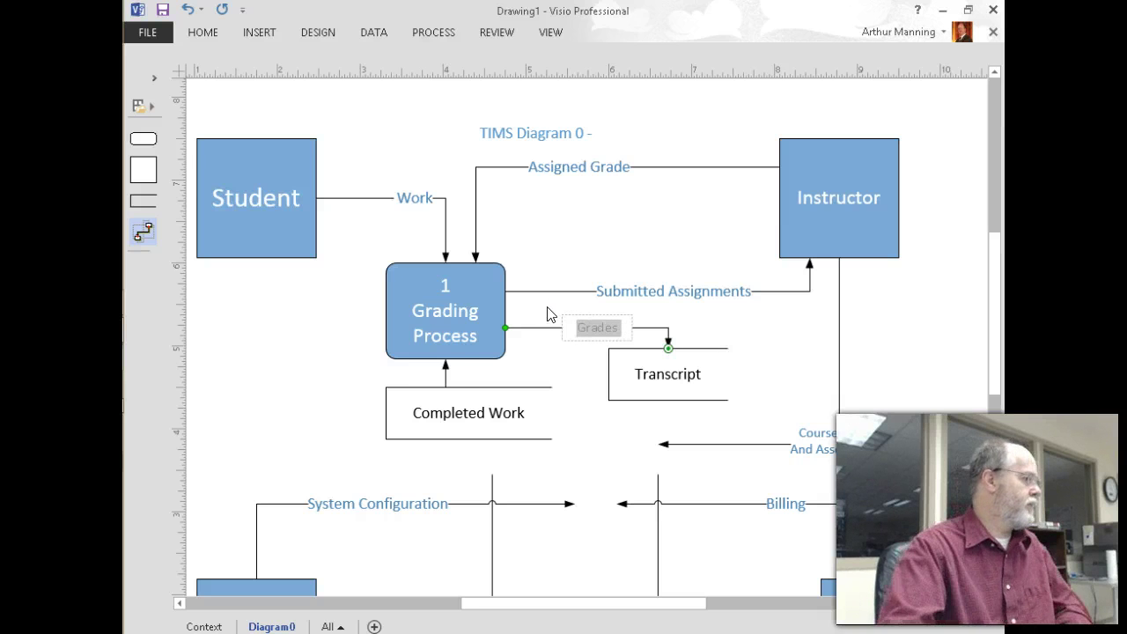
- Stack Transcript under Completed Work at equal width, left of Grading Process, and move the process right
scroll(556, 365, "down", 2)
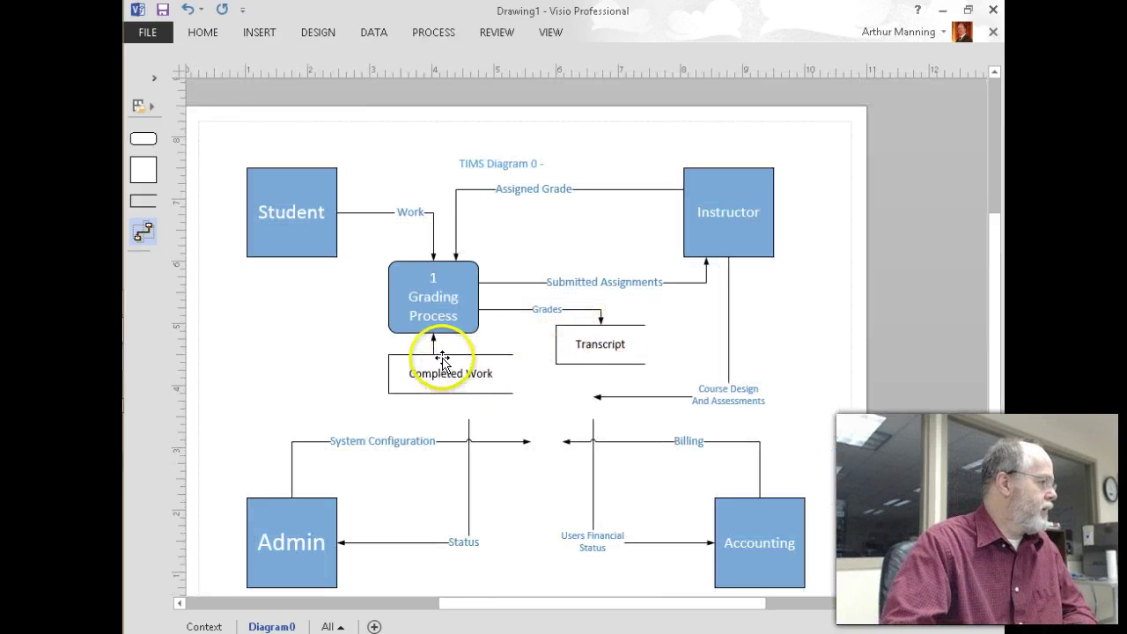
left_click_drag(419, 359, 301, 300)
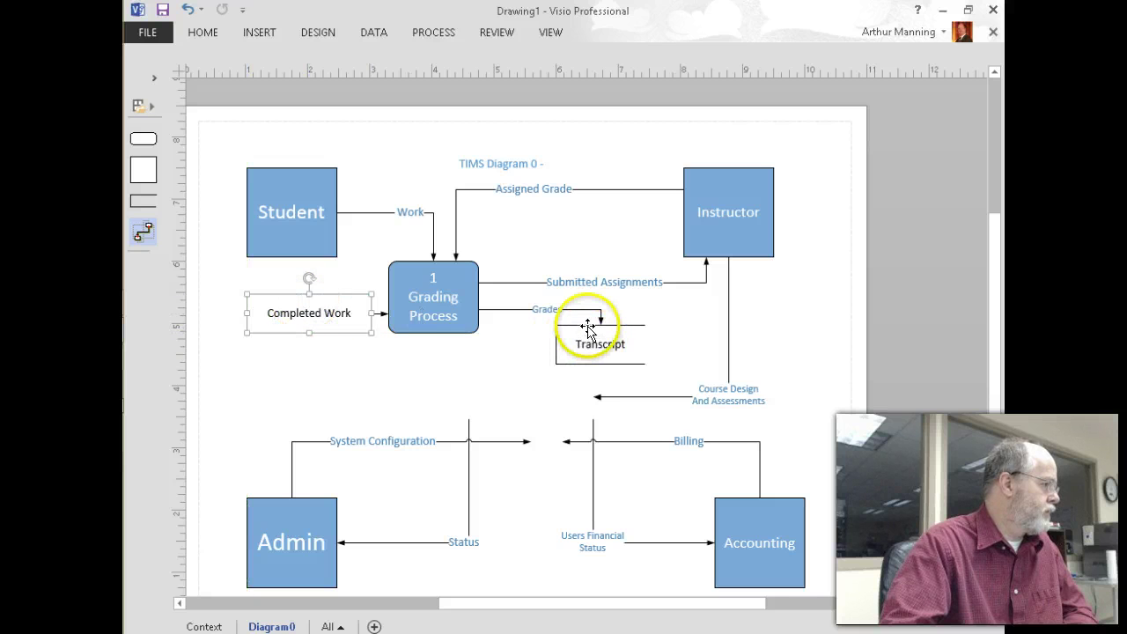
left_click_drag(588, 330, 275, 344)
left_click_drag(336, 366, 374, 367)
left_click(492, 378)
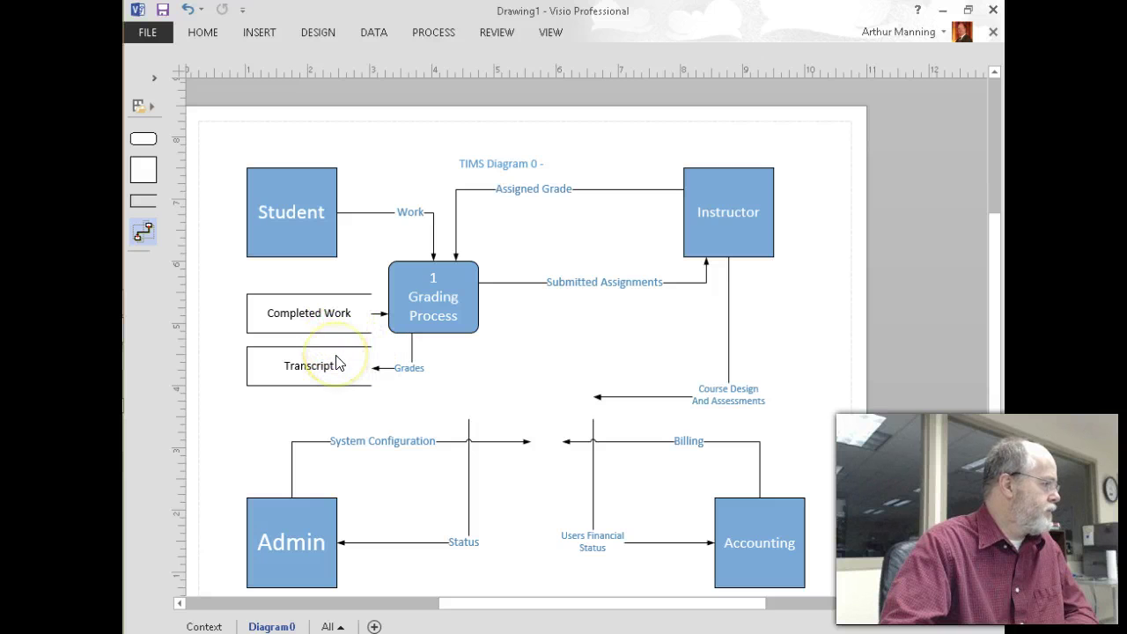
left_click_drag(428, 294, 520, 297)
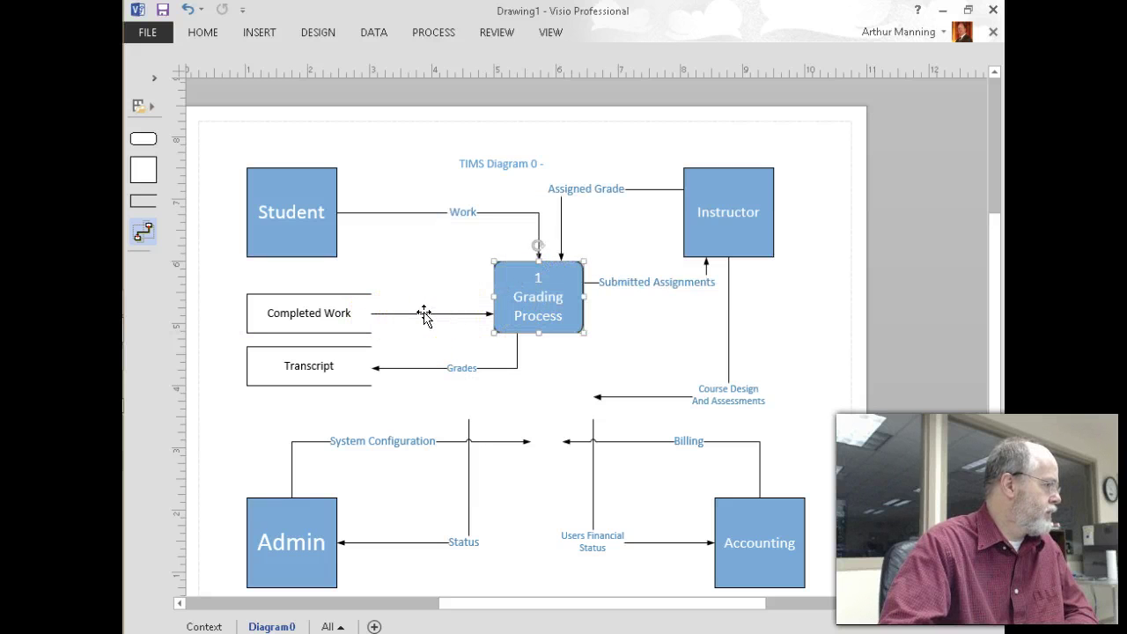
- Shift Grading Process slightly left and label the Completed Work flow 'Results'
mouse_move(520, 302)
left_mouse_down()
mouse_move(479, 295)
mouse_move(504, 300)
left_mouse_up()
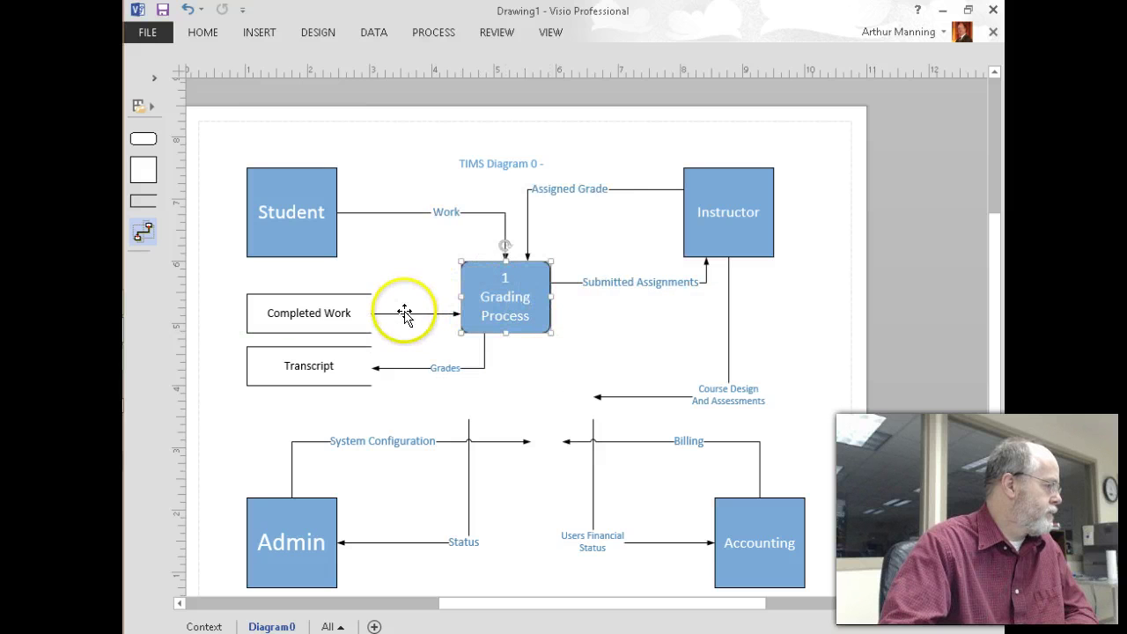
left_click(404, 313)
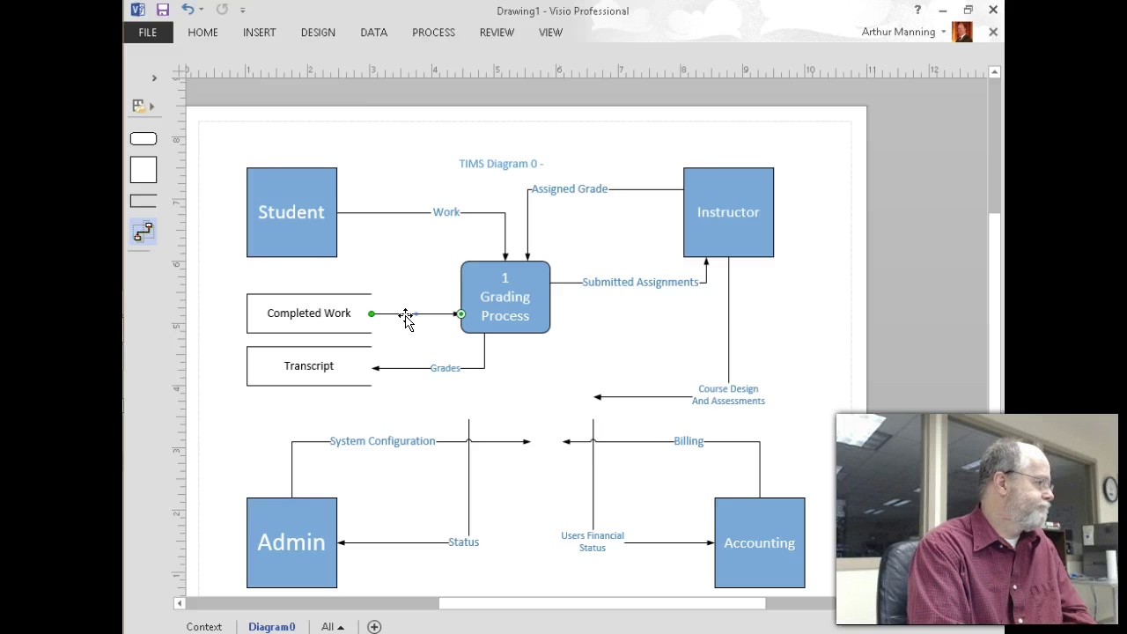
type("Results")
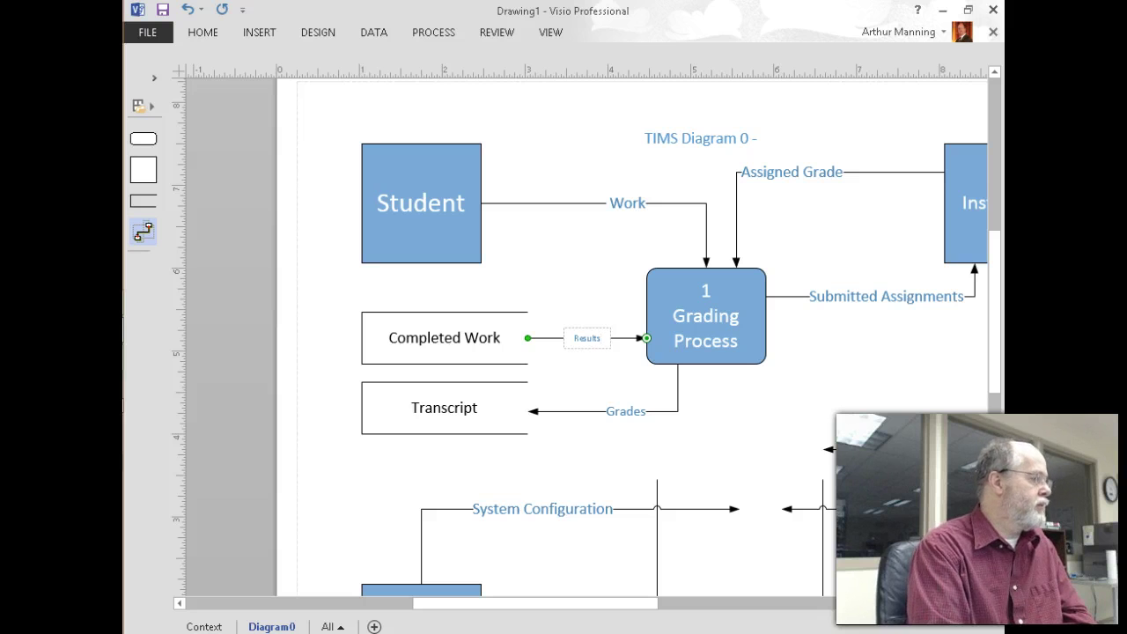
scroll(596, 378, "down", 2)
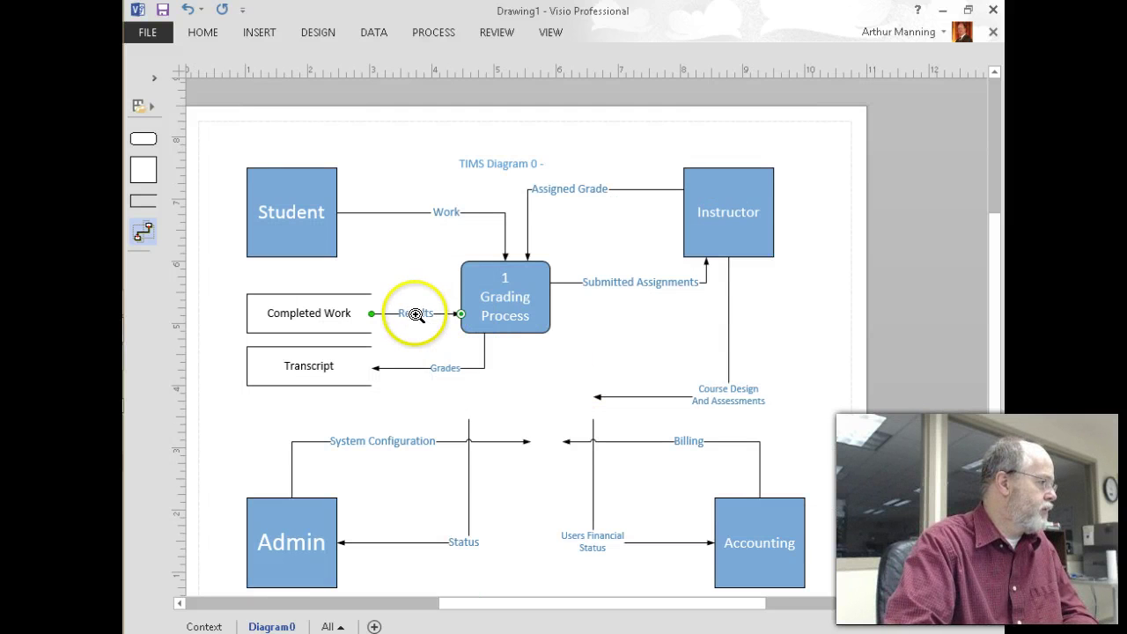
scroll(528, 382, "up", 2)
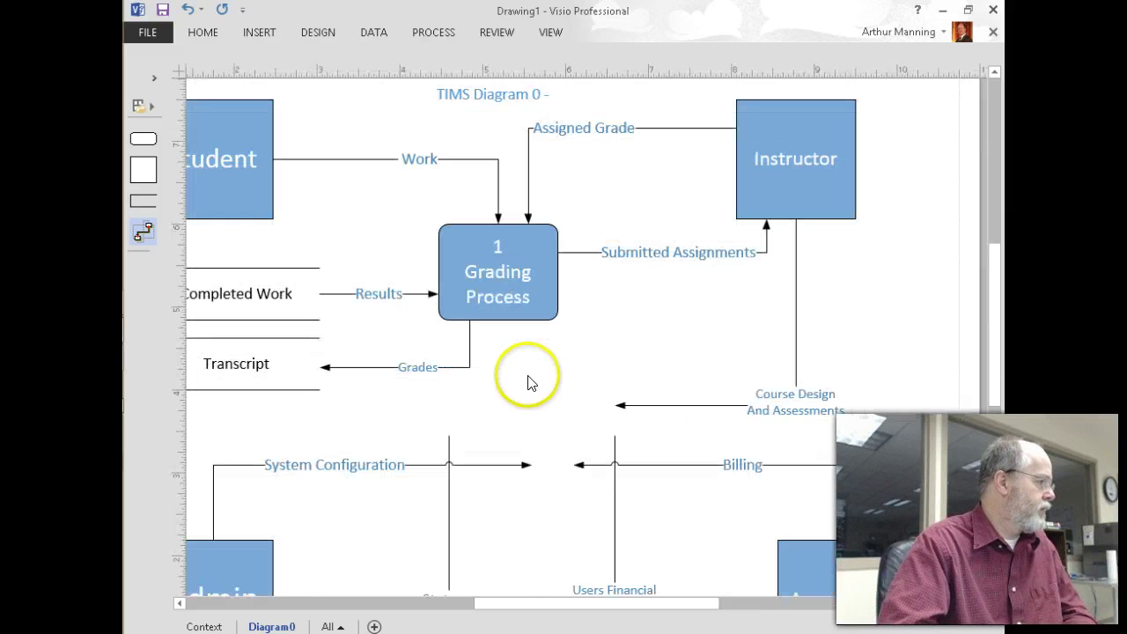
- Scroll the page right and drag the Course Design And Assessments arrow end rightward to reroute it
mouse_move(556, 604)
left_mouse_down()
mouse_move(504, 606)
mouse_move(534, 602)
left_mouse_up()
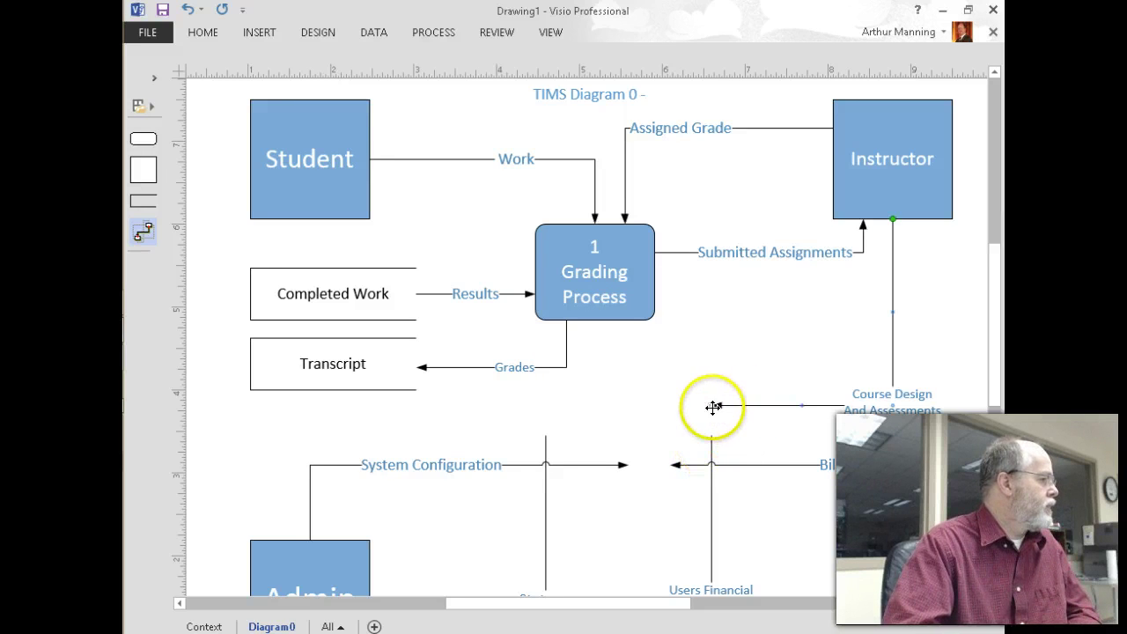
left_click_drag(714, 405, 800, 412)
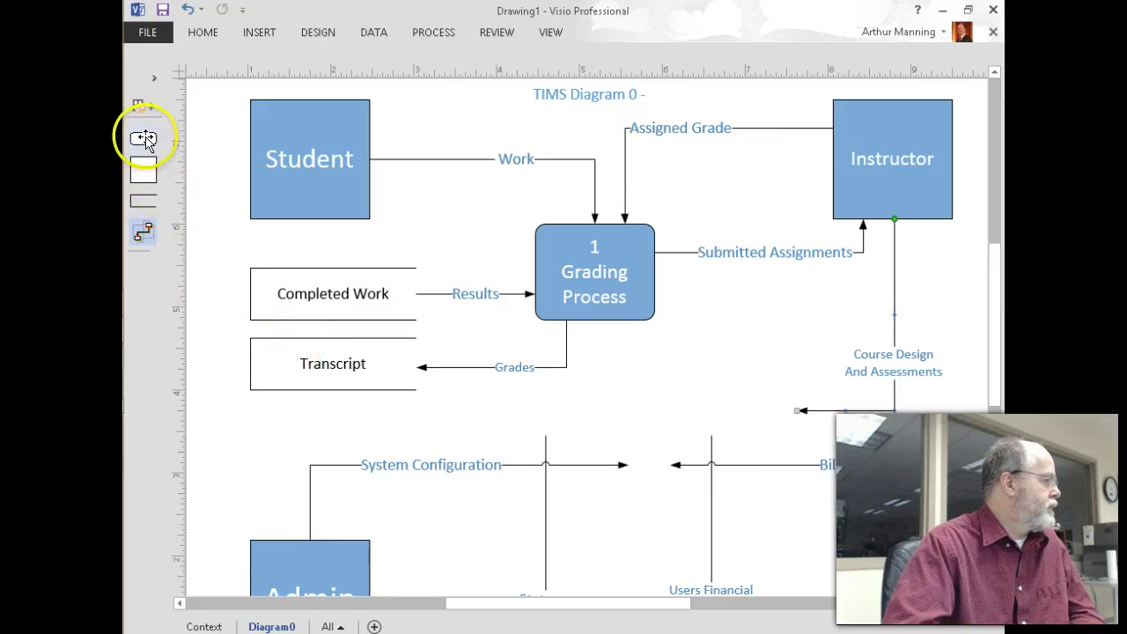
- Add a rounded process box below Grading Process reading '2 Course Delivery' on two lines
left_click_drag(143, 138, 748, 460)
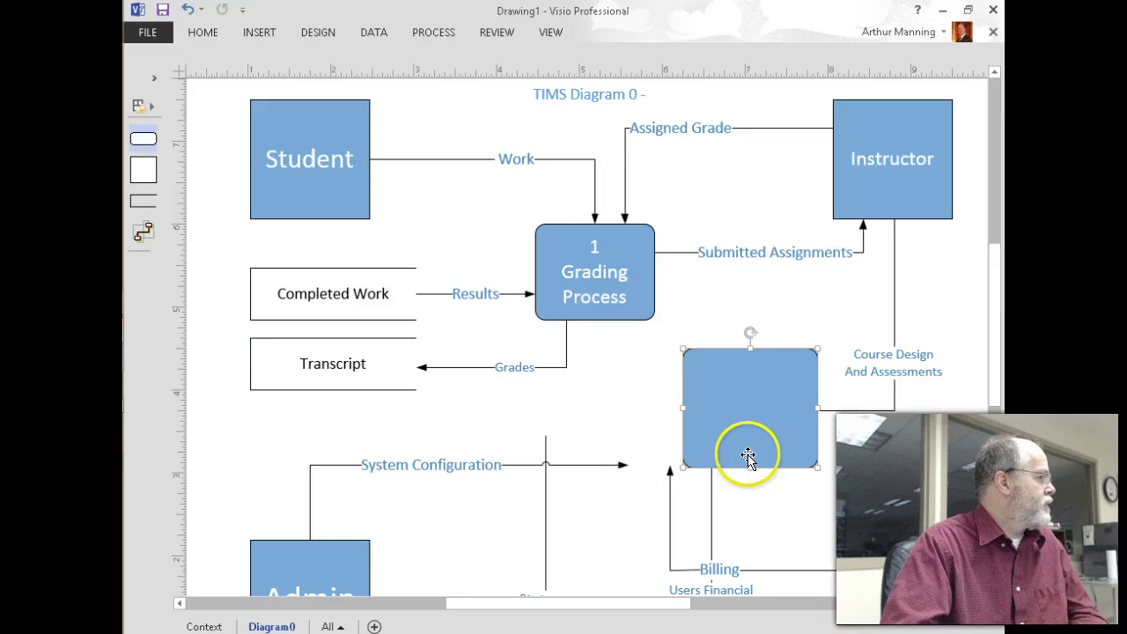
double_click(778, 398)
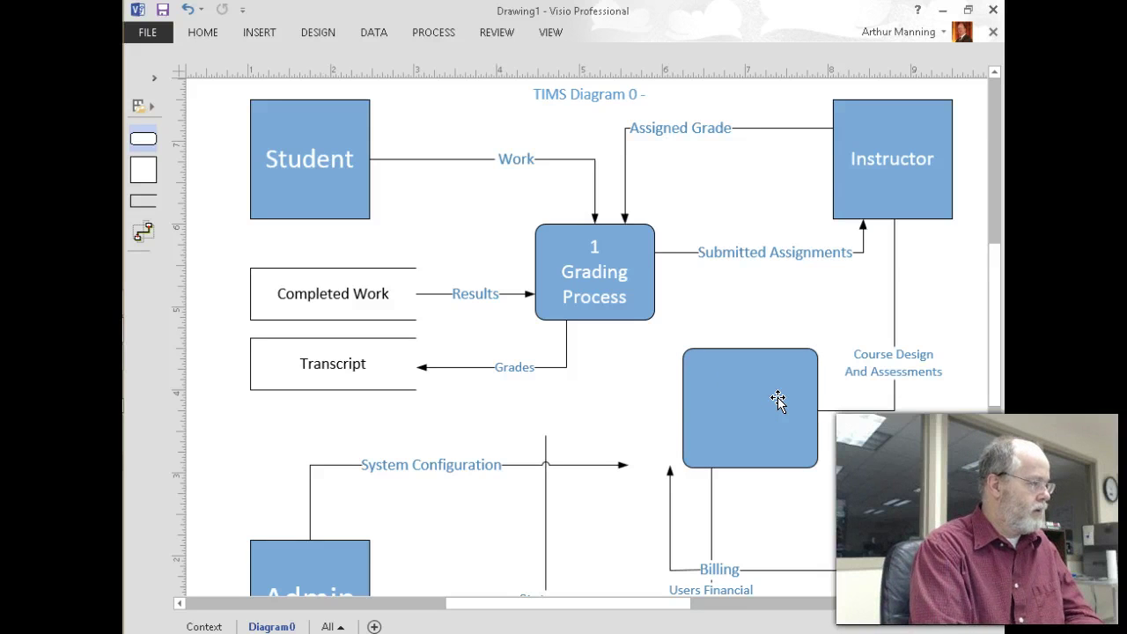
left_click(763, 388)
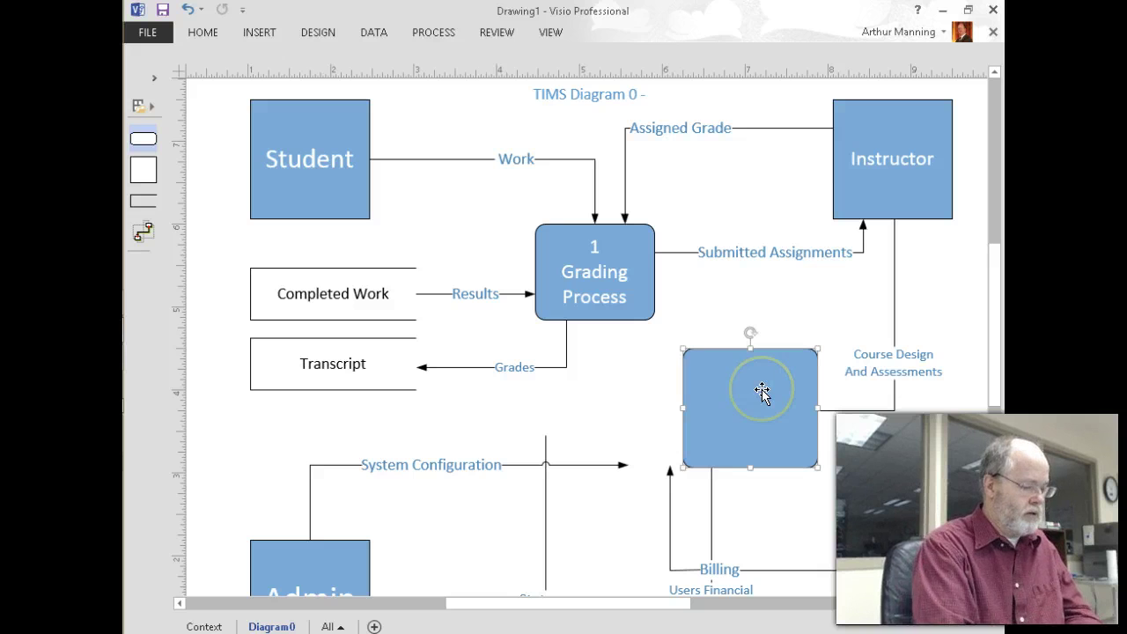
double_click(762, 391)
type("2 ")
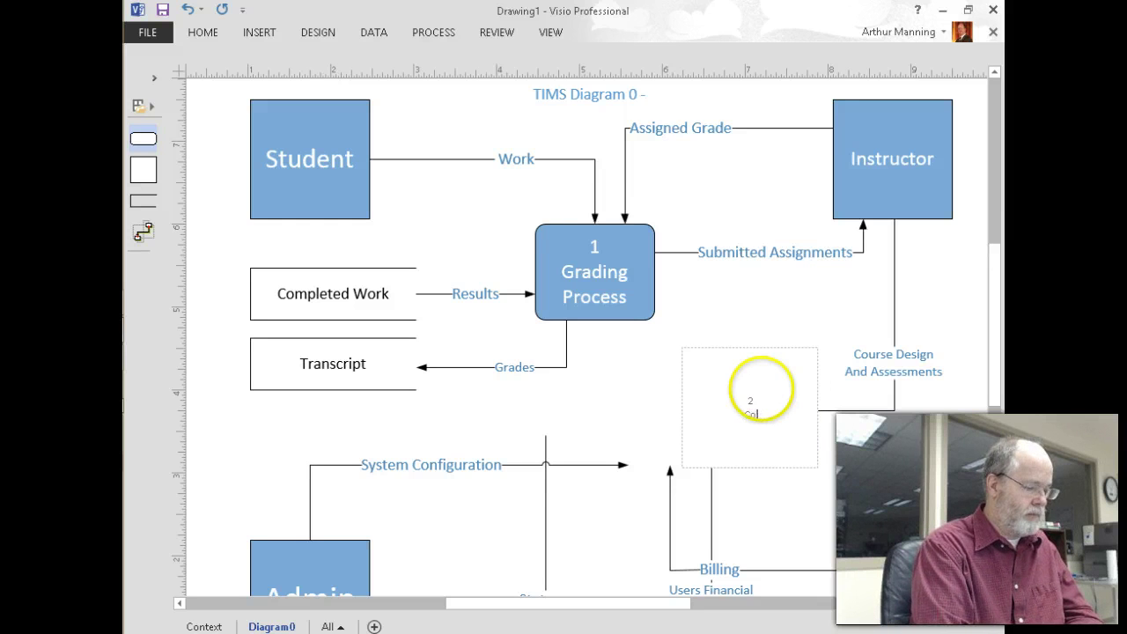
type("Course")
key("Return")
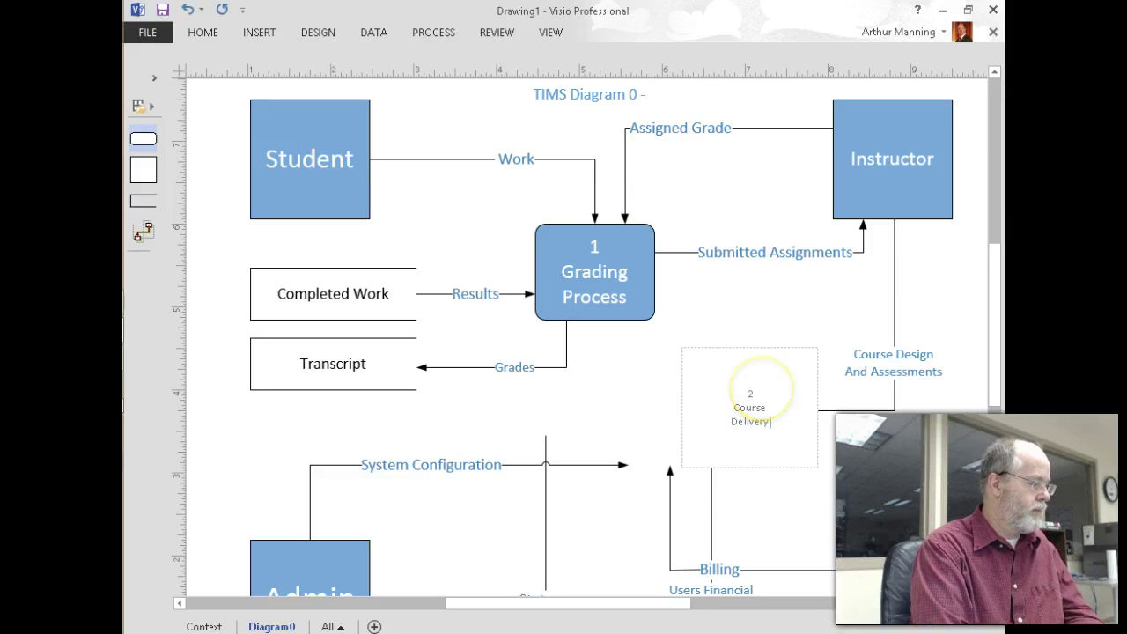
left_click(765, 495)
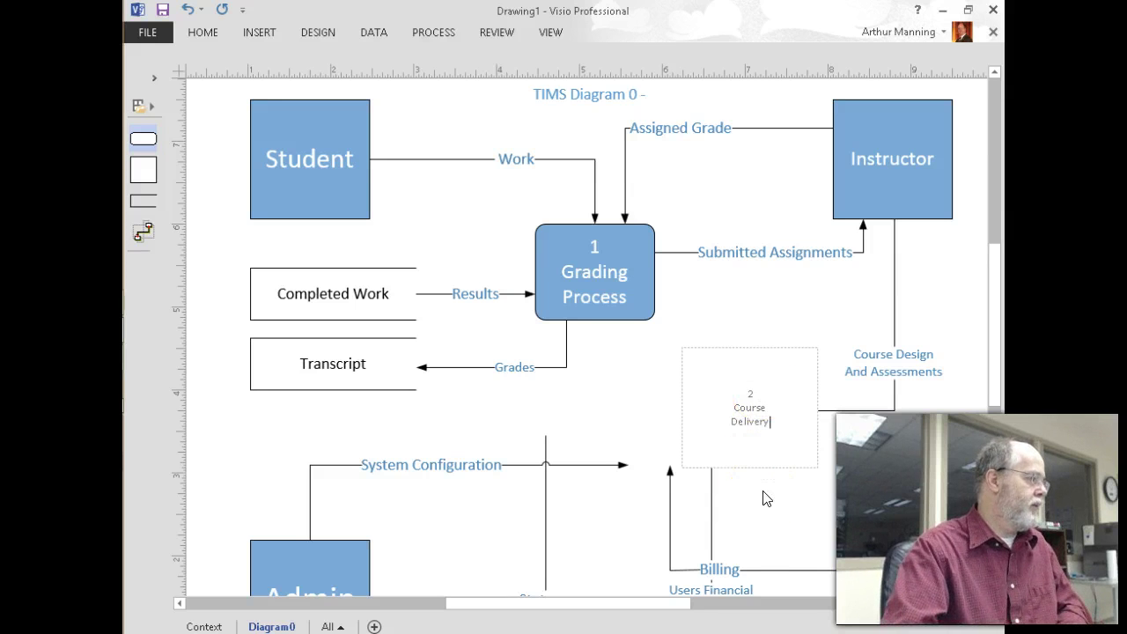
- Increase the font size of the Course Delivery box's text
key("ctrl+a")
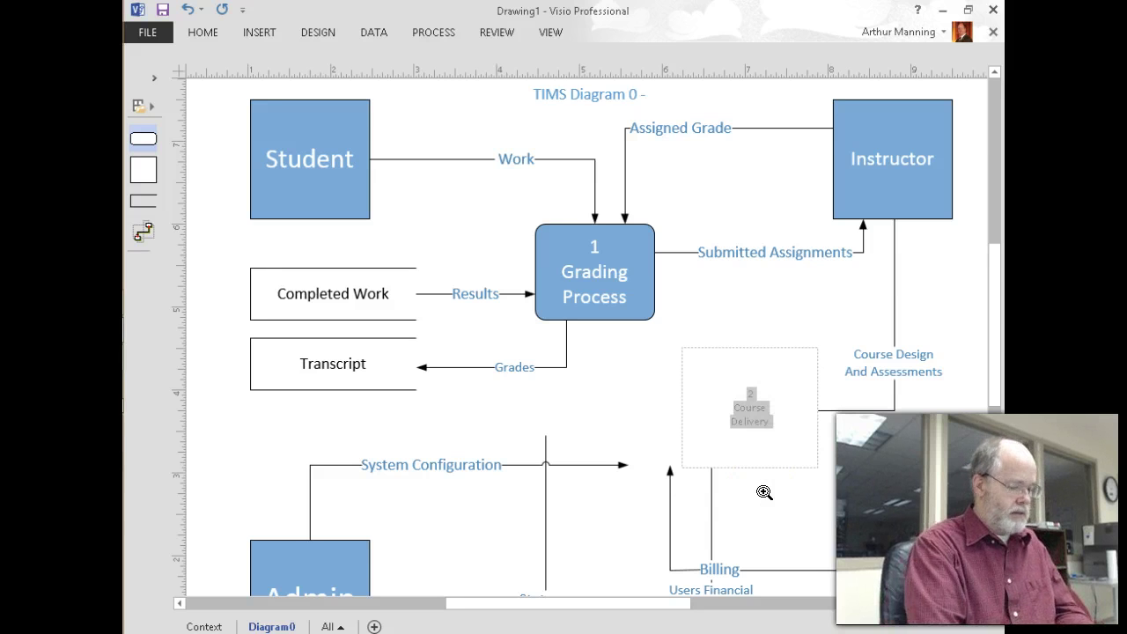
key("ctrl+shift+period")
key("ctrl+shift+period")
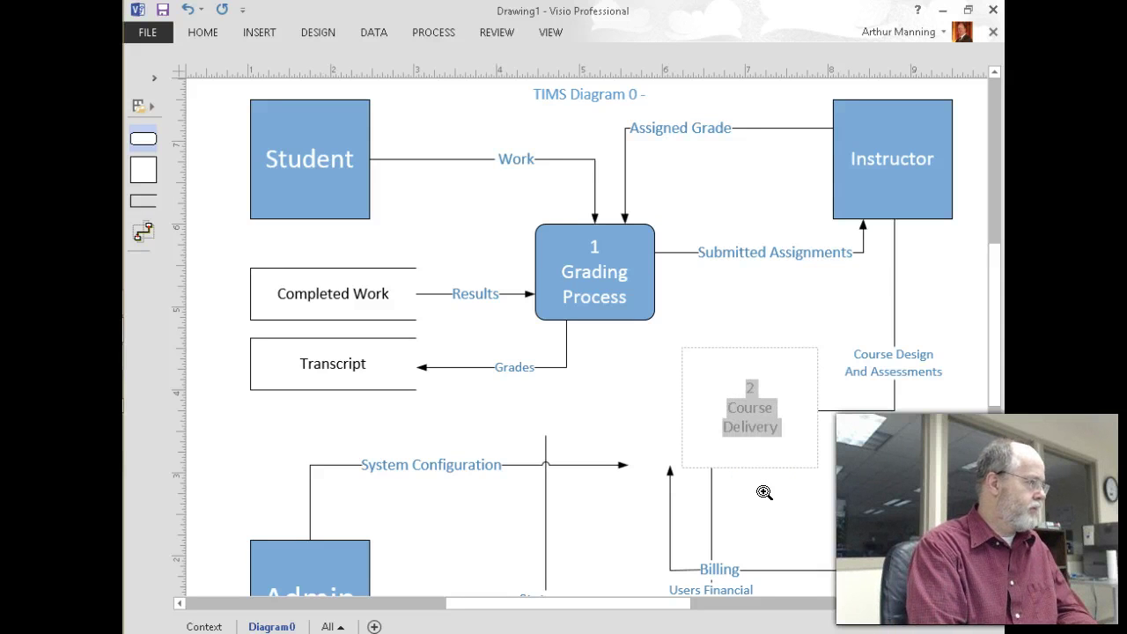
key("ctrl+shift+comma")
left_click_drag(808, 458, 728, 410)
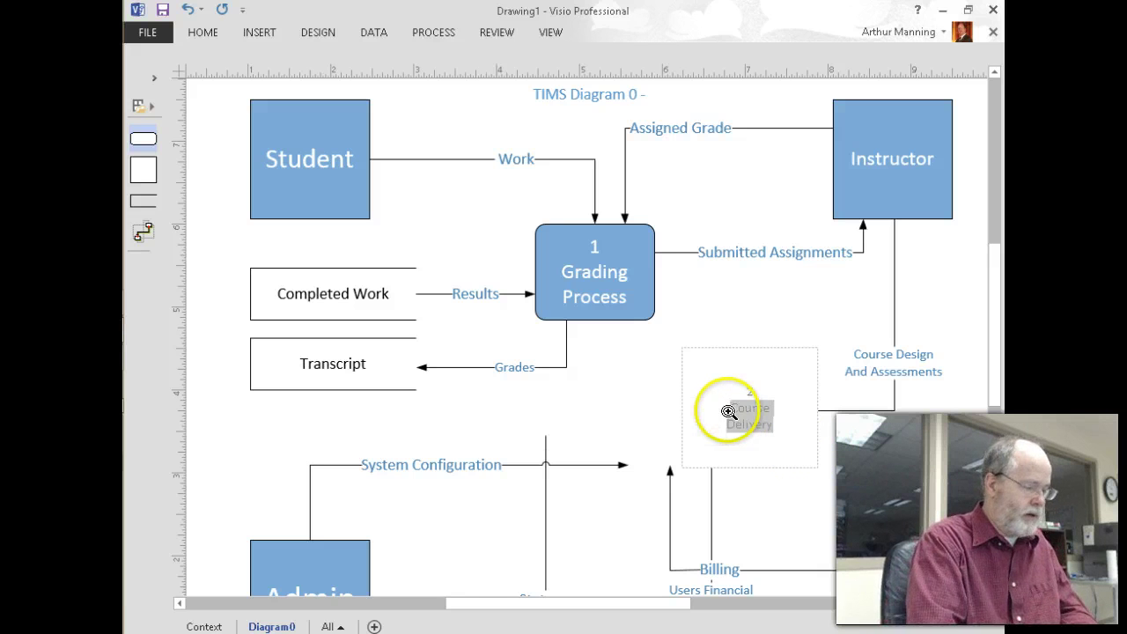
key("ctrl+shift+period")
key("ctrl+shift+period")
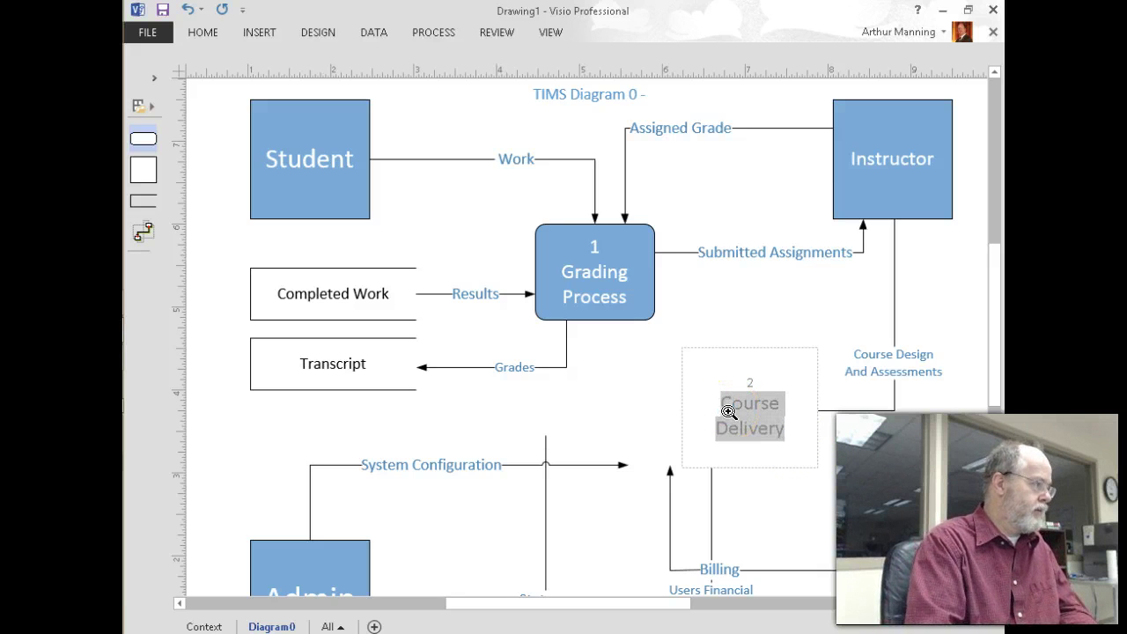
left_click(826, 498)
- Shrink Course Delivery to the other boxes' width and move it left beneath Grading Process
left_click(822, 479)
left_click_drag(819, 468, 796, 442)
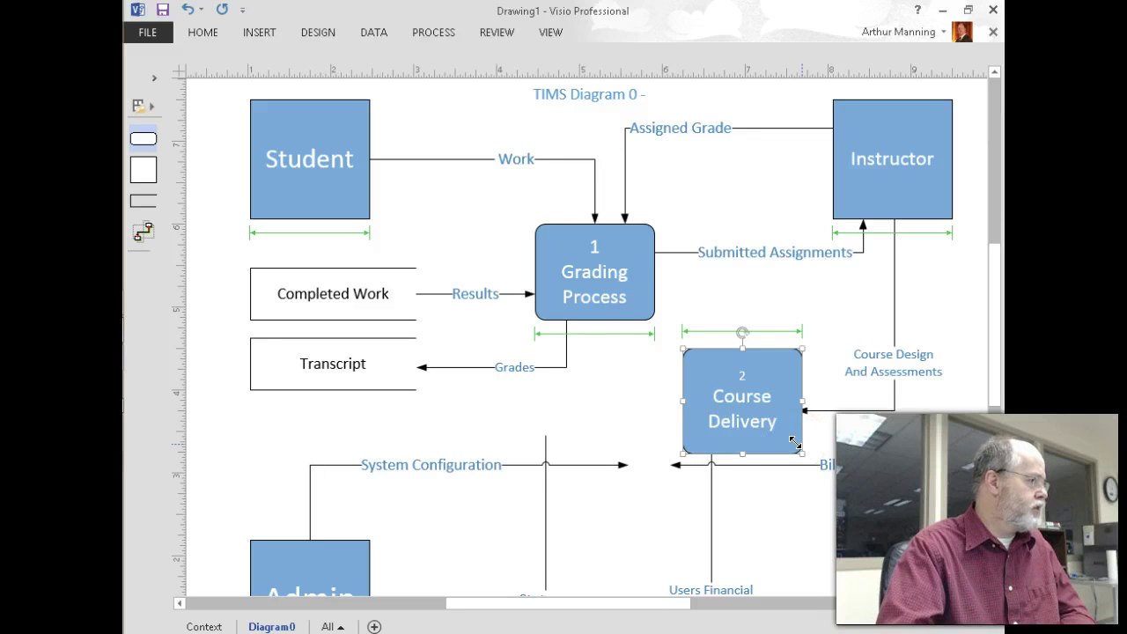
left_click_drag(795, 442, 743, 438)
left_click_drag(759, 394, 757, 384)
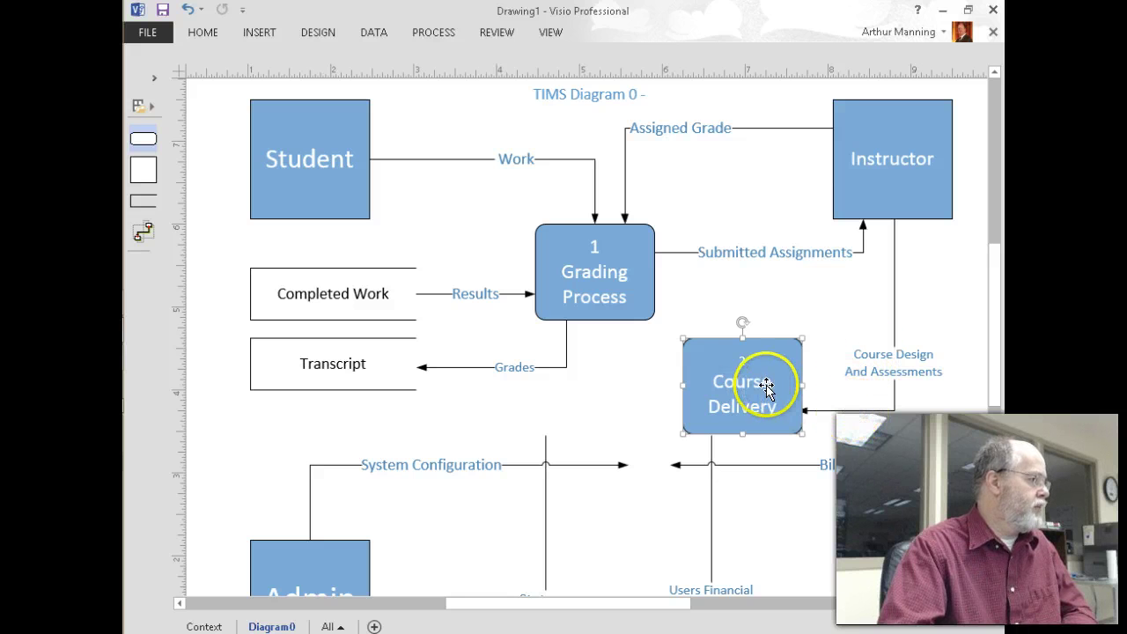
left_click_drag(759, 390, 720, 385)
left_click(832, 411)
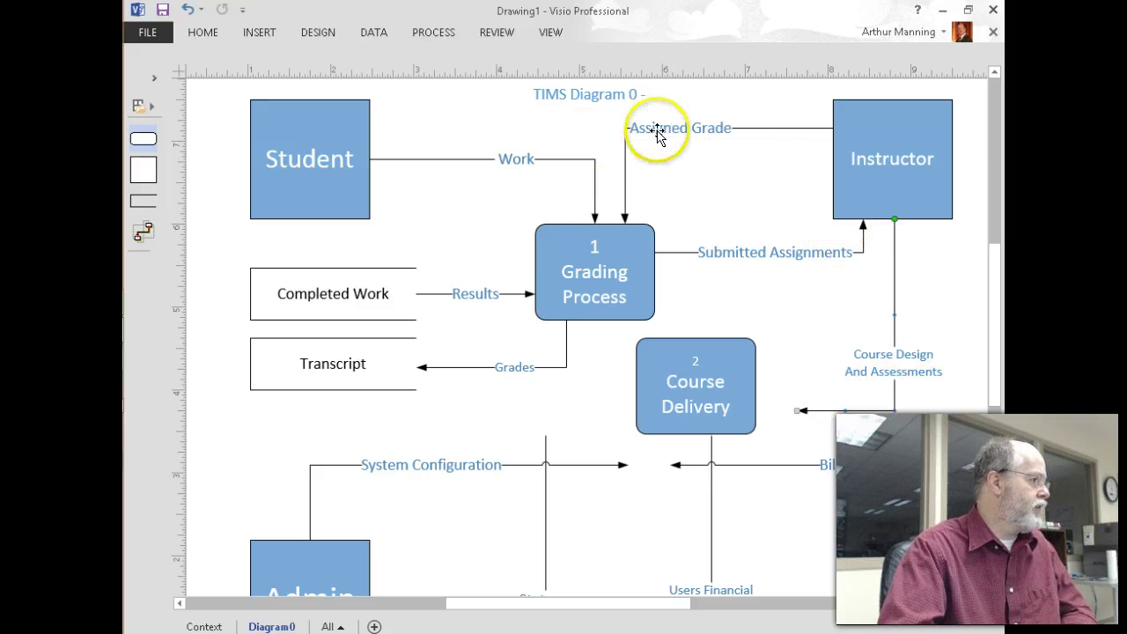
- Edit the Course Design And Assessments flow label so it wraps onto a second line
left_click(842, 307)
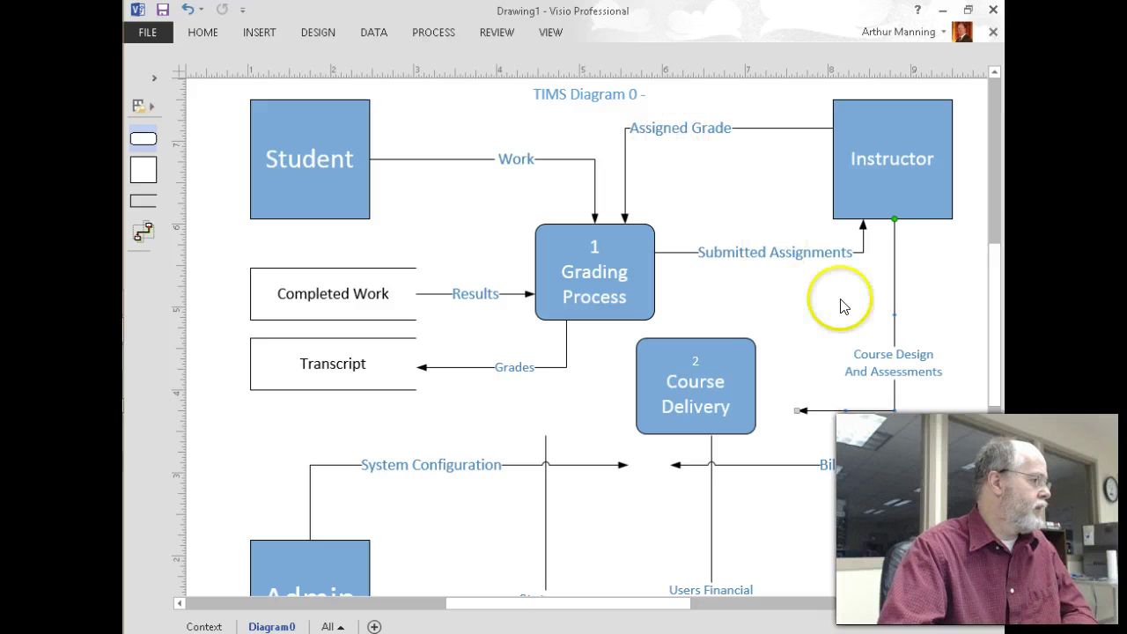
double_click(894, 356)
type("Cour")
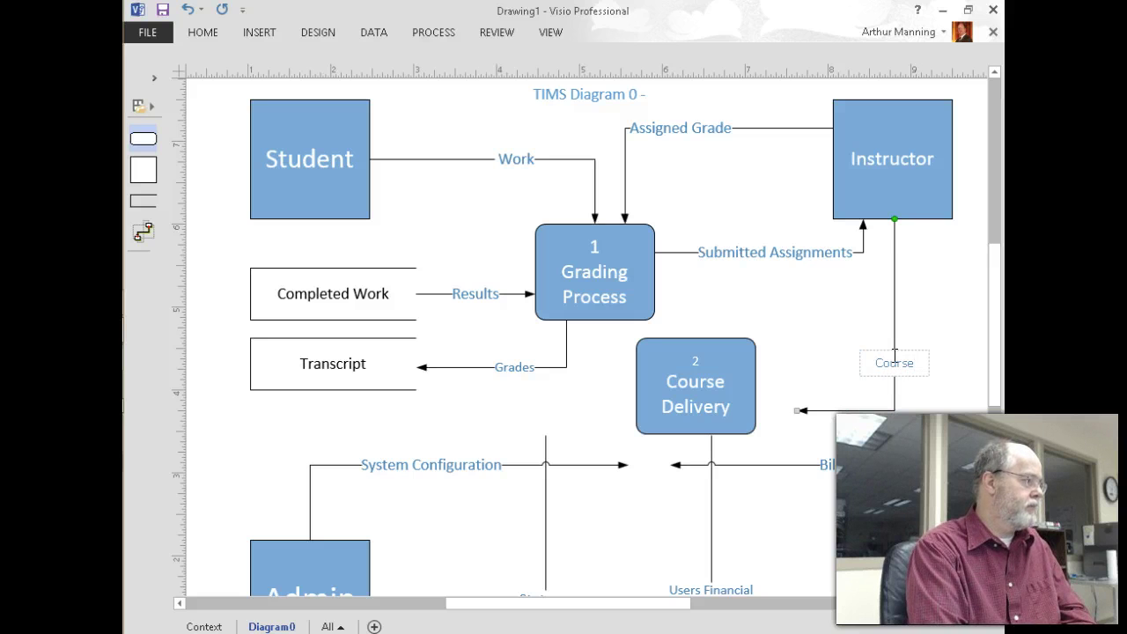
type("se")
key("Return")
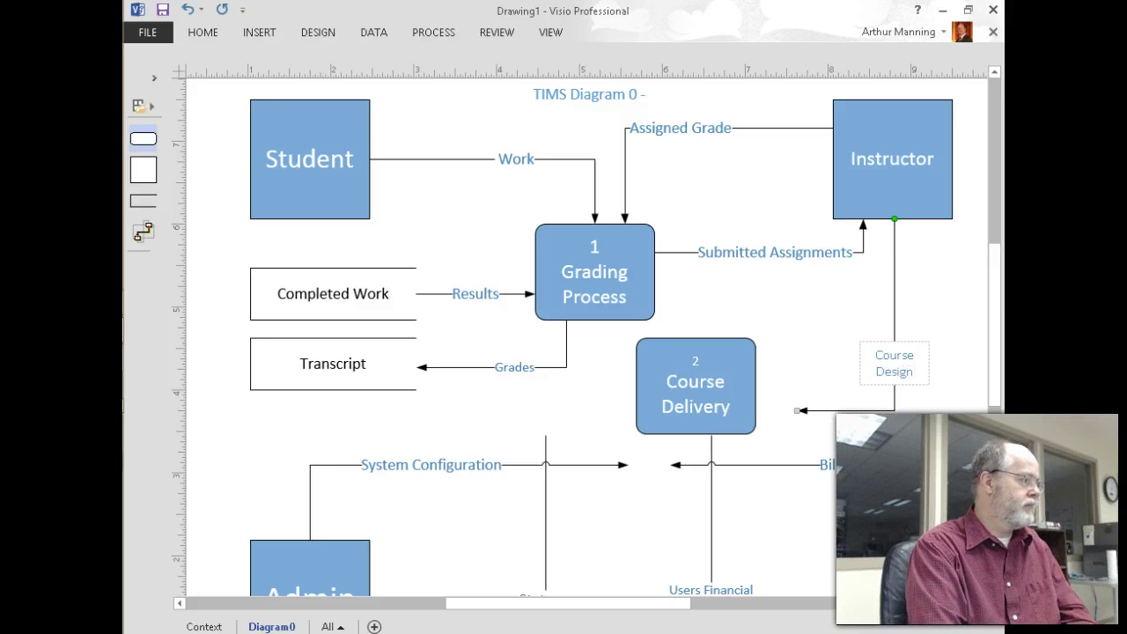
left_click(899, 349)
- Attach the Course Design arrow to Course Delivery and nudge the box slightly right
left_click(796, 412)
left_click_drag(797, 412, 747, 372)
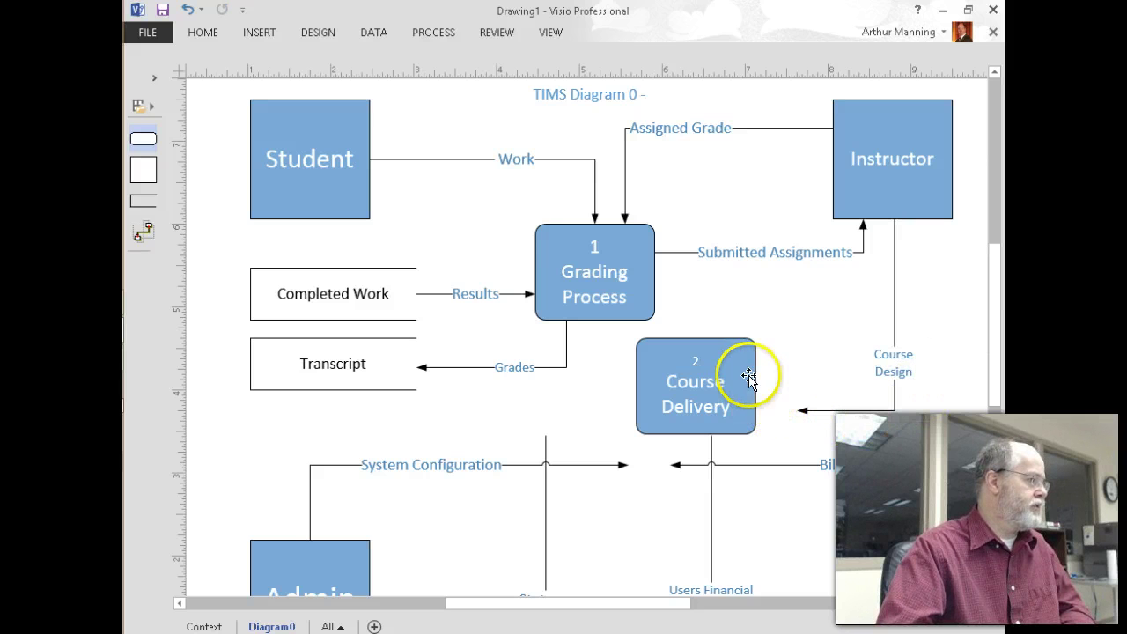
left_click(856, 412)
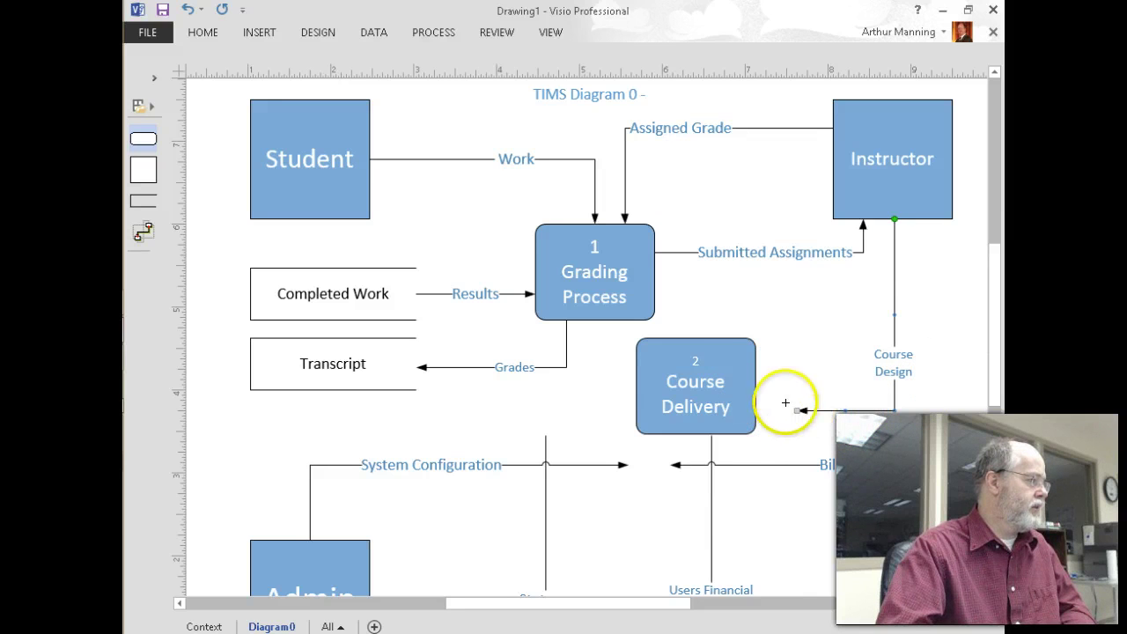
left_click_drag(775, 393, 764, 361)
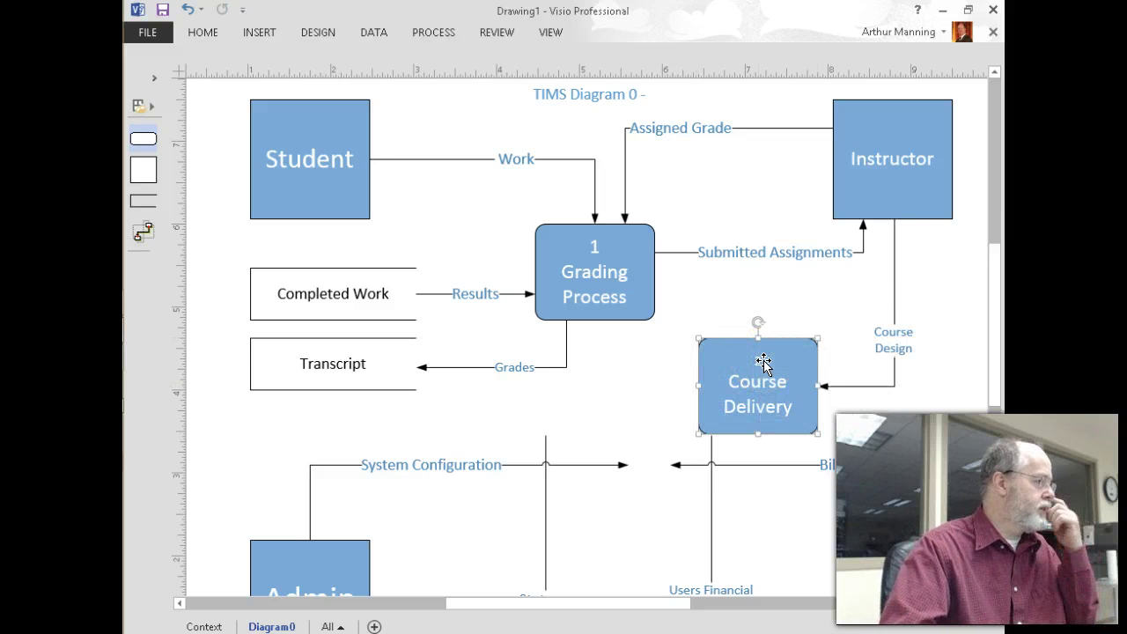
left_click_drag(764, 361, 782, 370)
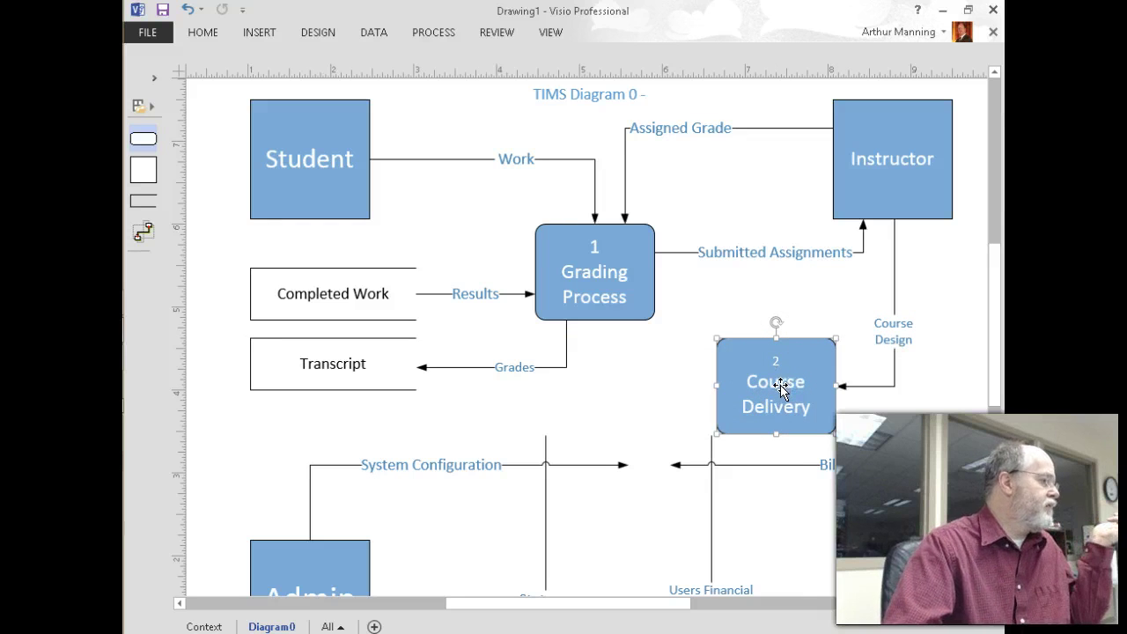
left_click(795, 392)
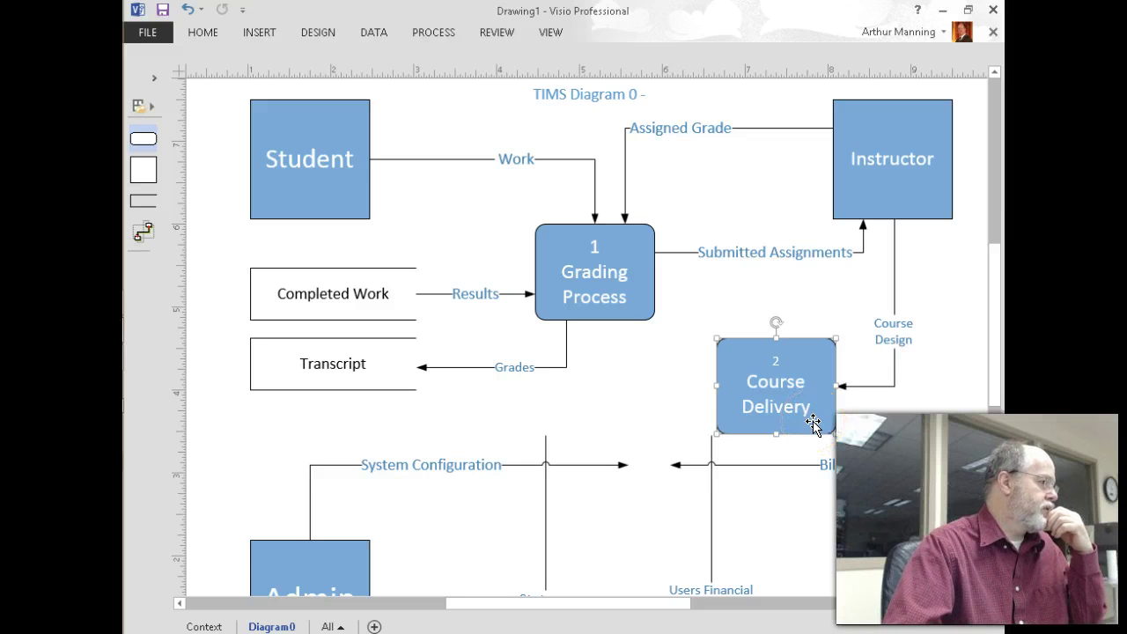
left_click(815, 422)
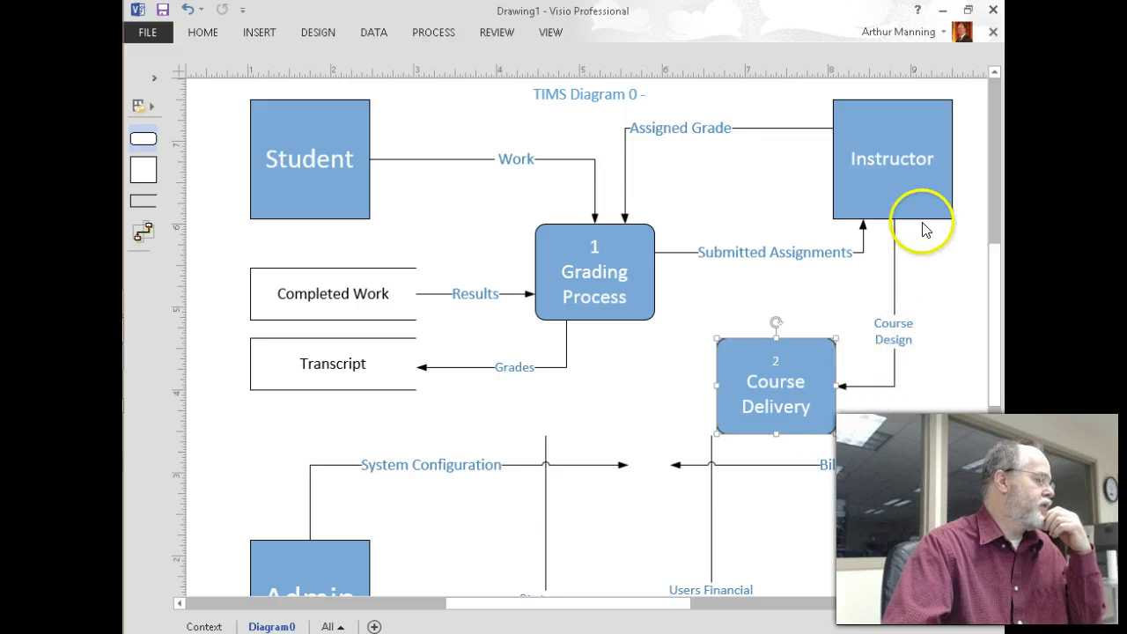
- Connect a Roster flow from Course Delivery up into Instructor, then raise Course Delivery slightly
left_click(143, 233)
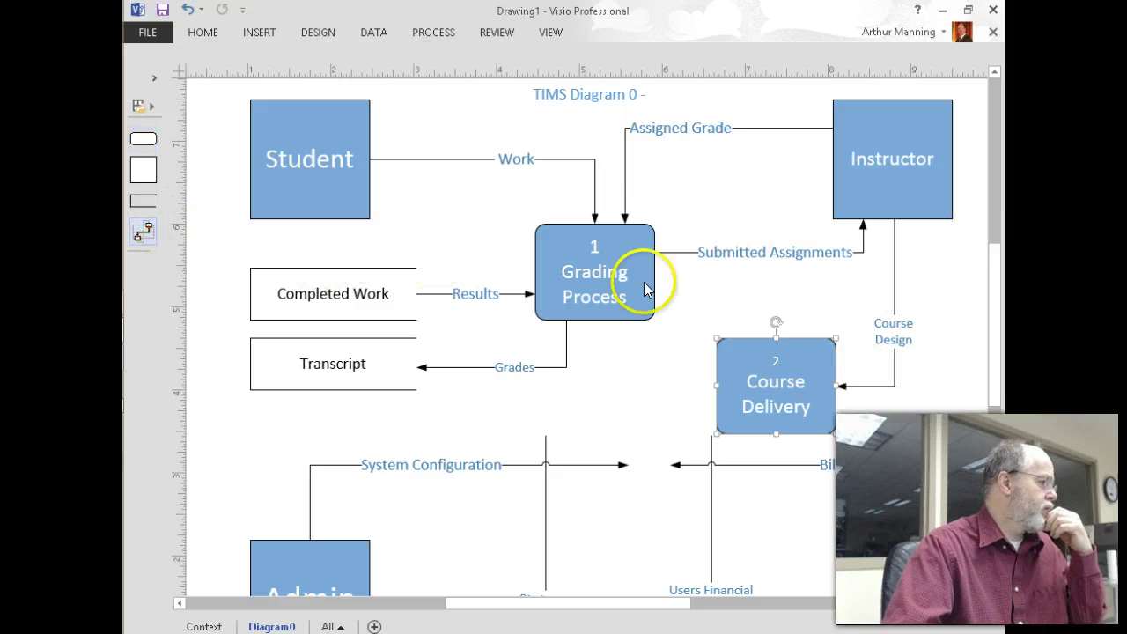
left_click(804, 332)
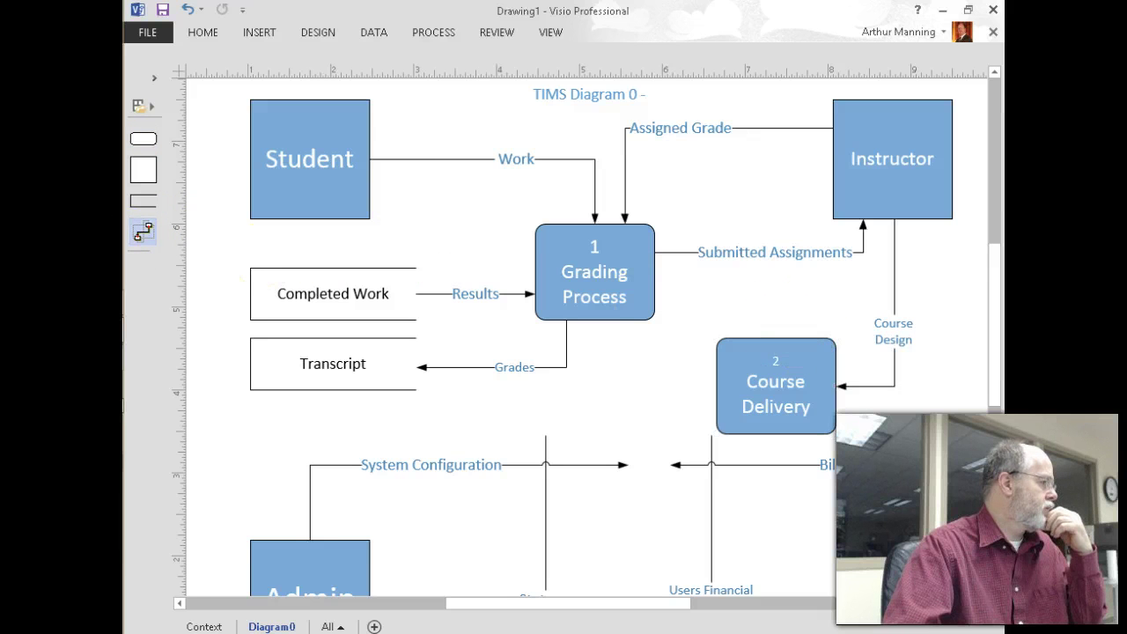
left_click(141, 236)
left_click_drag(164, 236, 775, 342)
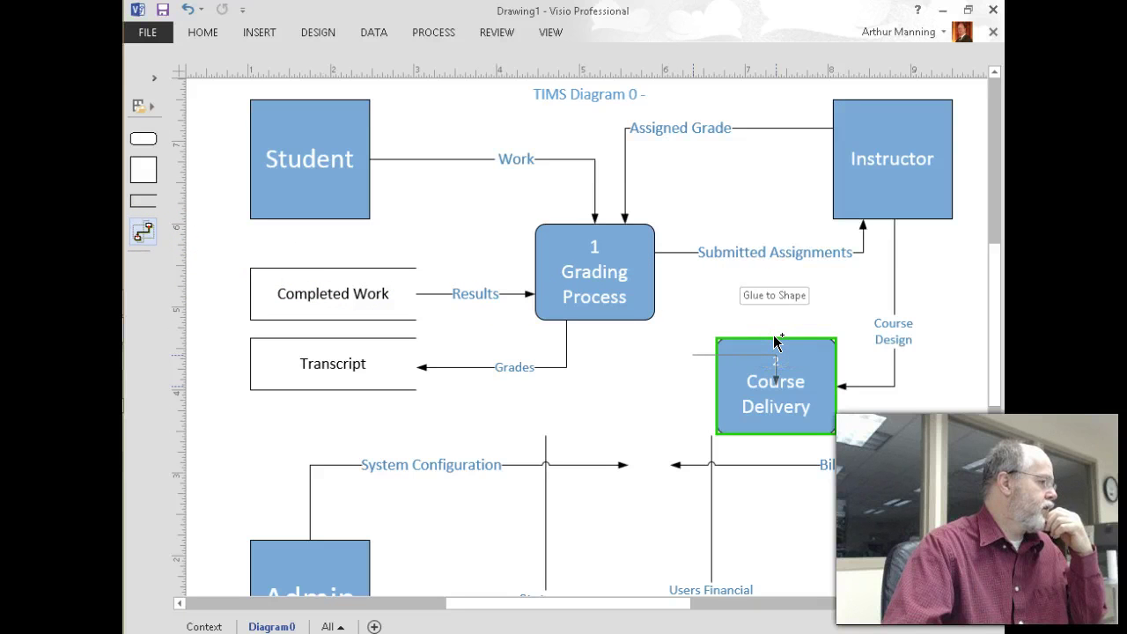
left_click_drag(775, 342, 917, 215)
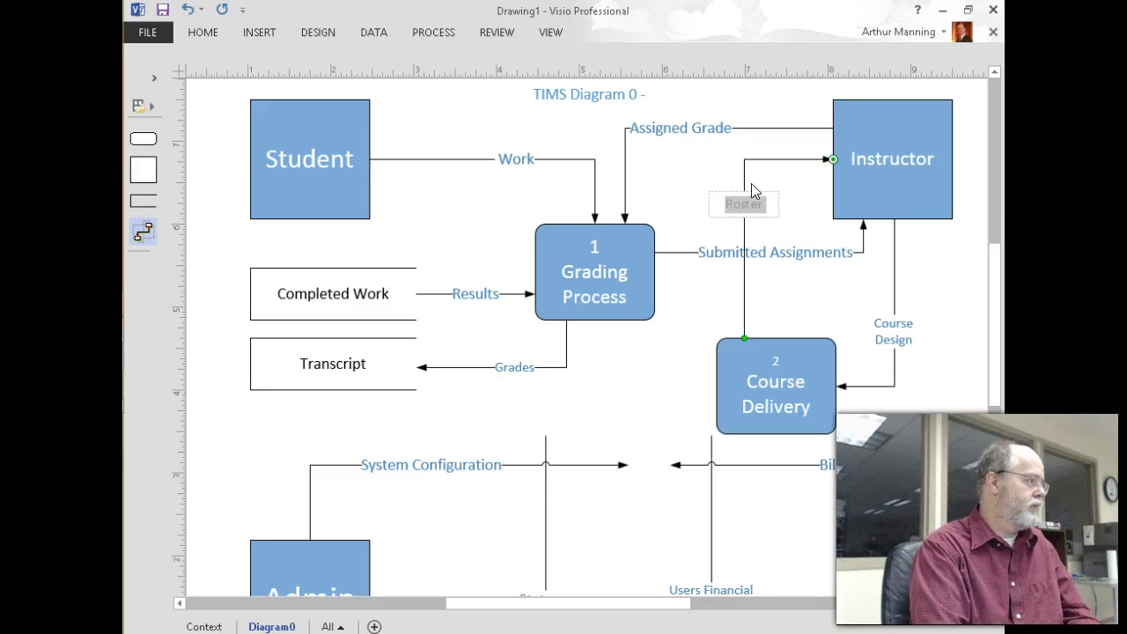
left_click(758, 217)
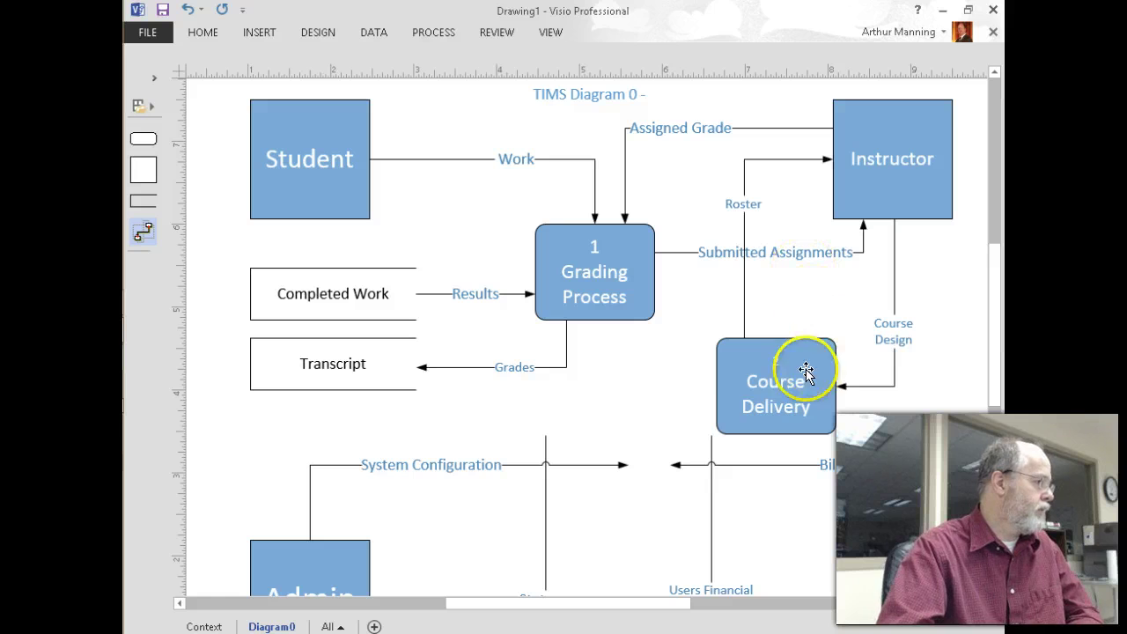
left_click_drag(785, 347, 783, 324)
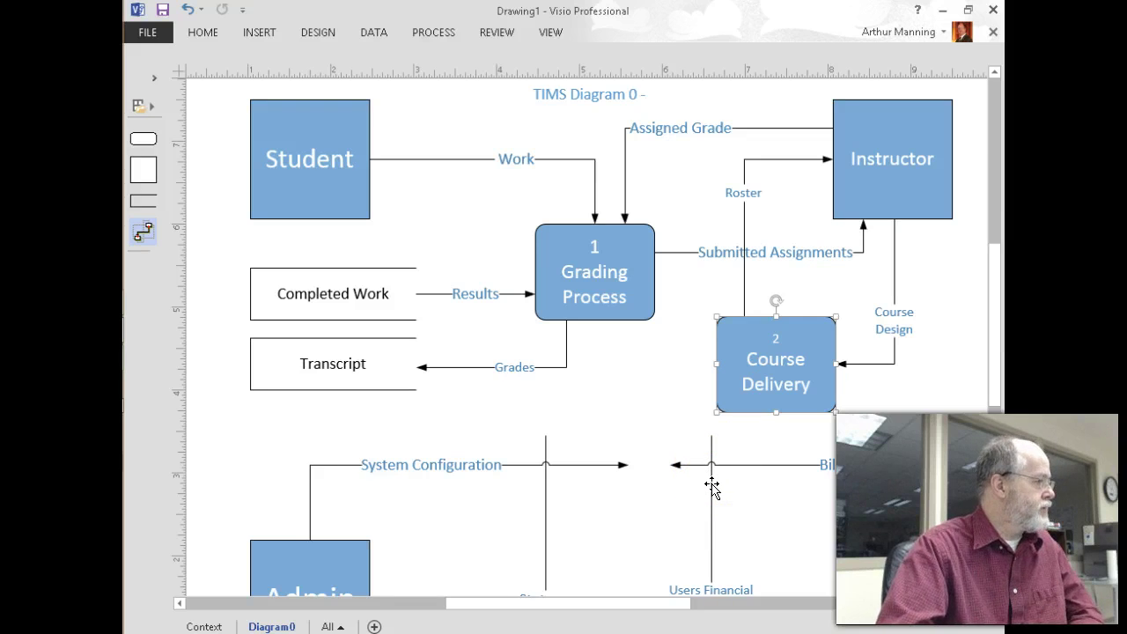
- Reroute the lower vertical flow to clear space and place a widened data store below Grading Process
left_click(711, 453)
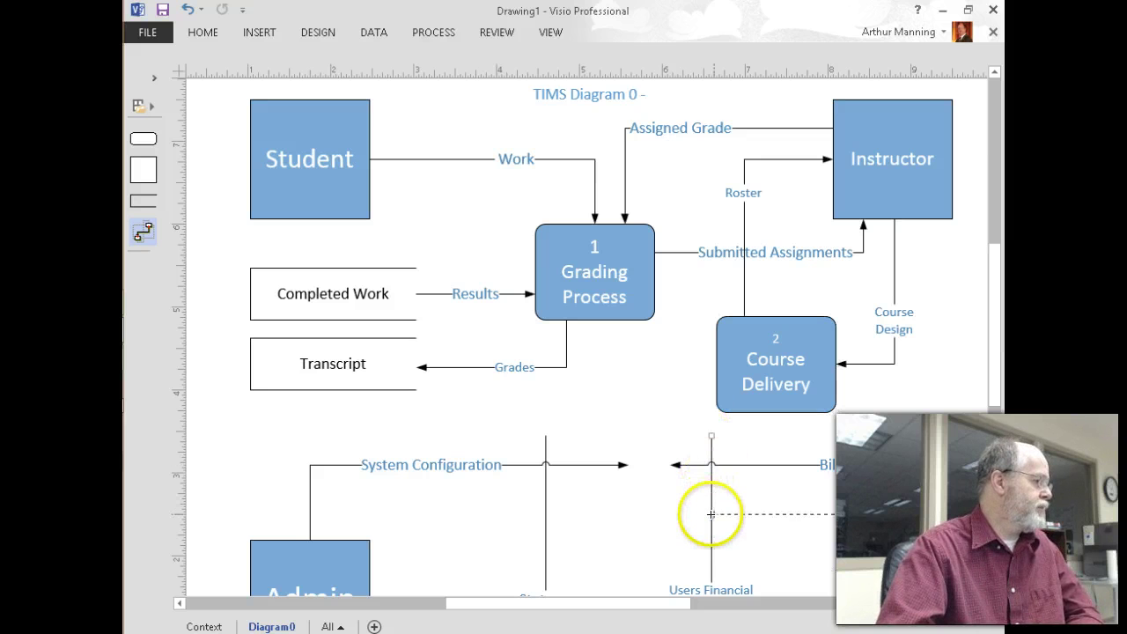
left_click_drag(711, 514, 538, 514)
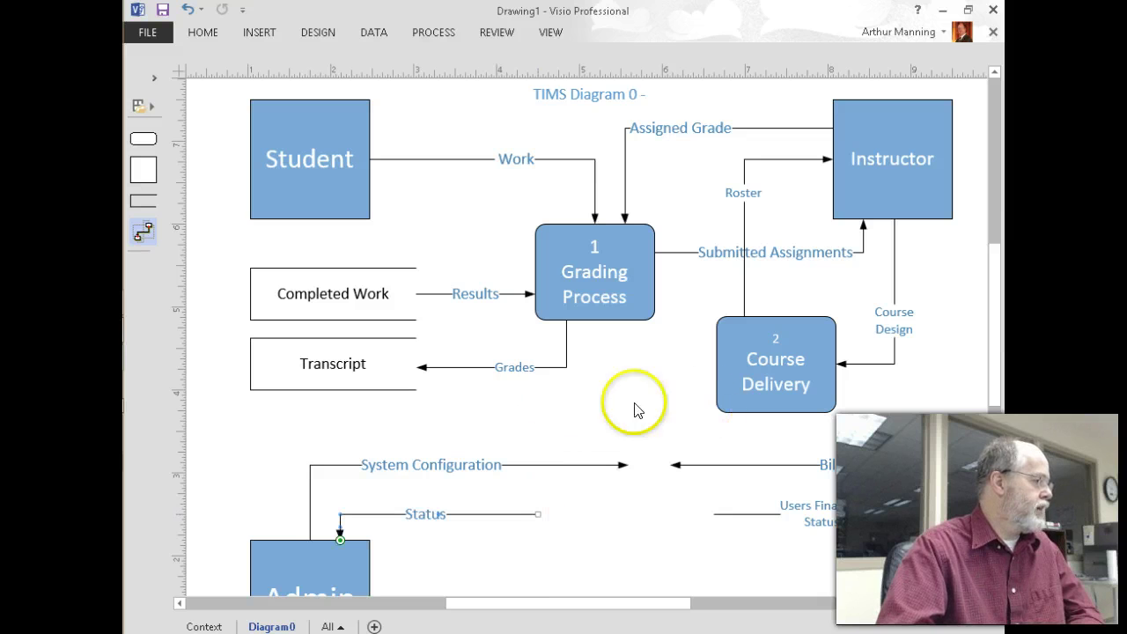
left_click_drag(141, 201, 715, 401)
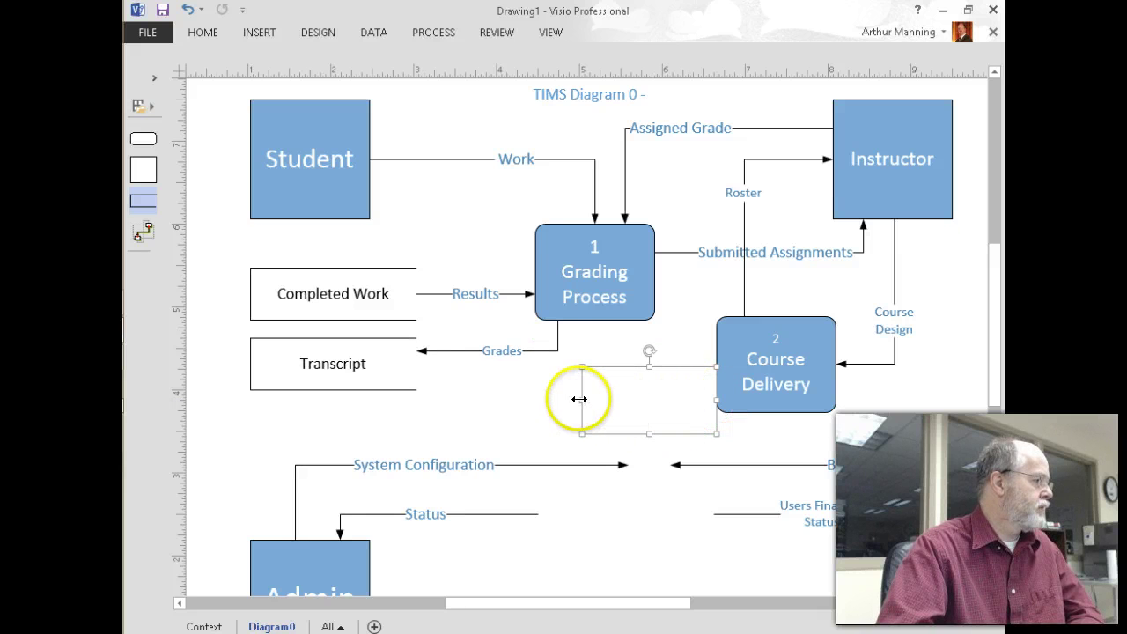
left_click_drag(579, 399, 551, 399)
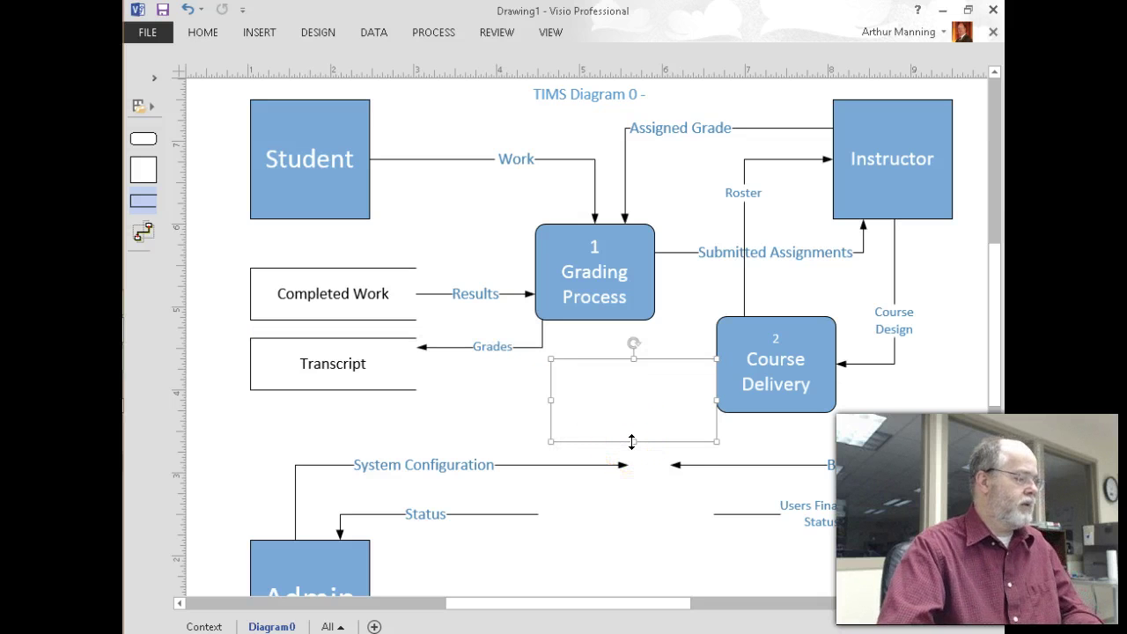
- Name the data store Course Content and settle its height and label size
left_click(210, 37)
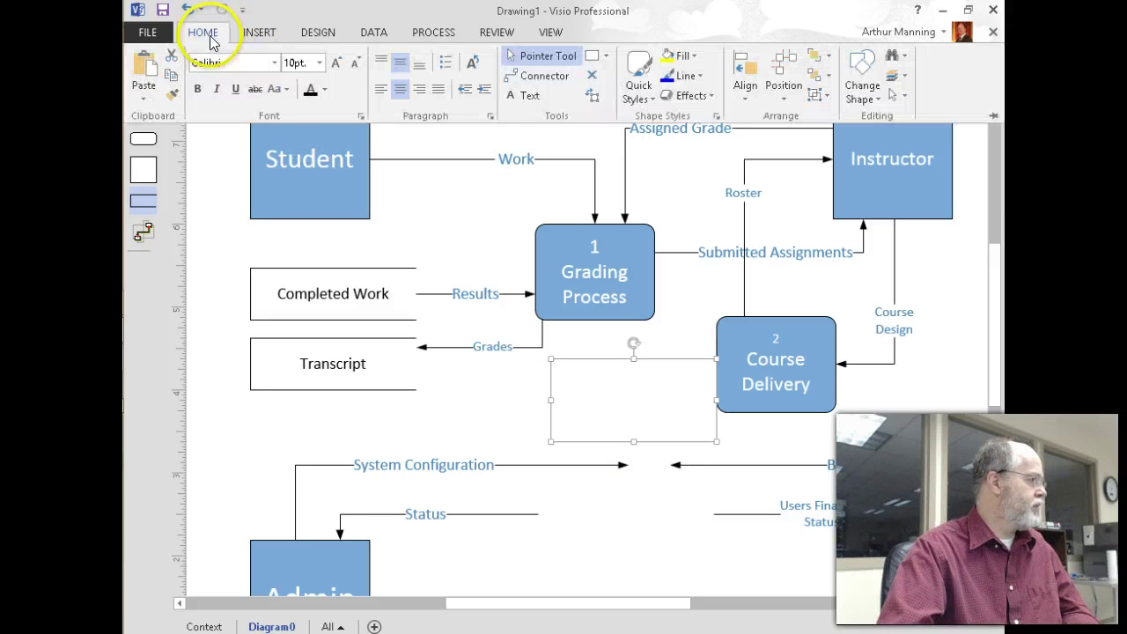
double_click(624, 374)
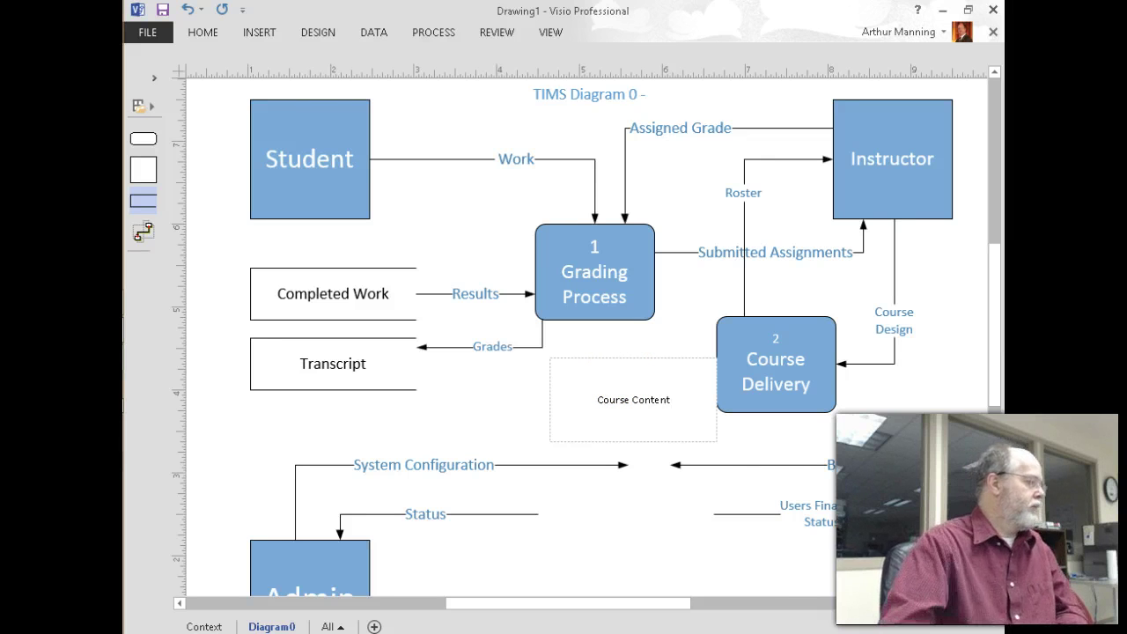
left_click(644, 453)
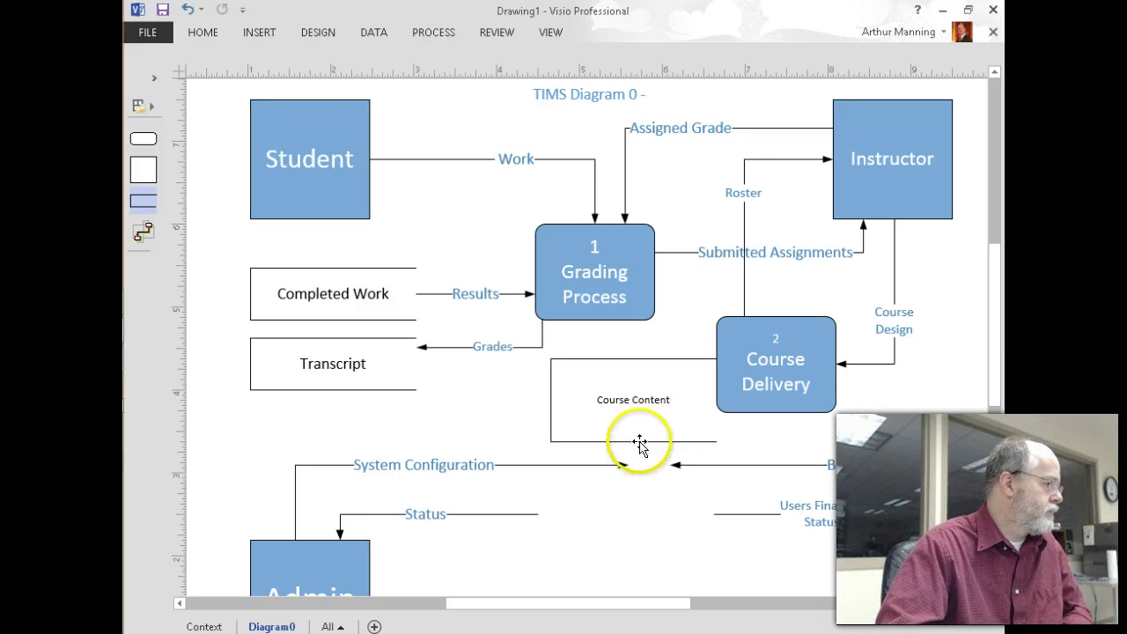
left_click(640, 443)
left_click_drag(635, 441, 637, 404)
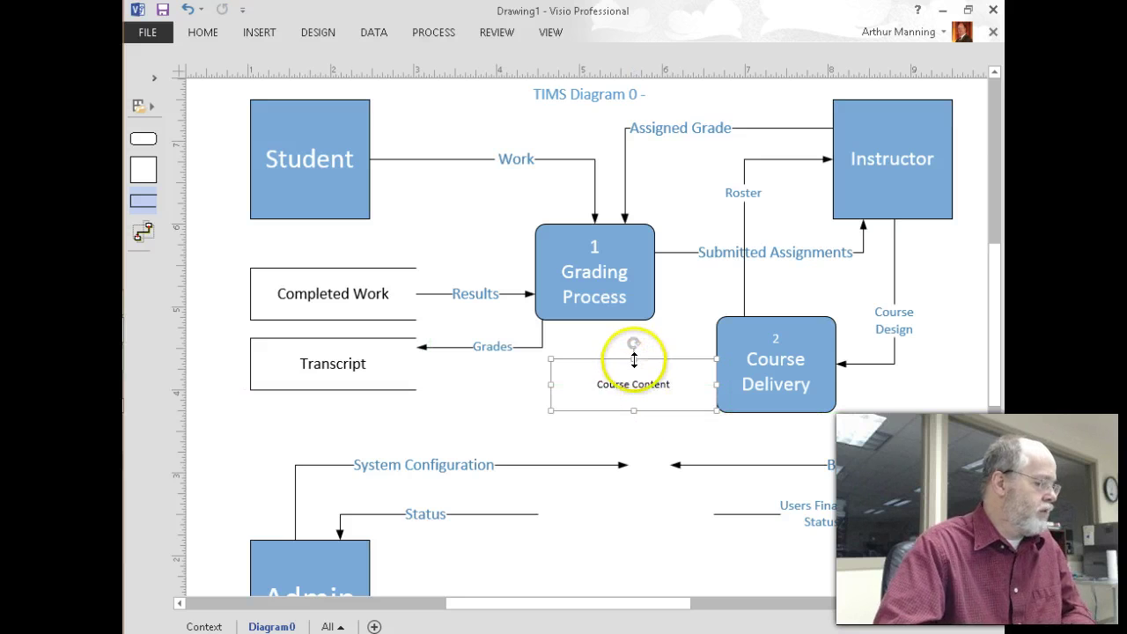
key("ctrl+z")
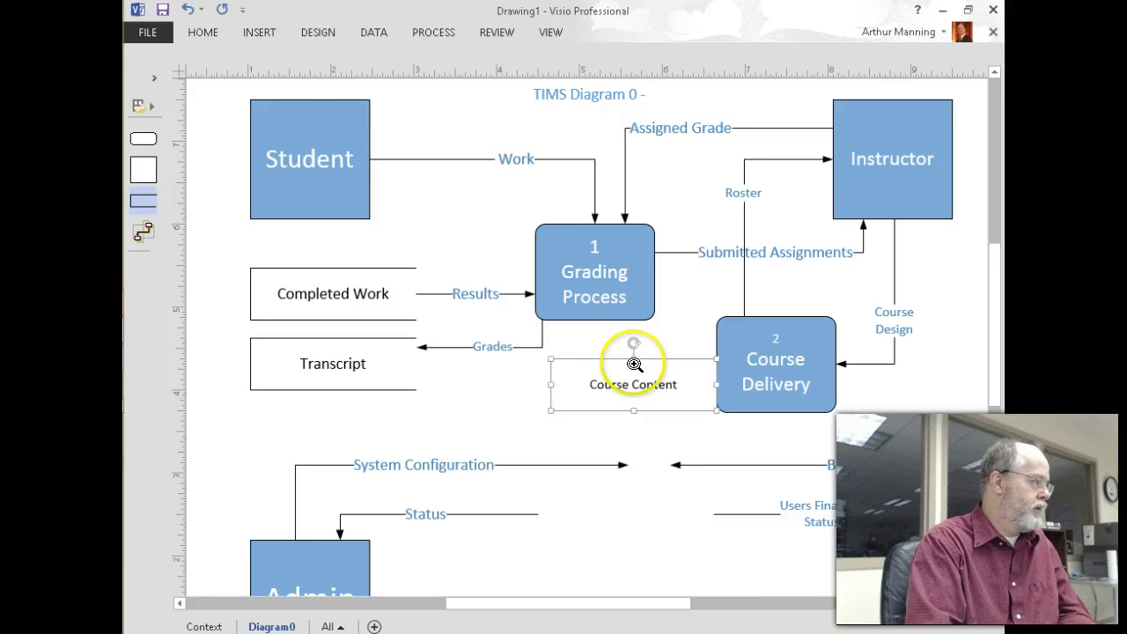
key("ctrl+z")
key("ctrl+y")
- Put Course Content beneath Course Delivery, raise Course Delivery, and shift Grading Process left
left_click_drag(595, 361, 737, 458)
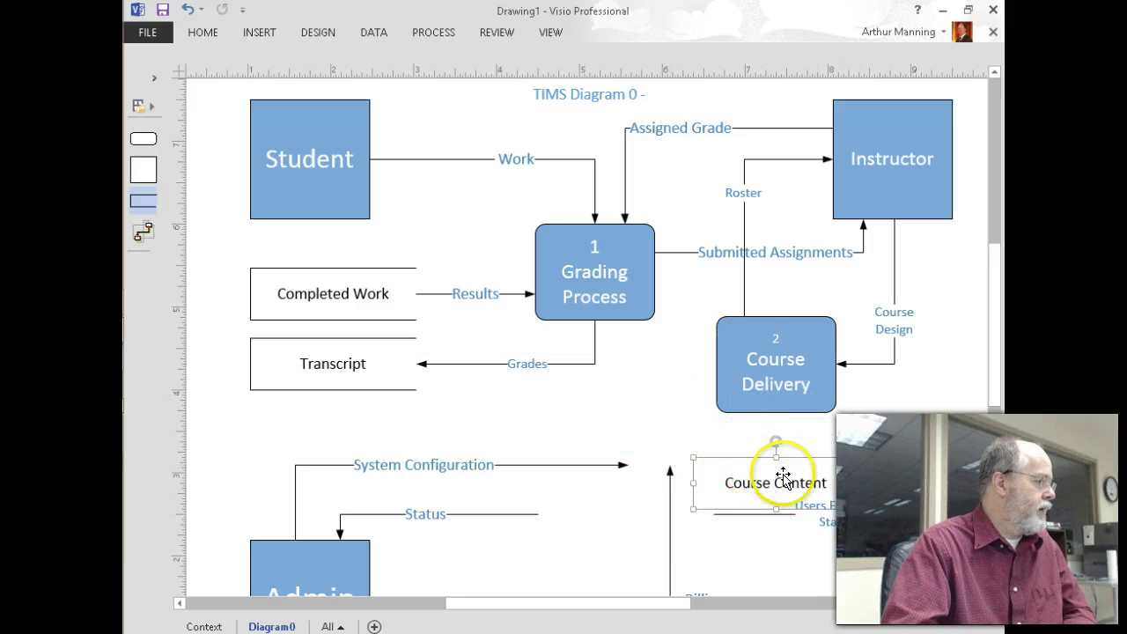
left_click_drag(784, 373, 795, 348)
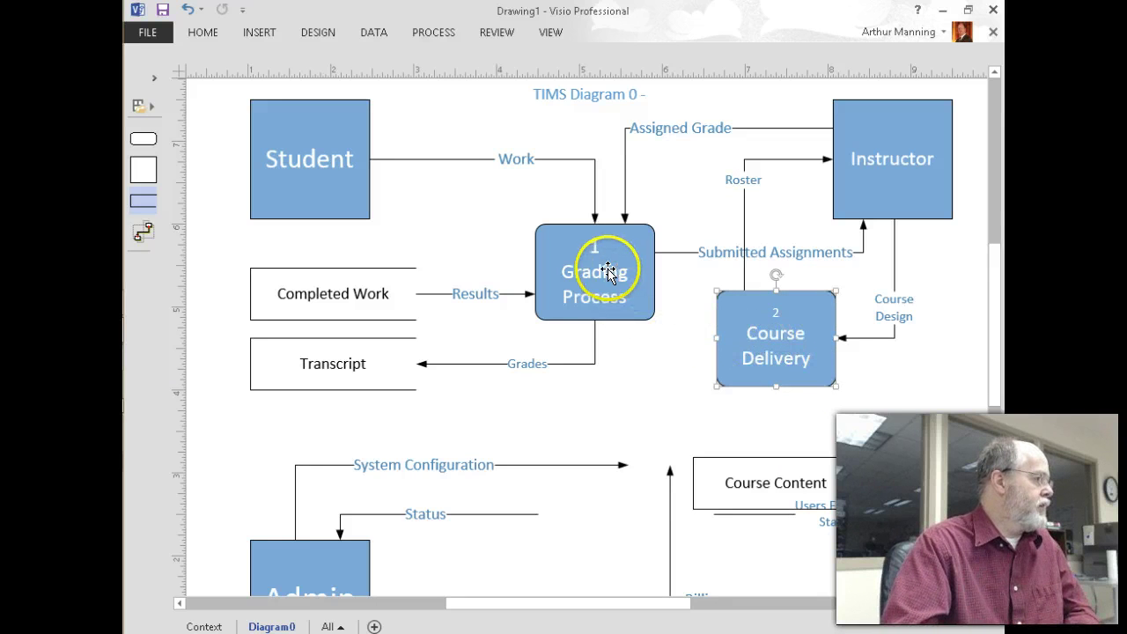
left_click_drag(596, 259, 572, 272)
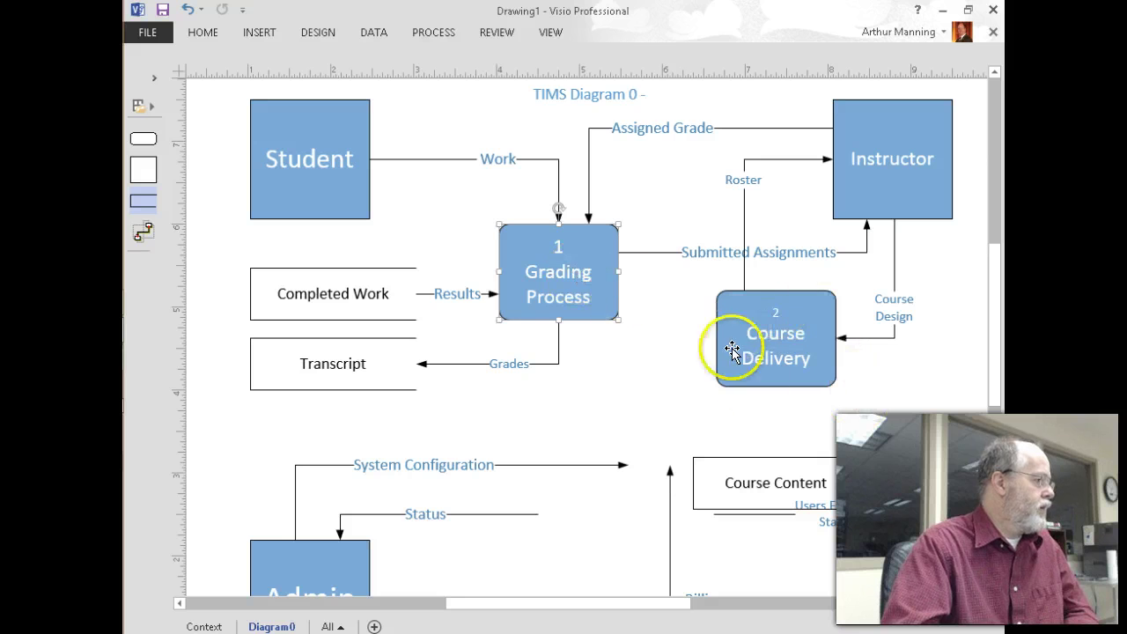
left_click_drag(790, 457, 790, 437)
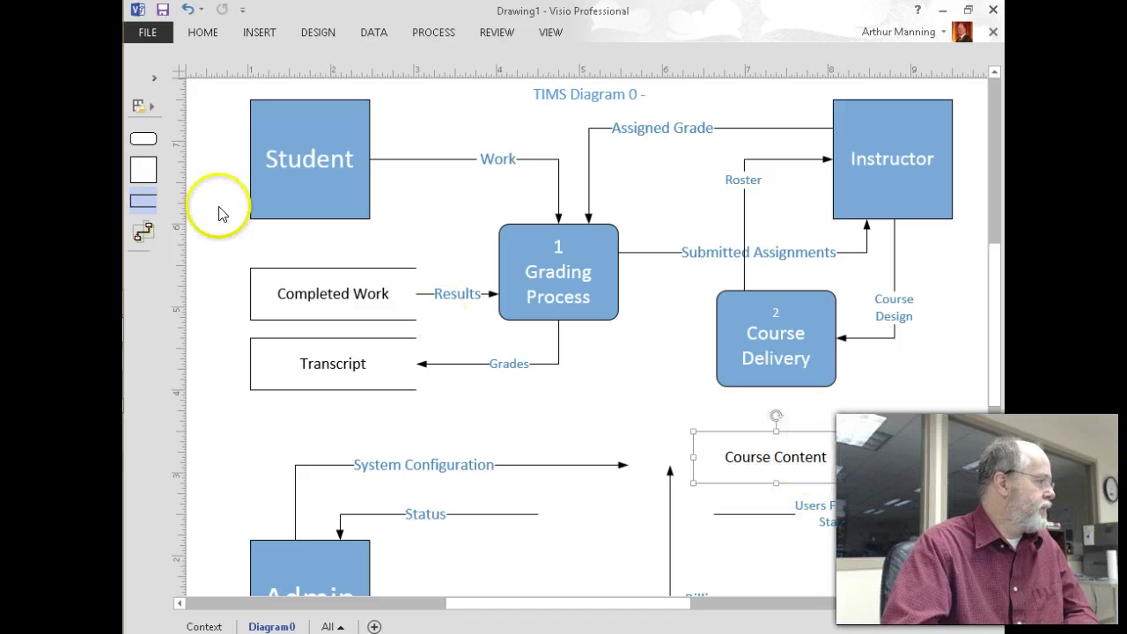
- Connect Course Content up to Course Delivery with a flow labelled 'displayed'
left_click(143, 231)
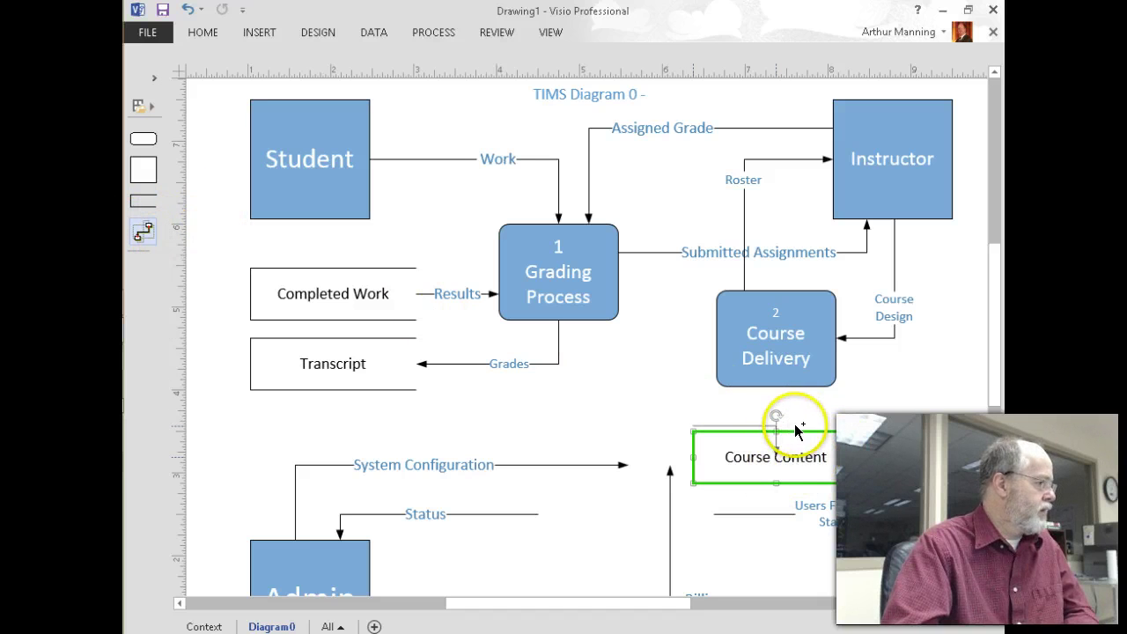
left_click(889, 464)
left_click_drag(889, 463, 745, 379)
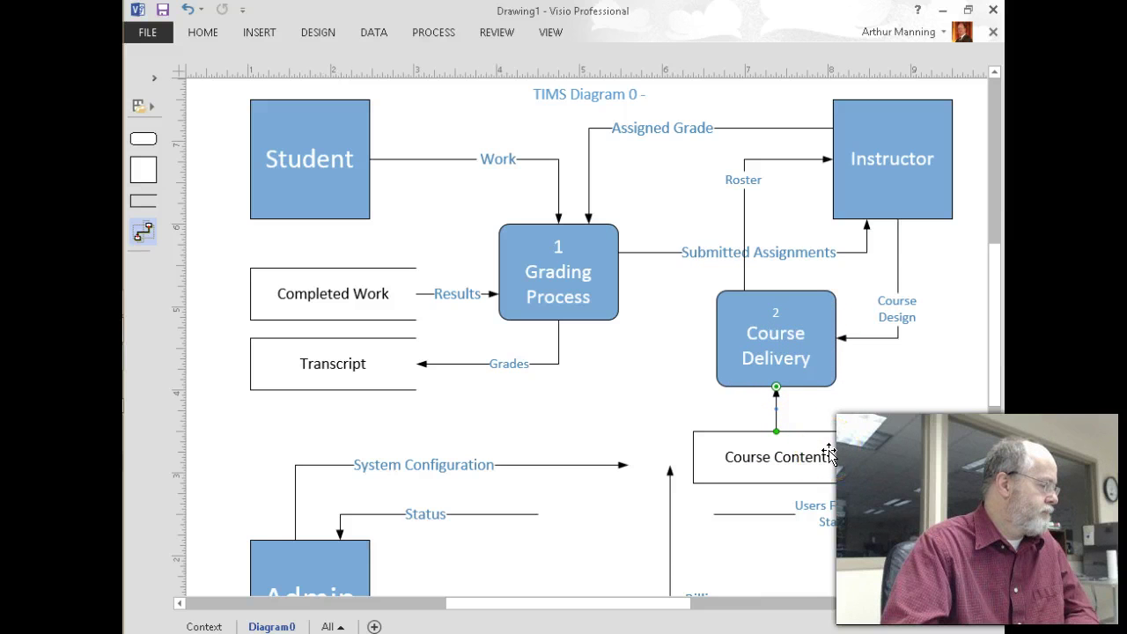
left_click(775, 401)
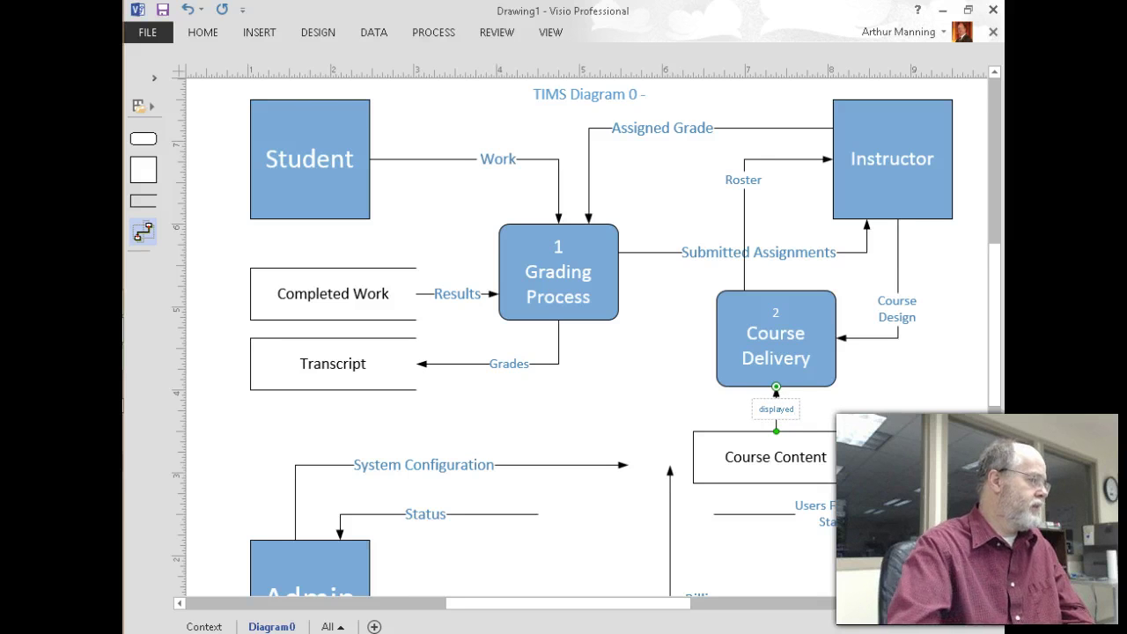
left_click(818, 402)
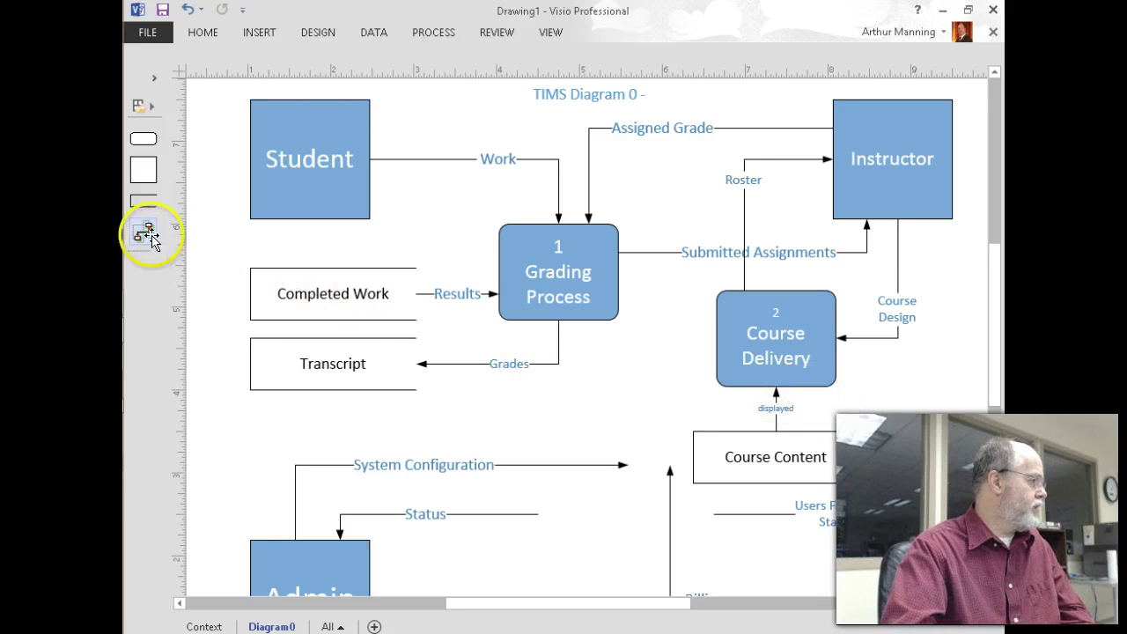
- Draw an Updates flow from Course Delivery down into Course Content and label it
left_click_drag(816, 379, 828, 434)
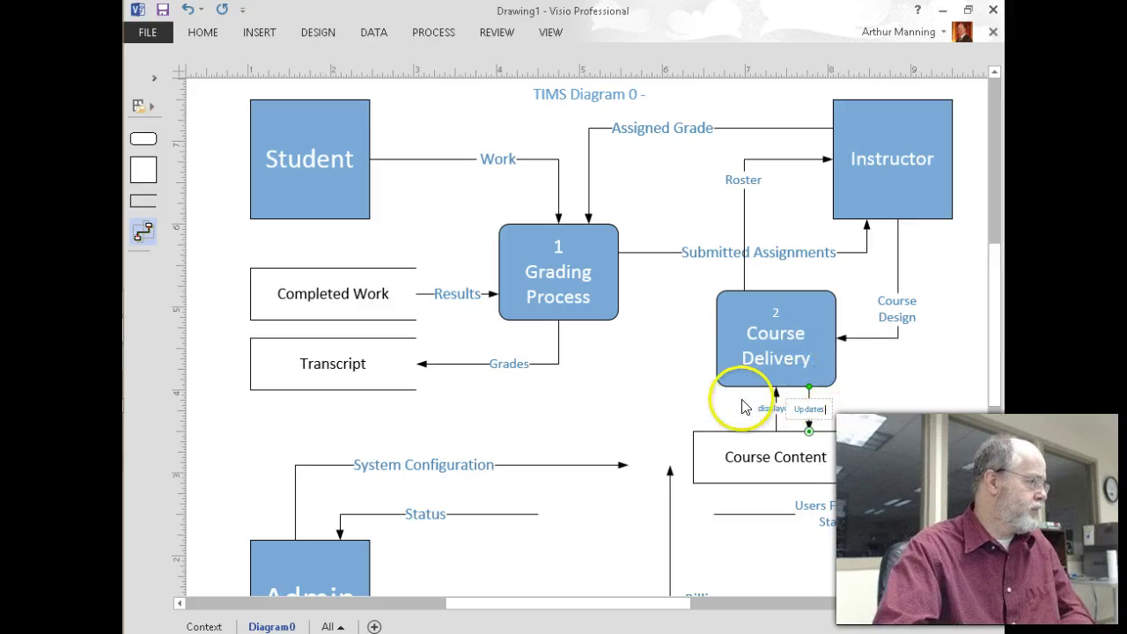
scroll(744, 405, "up", 1, "ctrl")
scroll(743, 405, "up", 2, "ctrl")
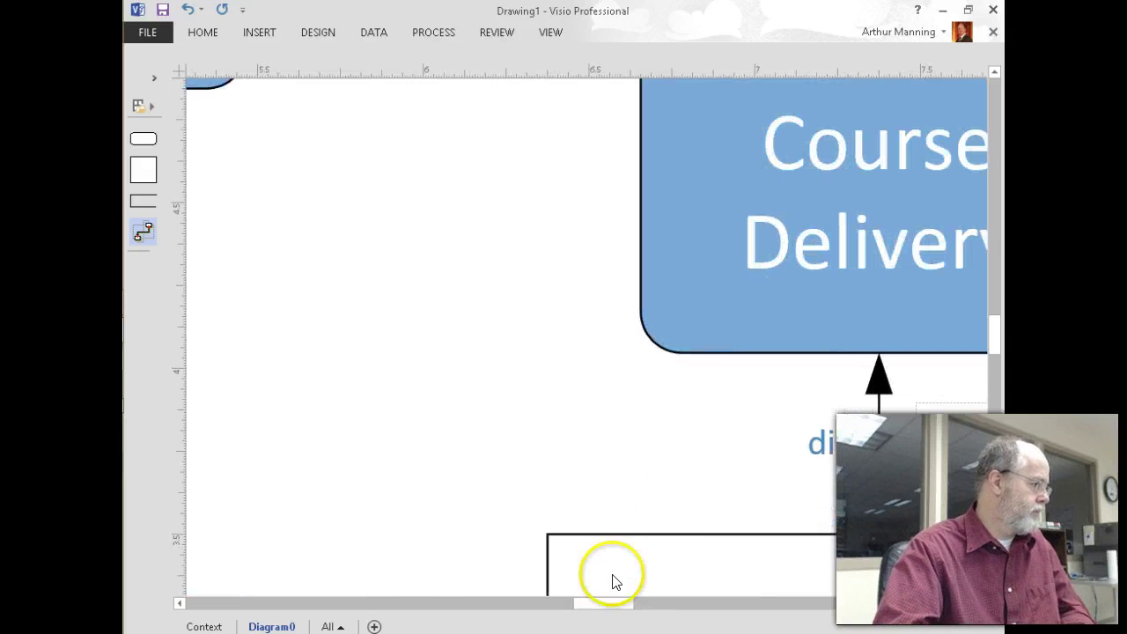
left_click_drag(607, 602, 643, 604)
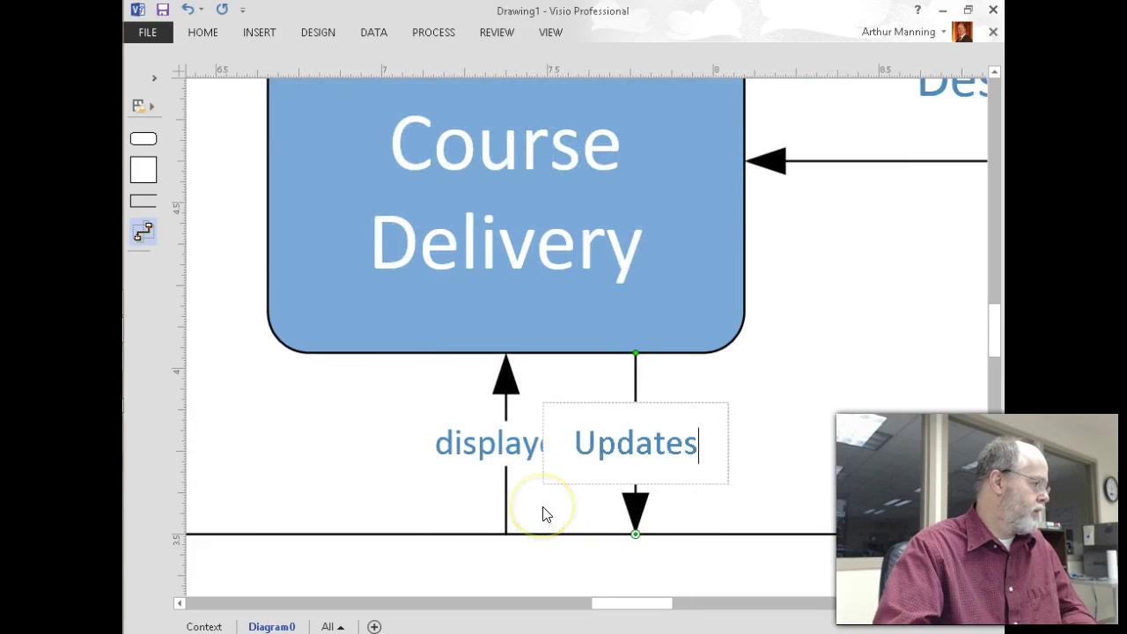
scroll(546, 516, "down", 1)
scroll(546, 516, "down", 1)
left_click(710, 473)
- Shift the displayed flow away from Updates and tidy the Updates label and attachment
left_click(524, 495)
left_click_drag(463, 448, 558, 465)
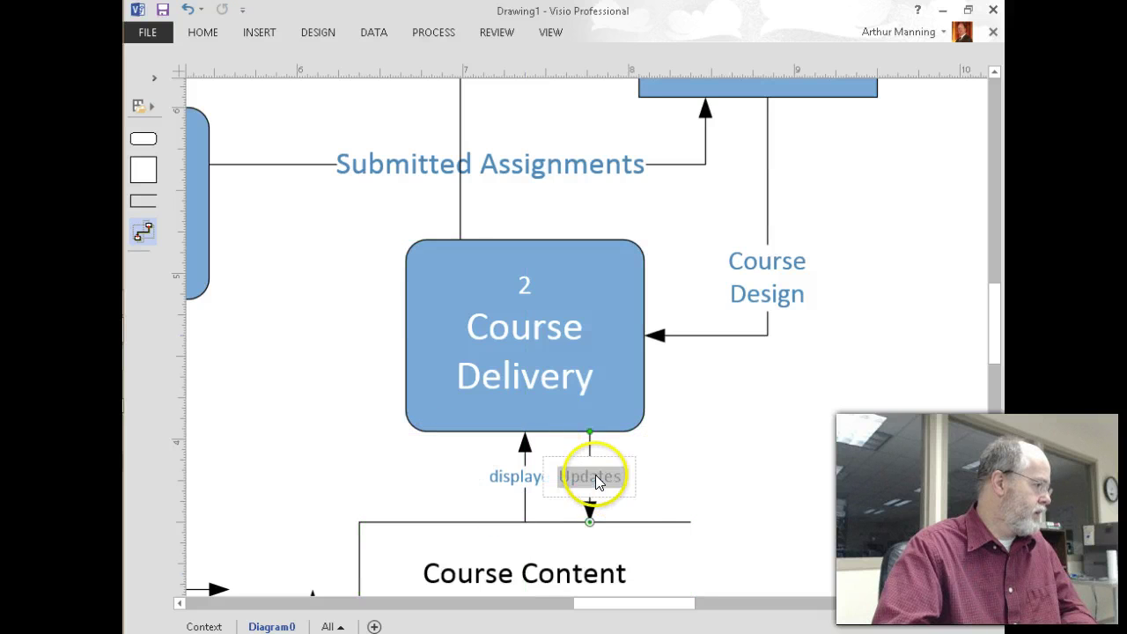
left_click(605, 477)
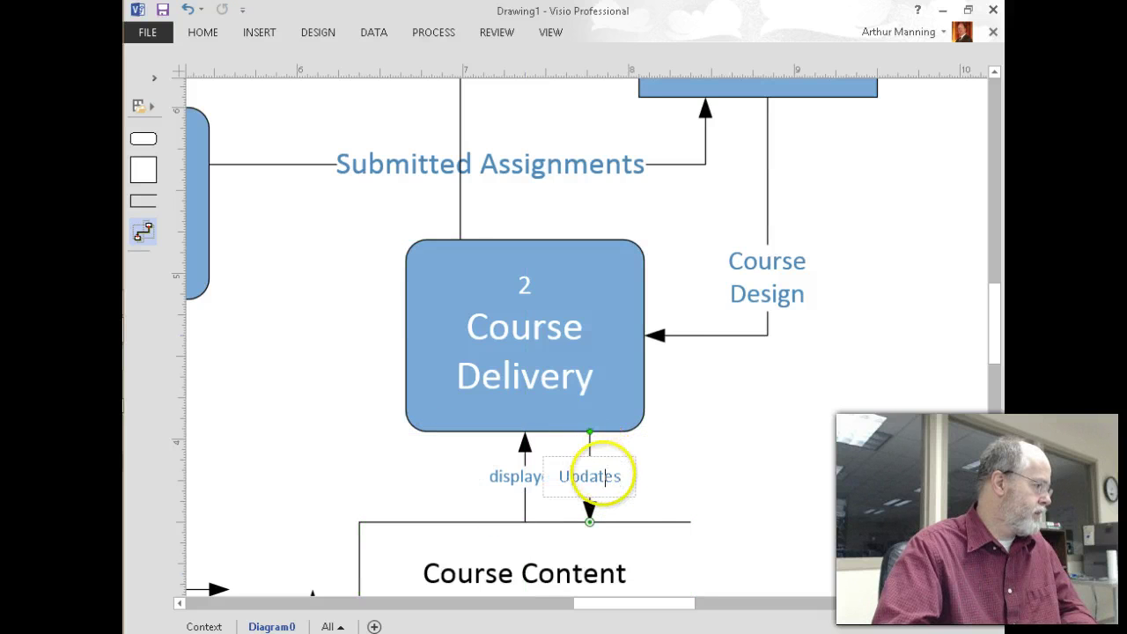
left_click(664, 478)
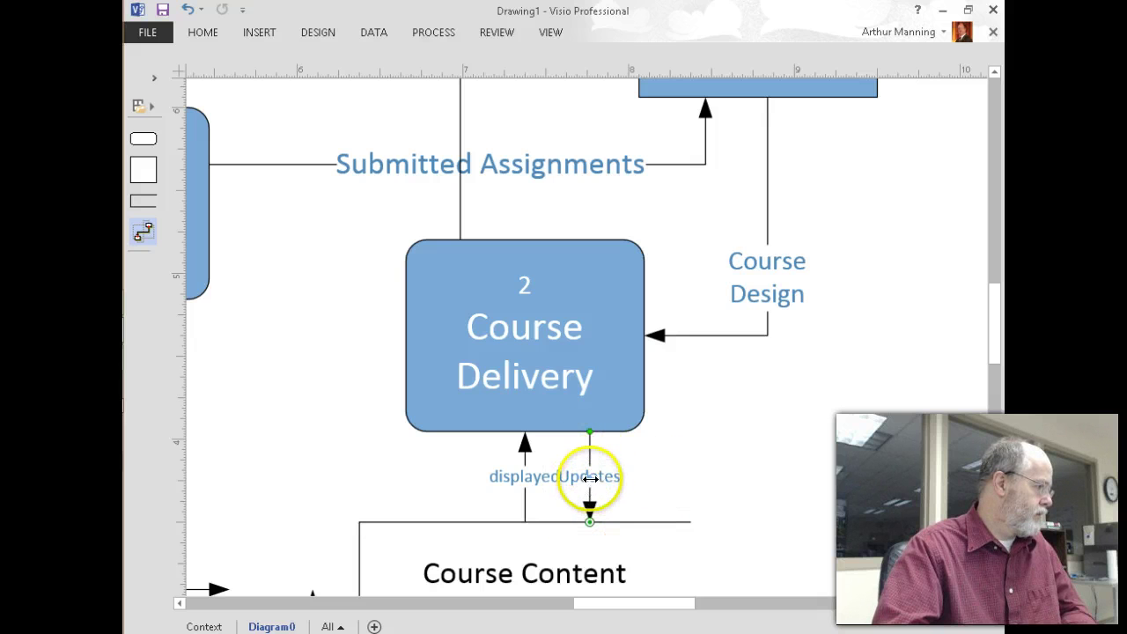
left_click_drag(590, 464, 591, 446)
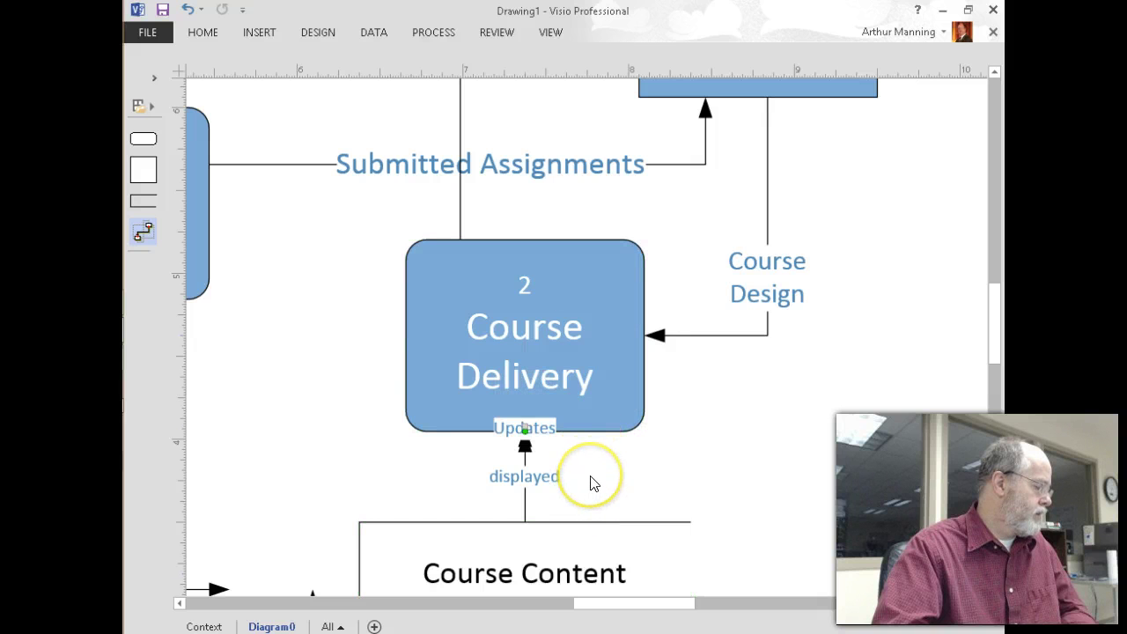
key("ctrl+z")
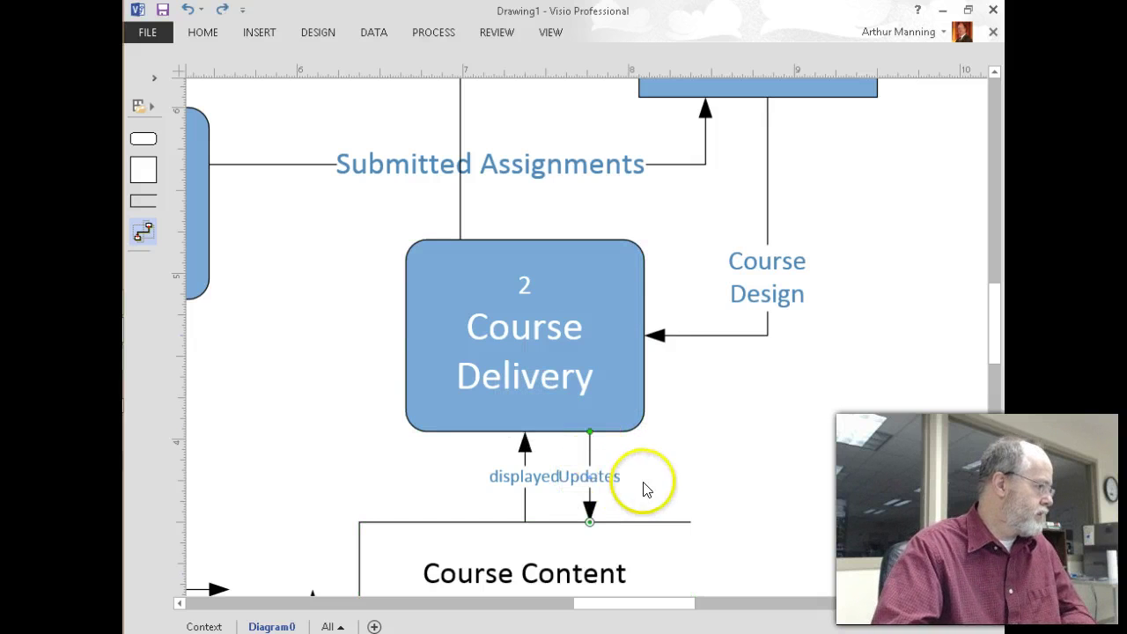
double_click(614, 485)
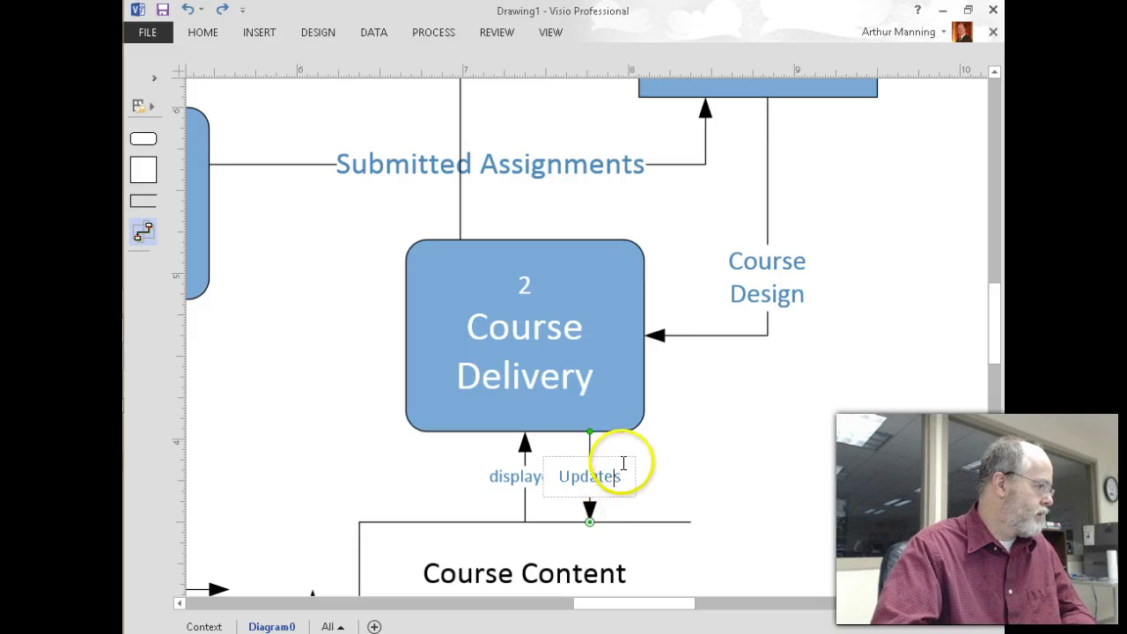
key("Escape")
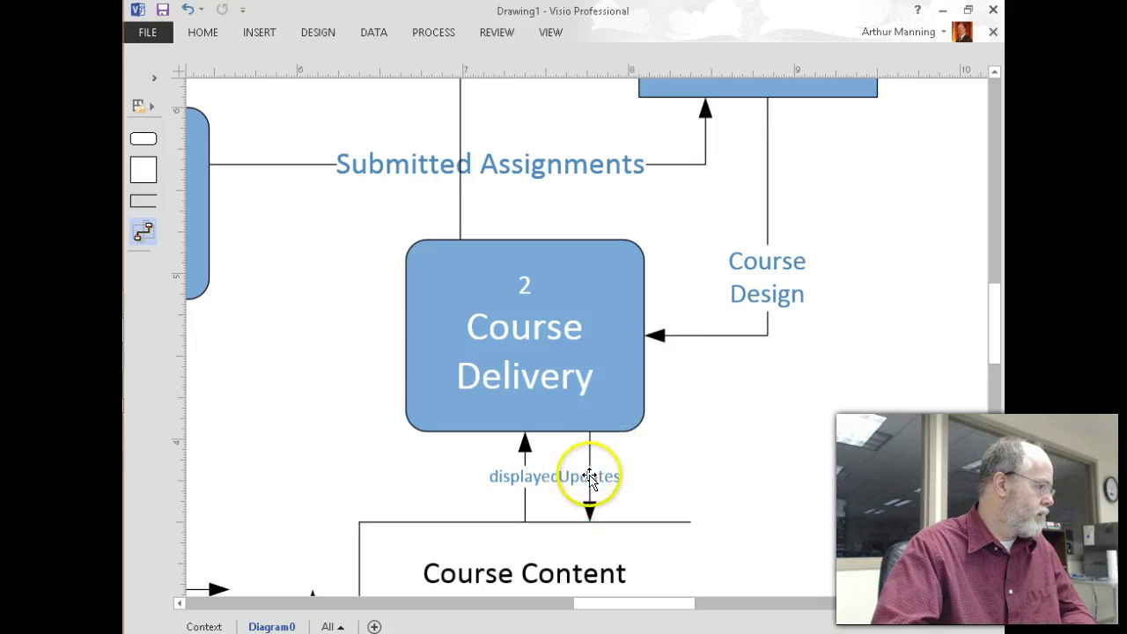
mouse_move(588, 480)
left_mouse_down()
mouse_move(586, 453)
mouse_move(590, 483)
left_mouse_up()
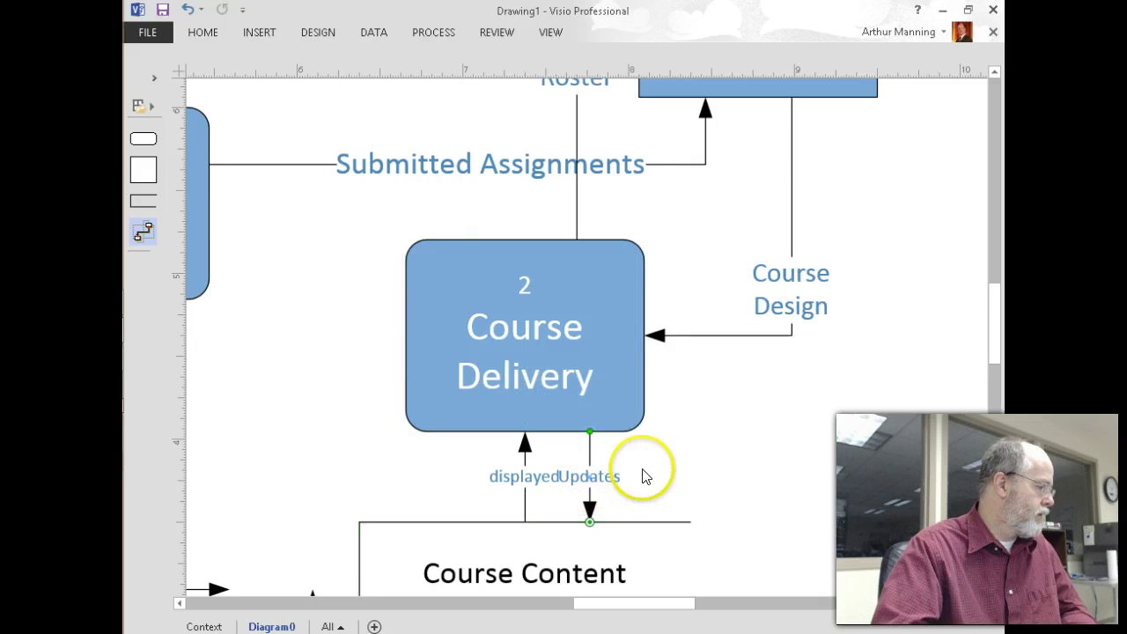
scroll(641, 480, "up", 1)
scroll(643, 479, "down", 2)
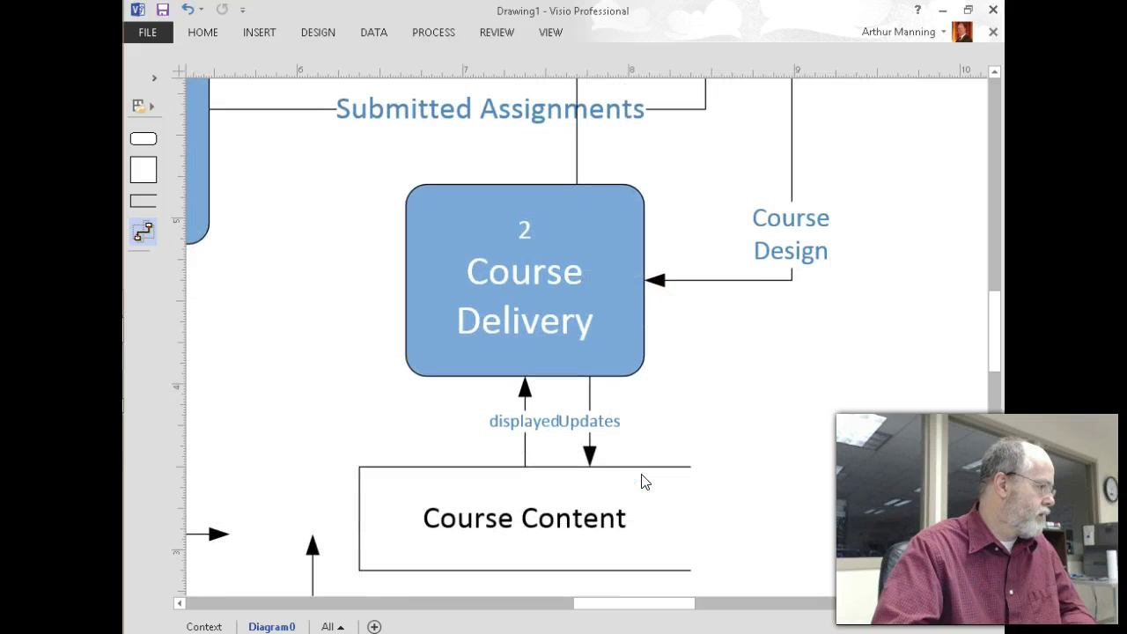
- Slide Updates right and displayed further left so the two arrows sit apart
left_click(793, 281)
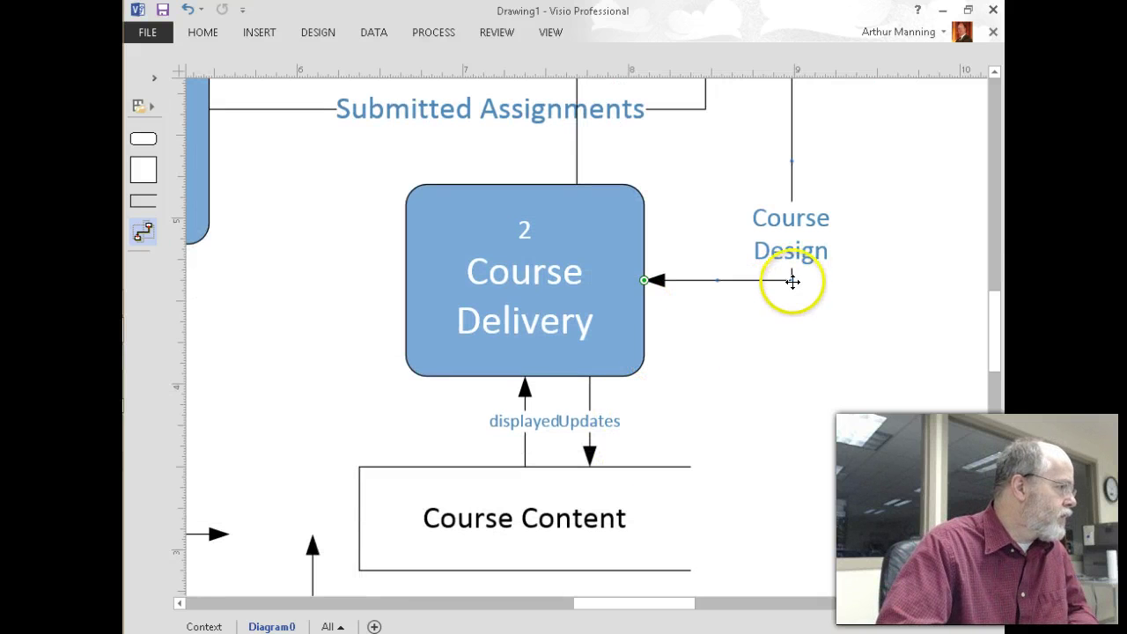
left_click(588, 448)
left_click(669, 428)
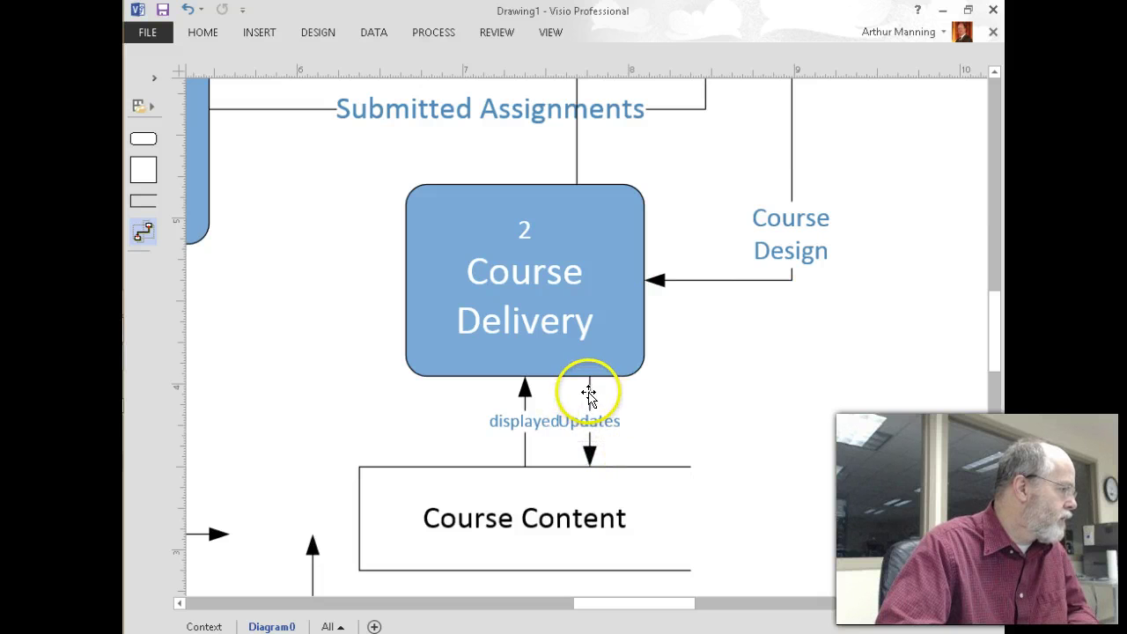
left_click(589, 394)
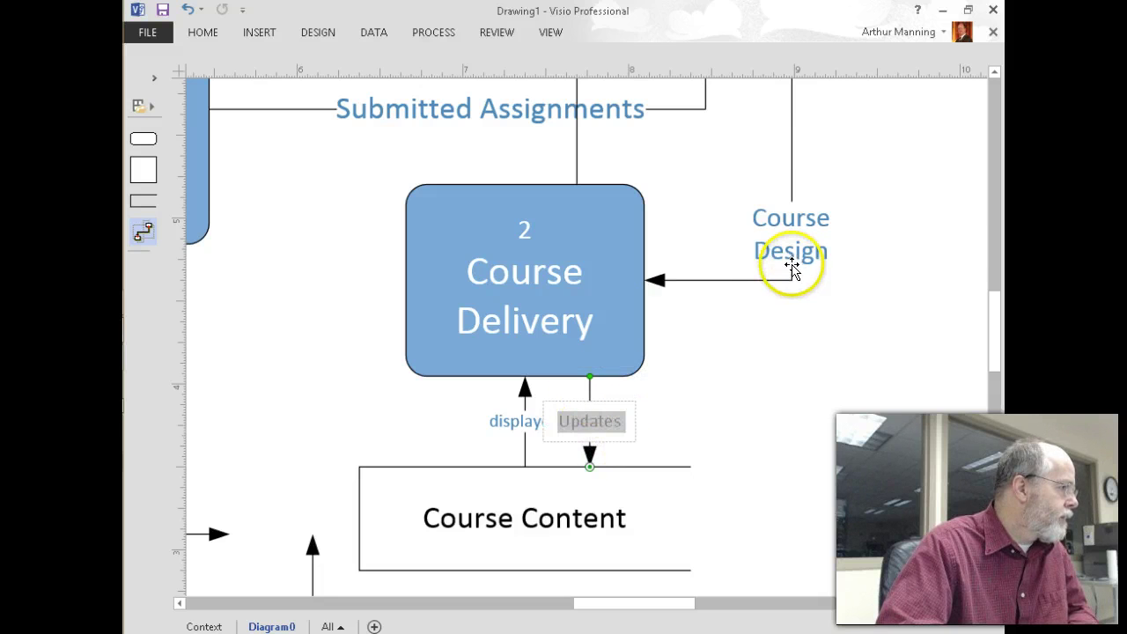
left_click(636, 393)
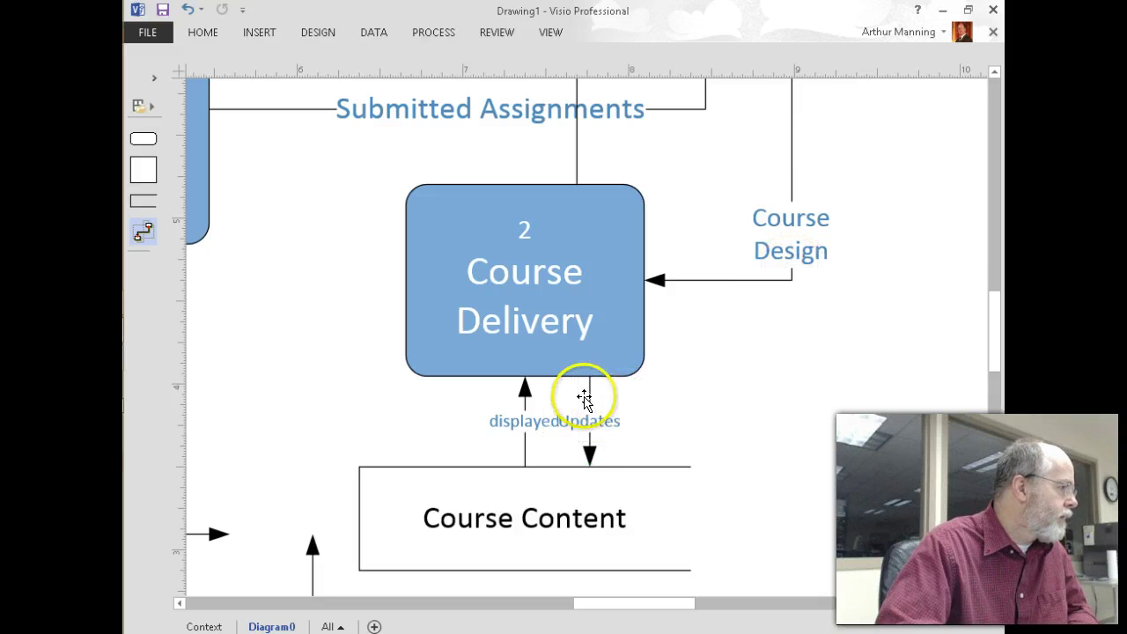
mouse_move(588, 423)
left_mouse_down()
mouse_move(637, 428)
mouse_move(608, 425)
left_mouse_up()
left_click(526, 405)
left_click_drag(521, 424, 473, 424)
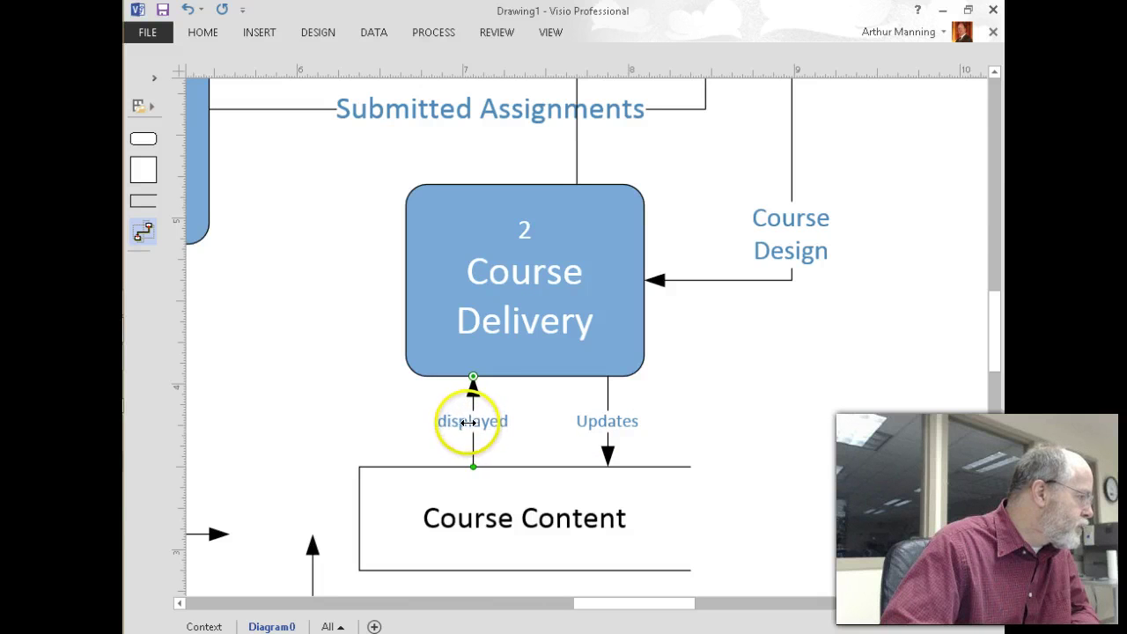
mouse_move(473, 422)
left_mouse_down()
mouse_move(501, 423)
mouse_move(475, 422)
left_mouse_up()
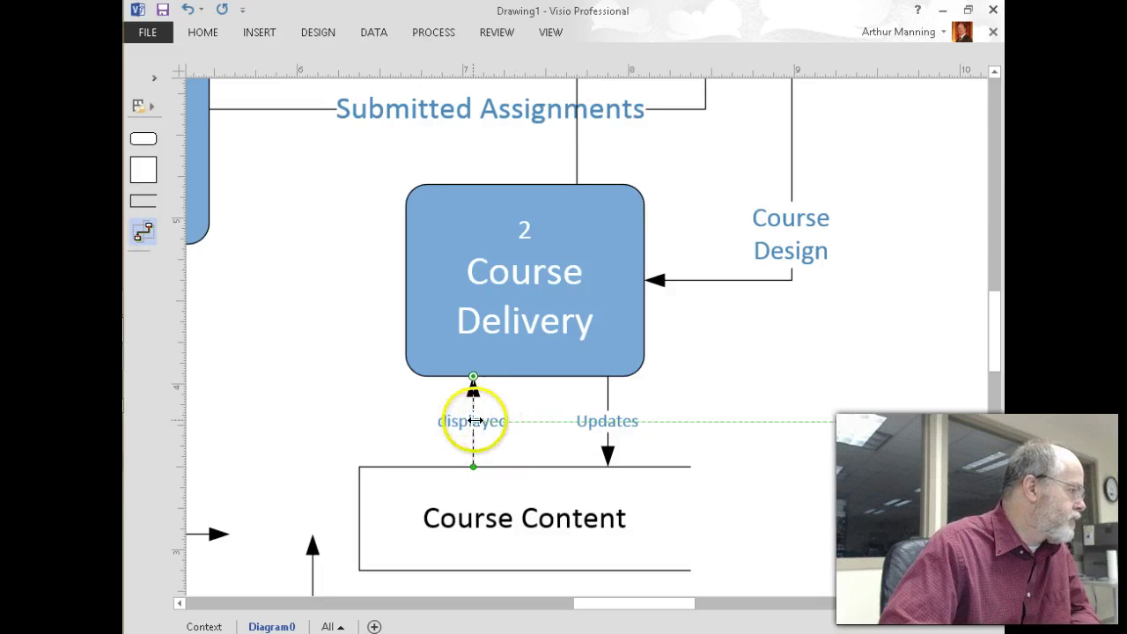
left_click(549, 453)
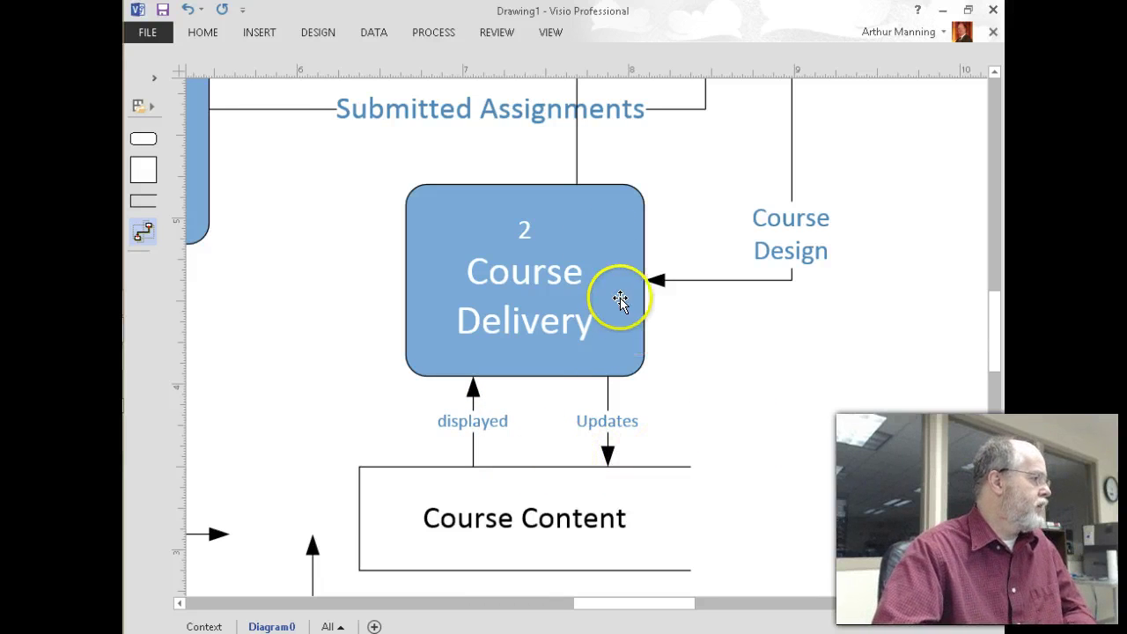
- Shorten the Course Content, Transcript and Completed Work data stores
scroll(612, 379, "up", 1)
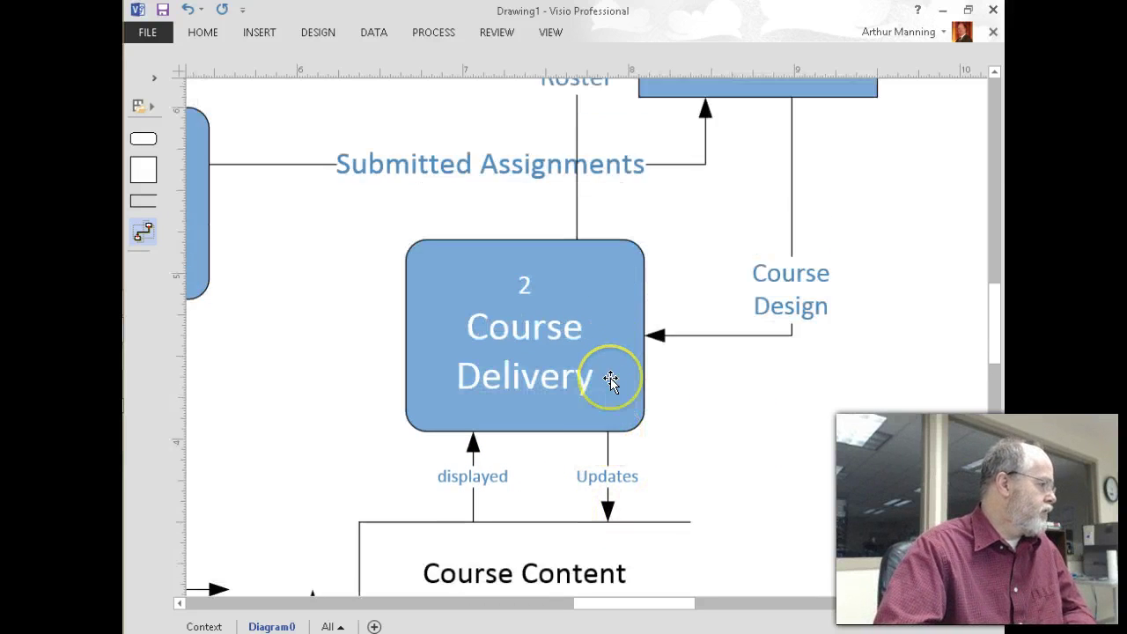
scroll(614, 381, "down", 2)
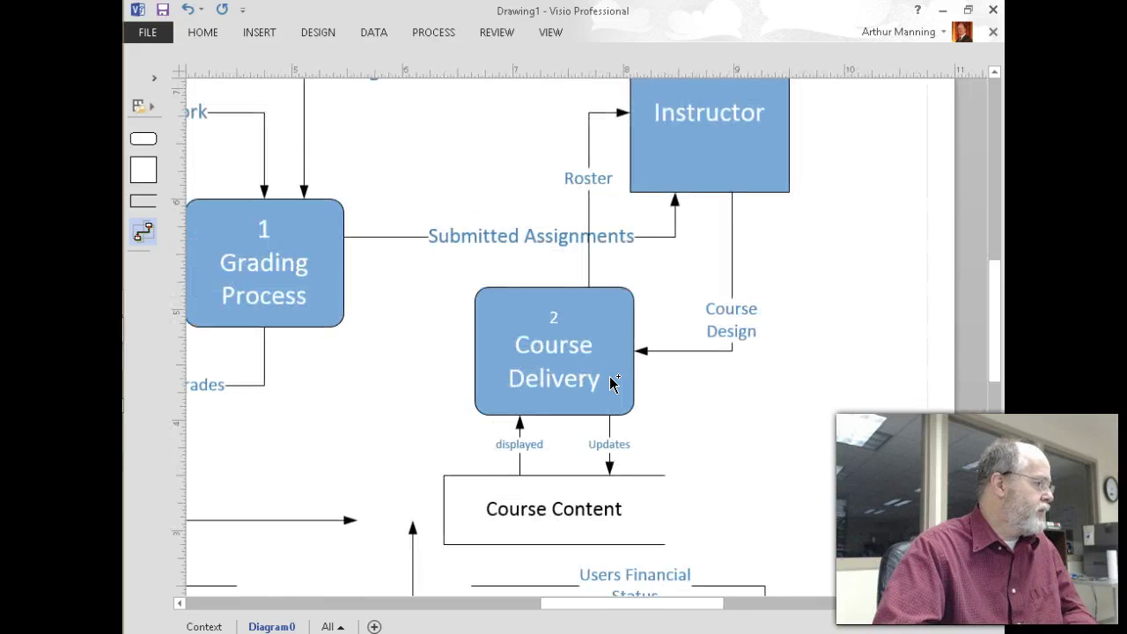
scroll(613, 383, "down", 1)
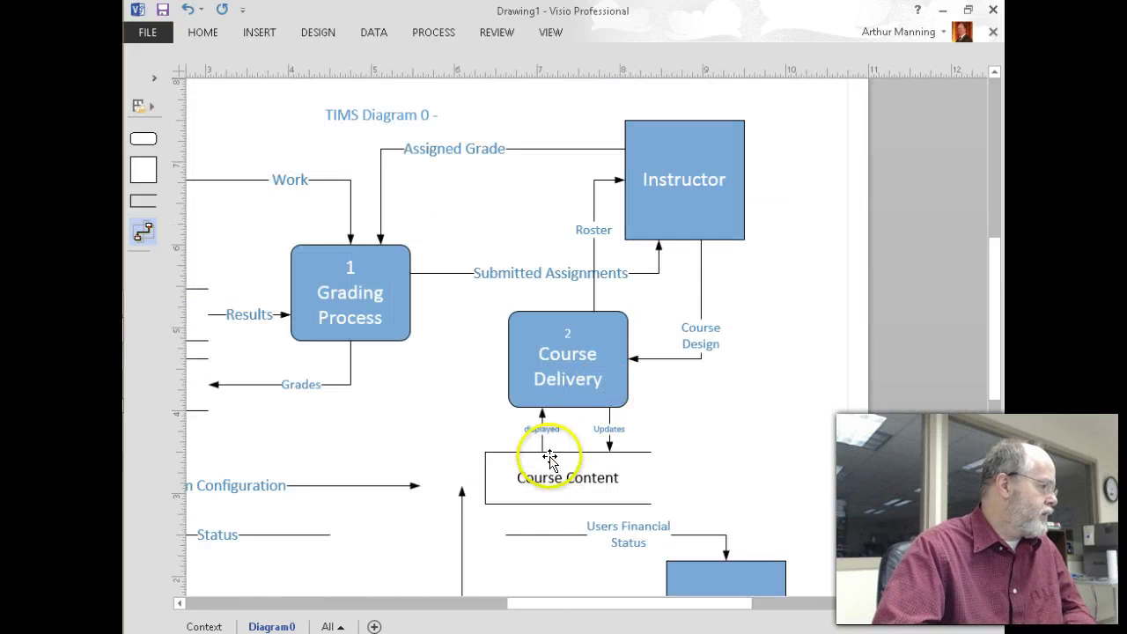
left_click(568, 479)
left_click_drag(570, 497, 570, 483)
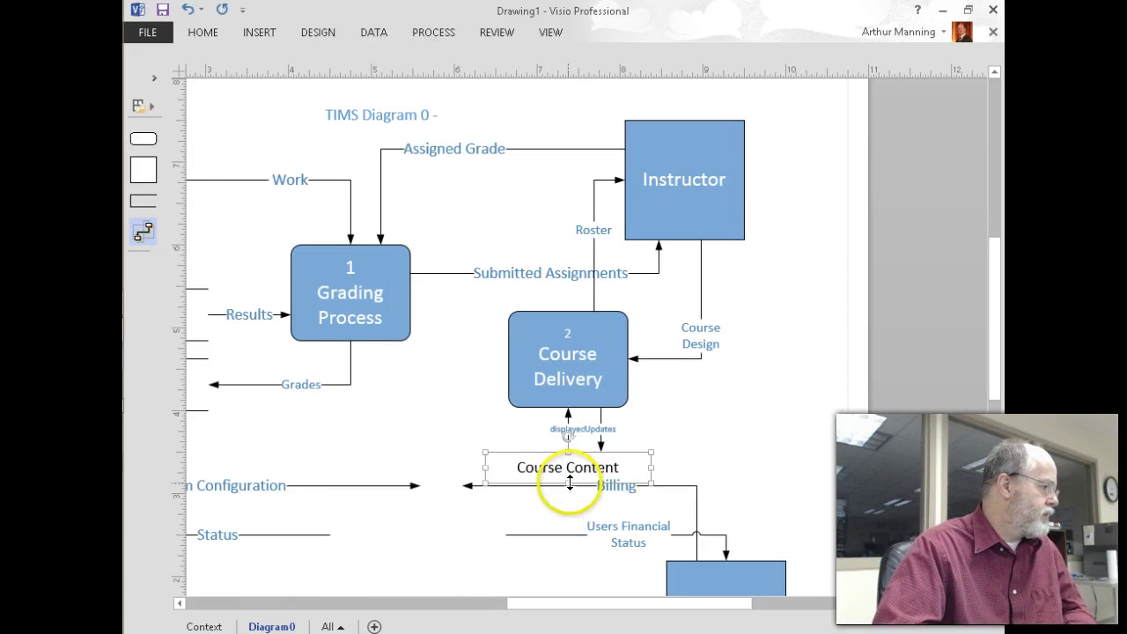
left_click(702, 424)
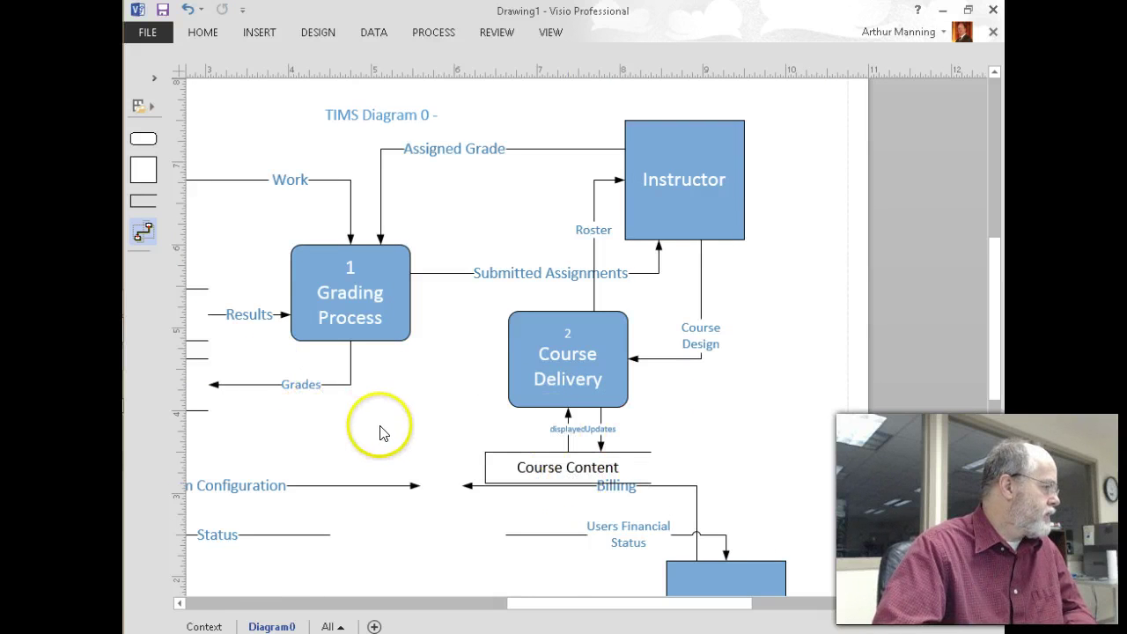
left_click_drag(548, 606, 500, 608)
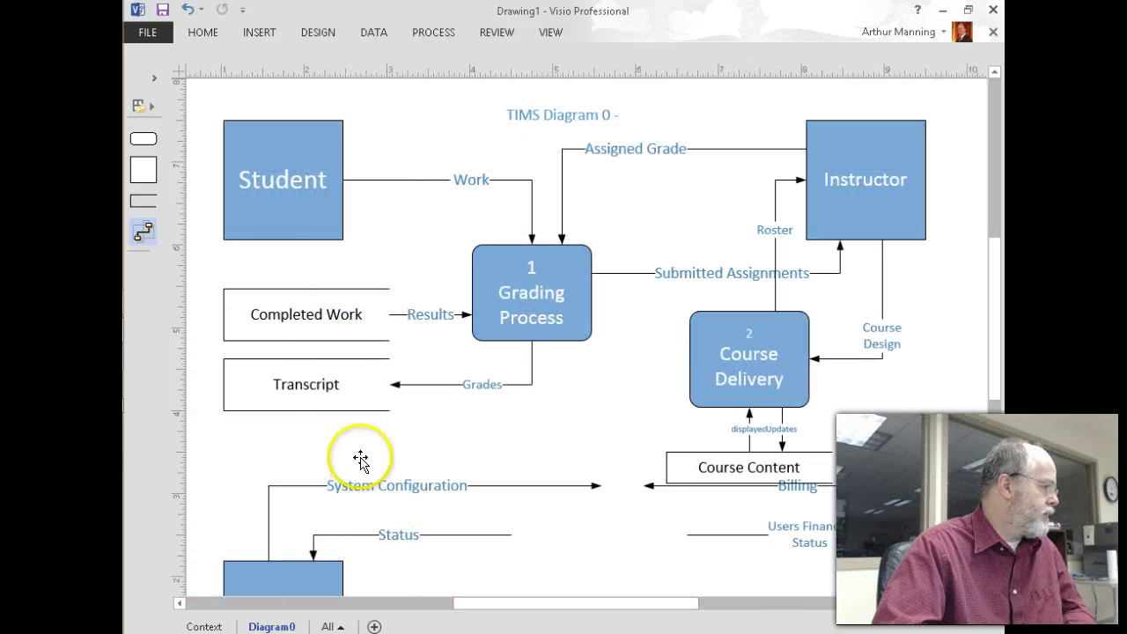
left_click(304, 410)
left_click_drag(304, 411, 304, 390)
left_click(300, 338)
mouse_move(305, 341)
left_mouse_down()
mouse_move(305, 320)
mouse_move(314, 333)
left_mouse_up()
left_click(449, 440)
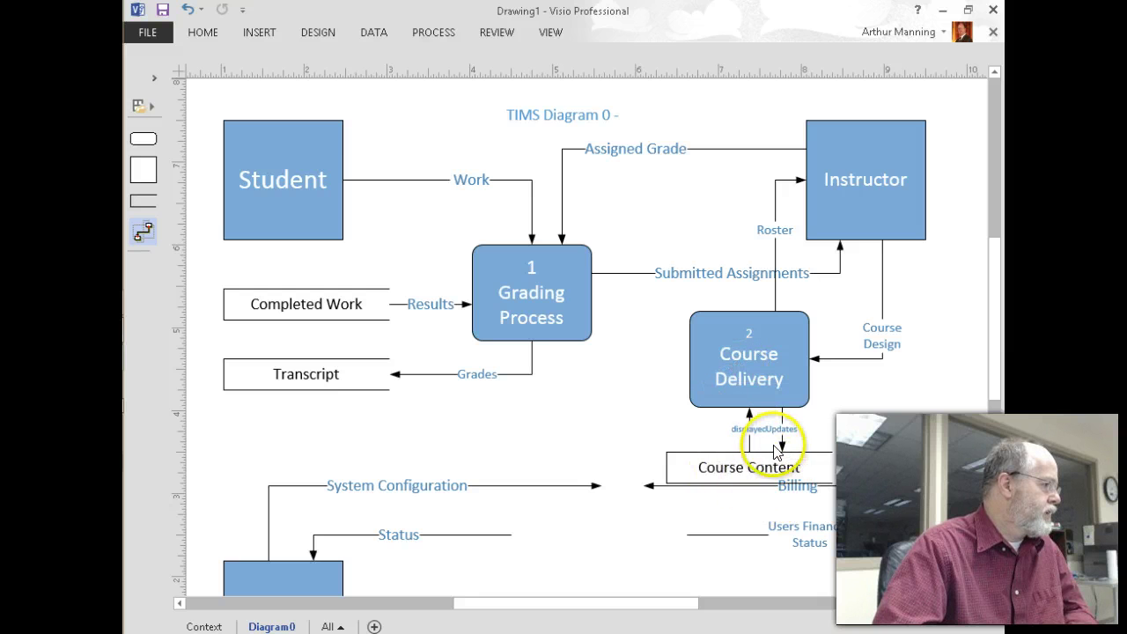
- Drag the combined displayed/Updates connector left to separate the two flows
left_click(749, 429)
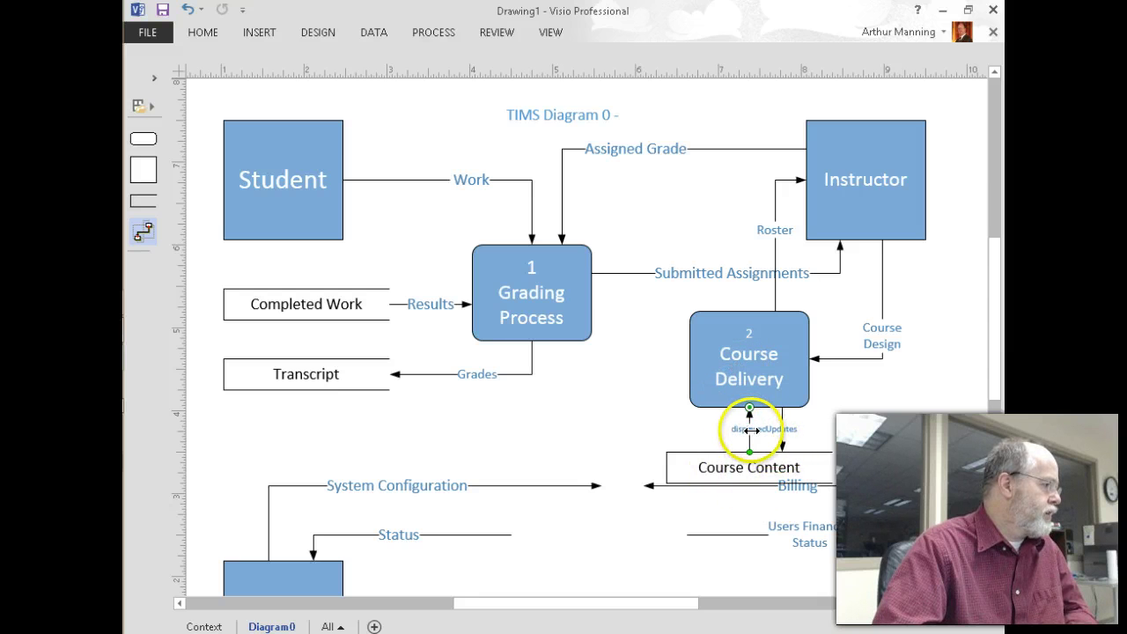
left_click_drag(748, 429, 718, 429)
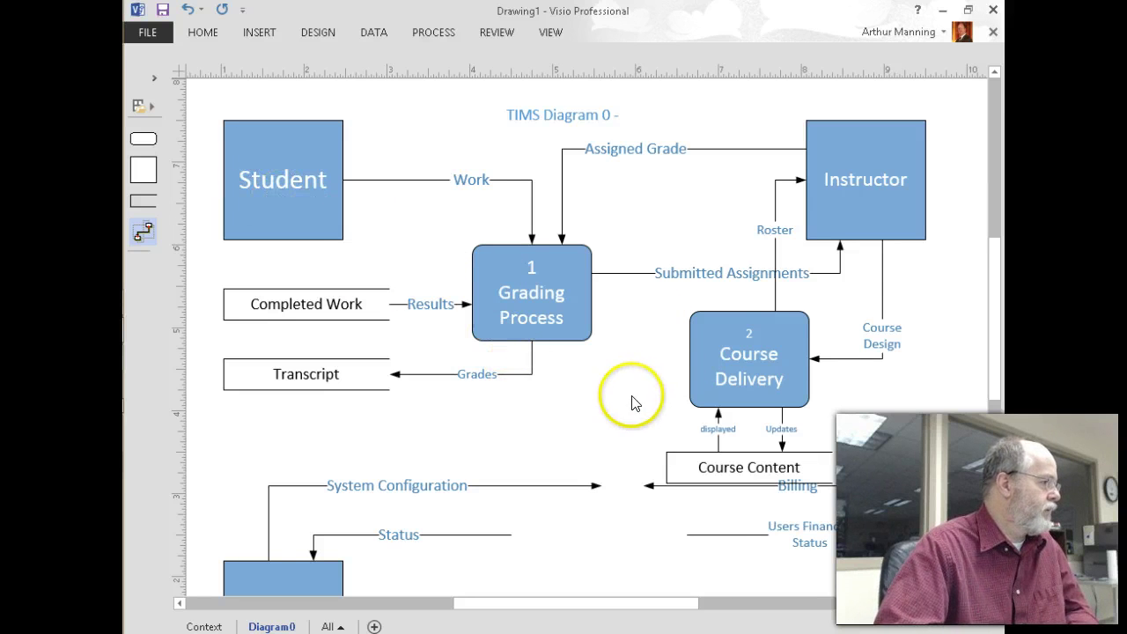
scroll(632, 403, "down", 1)
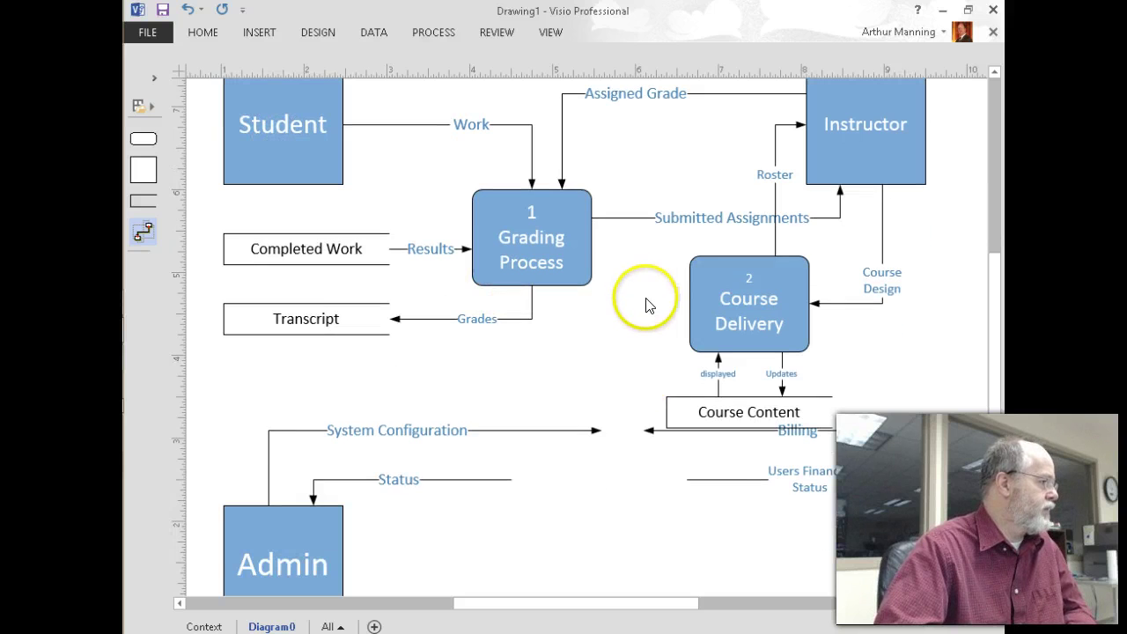
scroll(643, 305, "up", 1)
- Nudge Grading Process right and drop a new data store below Course Content
left_click_drag(520, 299, 536, 302)
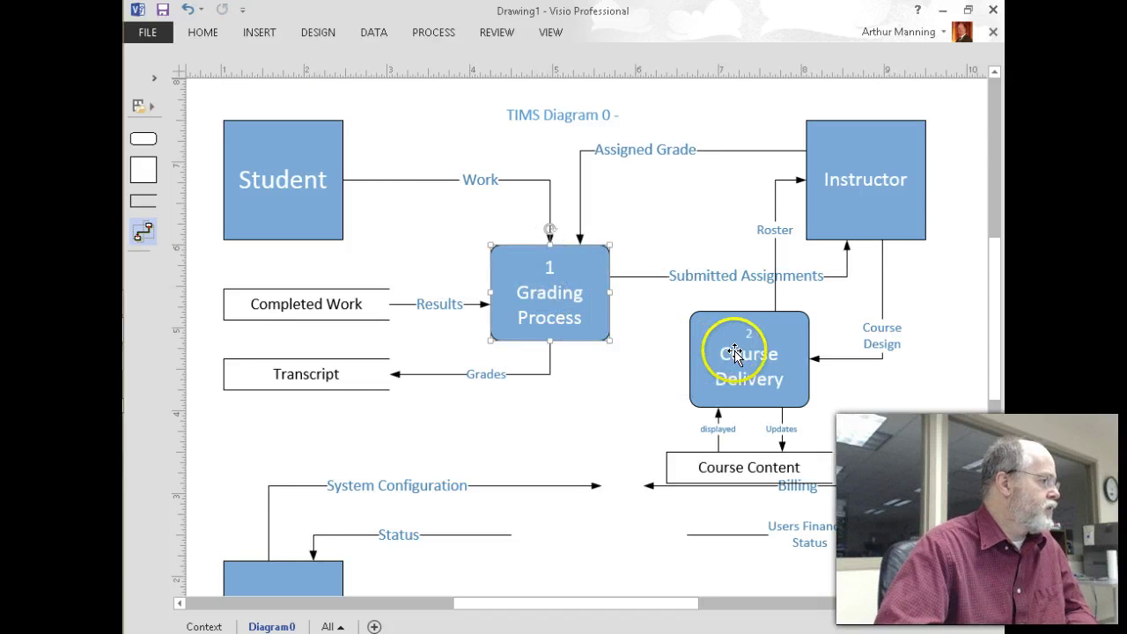
scroll(647, 381, "down", 1)
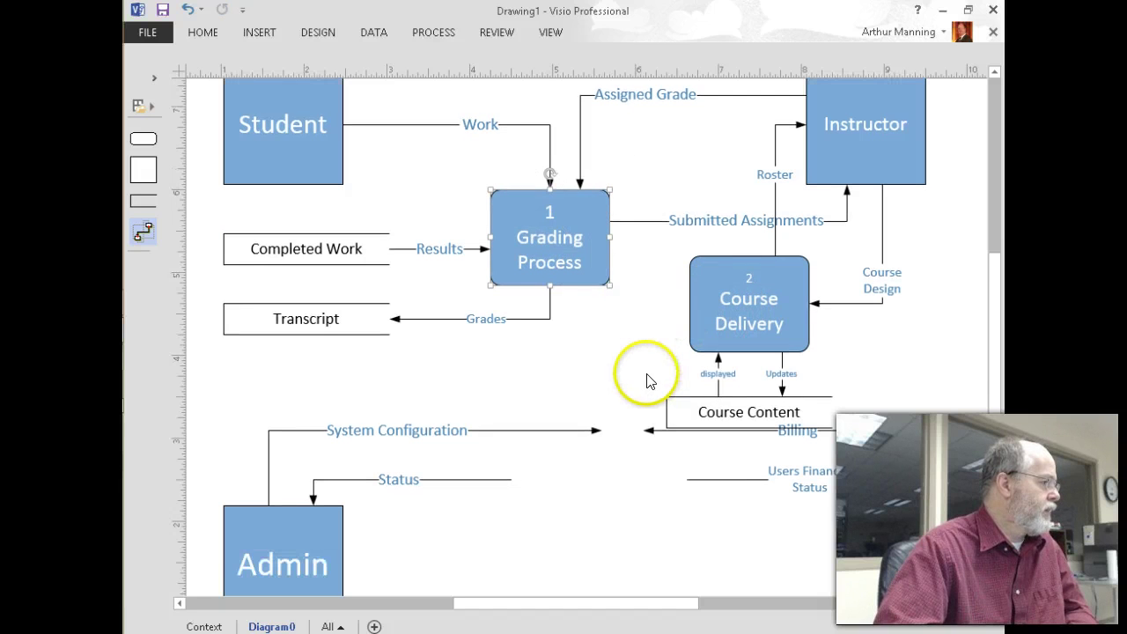
scroll(647, 380, "down", 1)
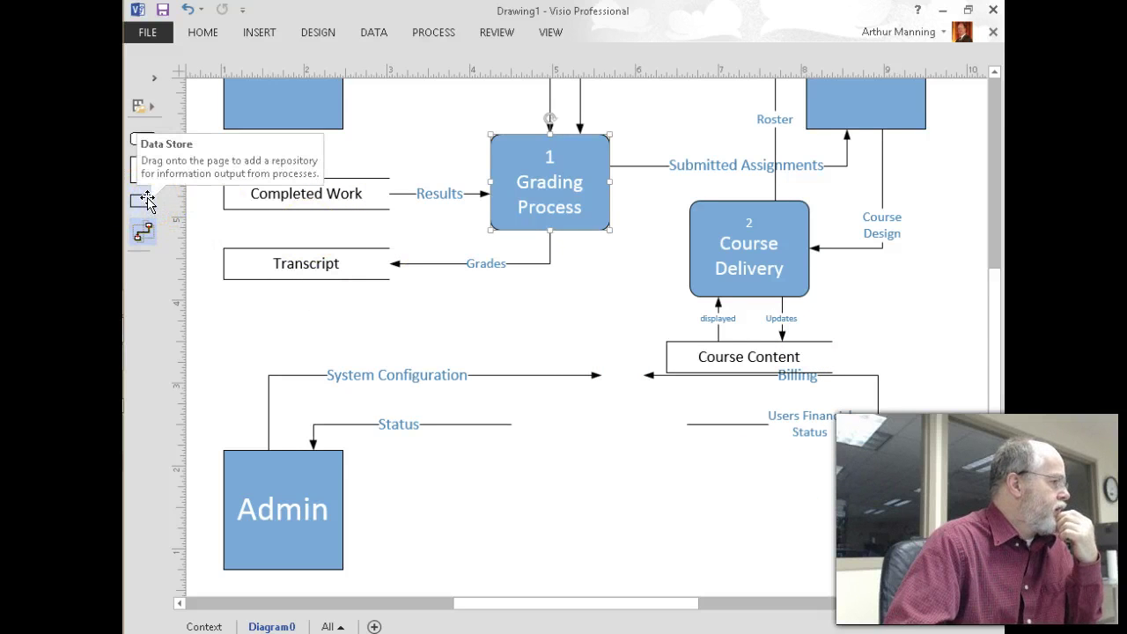
left_click_drag(356, 304, 586, 467)
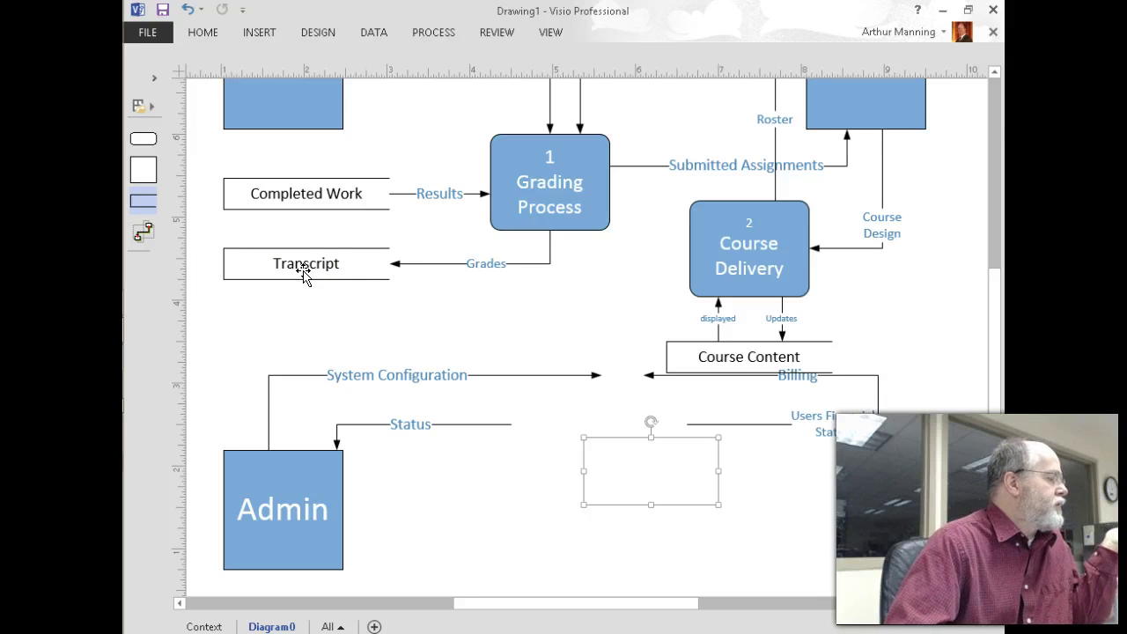
- Replace the empty data store with a new process shape sized like the other boxes
key("Escape")
left_click(624, 438)
key("Delete")
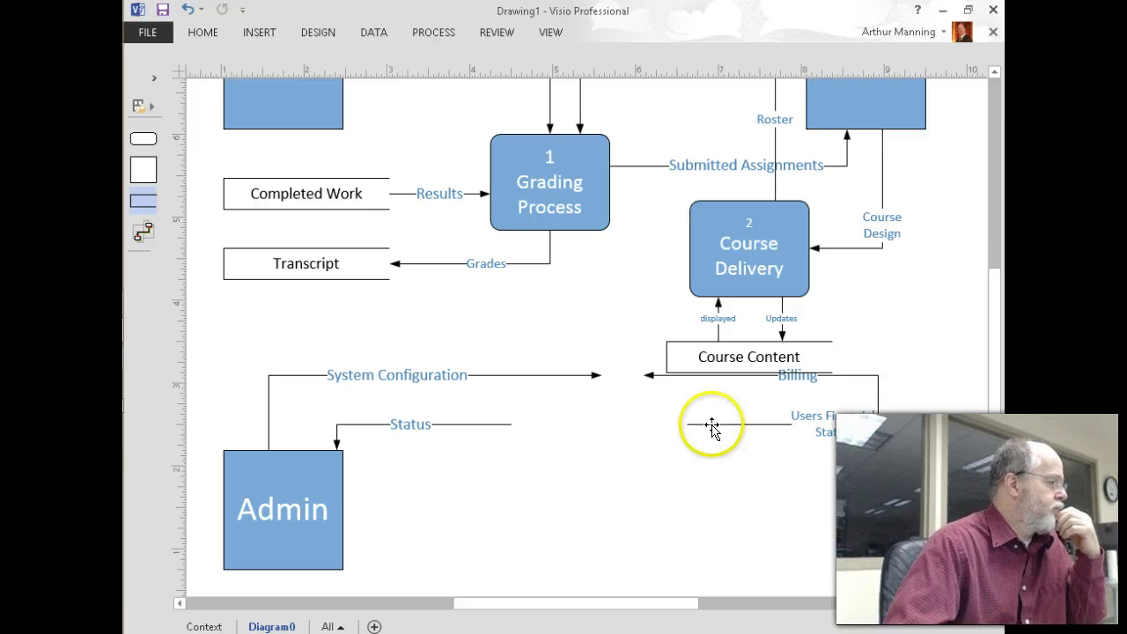
left_click(144, 139)
left_click_drag(510, 365, 649, 440)
left_click_drag(699, 473, 732, 523)
left_click_drag(811, 468, 731, 473)
left_click_drag(663, 525, 664, 538)
left_click(661, 490)
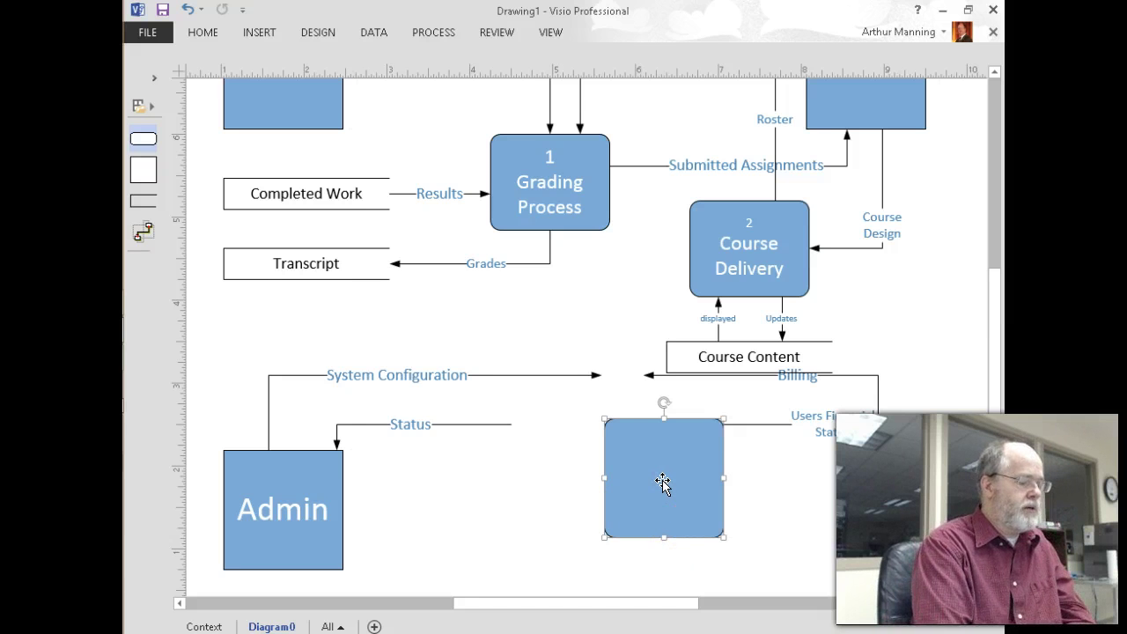
- Label the process '3 Billing Report', enlarge its text, and move it down-right
double_click(663, 483)
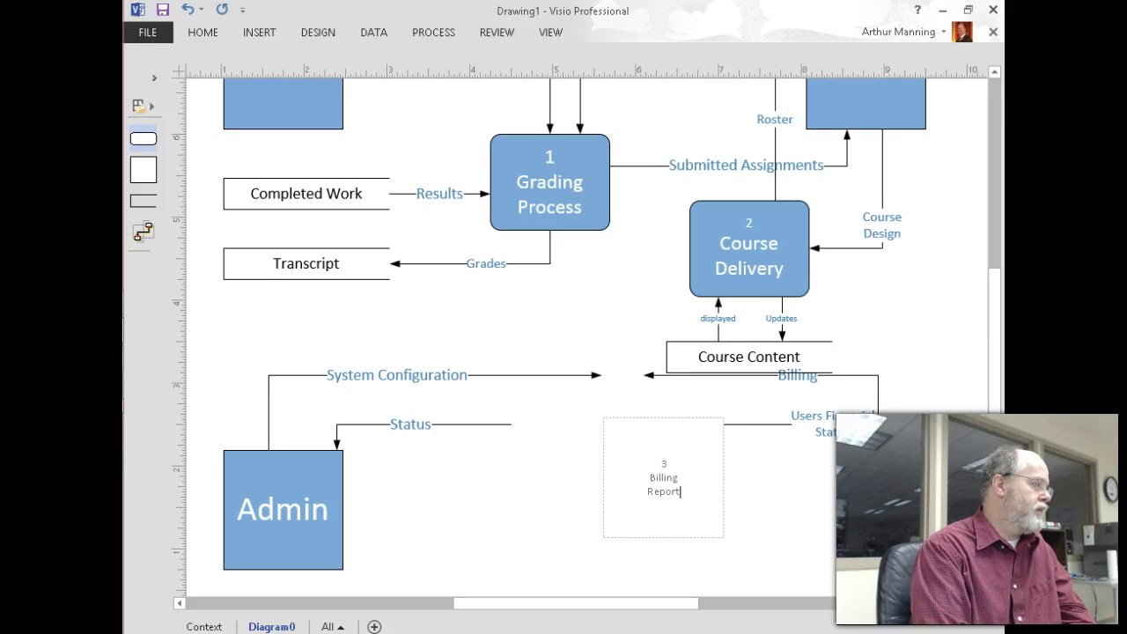
left_click(658, 569)
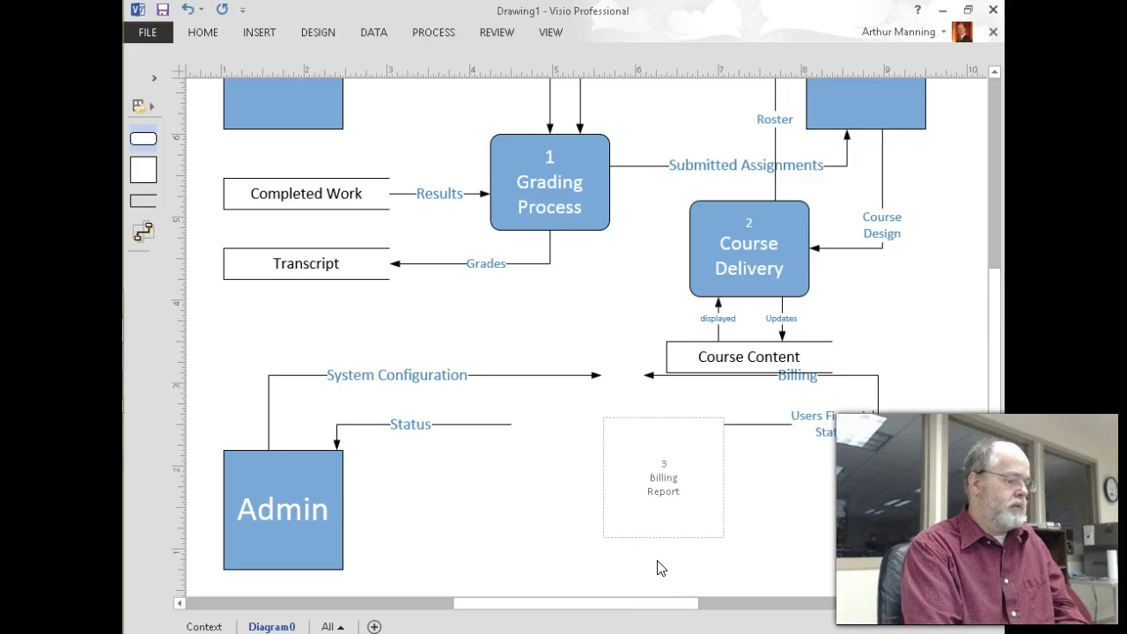
left_click(711, 528)
double_click(661, 478)
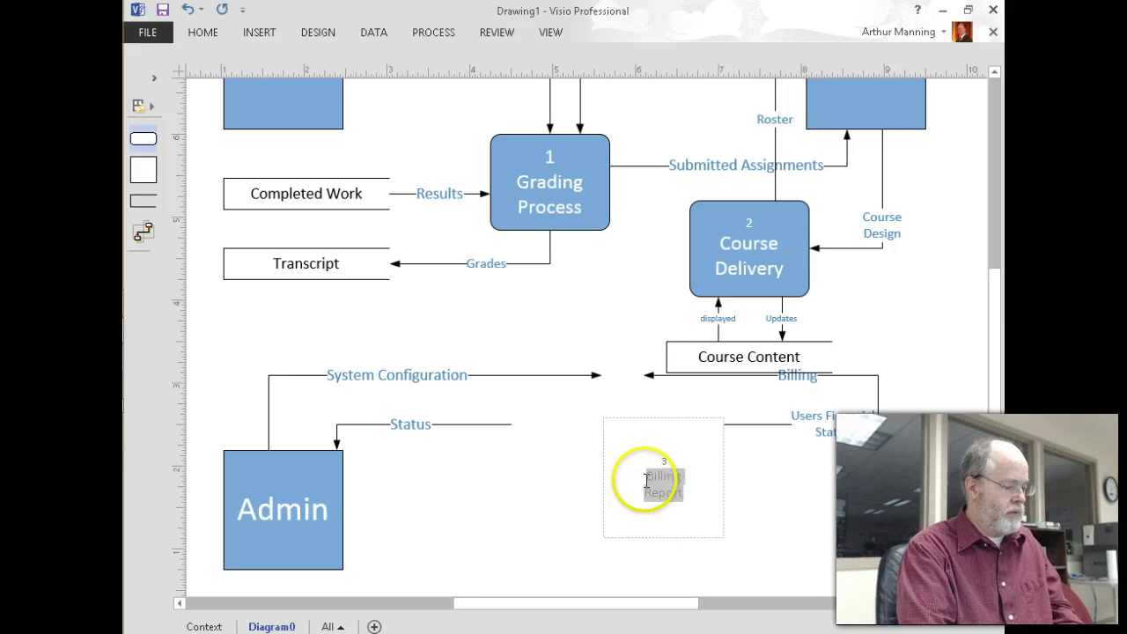
left_click(727, 501)
left_click(687, 495)
left_click(687, 496)
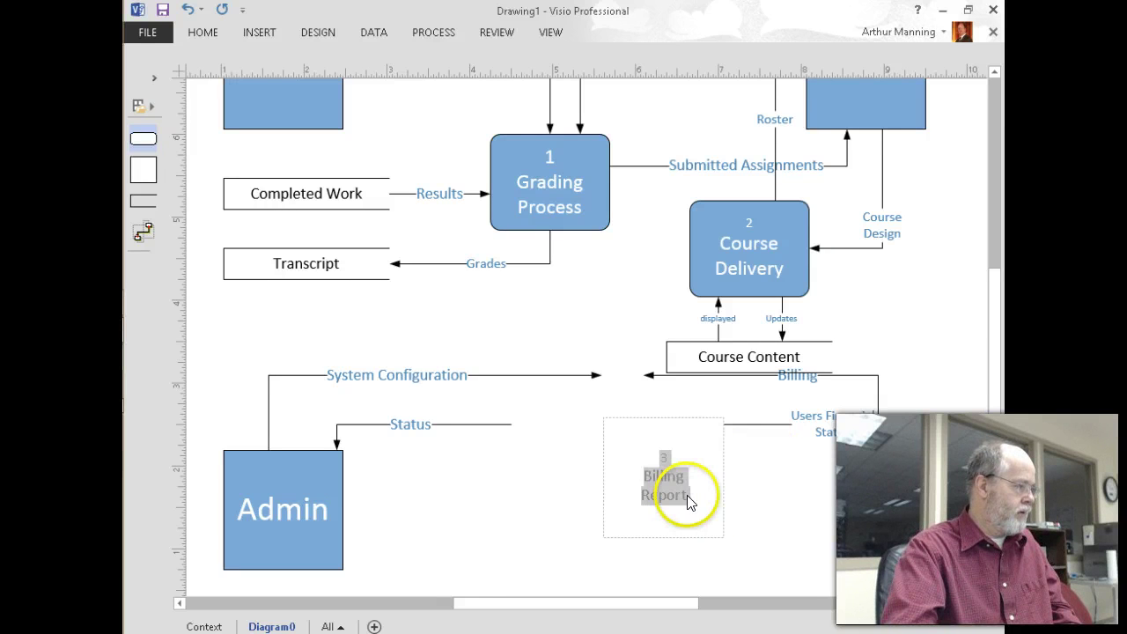
left_click_drag(688, 496, 644, 477)
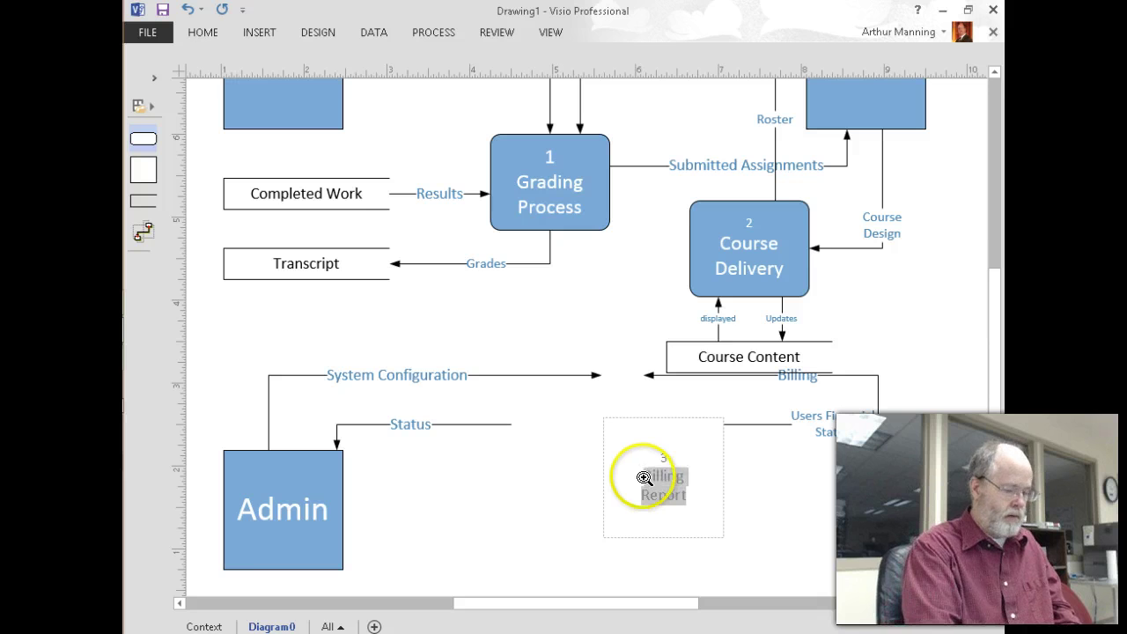
key("ctrl+shift+period")
key("ctrl+shift+period")
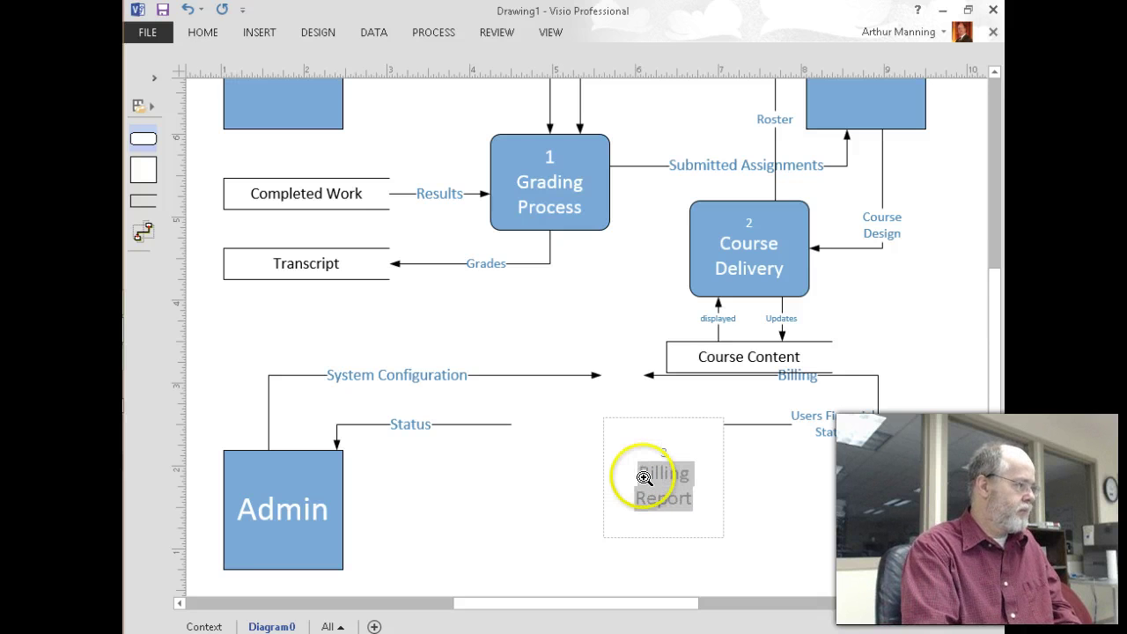
left_click(770, 493)
left_click_drag(682, 456, 708, 486)
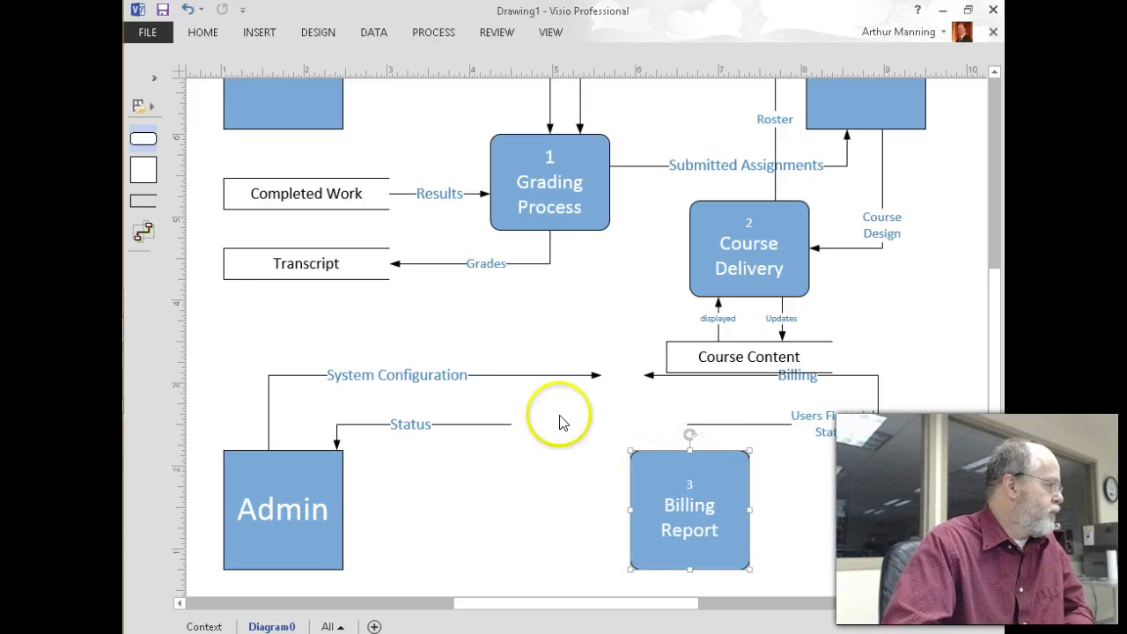
- Connect Transcript to Billing Report with a flow labelled Student Status in enlarged text
left_click(143, 232)
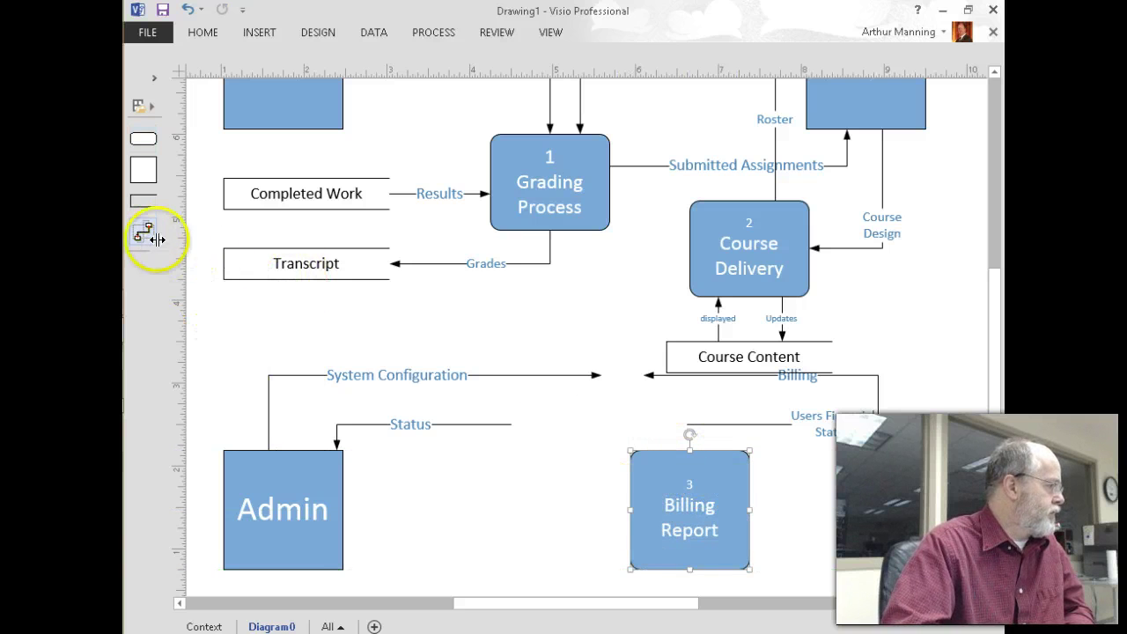
left_click_drag(294, 294, 389, 294)
left_click_drag(600, 463, 632, 509)
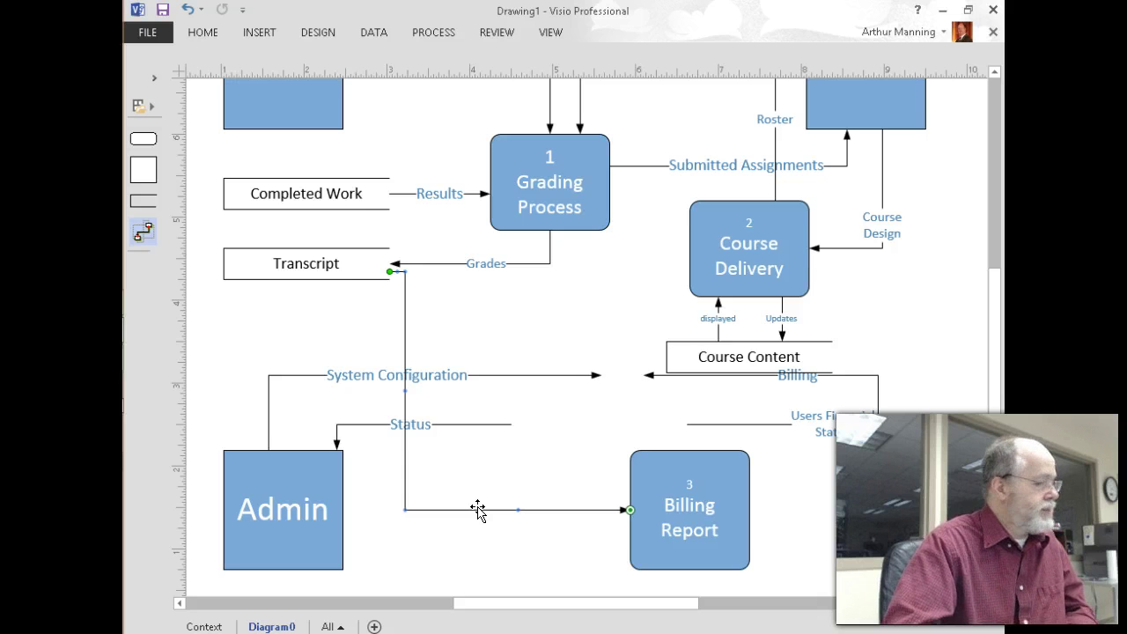
type("Student")
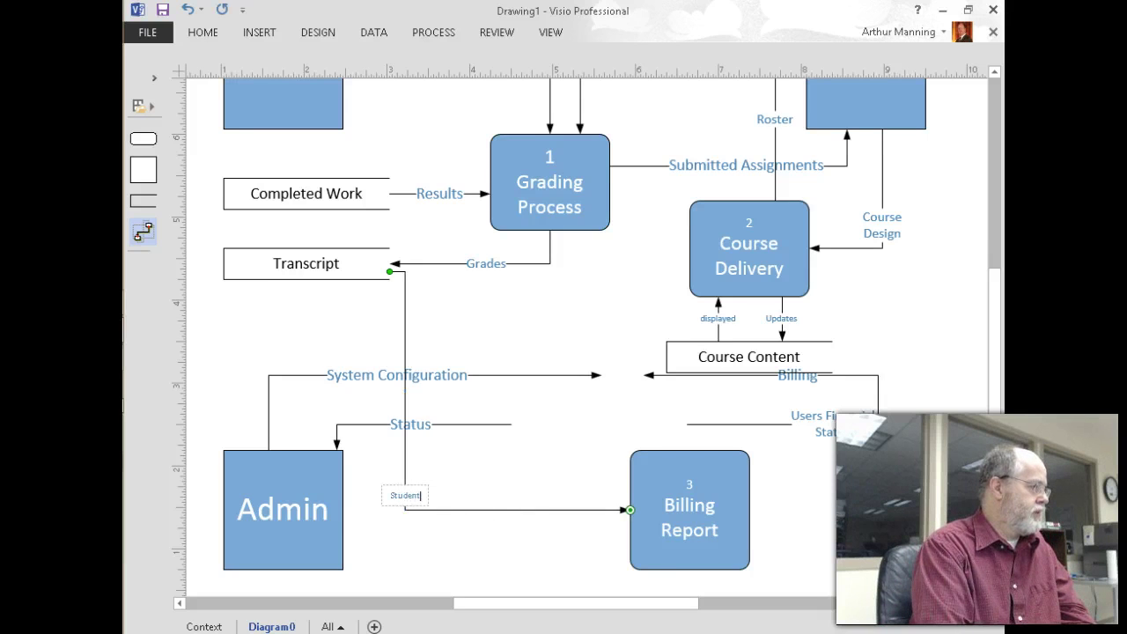
type(" St")
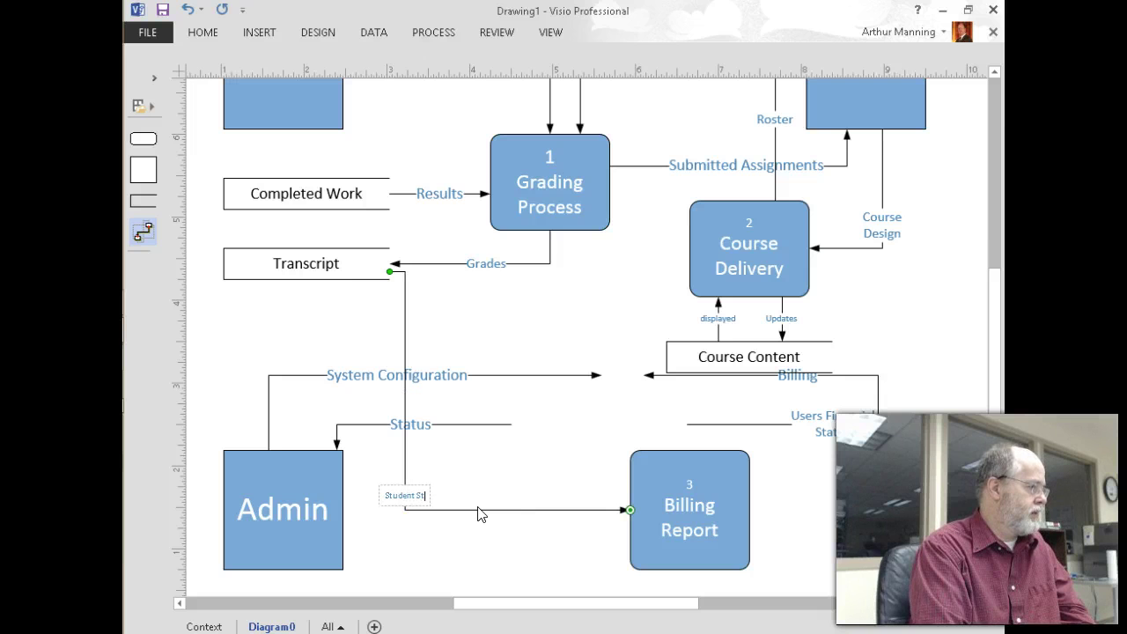
type("u")
type("atus")
key("ctrl+a")
key("ctrl+shift+period")
key("ctrl+shift+period")
key("ctrl+shift+period")
key("ctrl+shift+period")
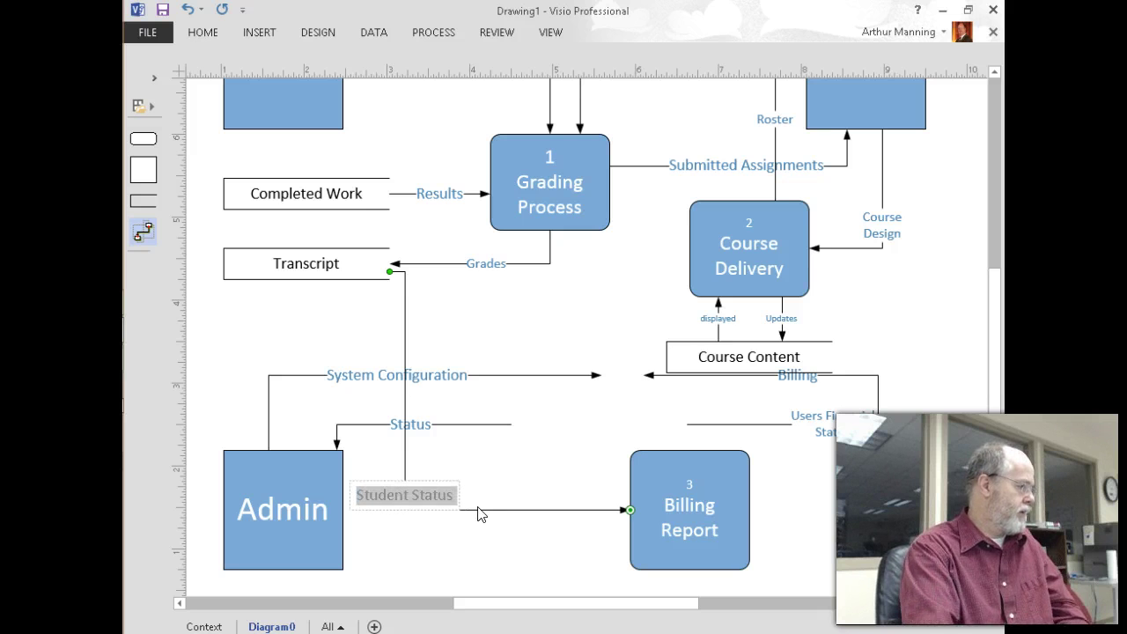
left_click(541, 536)
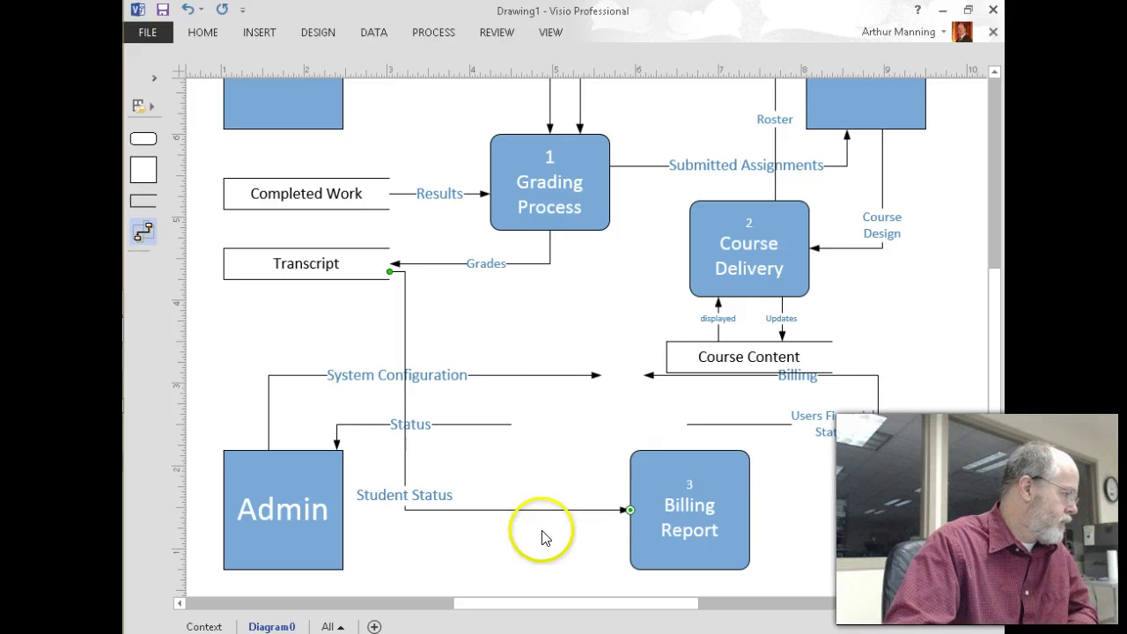
- Reroute the Student Status flow so its vertical run passes through the page centre
left_click(426, 510)
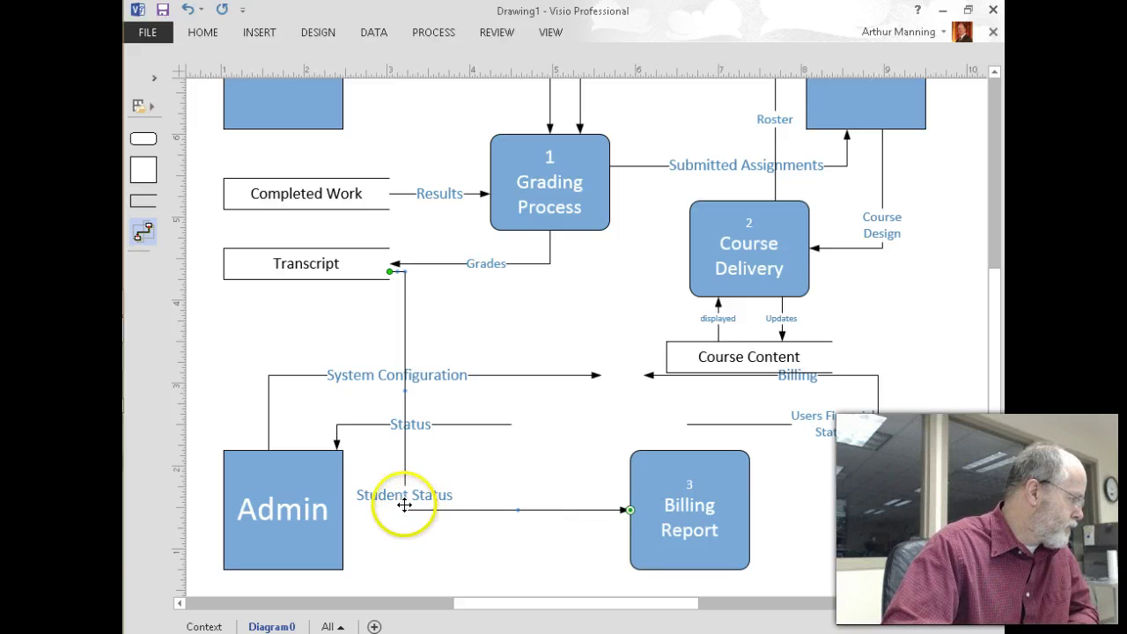
left_click_drag(414, 498, 447, 503)
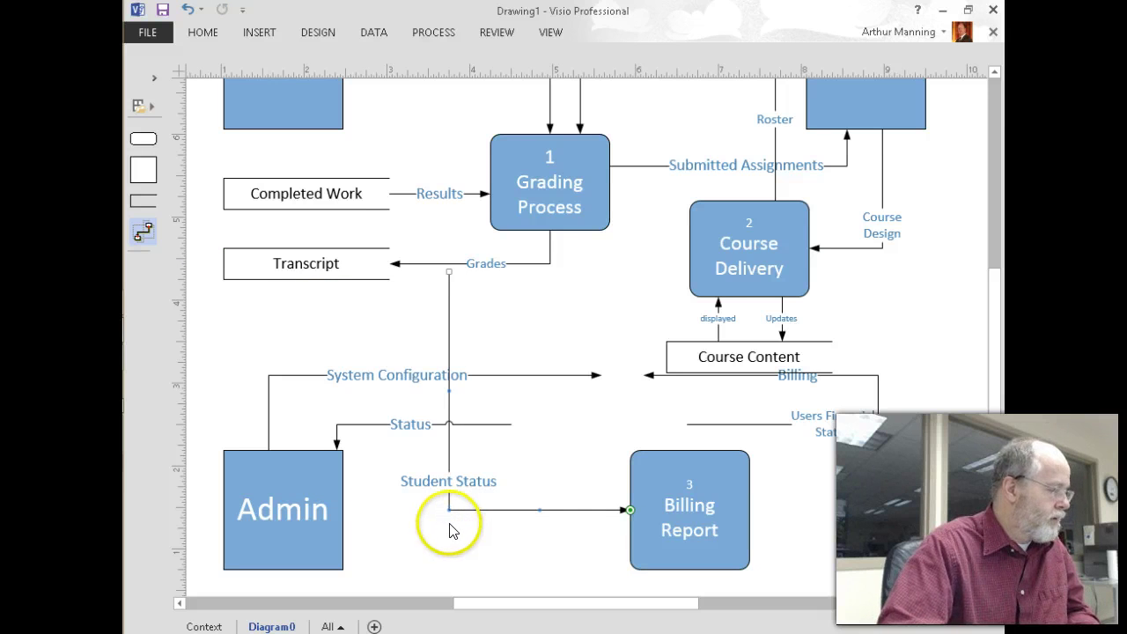
key("ctrl+z")
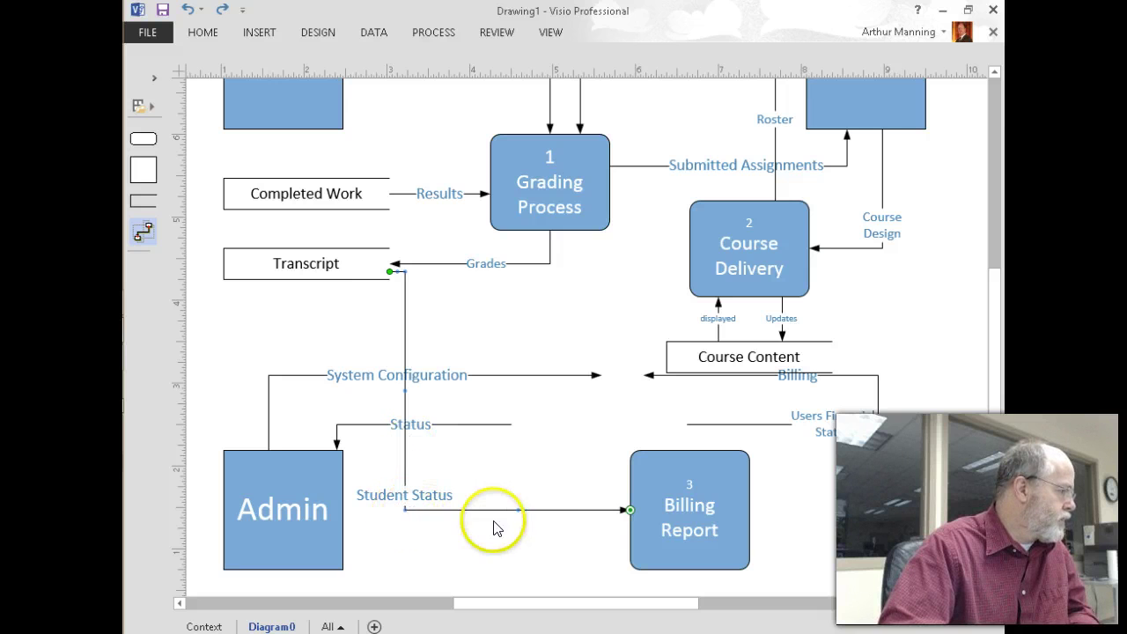
mouse_move(517, 511)
left_mouse_down()
mouse_move(521, 481)
mouse_move(520, 510)
left_mouse_up()
left_click_drag(404, 393, 529, 391)
mouse_move(455, 272)
left_mouse_down()
mouse_move(462, 341)
mouse_move(473, 280)
left_mouse_up()
left_click_drag(390, 279, 380, 274)
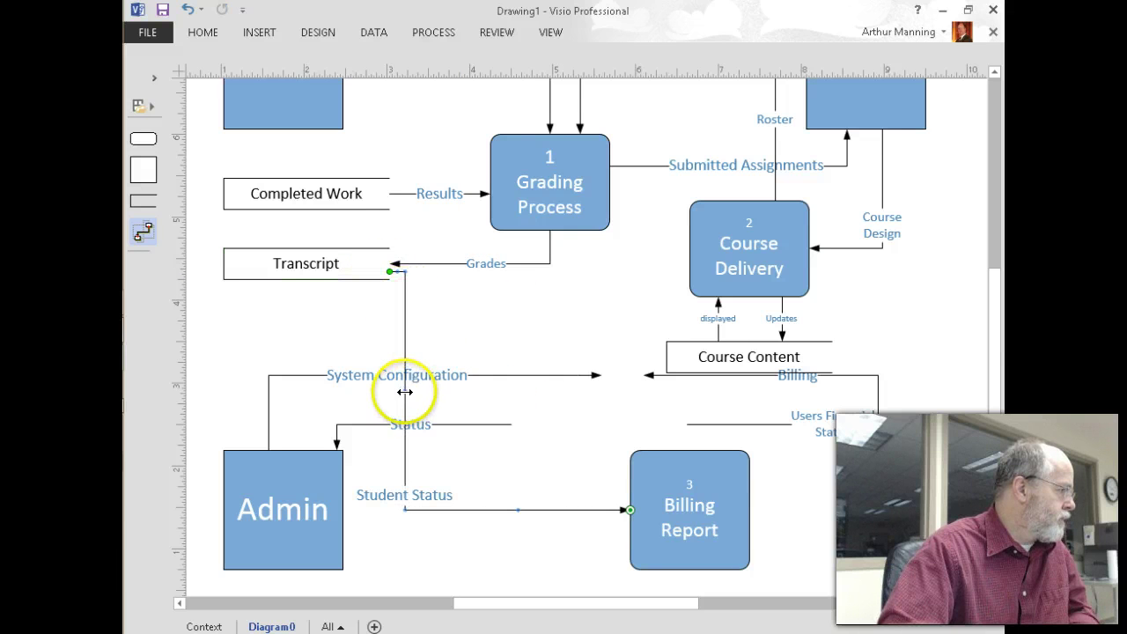
left_click_drag(446, 391, 550, 403)
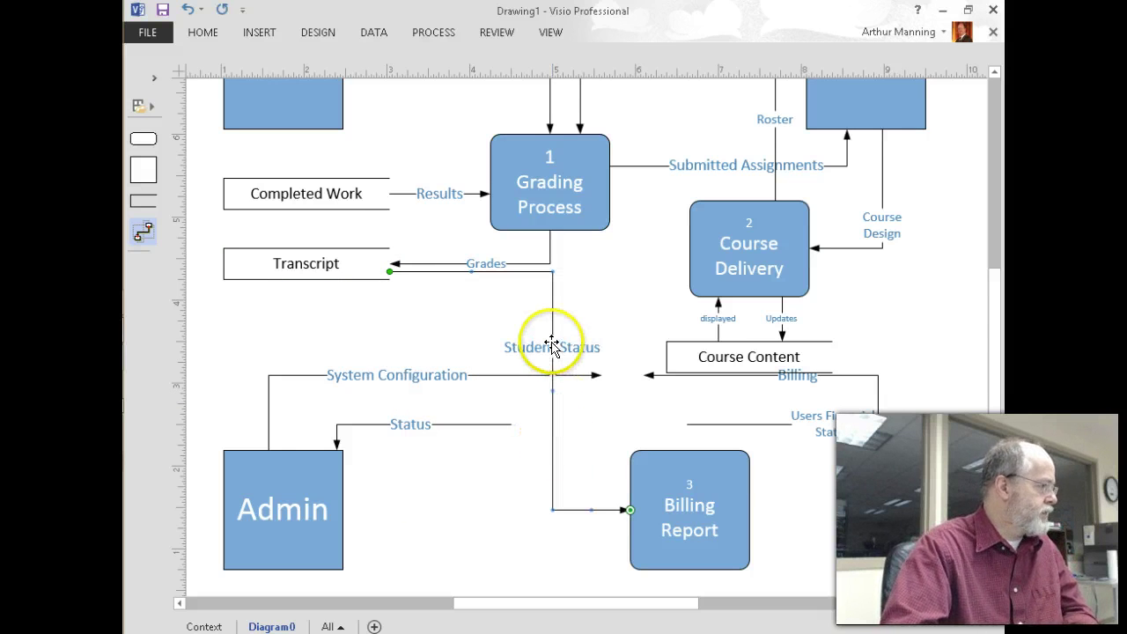
- Raise the Grades flow's horizontal run and move Transcript slightly down
left_click(466, 263)
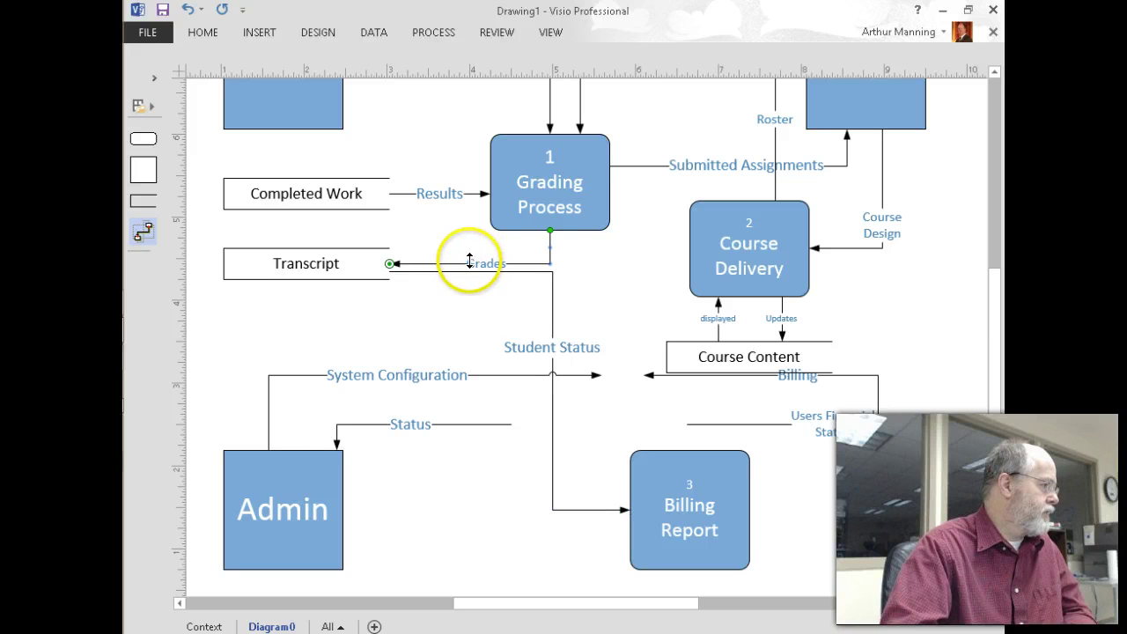
left_click_drag(468, 262, 468, 254)
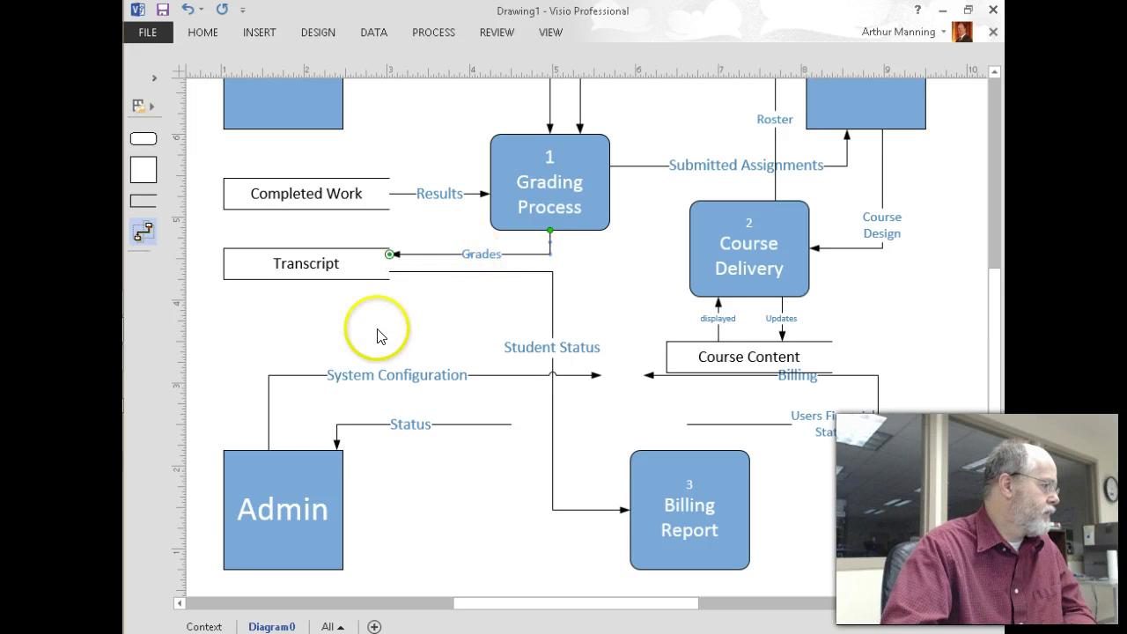
left_click(357, 313)
left_click_drag(308, 282, 332, 287)
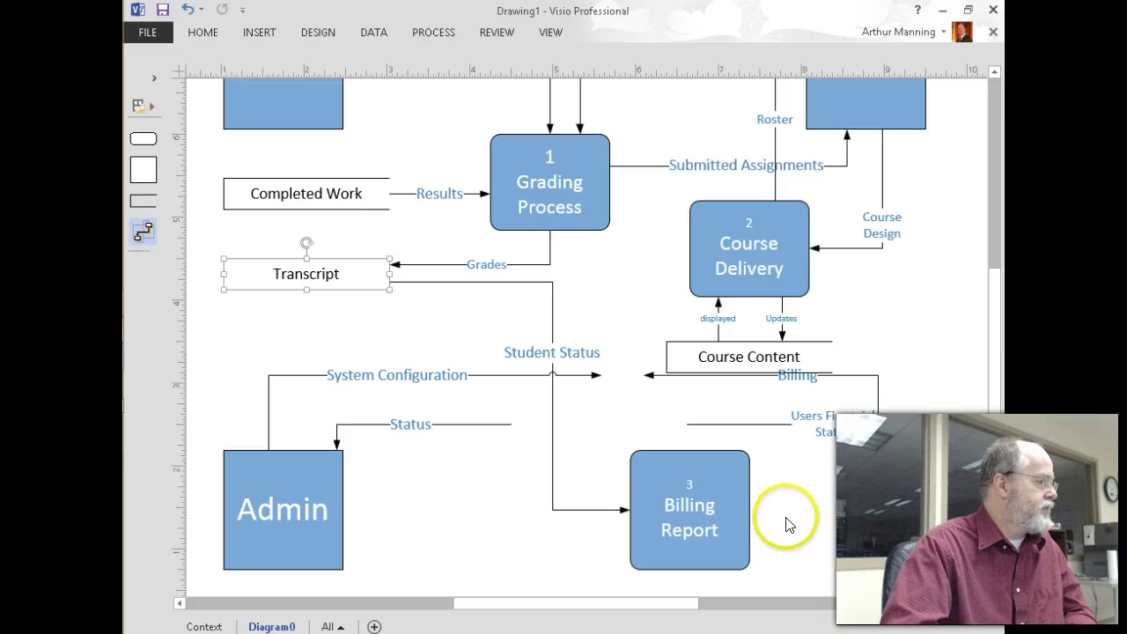
- Draw a flow out of Billing Report's right side and label it Status
left_click(145, 230)
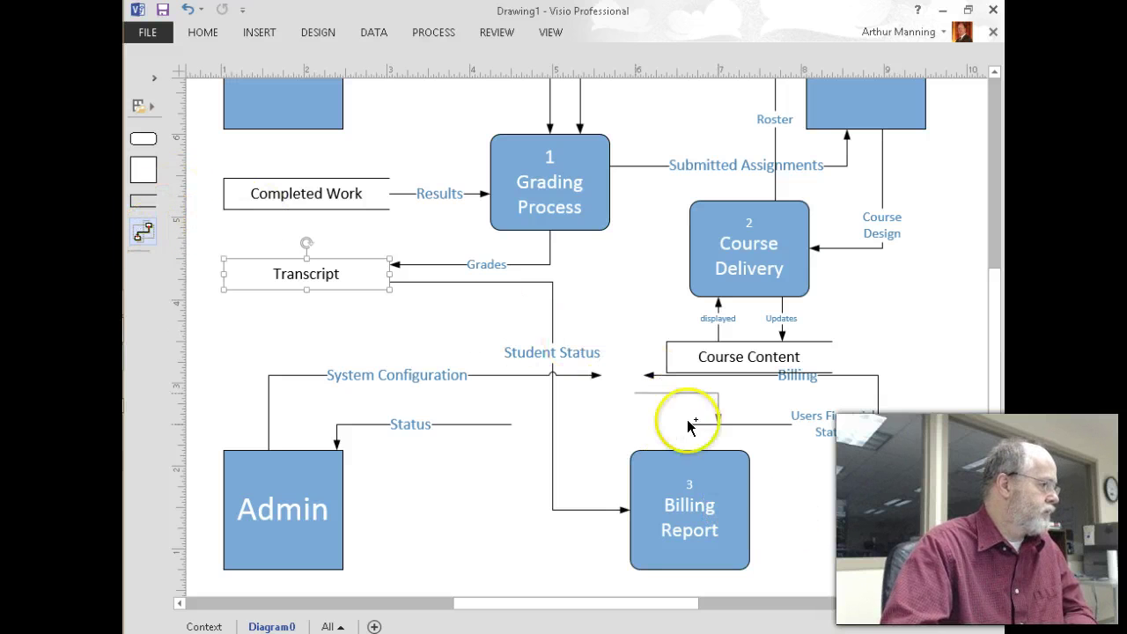
left_click_drag(762, 526, 851, 541)
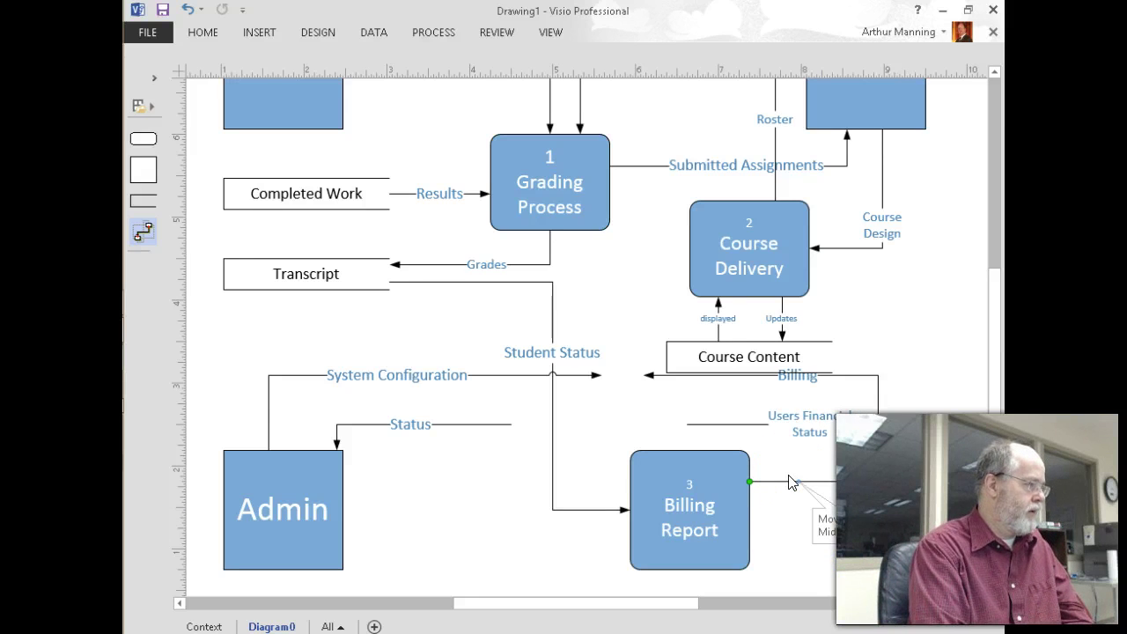
type("Ad")
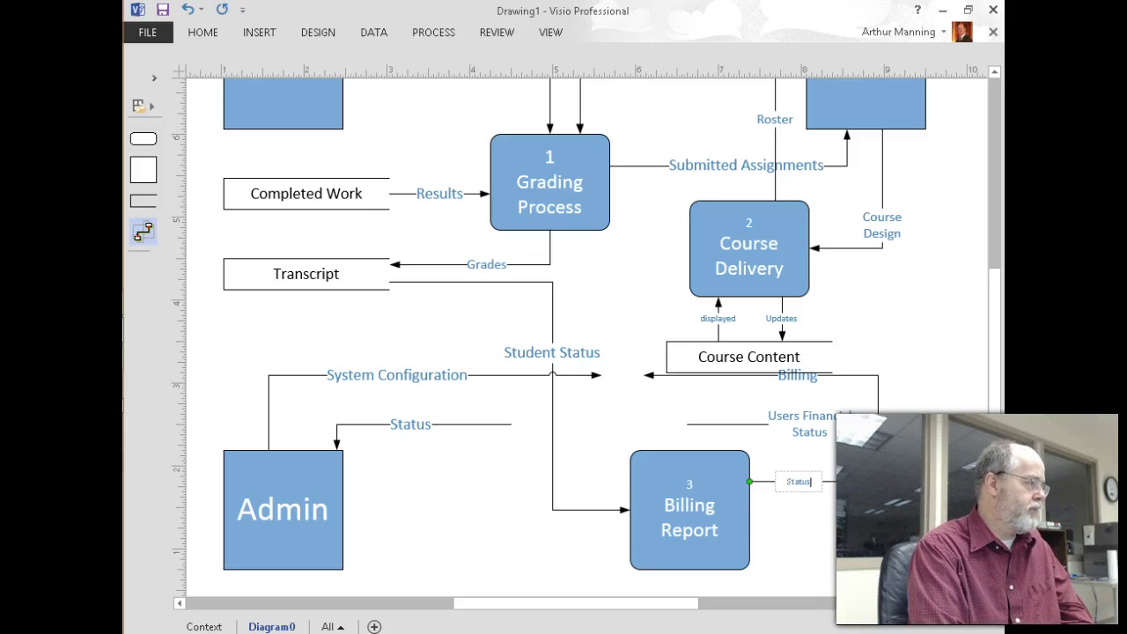
left_click(786, 526)
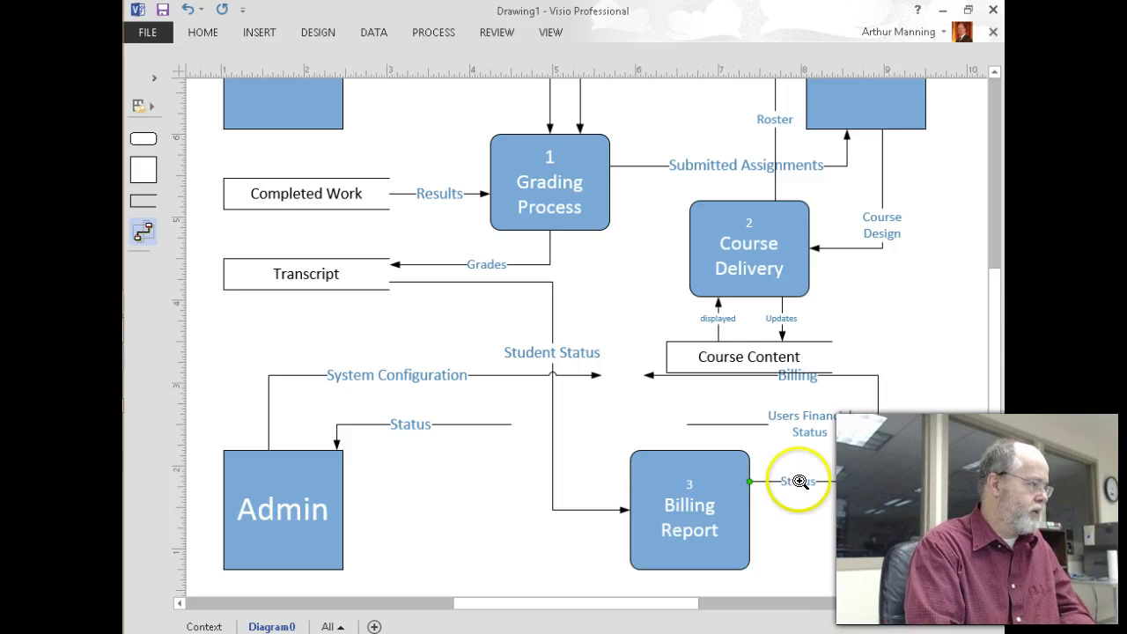
left_click(816, 526)
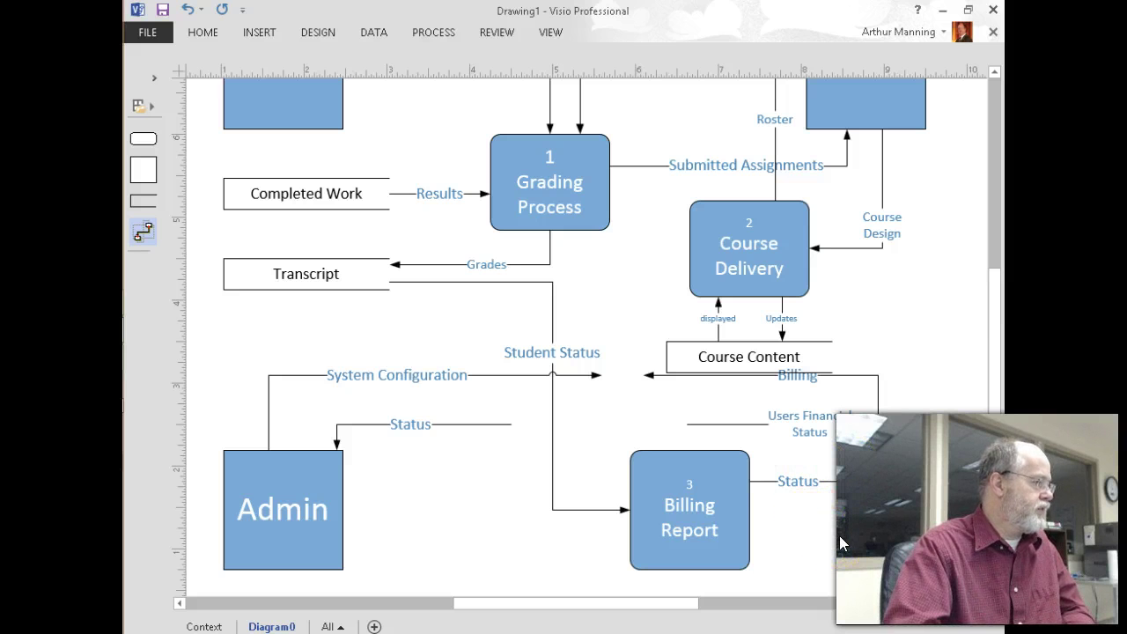
left_click(136, 231)
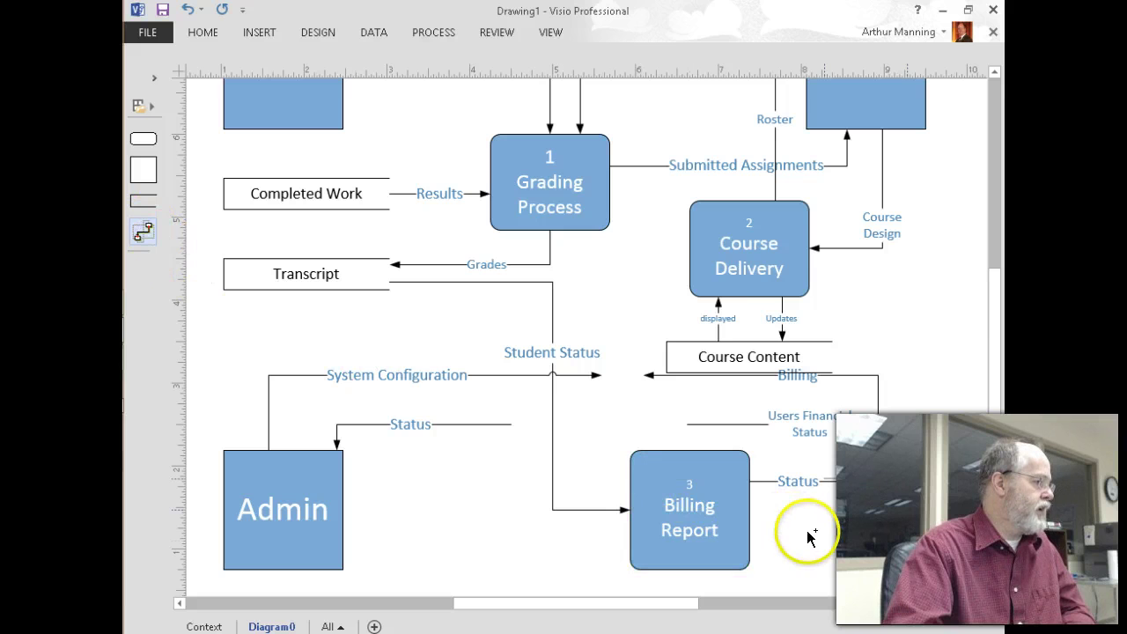
- Draw a flow entering Billing Report from the right, labelled Student Name
left_click_drag(772, 541, 863, 536)
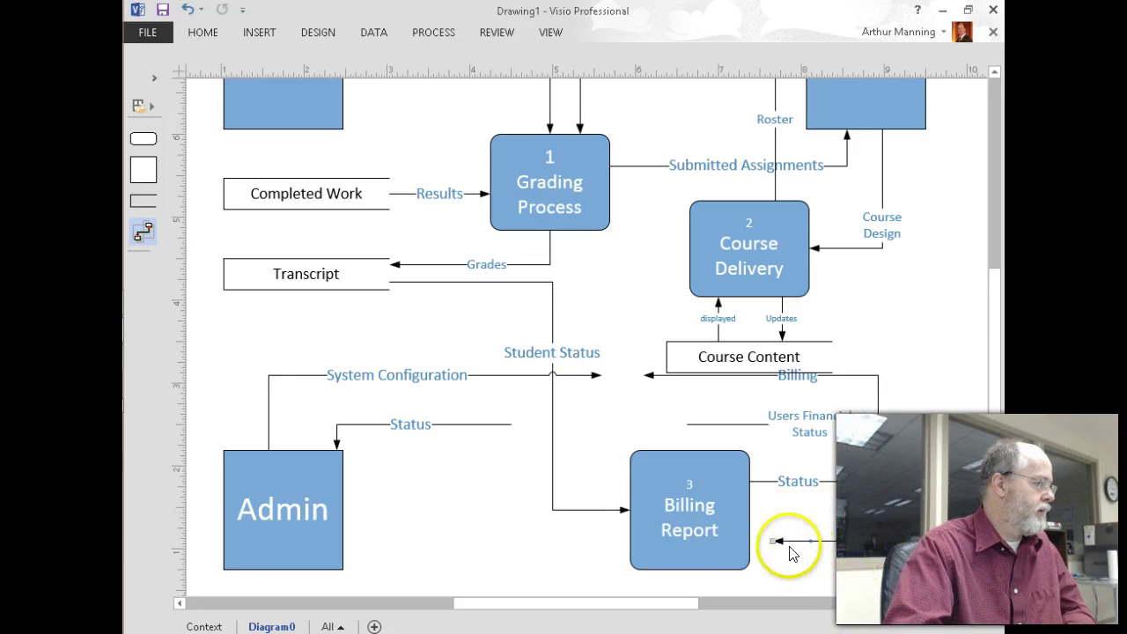
left_click_drag(780, 542, 733, 522)
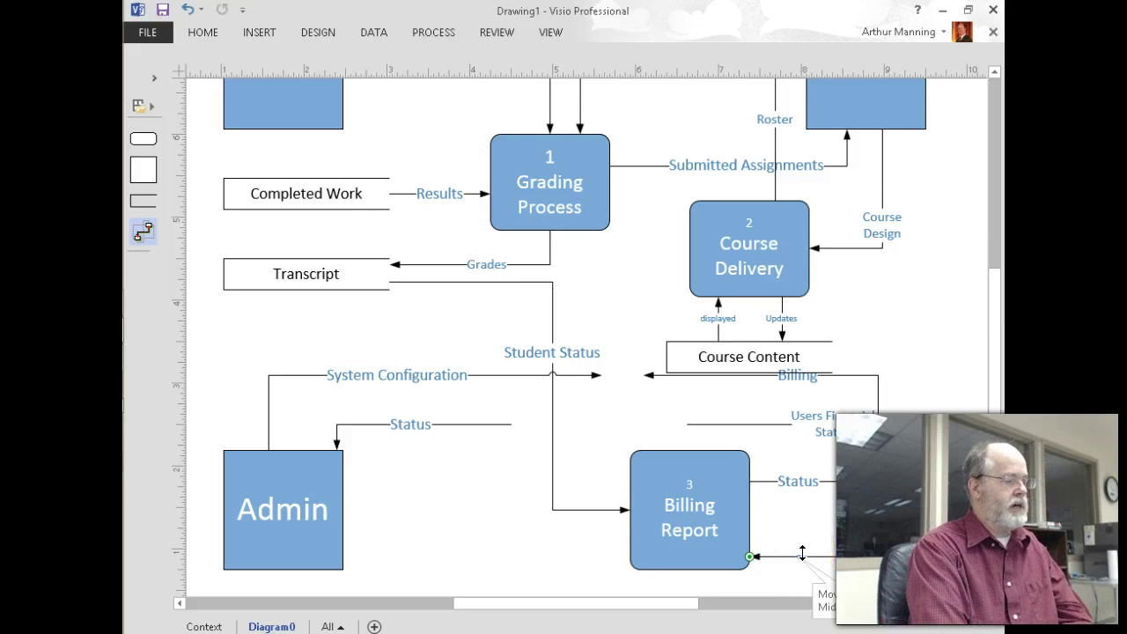
type("s")
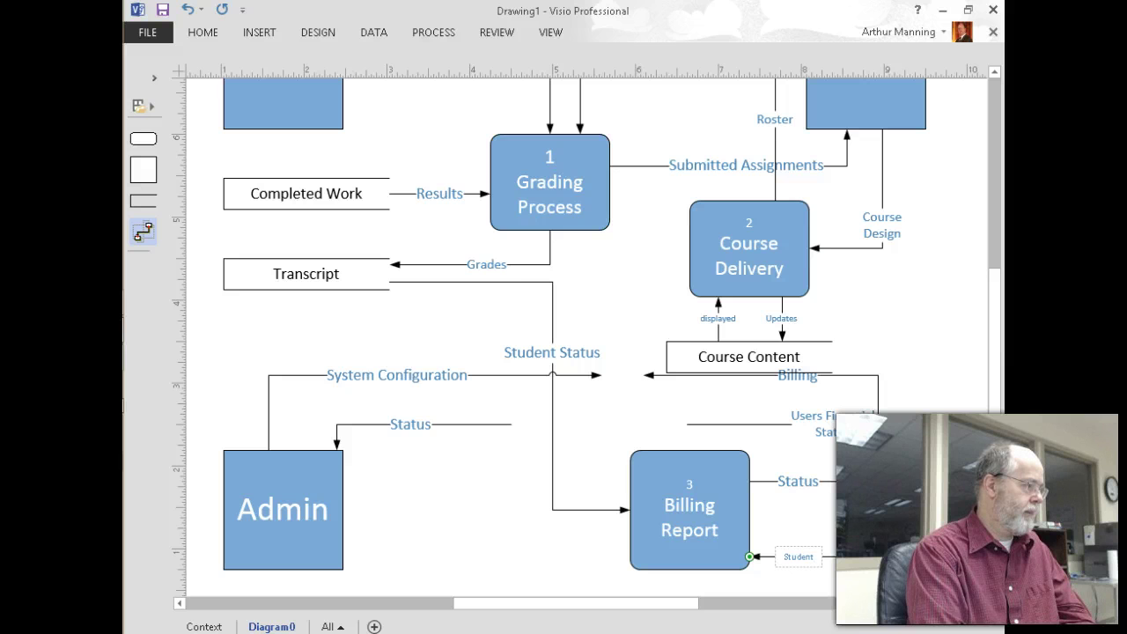
type("tudent")
key("Return")
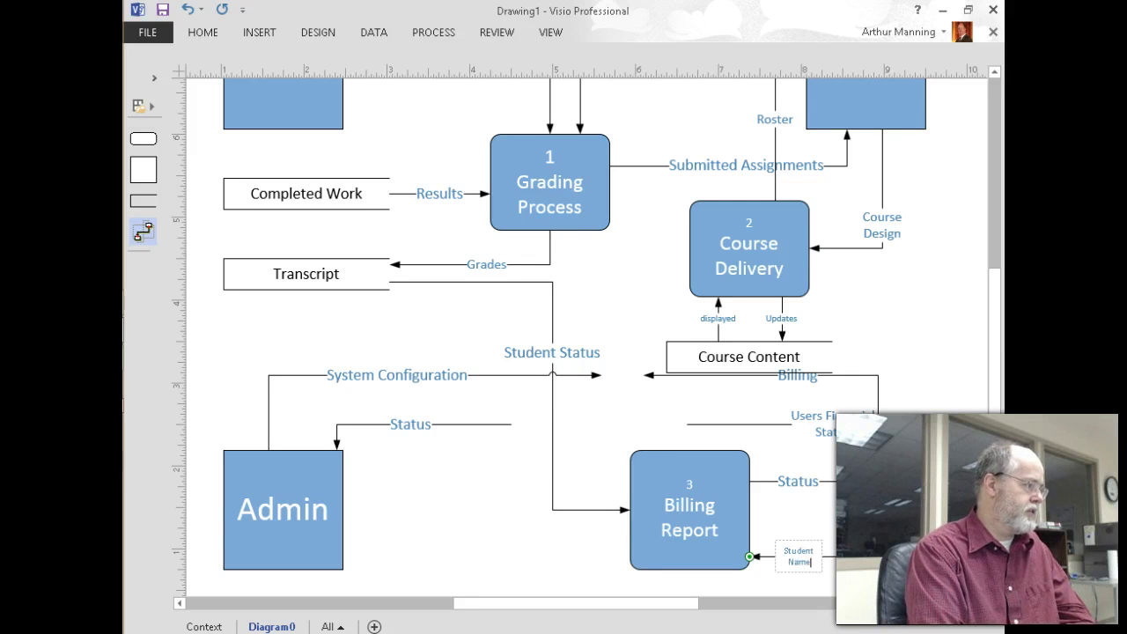
key("ctrl+a")
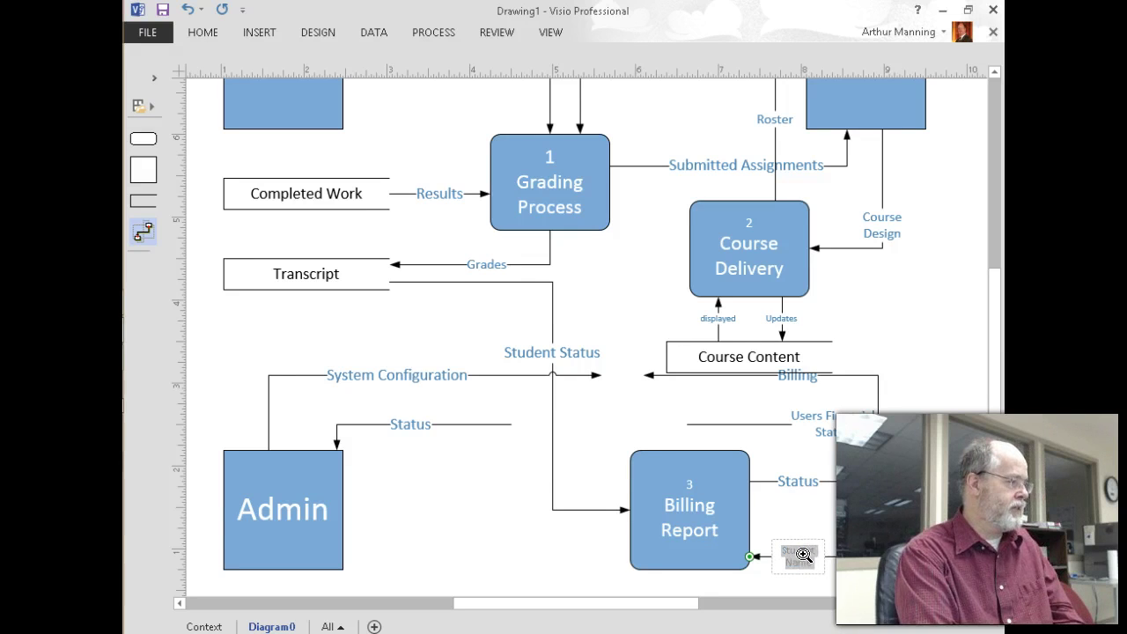
left_click(798, 539)
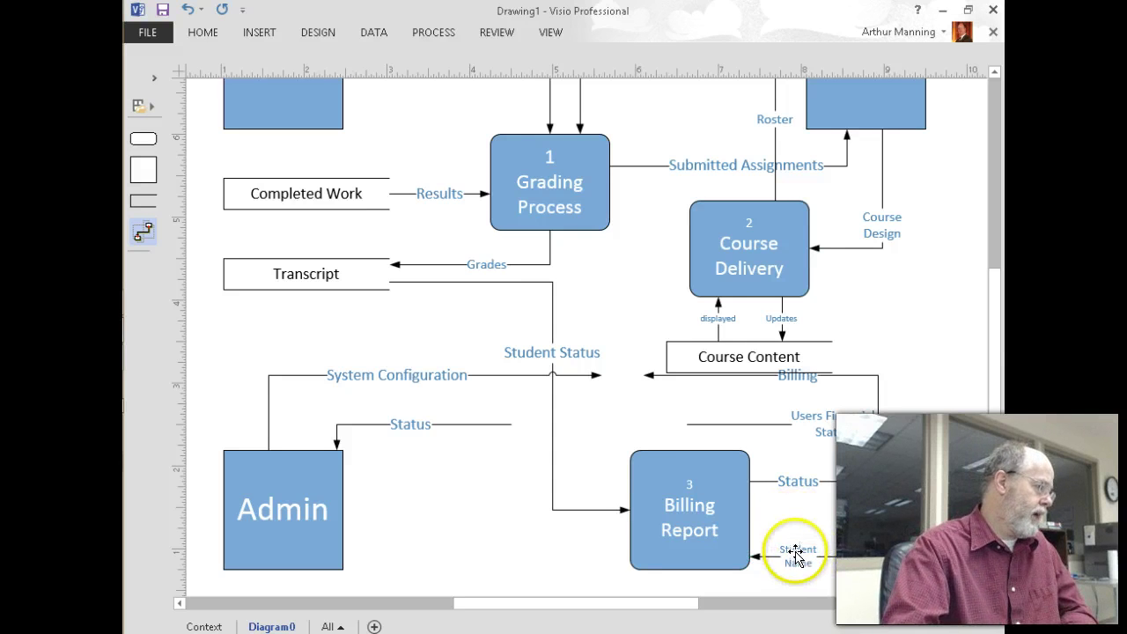
- Replace the word Student with User so the label reads User Name
left_click(800, 554)
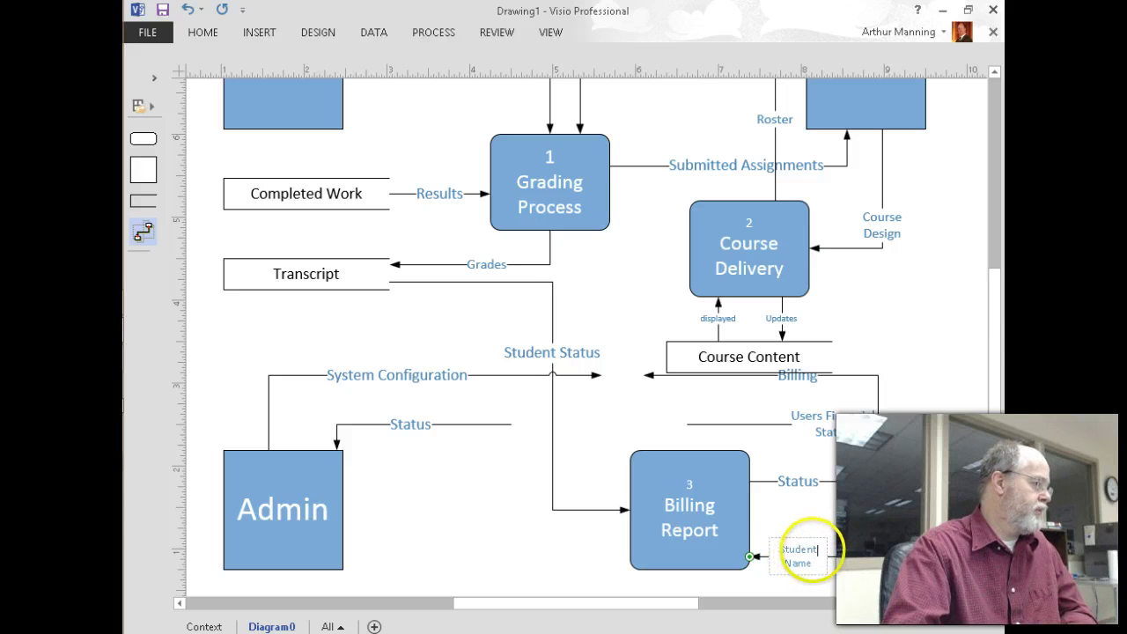
left_click_drag(805, 550, 768, 558)
type("User")
left_click(744, 565)
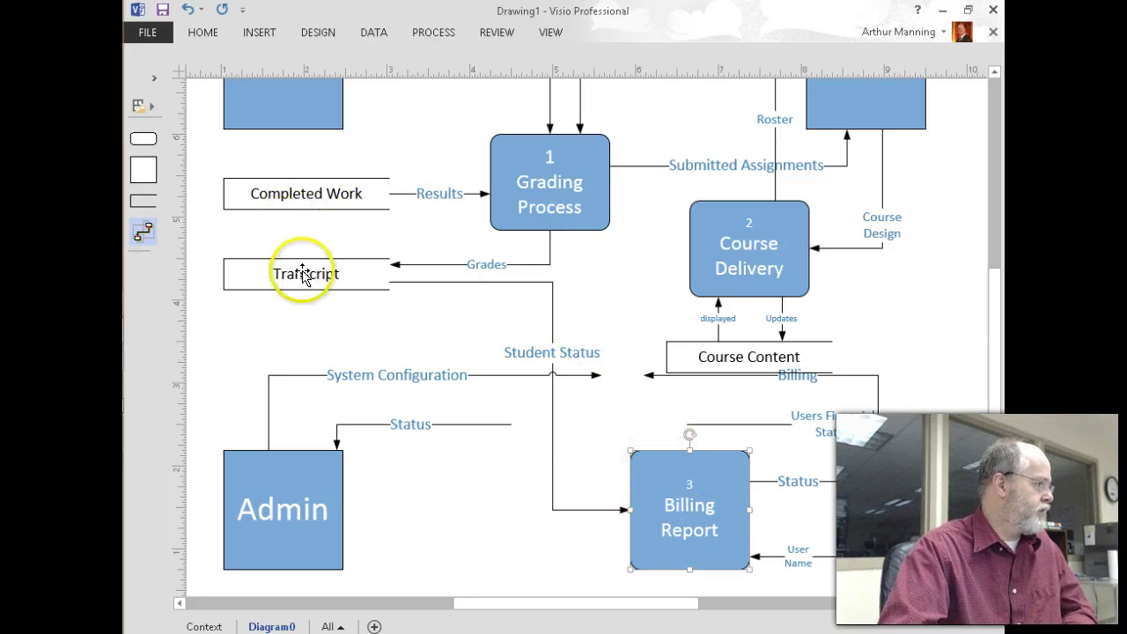
scroll(570, 408, "up", 1)
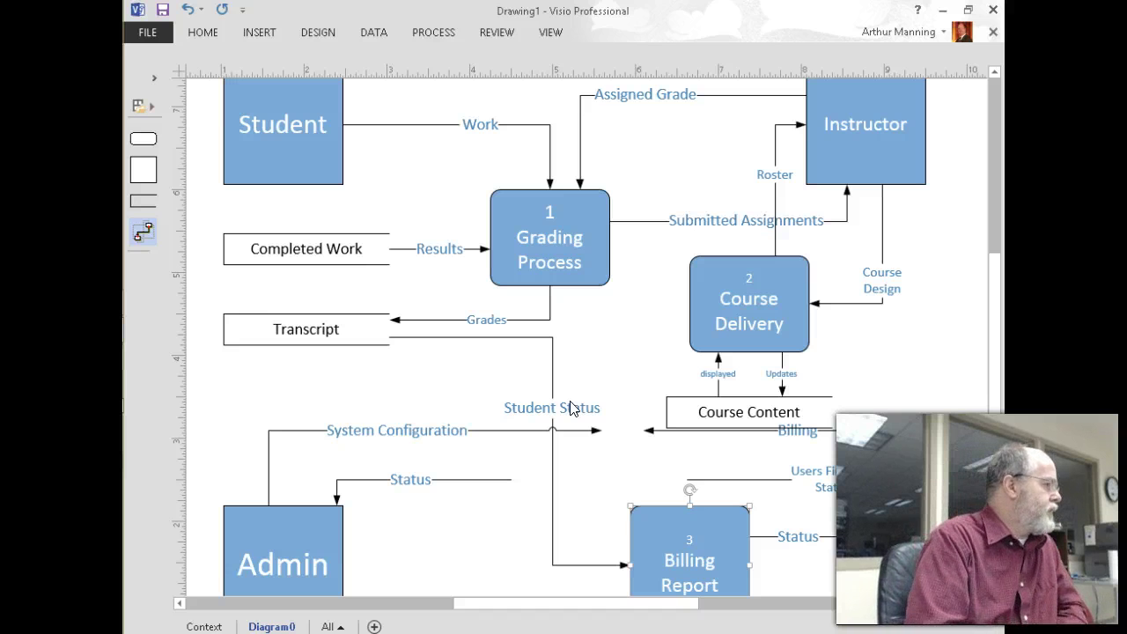
key("alt+Tab")
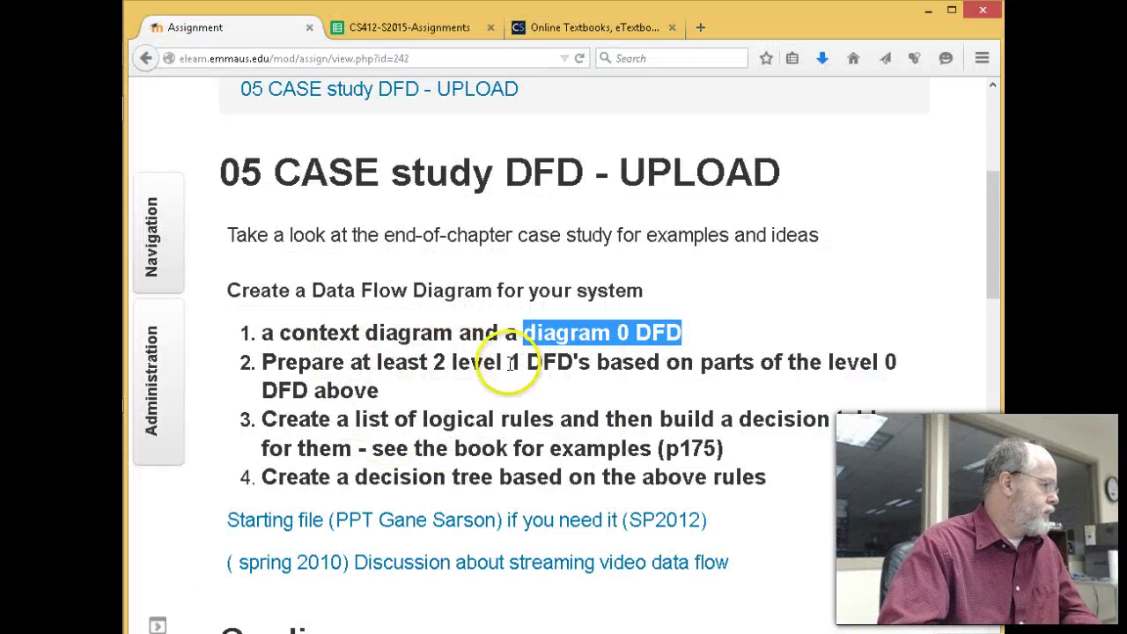
left_click_drag(509, 361, 591, 362)
key("alt+Tab")
scroll(692, 373, "up", 2)
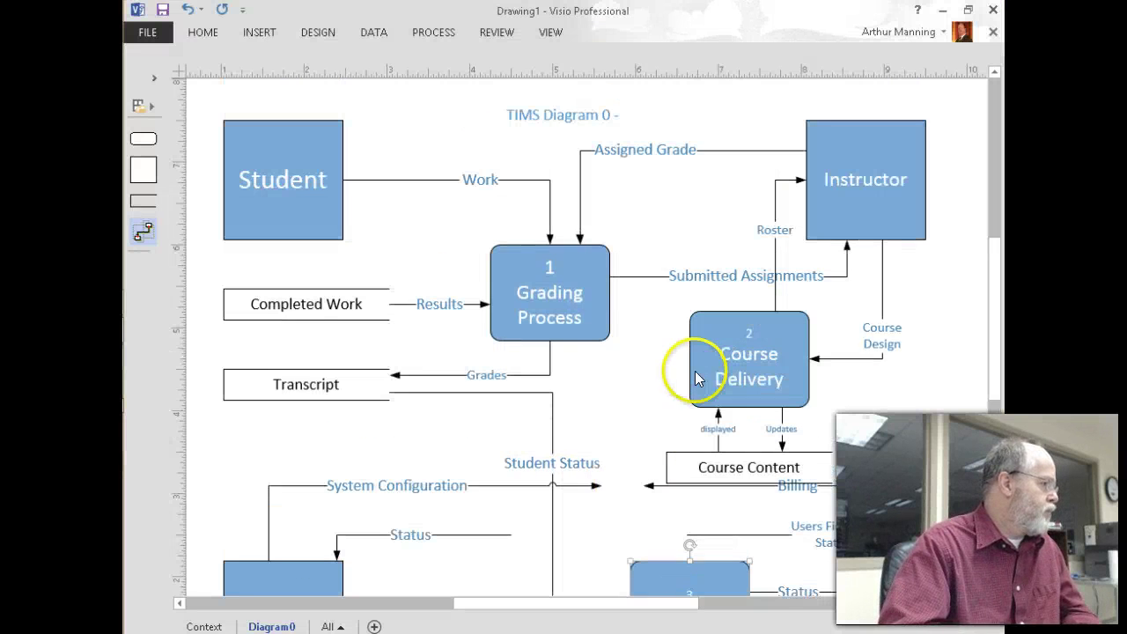
scroll(724, 521, "down", 2)
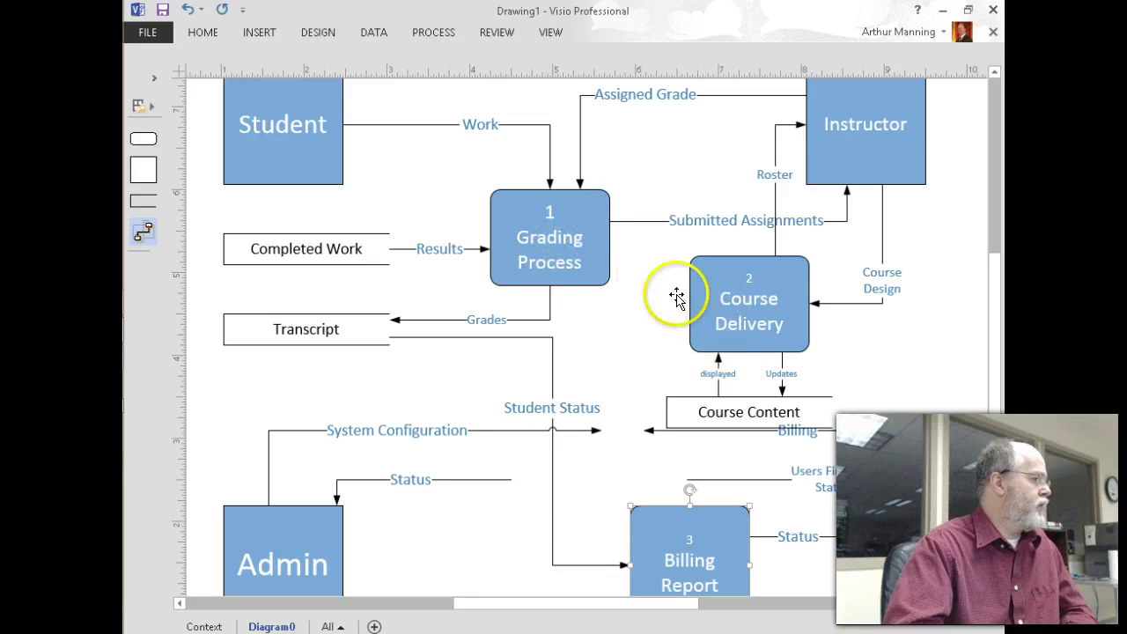
- Enlarge Course Delivery's process number 2 to match the others, then bring up Save As
double_click(758, 290)
left_click(761, 280)
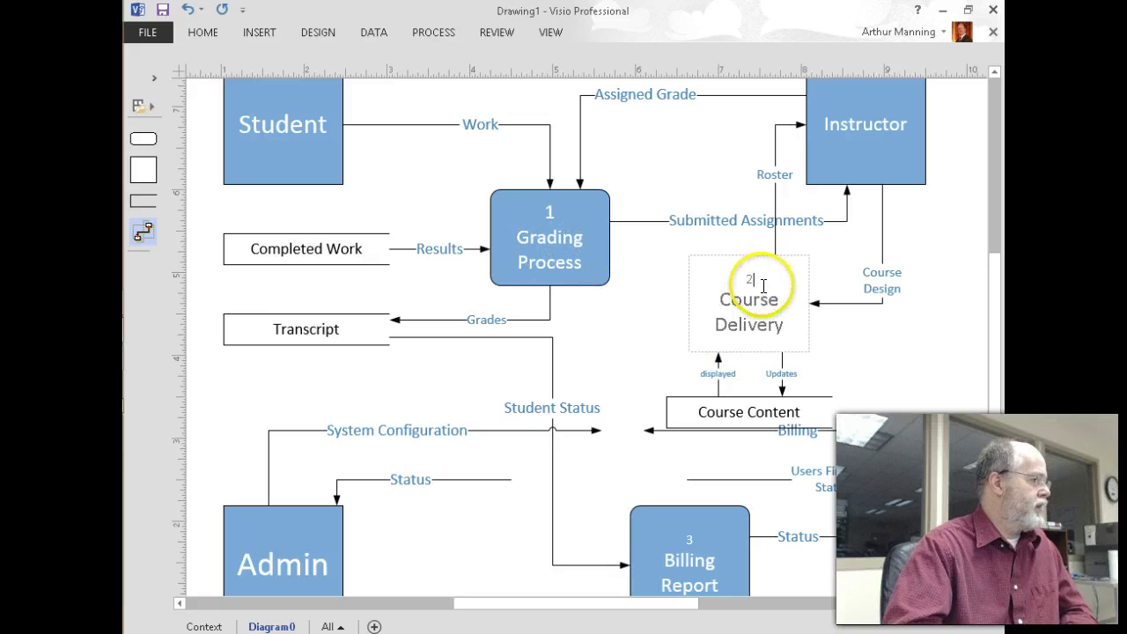
key("BackSpace")
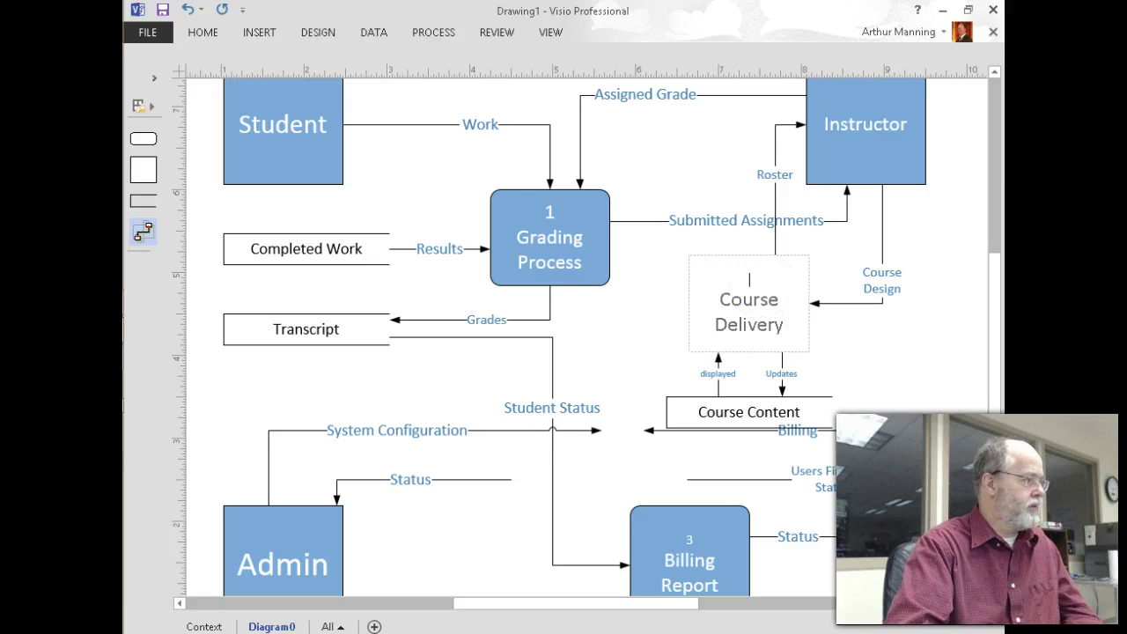
left_click_drag(764, 285, 738, 280)
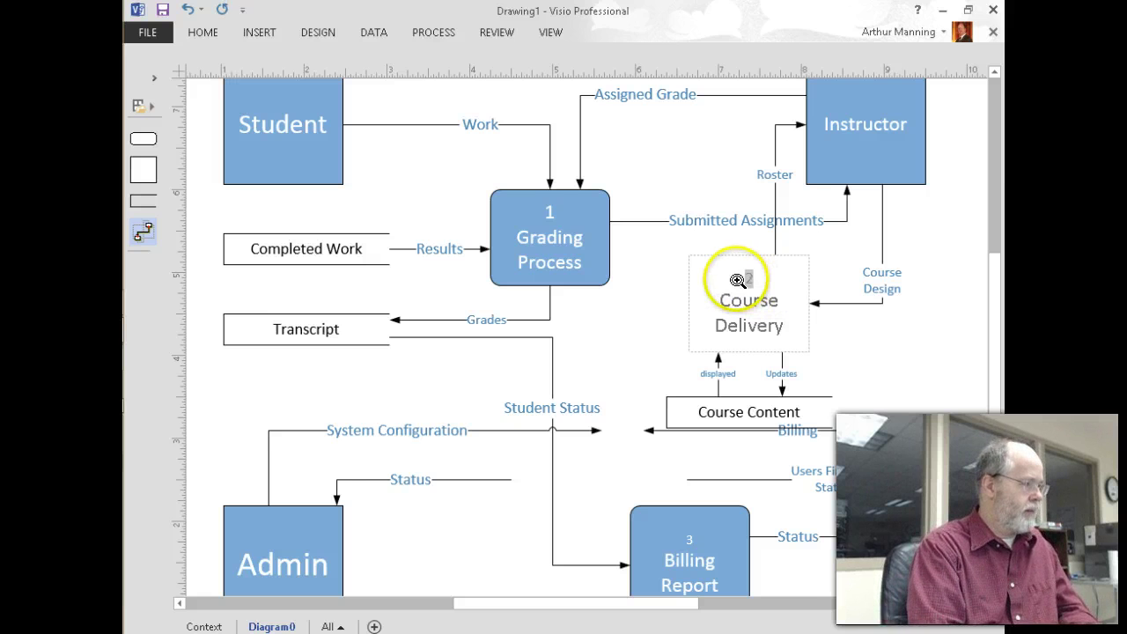
key("ctrl+shift+period")
left_click(838, 343)
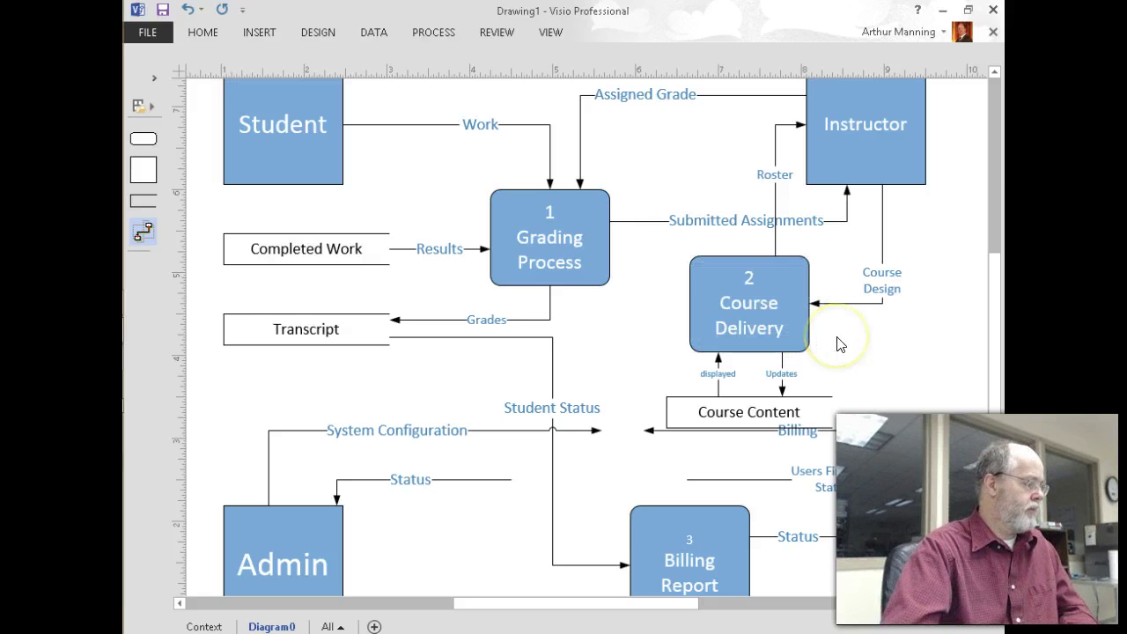
key("ctrl+s")
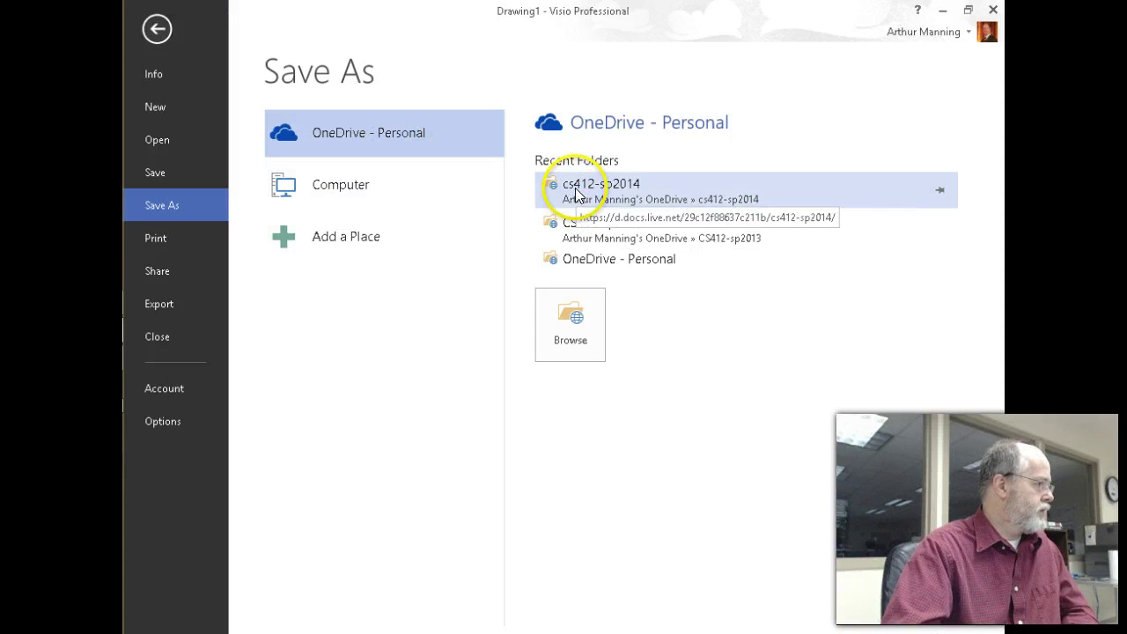
- Browse for a OneDrive - Personal folder to save the drawing in
left_click(571, 324)
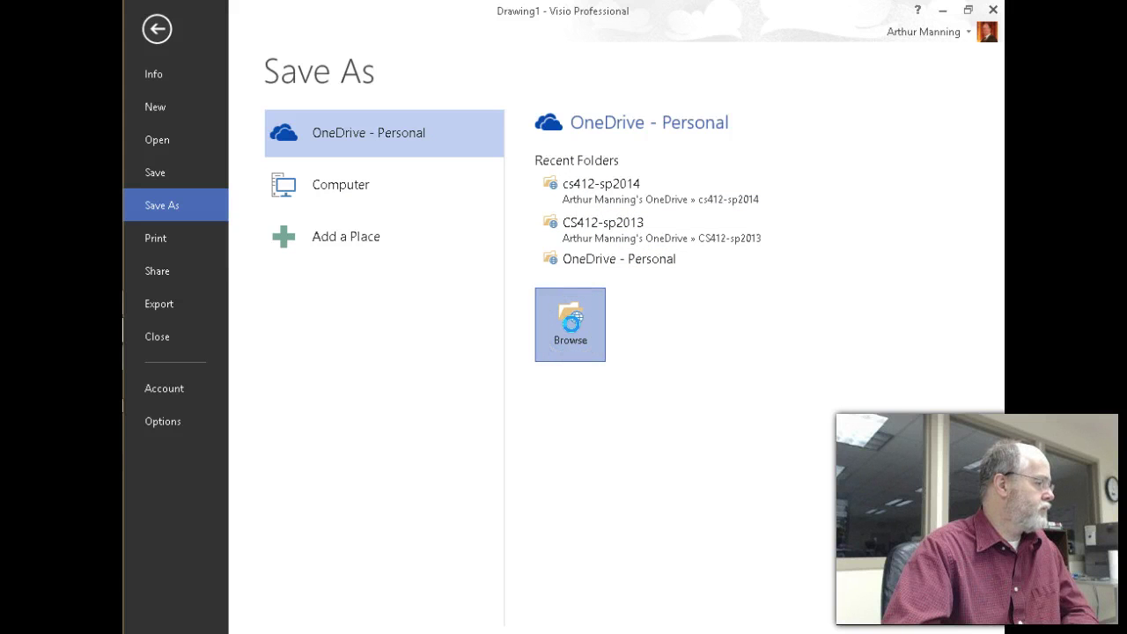